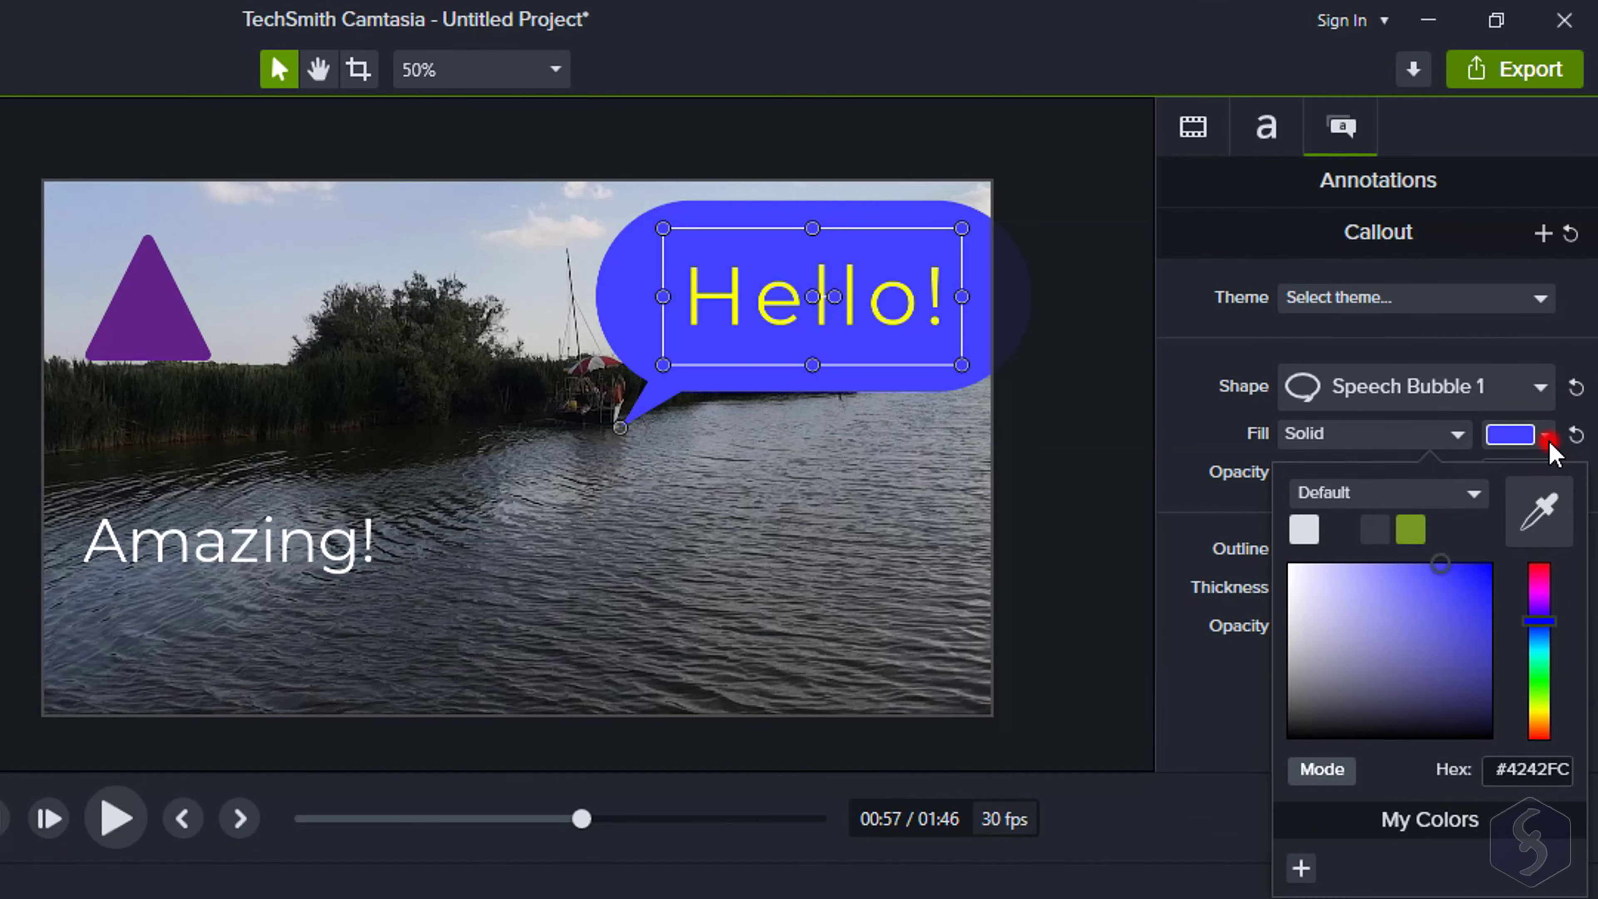
Switch the "Hello!" speech bubble's fill to Gradient and back to Solid, and lower its fill opacity
{"action": "left_click", "coordinate": [1543, 435]}
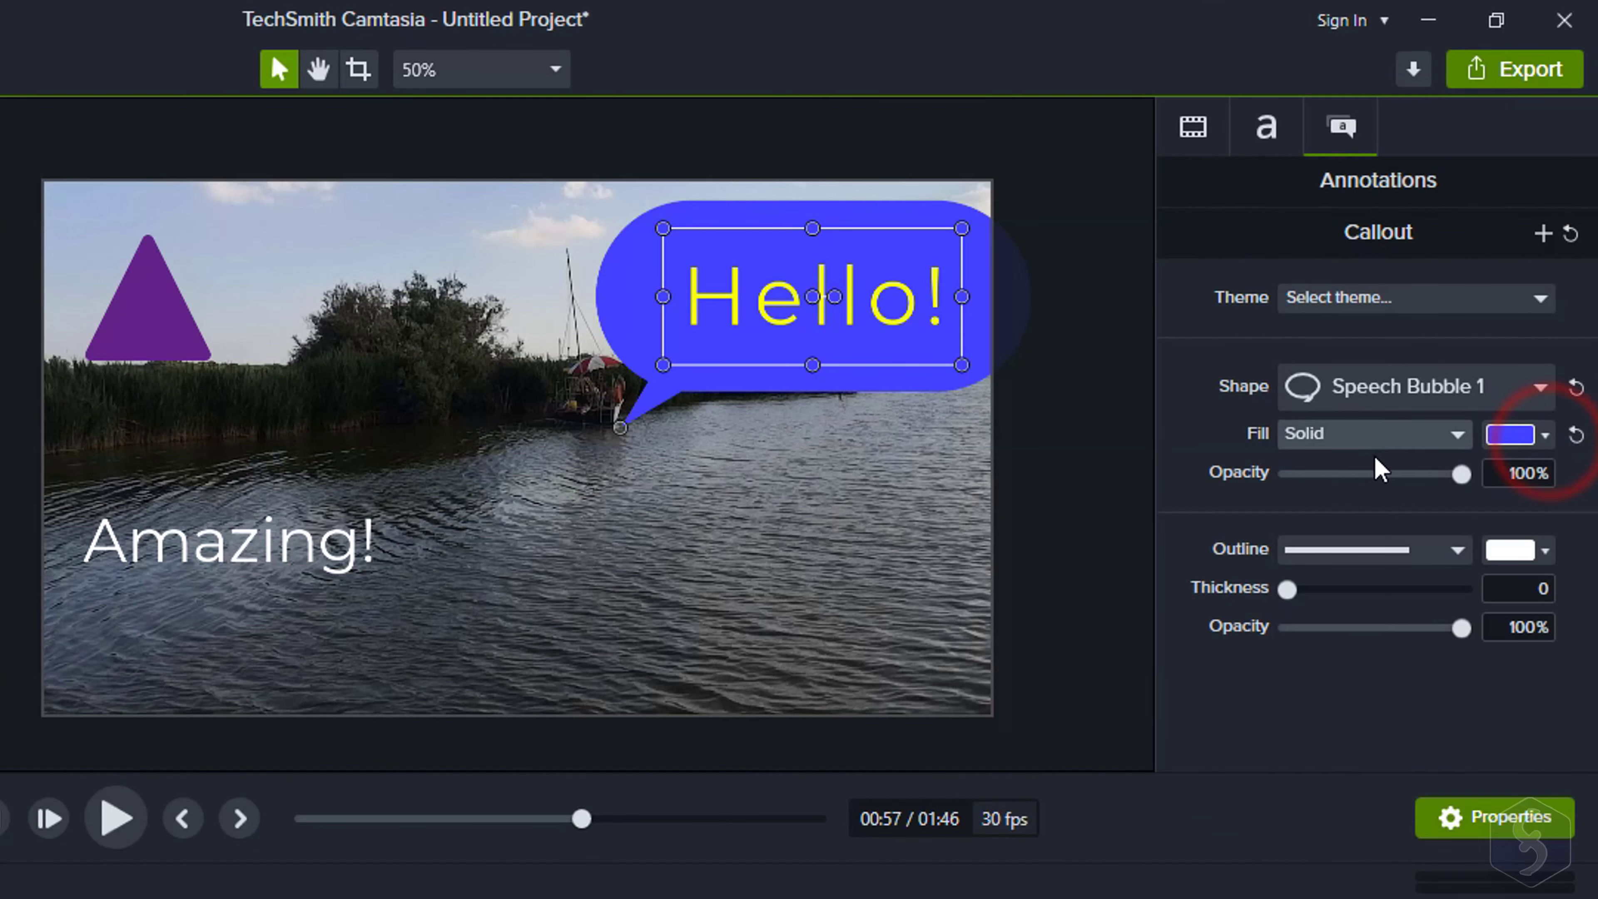
{"action": "left_click", "coordinate": [1446, 434]}
{"action": "left_click", "coordinate": [1397, 500]}
{"action": "left_click", "coordinate": [1428, 433]}
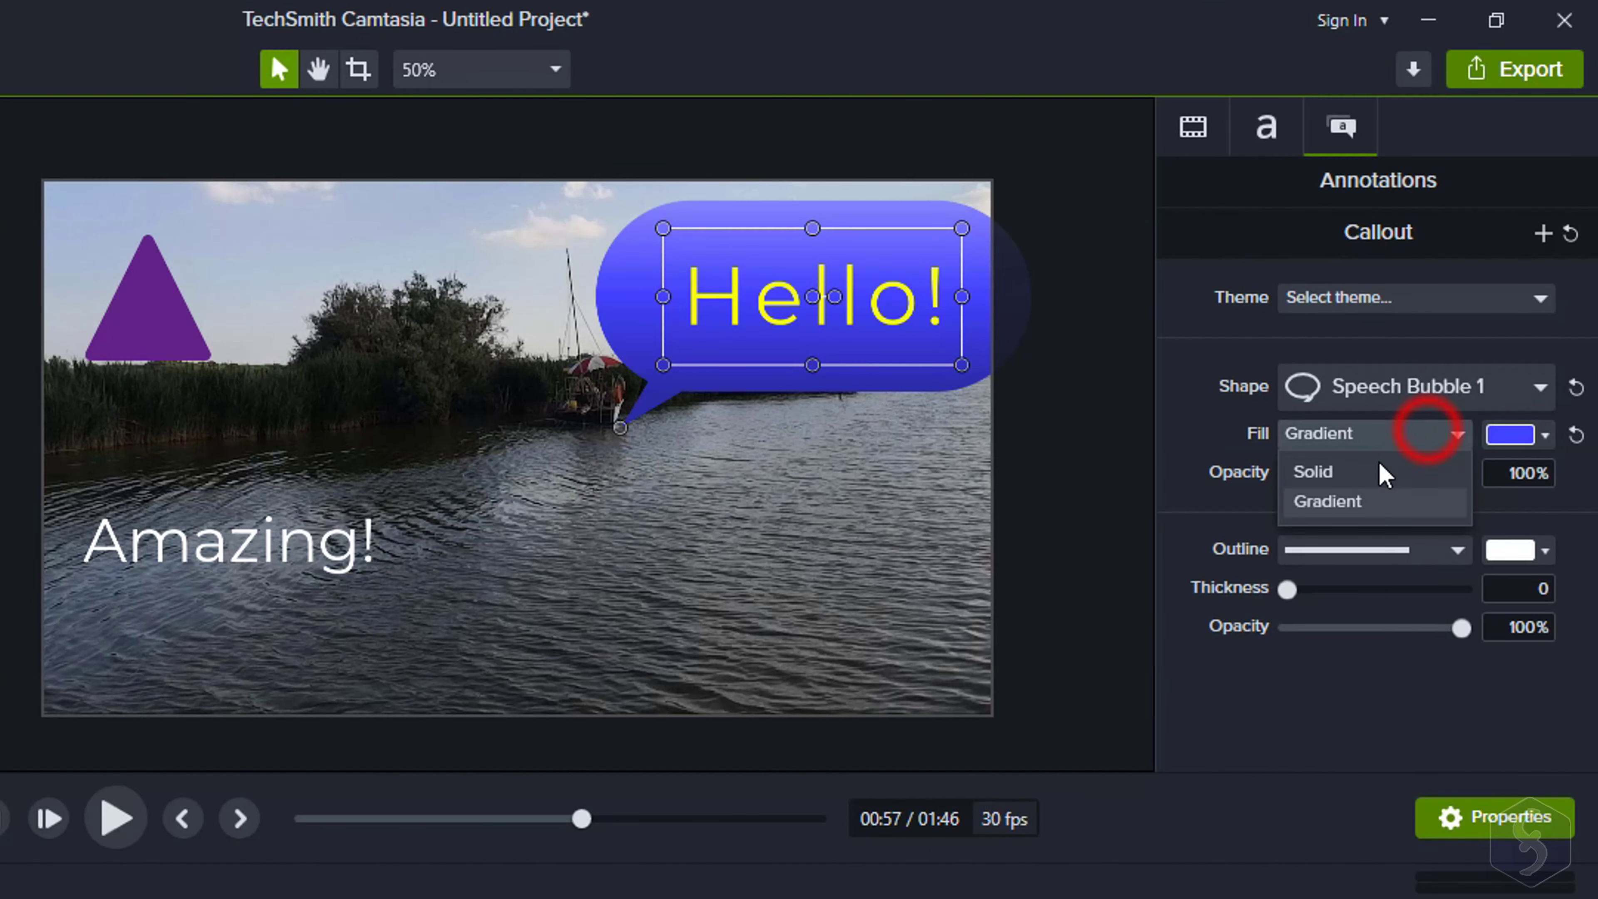
{"action": "left_click", "coordinate": [1374, 471]}
{"action": "left_click_drag", "start_coordinate": [1453, 473], "coordinate": [1418, 475]}
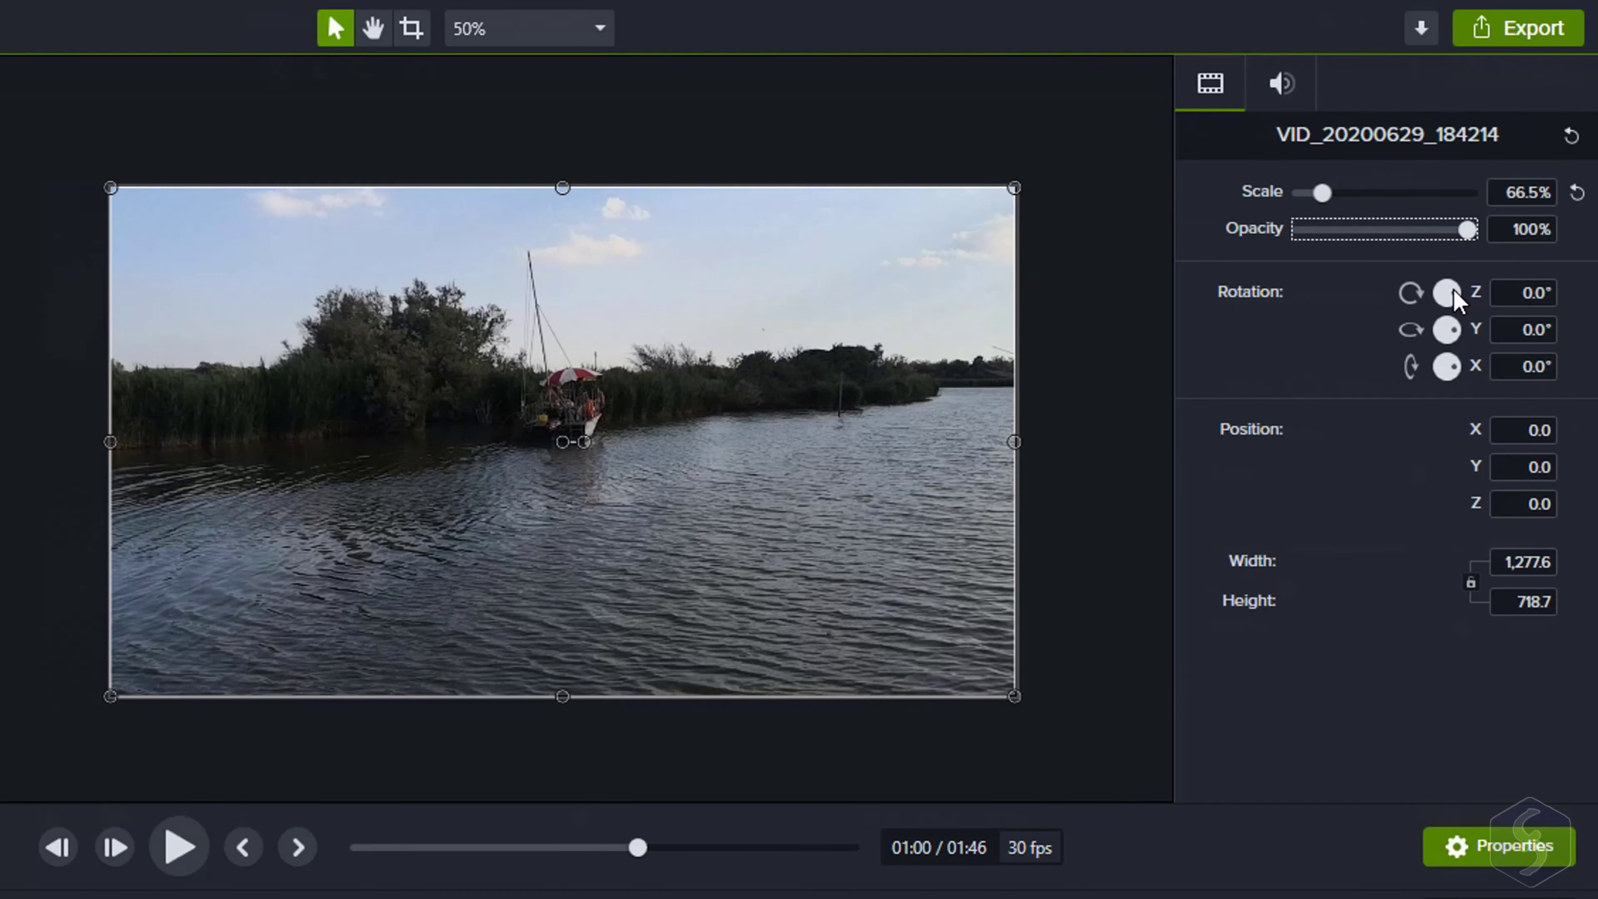
Rotate the VID_20200629_184214 clip around its Z axis
{"action": "left_click_drag", "start_coordinate": [1445, 291], "coordinate": [1455, 340]}
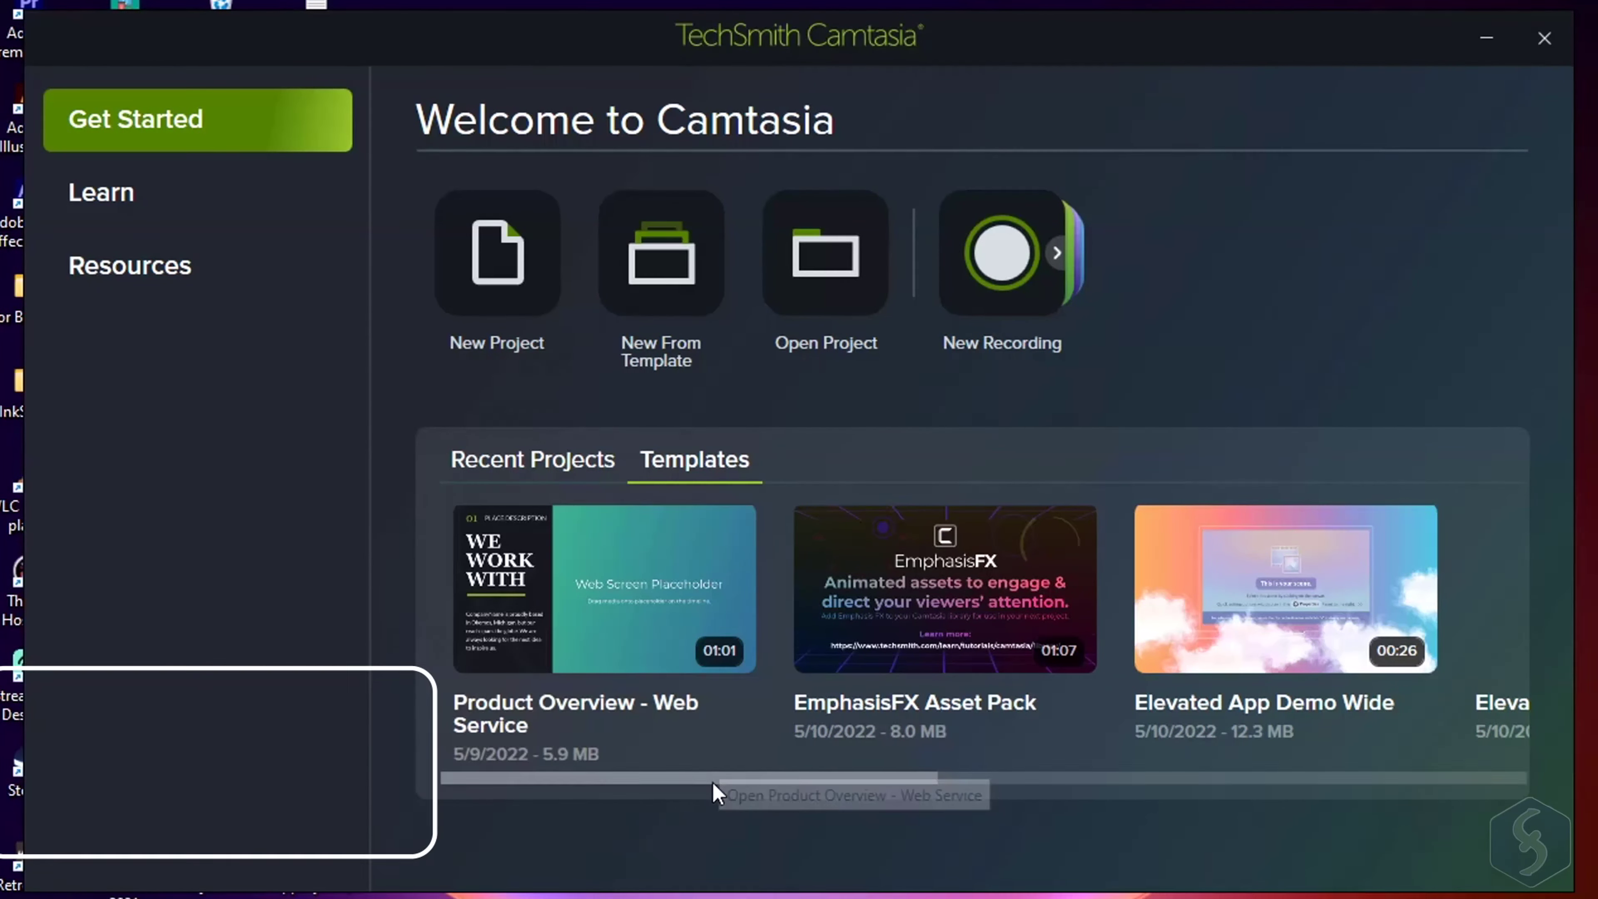
Look through the available templates and the Learn and Resources pages, and return to the Get Started page
{"action": "left_click", "coordinate": [801, 783]}
{"action": "left_click_drag", "start_coordinate": [848, 781], "coordinate": [1471, 780]}
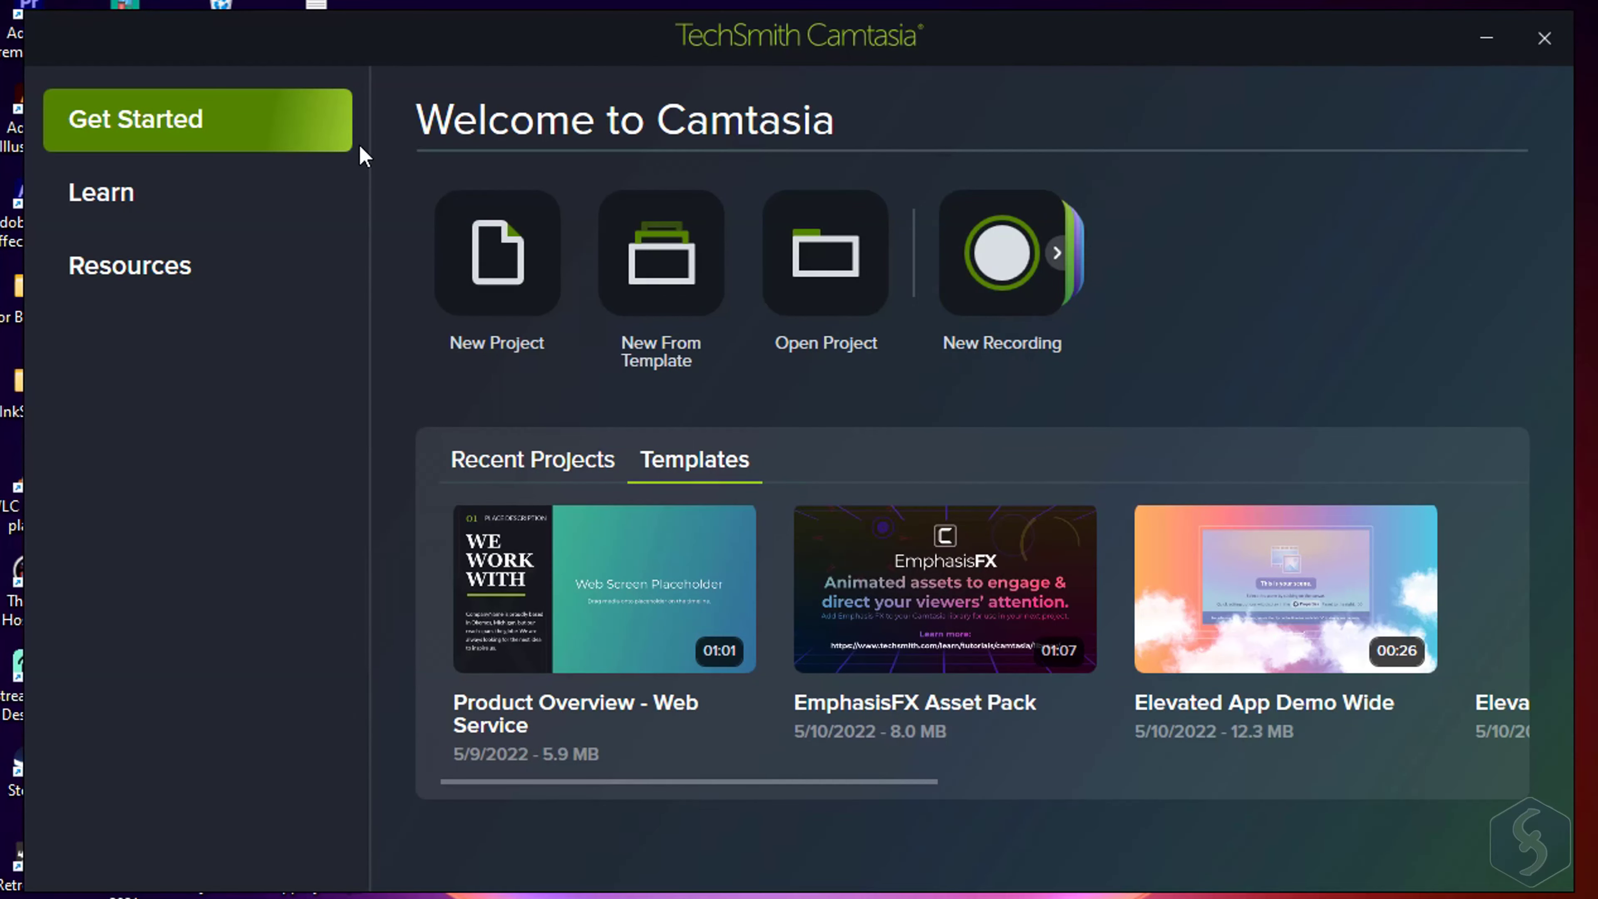
{"action": "left_click", "coordinate": [228, 195]}
{"action": "left_click", "coordinate": [197, 269]}
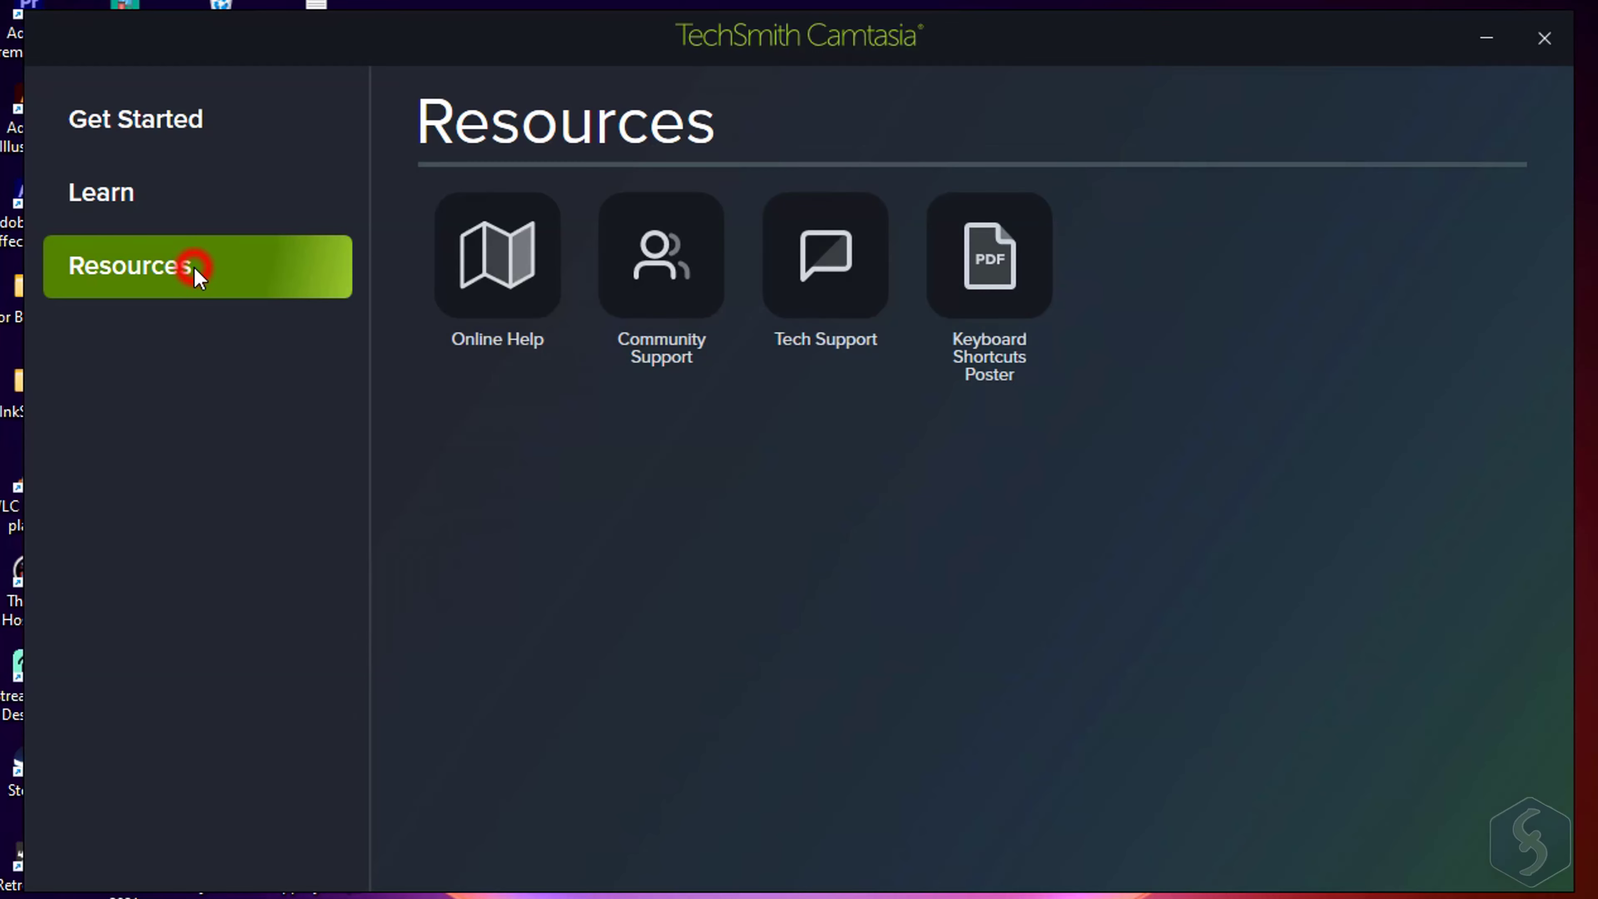
{"action": "left_click", "coordinate": [215, 118]}
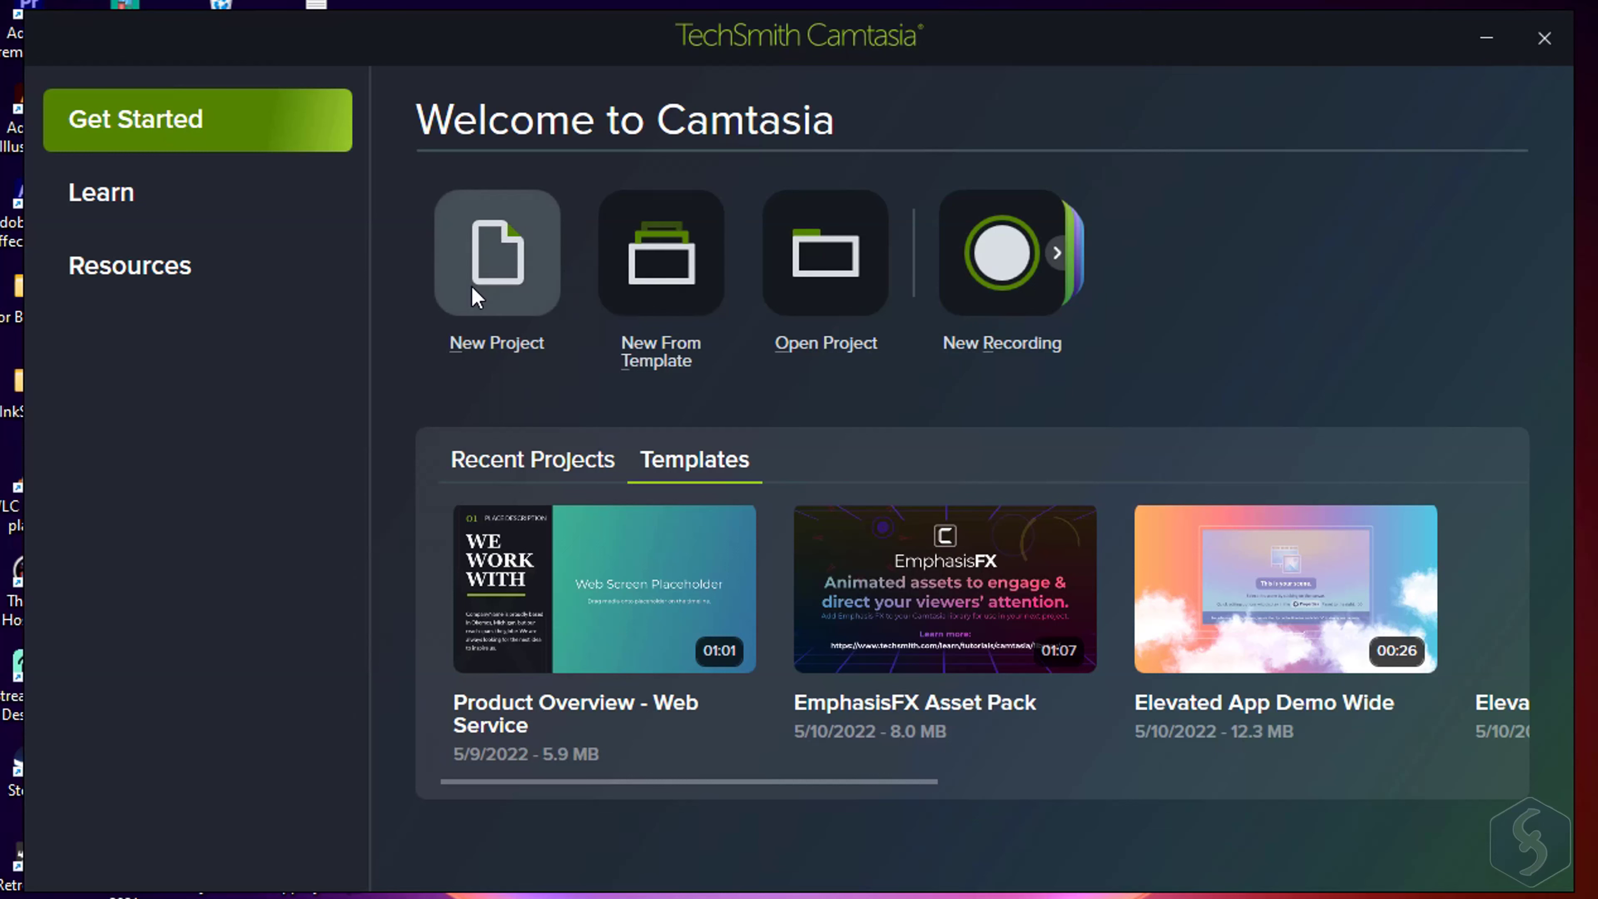
Browse the customizable templates on the Assets for Camtasia website
{"action": "left_click", "coordinate": [664, 275]}
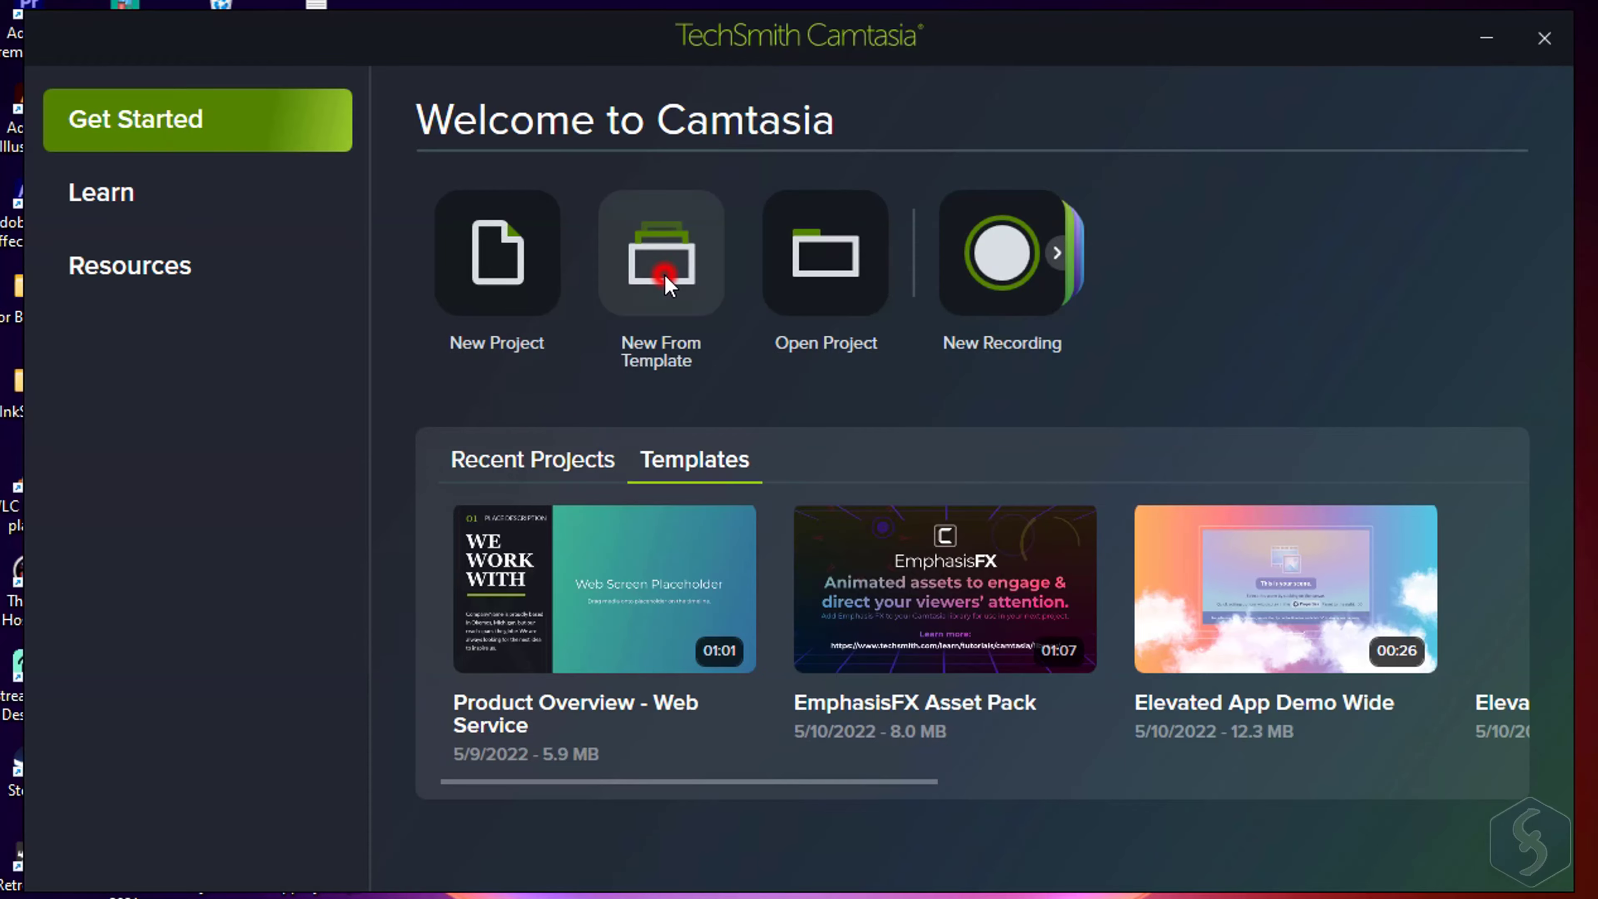
{"action": "left_click", "coordinate": [1330, 130]}
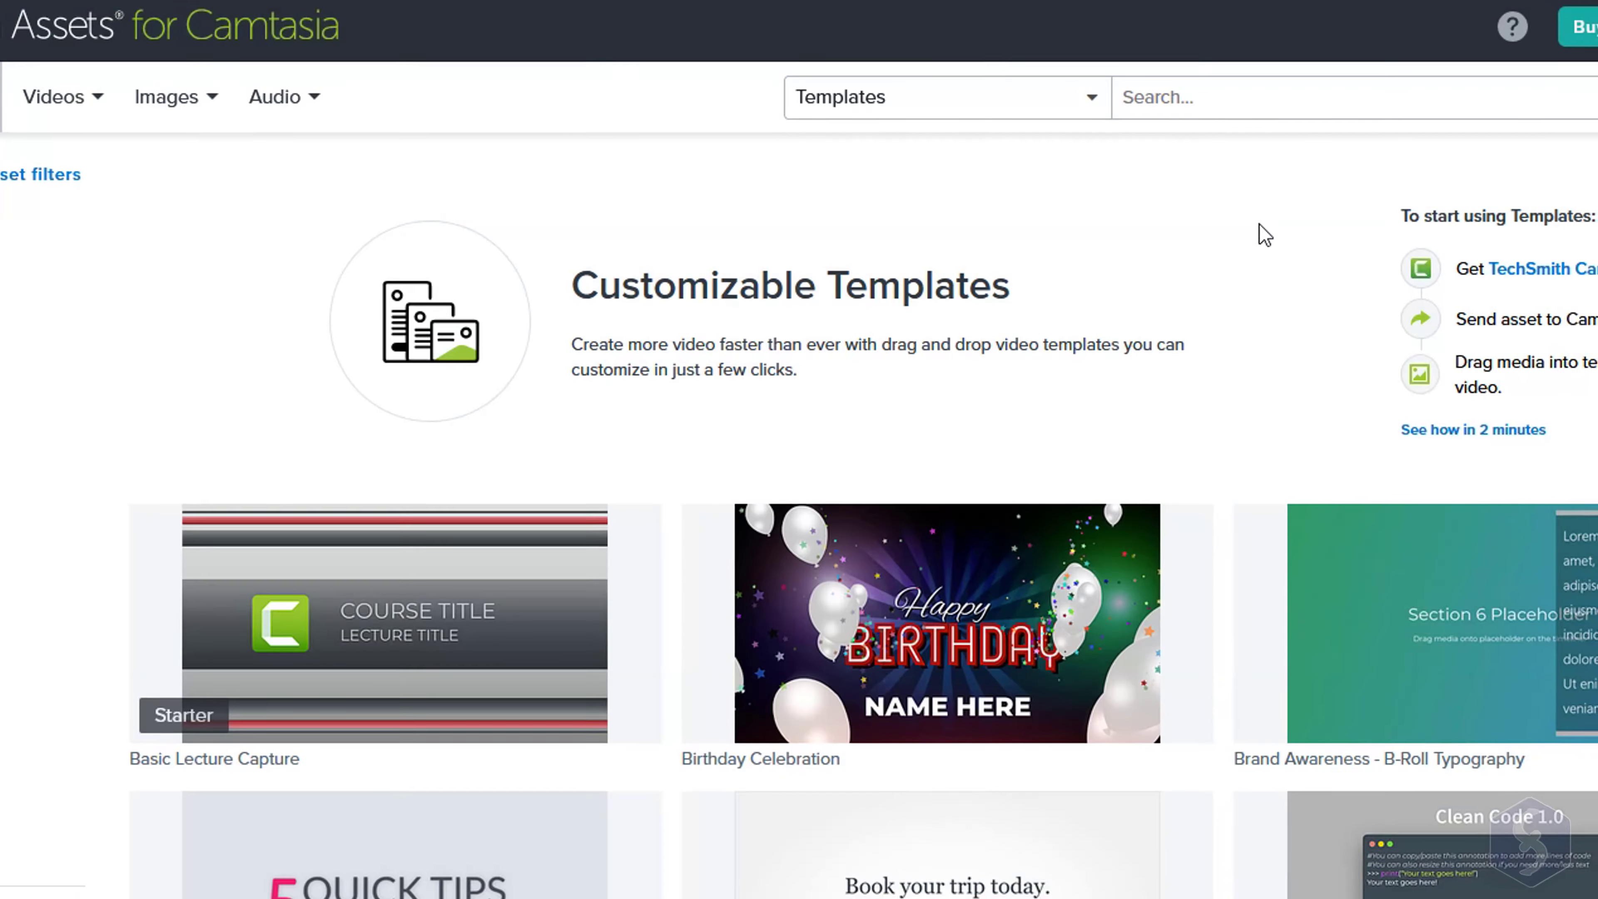
{"action": "scroll", "coordinate": [1153, 319], "scroll_direction": "down", "scroll_amount": 5}
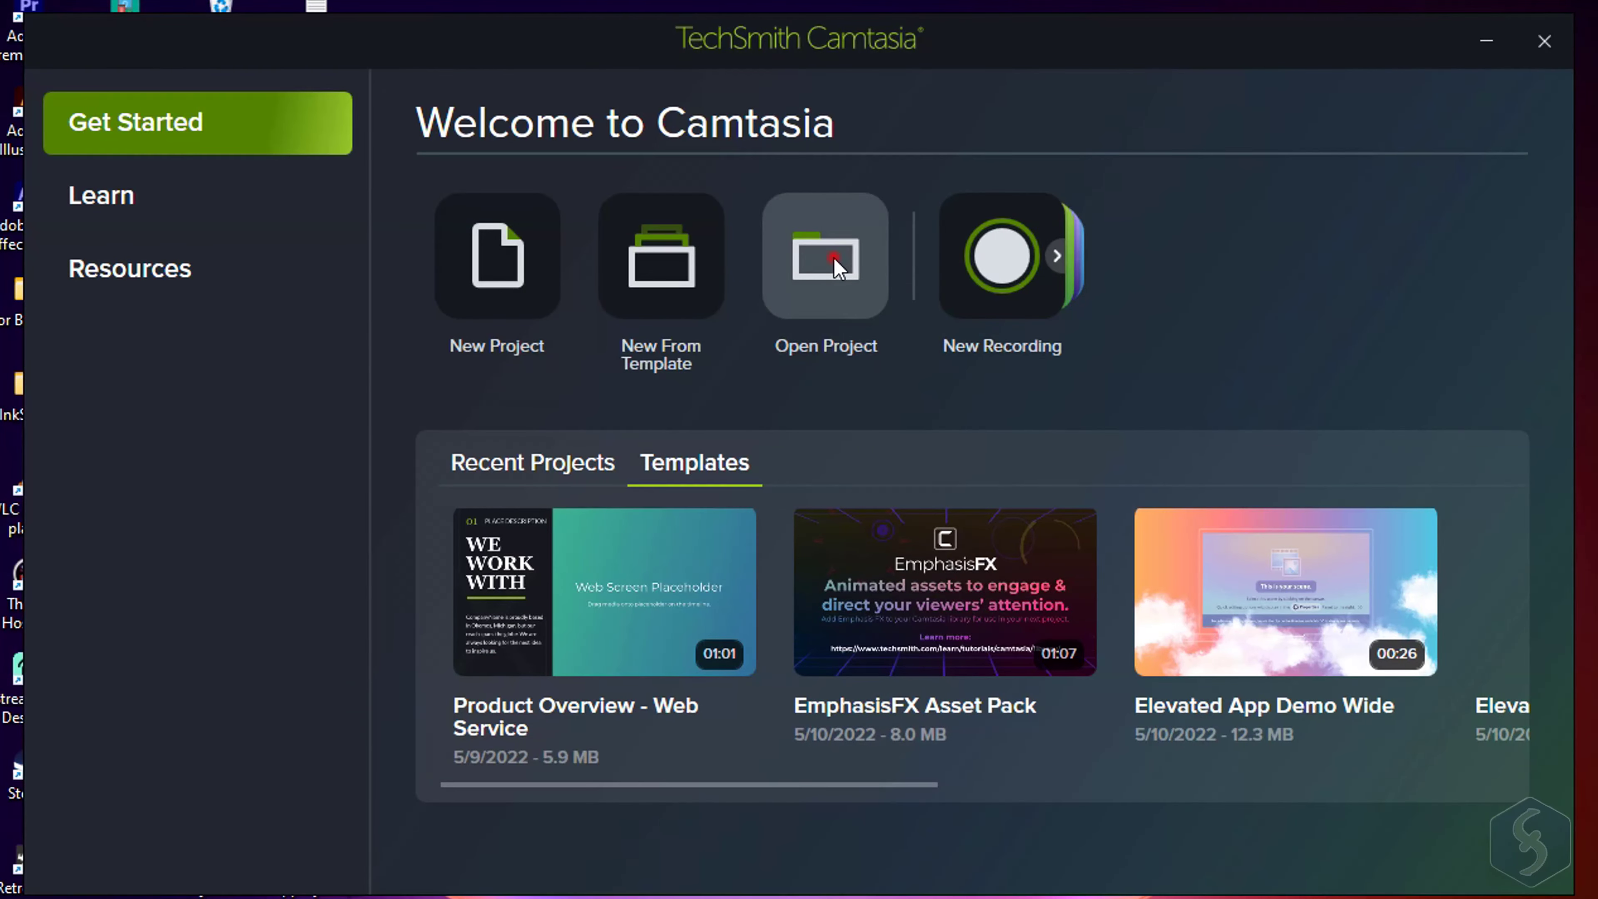
Dismiss the dialog for opening an existing project and create a new blank project instead
{"action": "left_click", "coordinate": [834, 258]}
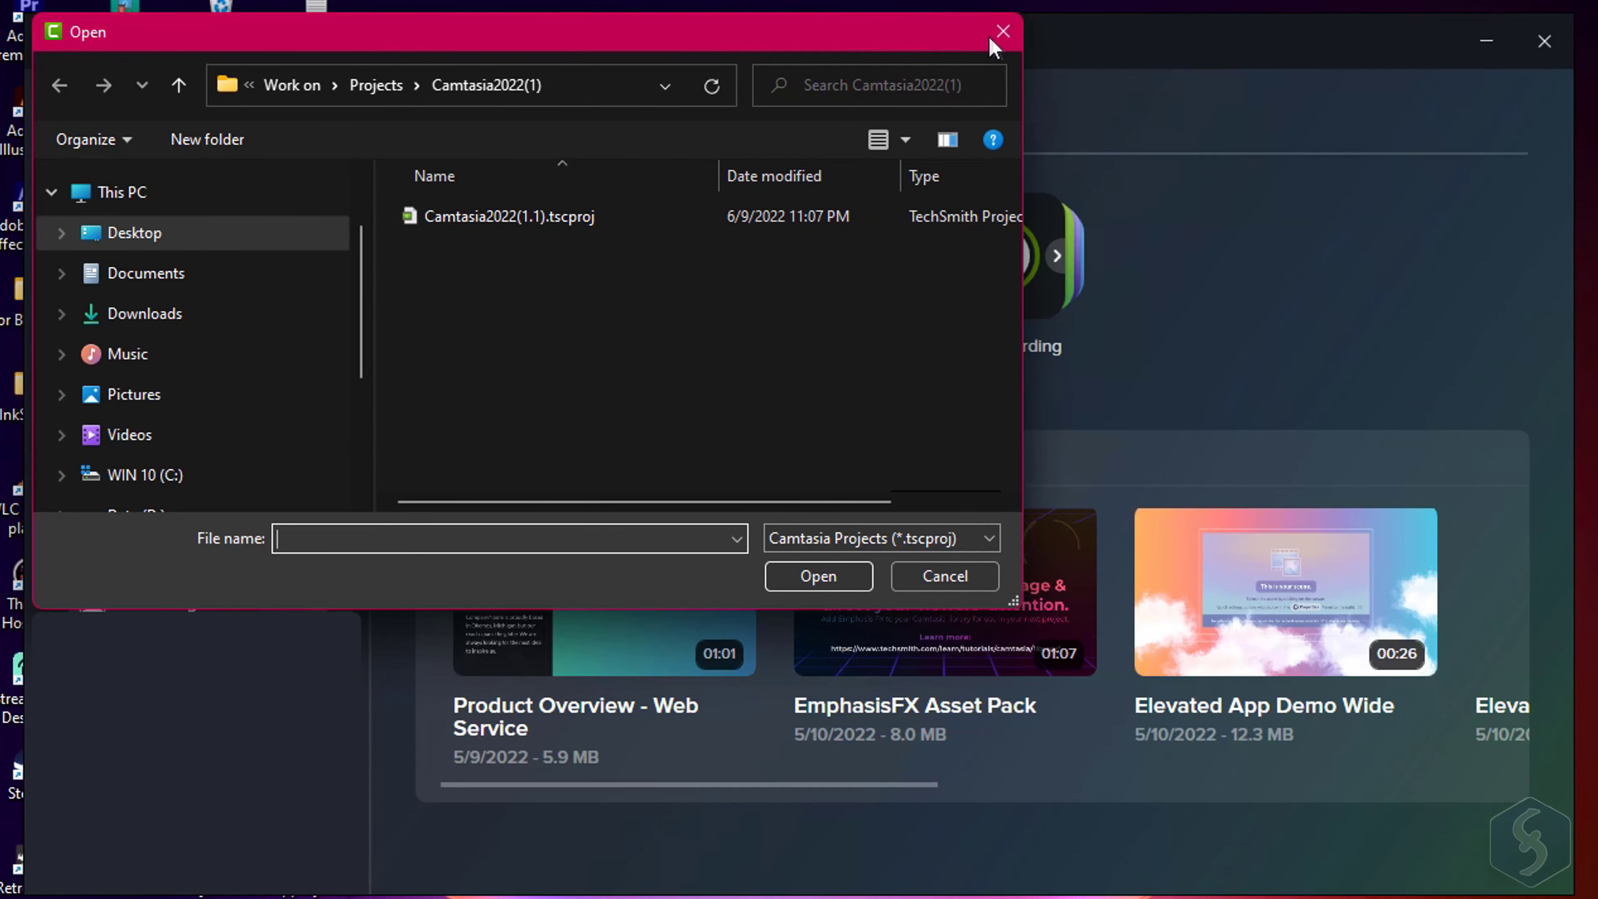
{"action": "left_click", "coordinate": [1002, 31]}
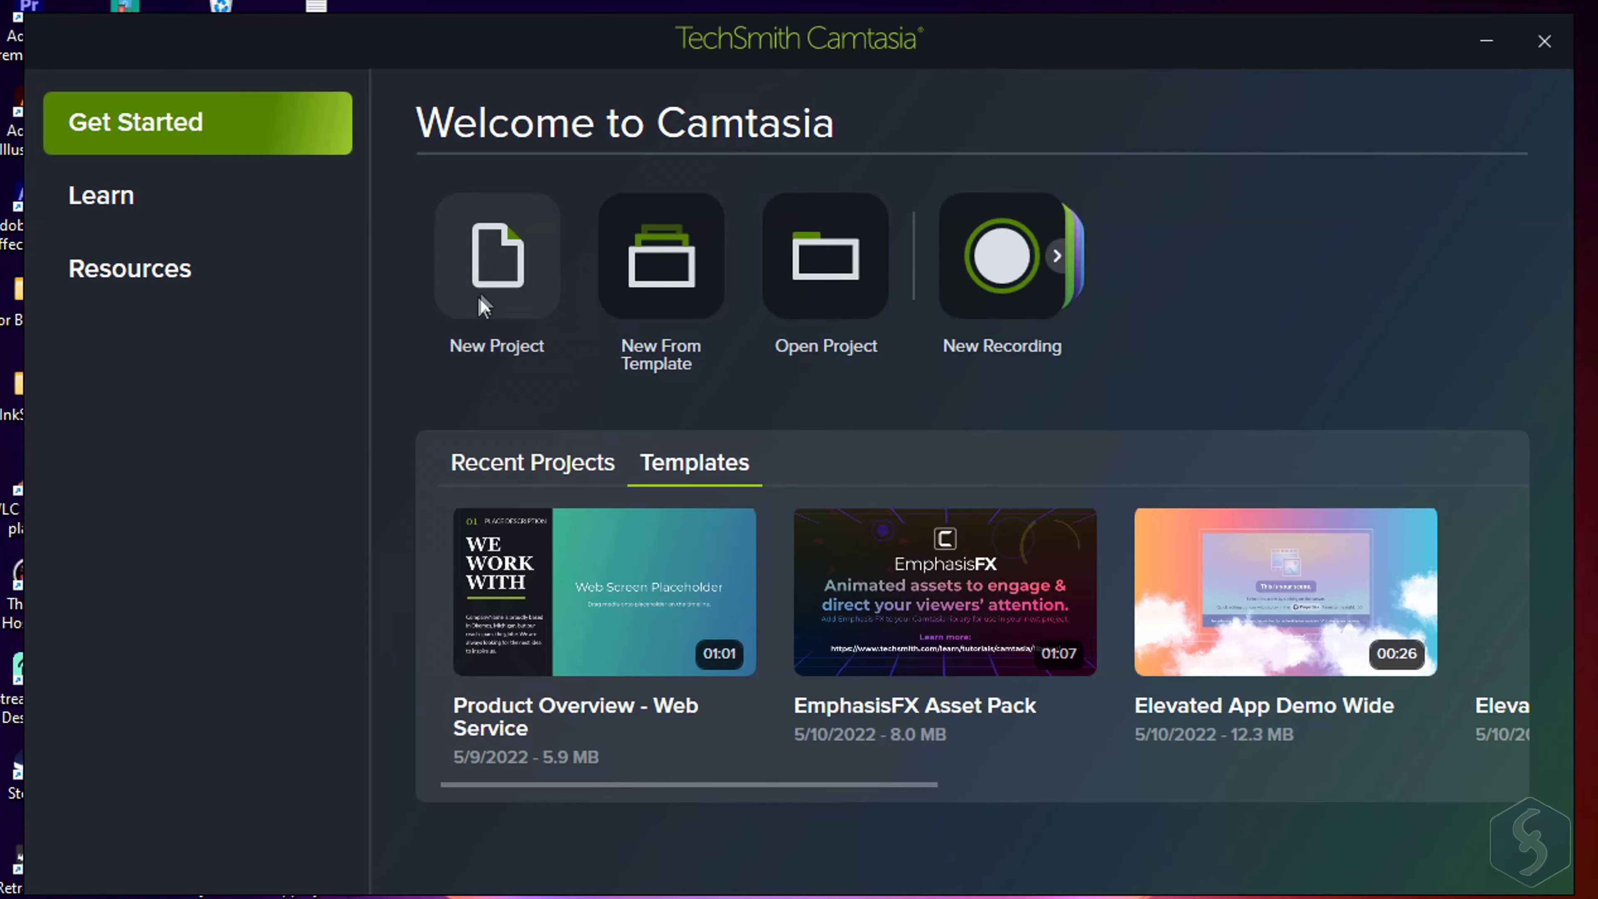
{"action": "left_click", "coordinate": [505, 259]}
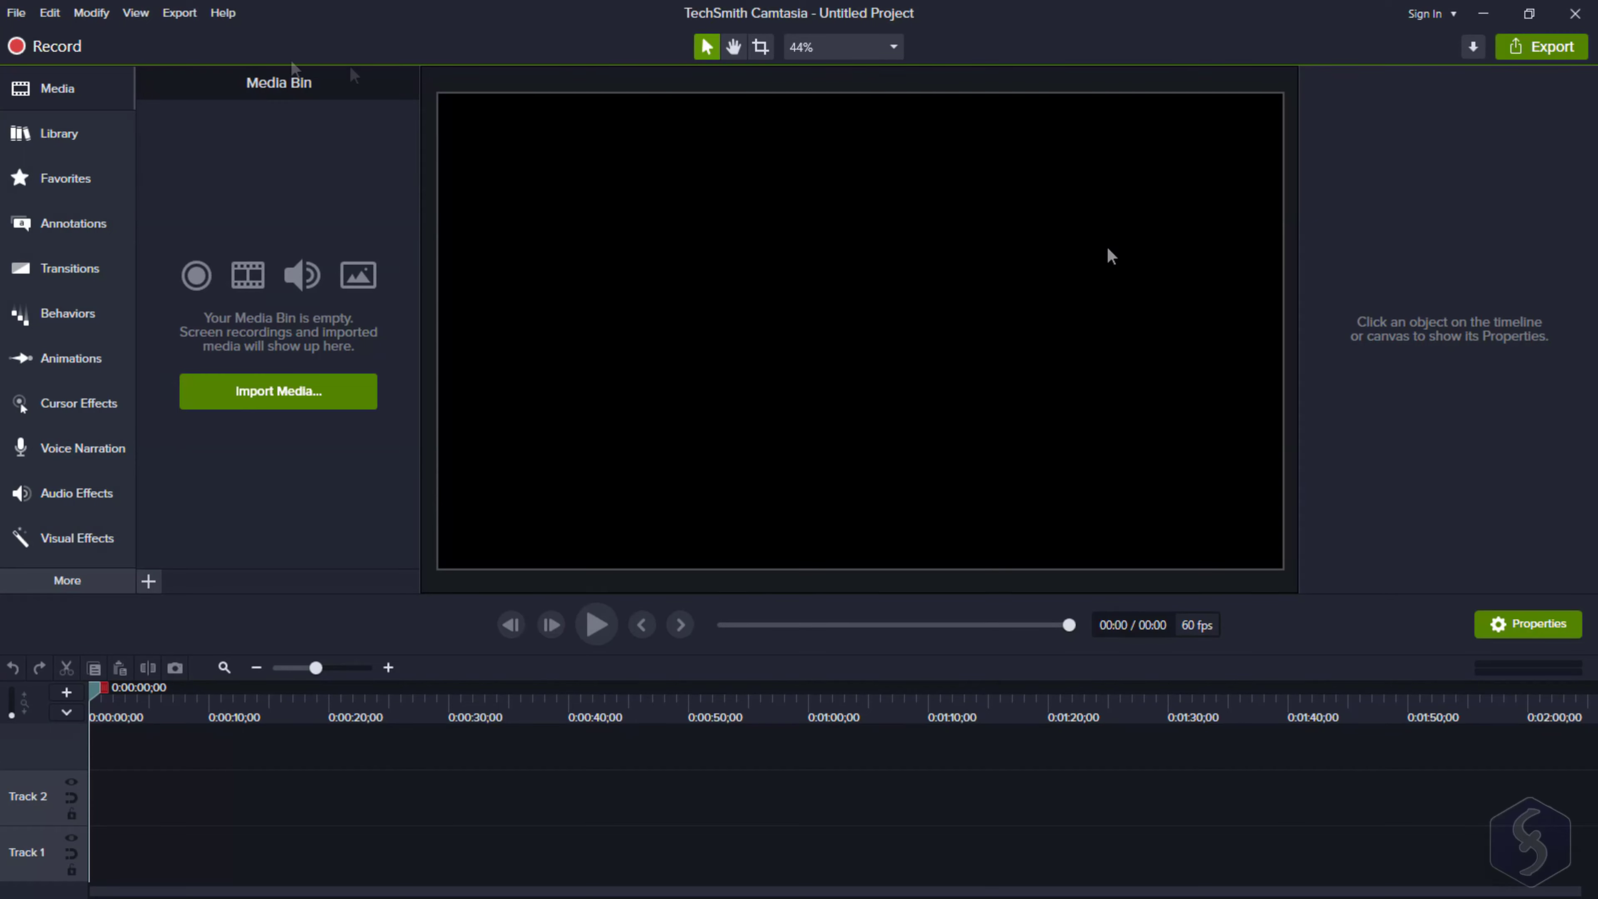
Look through the Library, Favorites and Annotations tool categories
{"action": "left_click", "coordinate": [77, 133]}
{"action": "left_click", "coordinate": [82, 180]}
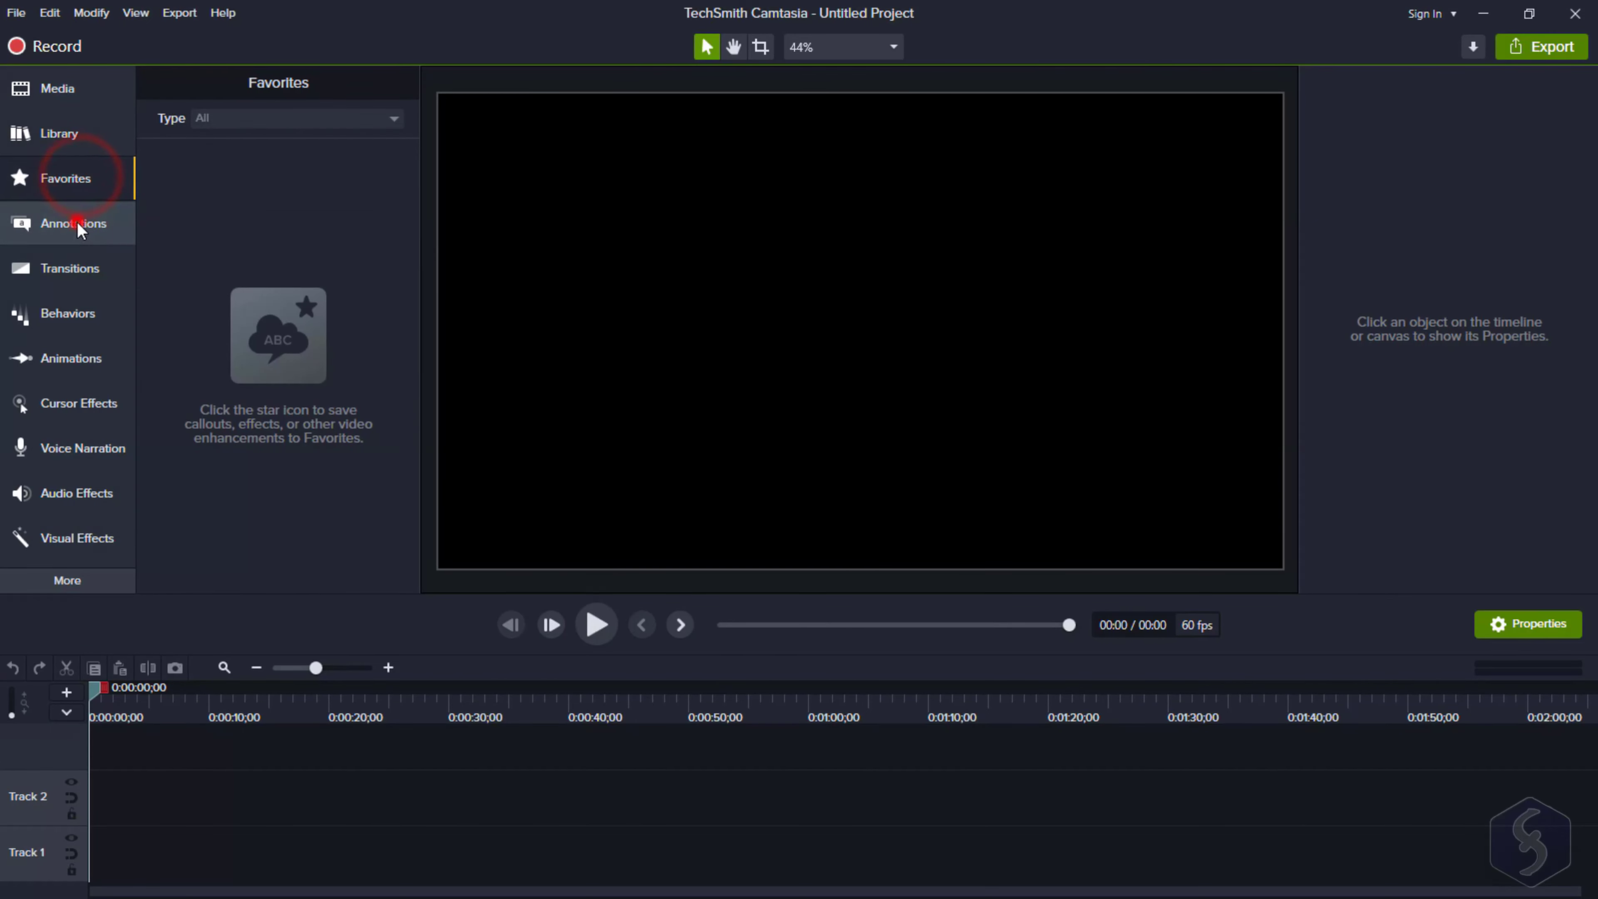
{"action": "key", "text": "ctrl+1"}
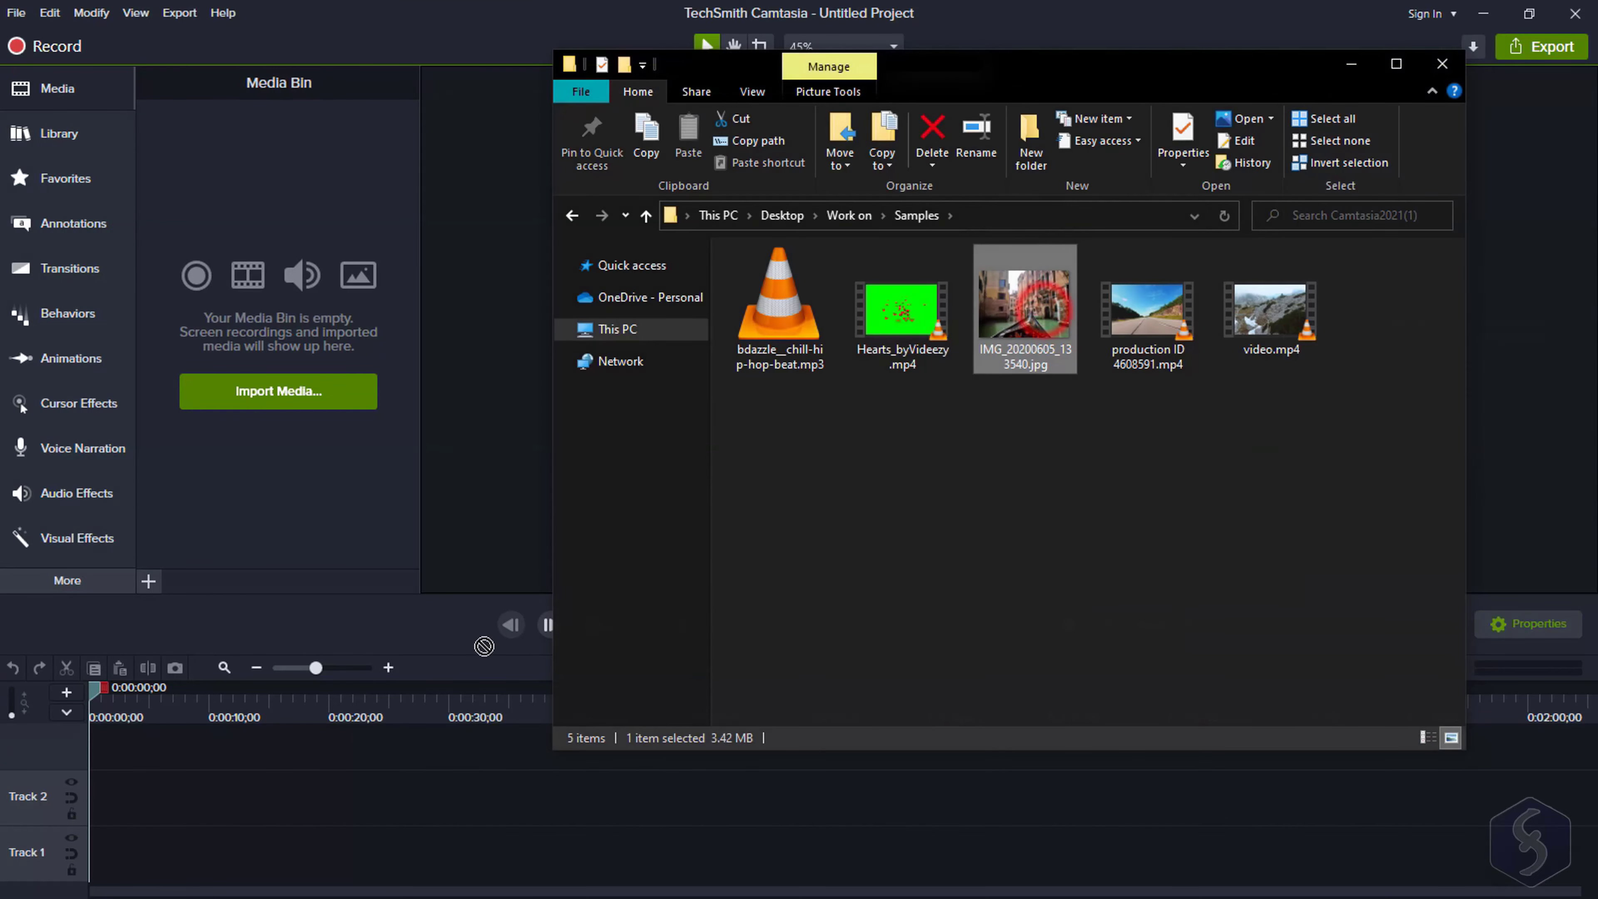
Import IMG_20200605_133540.jpg and video.mp4 from the Samples folder onto Track 2, and bdazzle__chill-hip-hop-beat.mp3 onto Track 1
{"action": "left_click_drag", "start_coordinate": [1038, 302], "coordinate": [131, 803]}
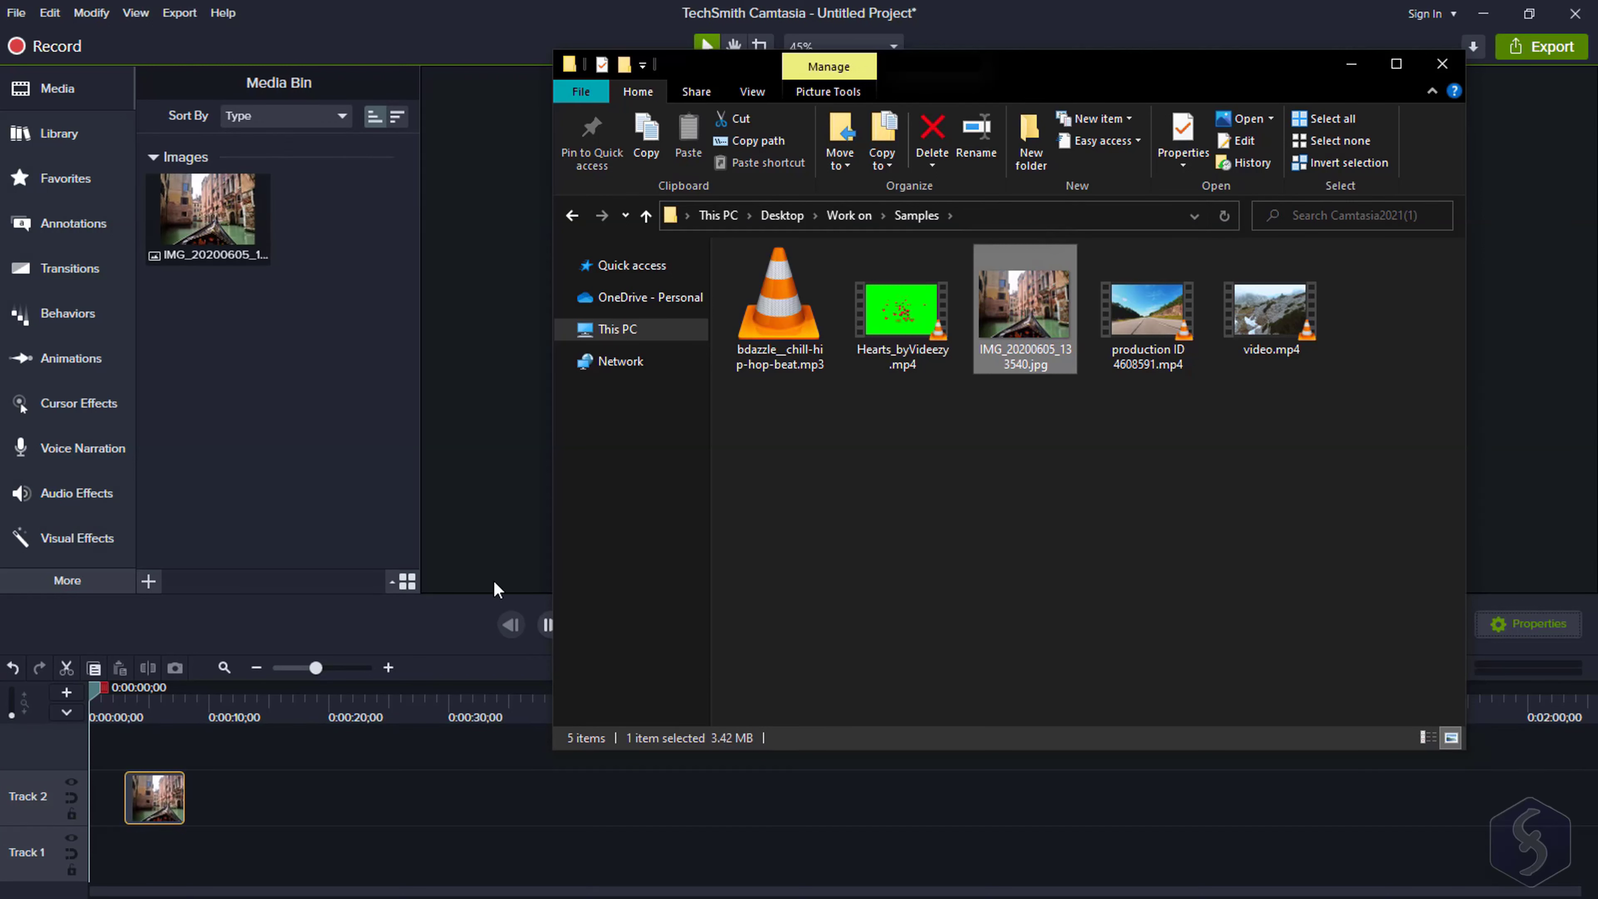
{"action": "left_click", "coordinate": [785, 343]}
{"action": "left_click_drag", "start_coordinate": [785, 342], "coordinate": [327, 805]}
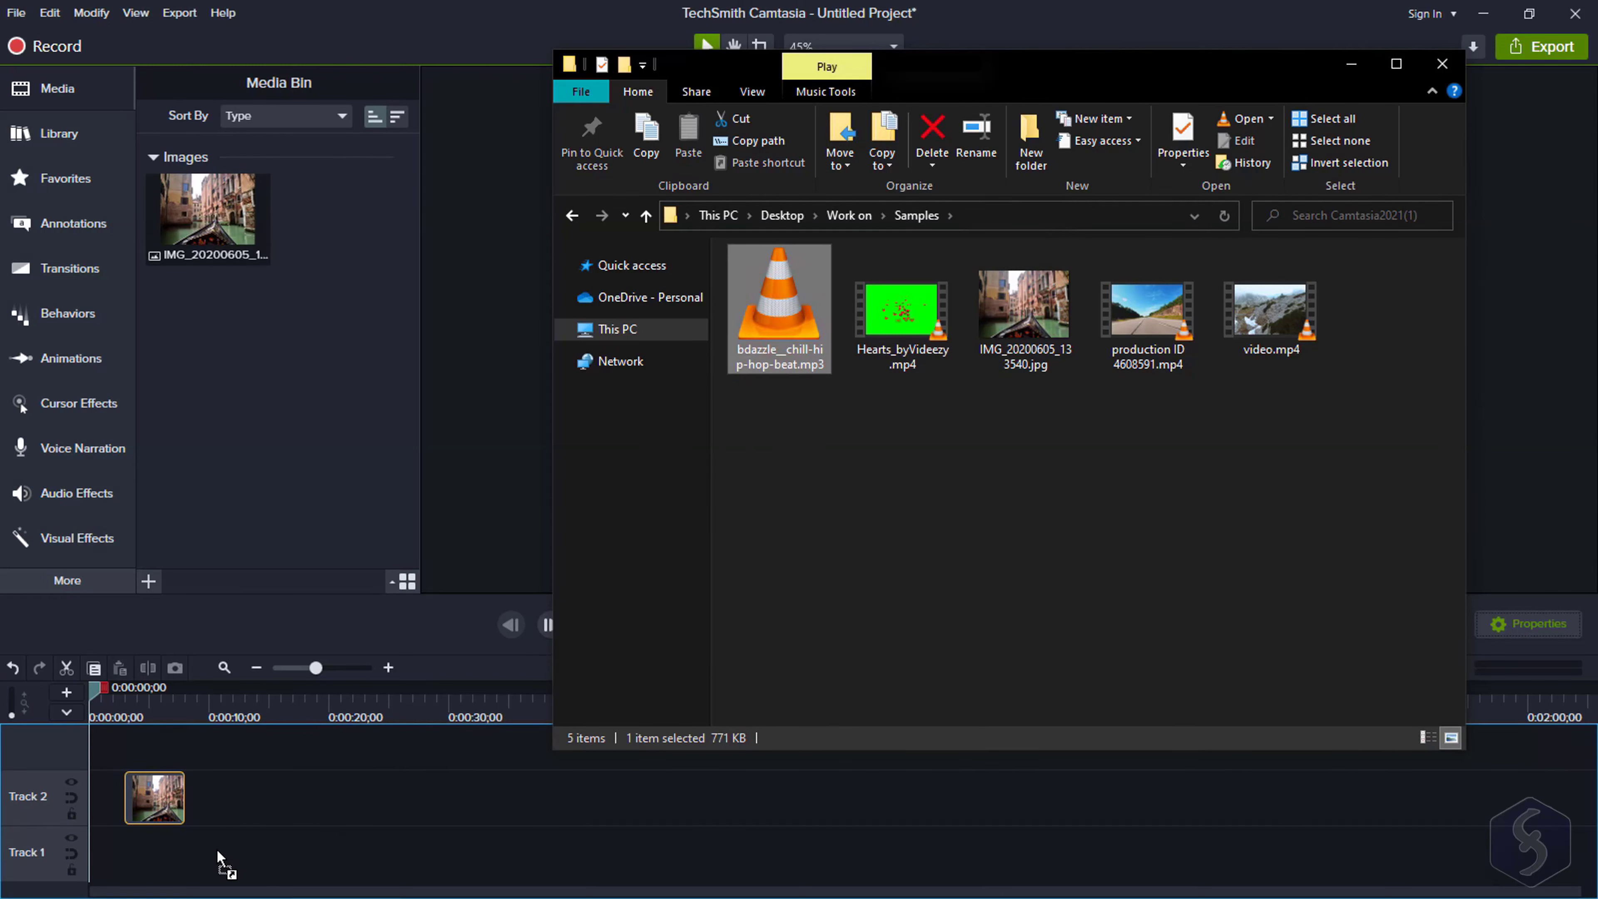
{"action": "left_click_drag", "start_coordinate": [220, 862], "coordinate": [220, 862]}
{"action": "left_click_drag", "start_coordinate": [1270, 312], "coordinate": [478, 812]}
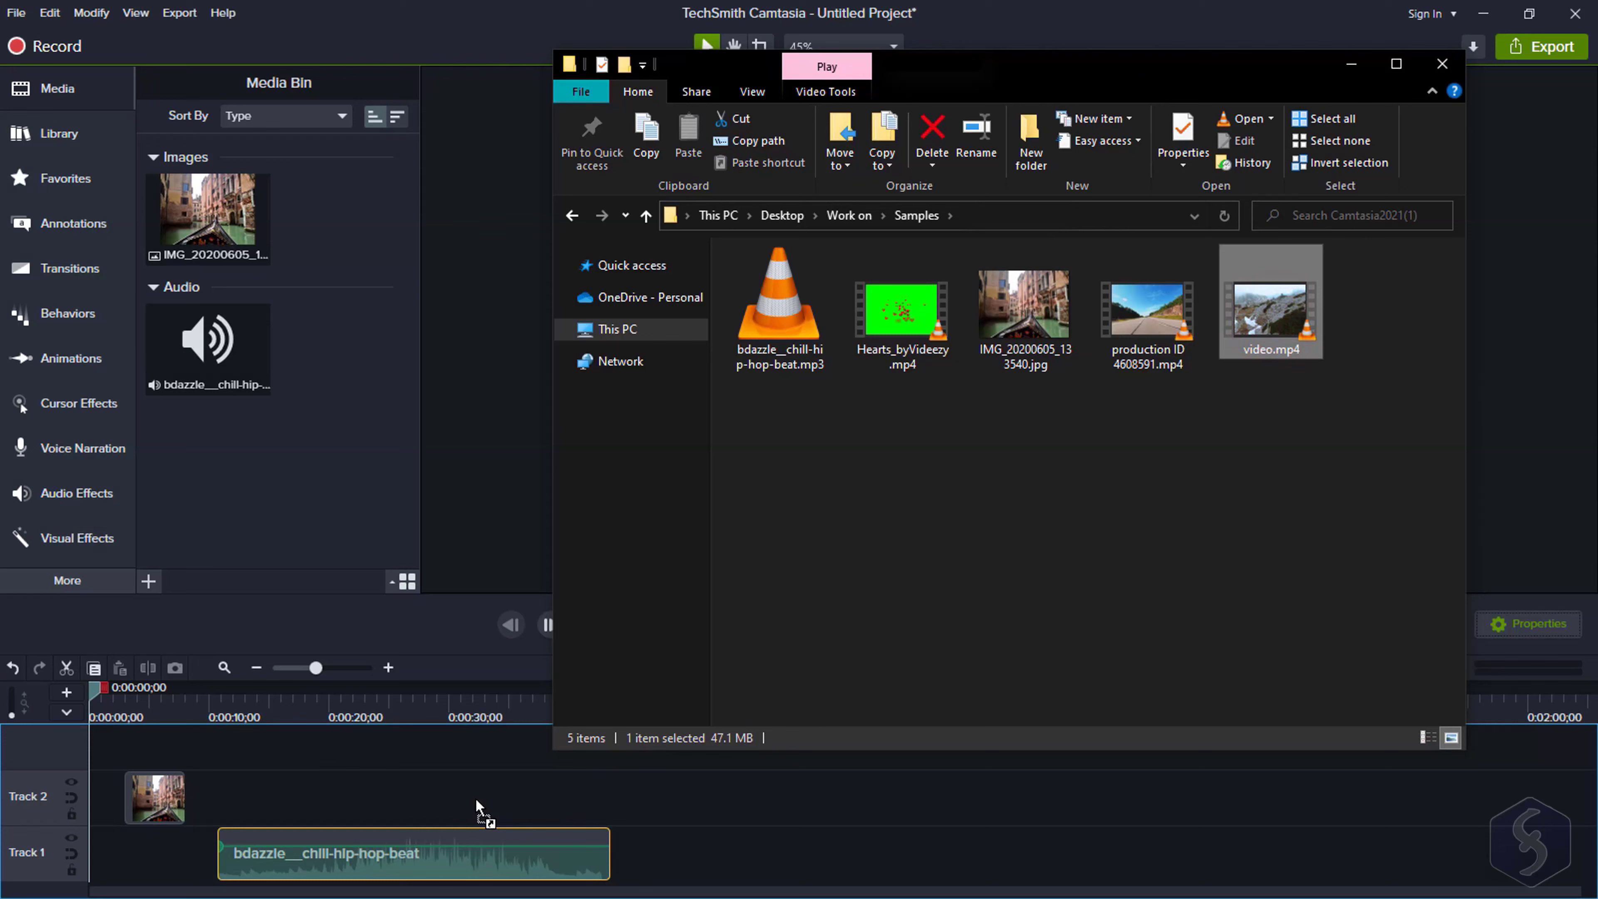
{"action": "left_click_drag", "start_coordinate": [689, 806], "coordinate": [692, 800]}
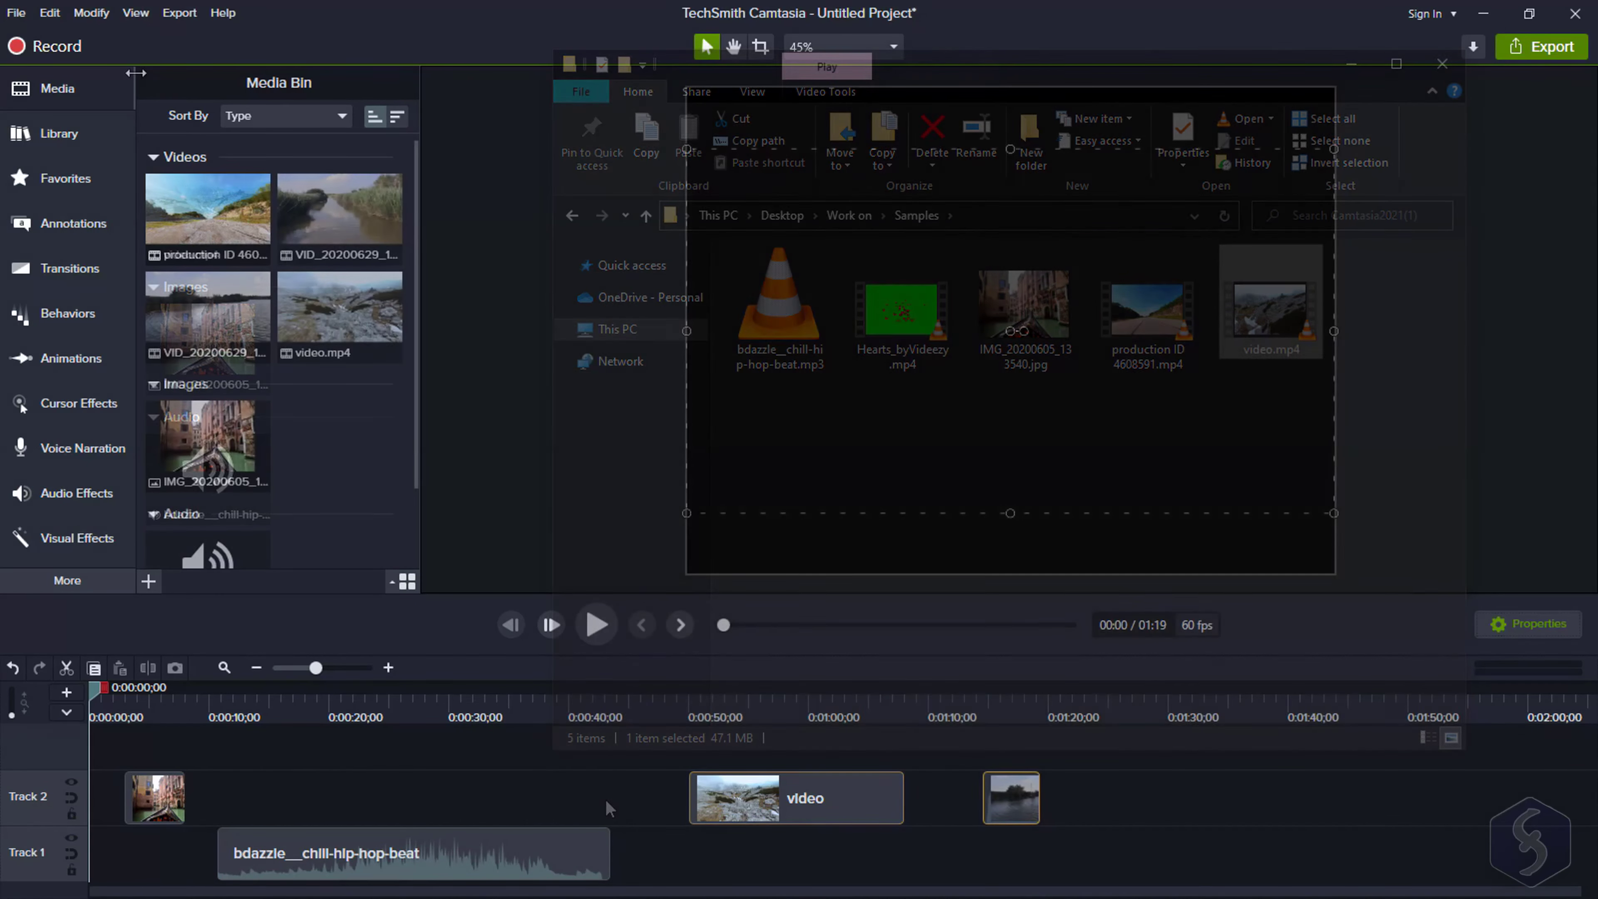
Add an intro from the Camtasia library's Intros folder to Track 2, between the image and the video clip
{"action": "left_click", "coordinate": [32, 134]}
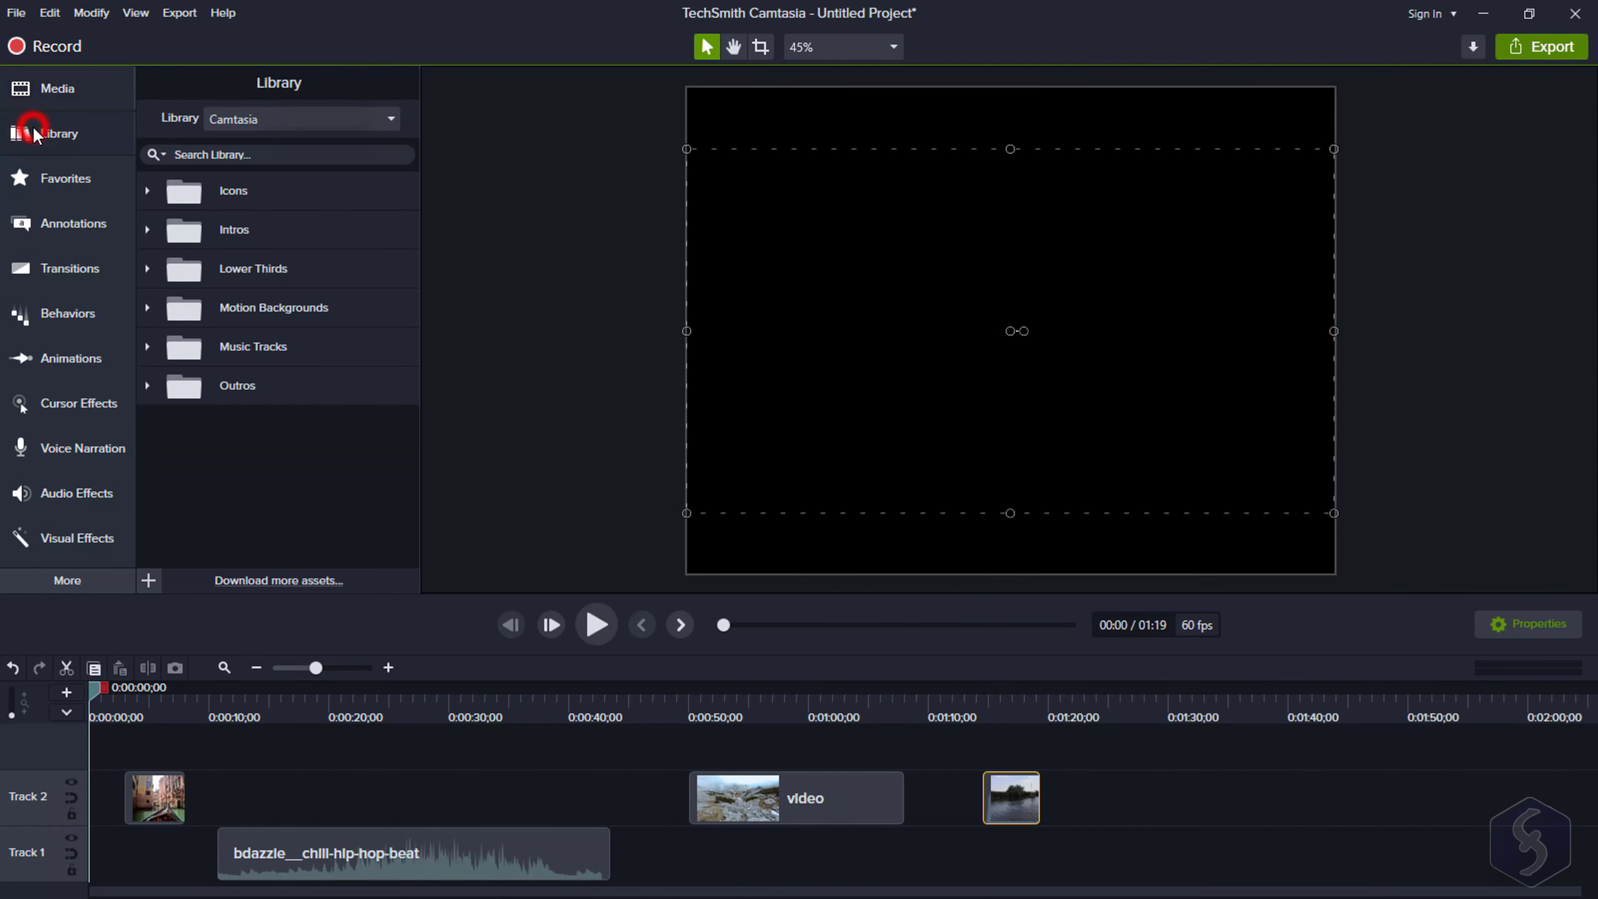
{"action": "left_click", "coordinate": [234, 229]}
{"action": "left_click_drag", "start_coordinate": [277, 463], "coordinate": [430, 799]}
{"action": "left_click", "coordinate": [507, 696]}
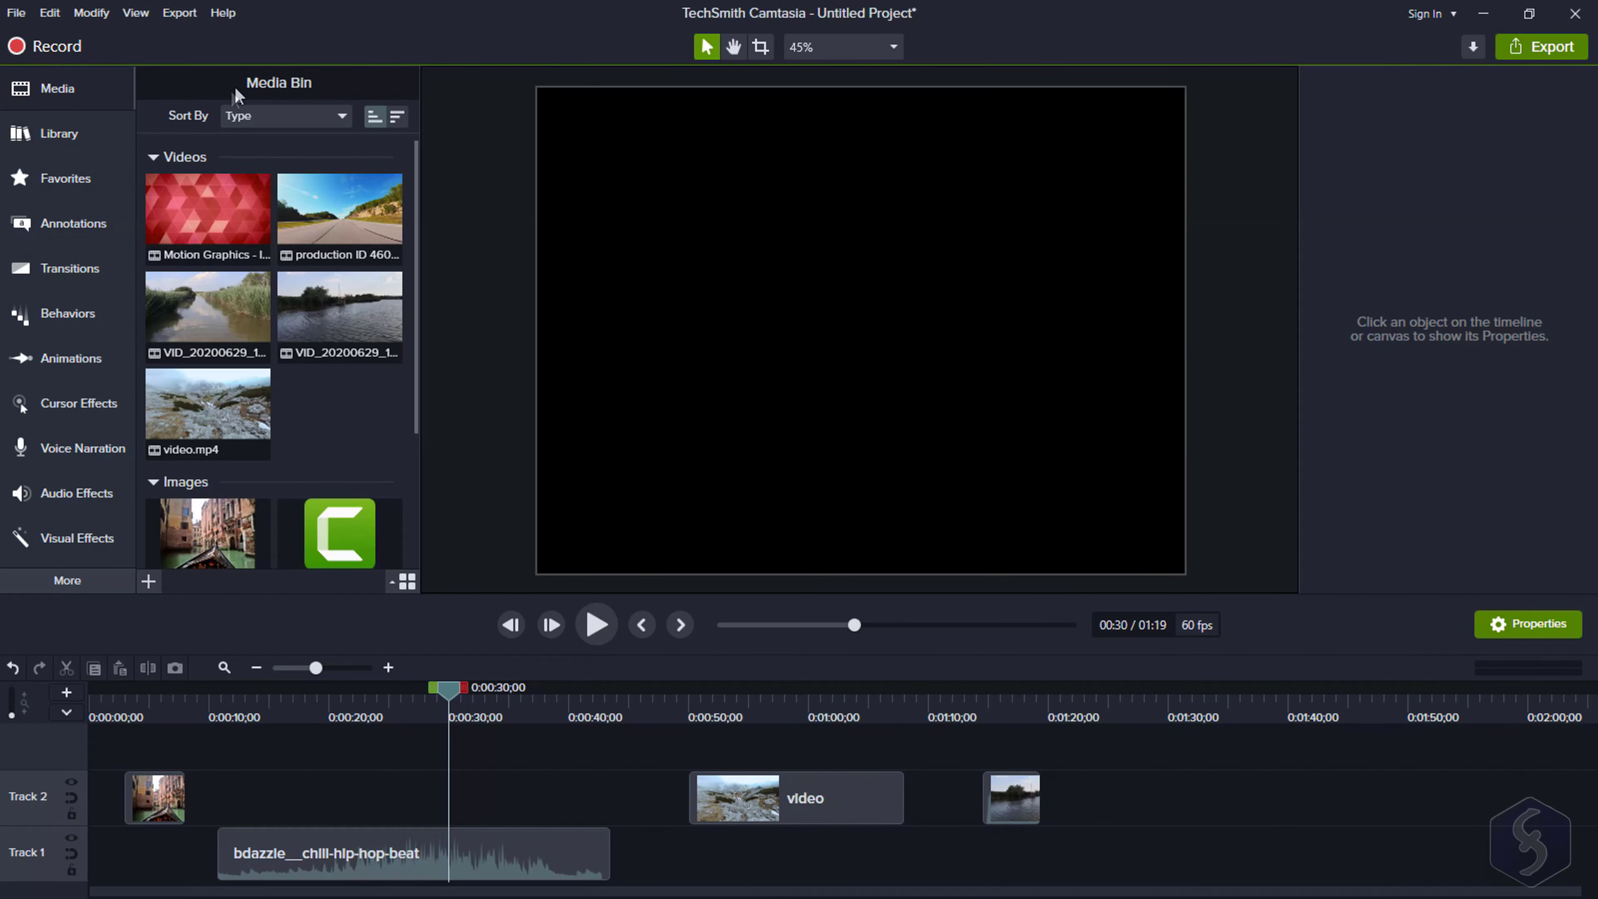
Inspect the properties of the image, audio and video clips on the timeline one by one
{"action": "left_click", "coordinate": [374, 233]}
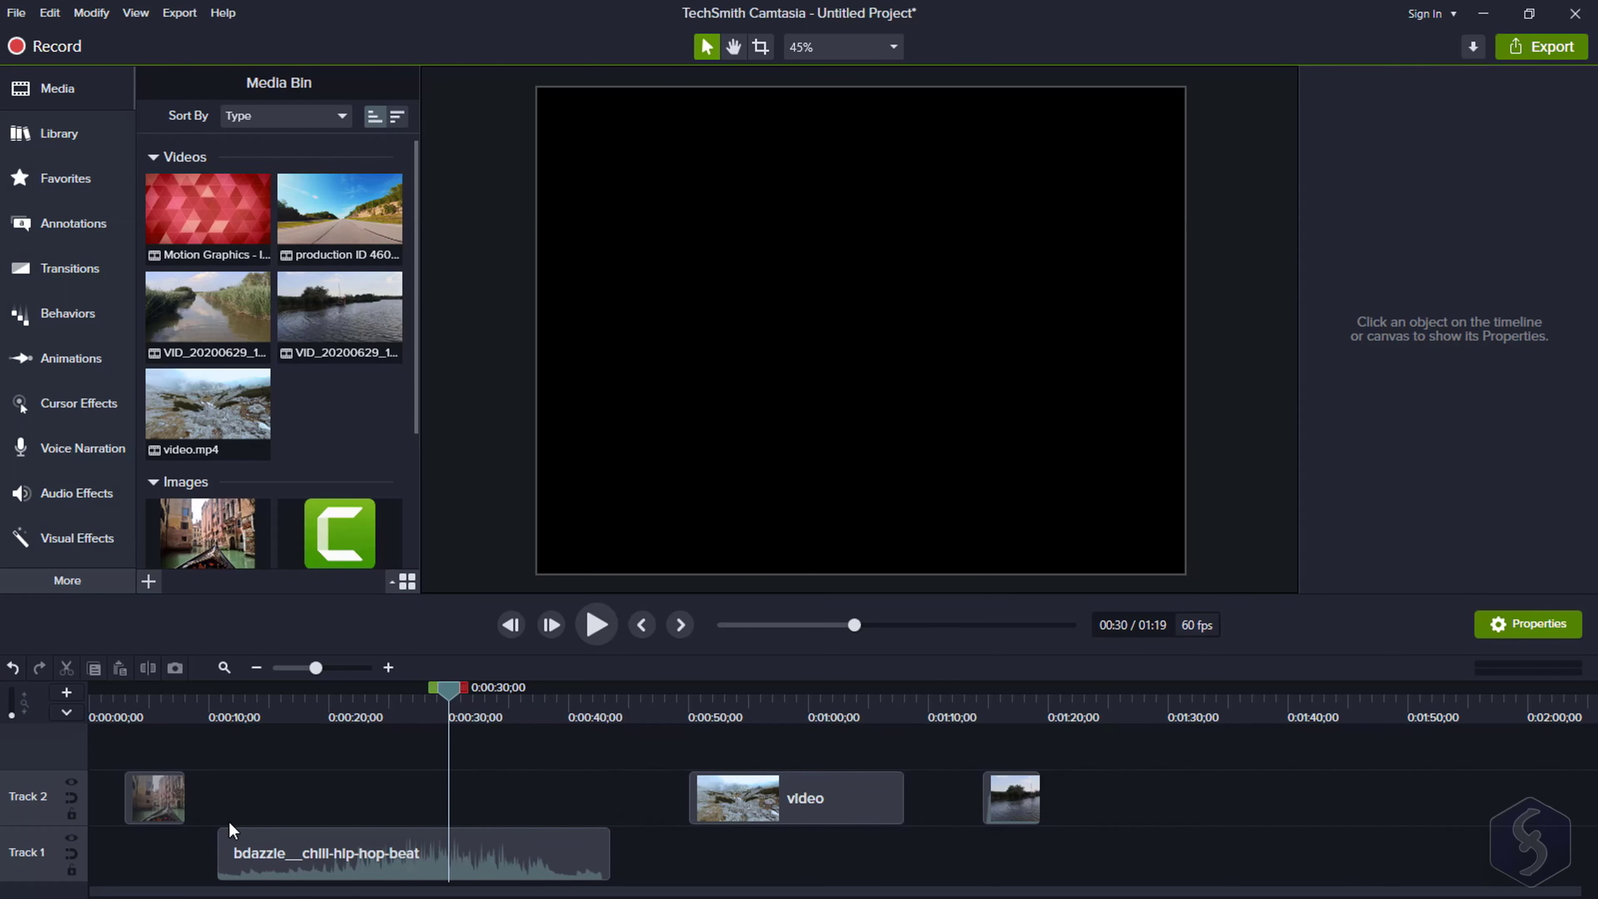
{"action": "left_click", "coordinate": [160, 794]}
{"action": "left_click", "coordinate": [380, 850]}
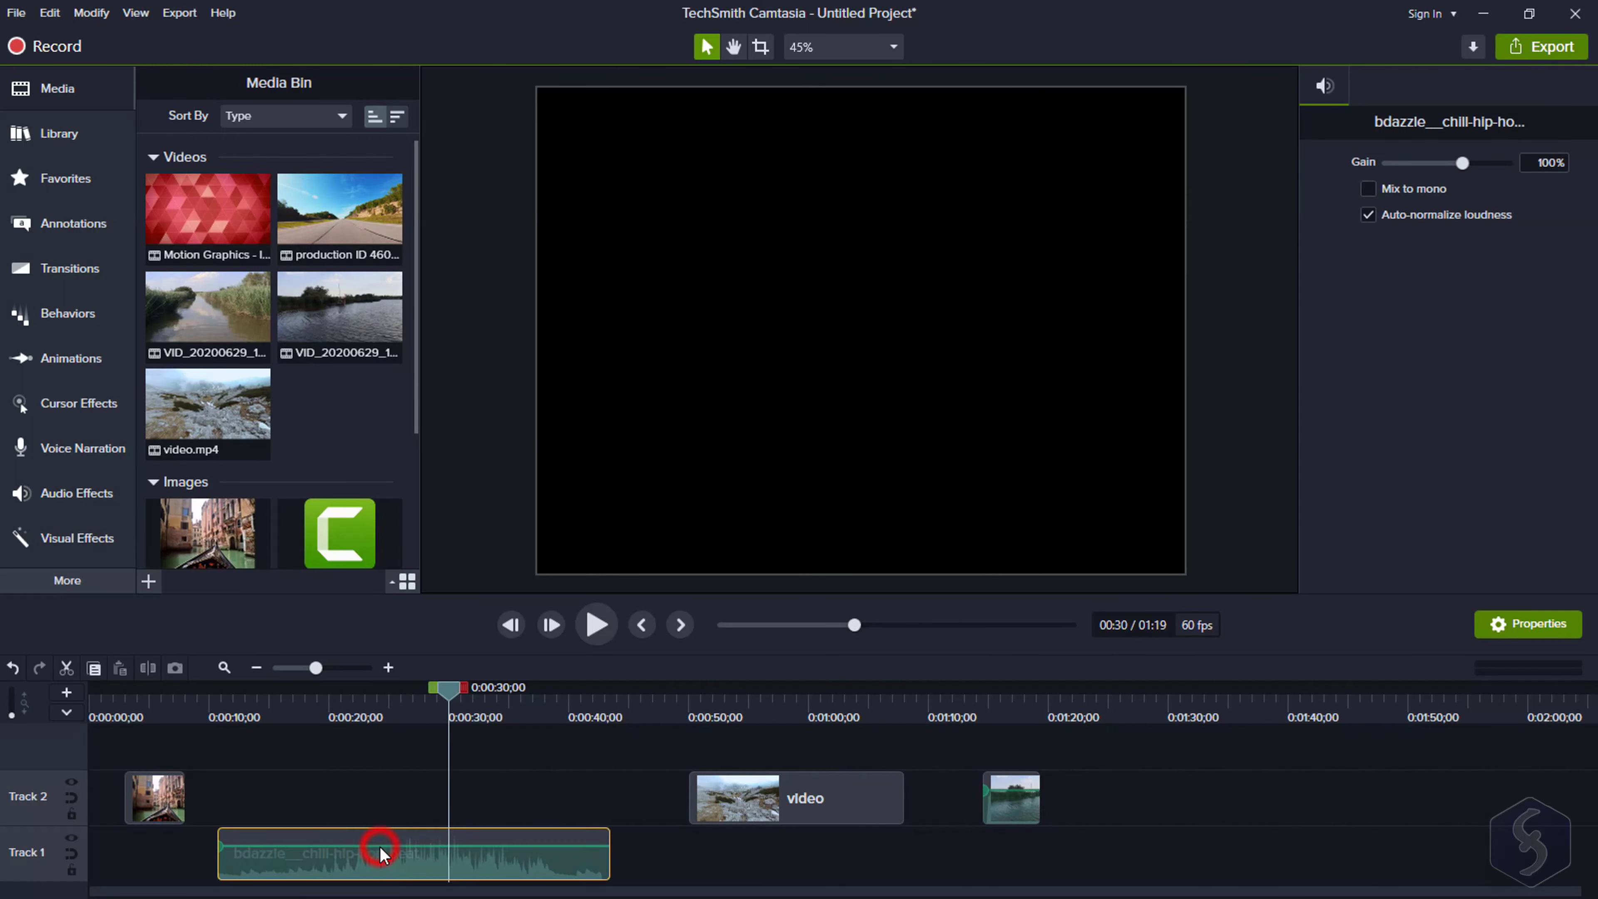
{"action": "left_click", "coordinate": [760, 795]}
{"action": "left_click", "coordinate": [1009, 794]}
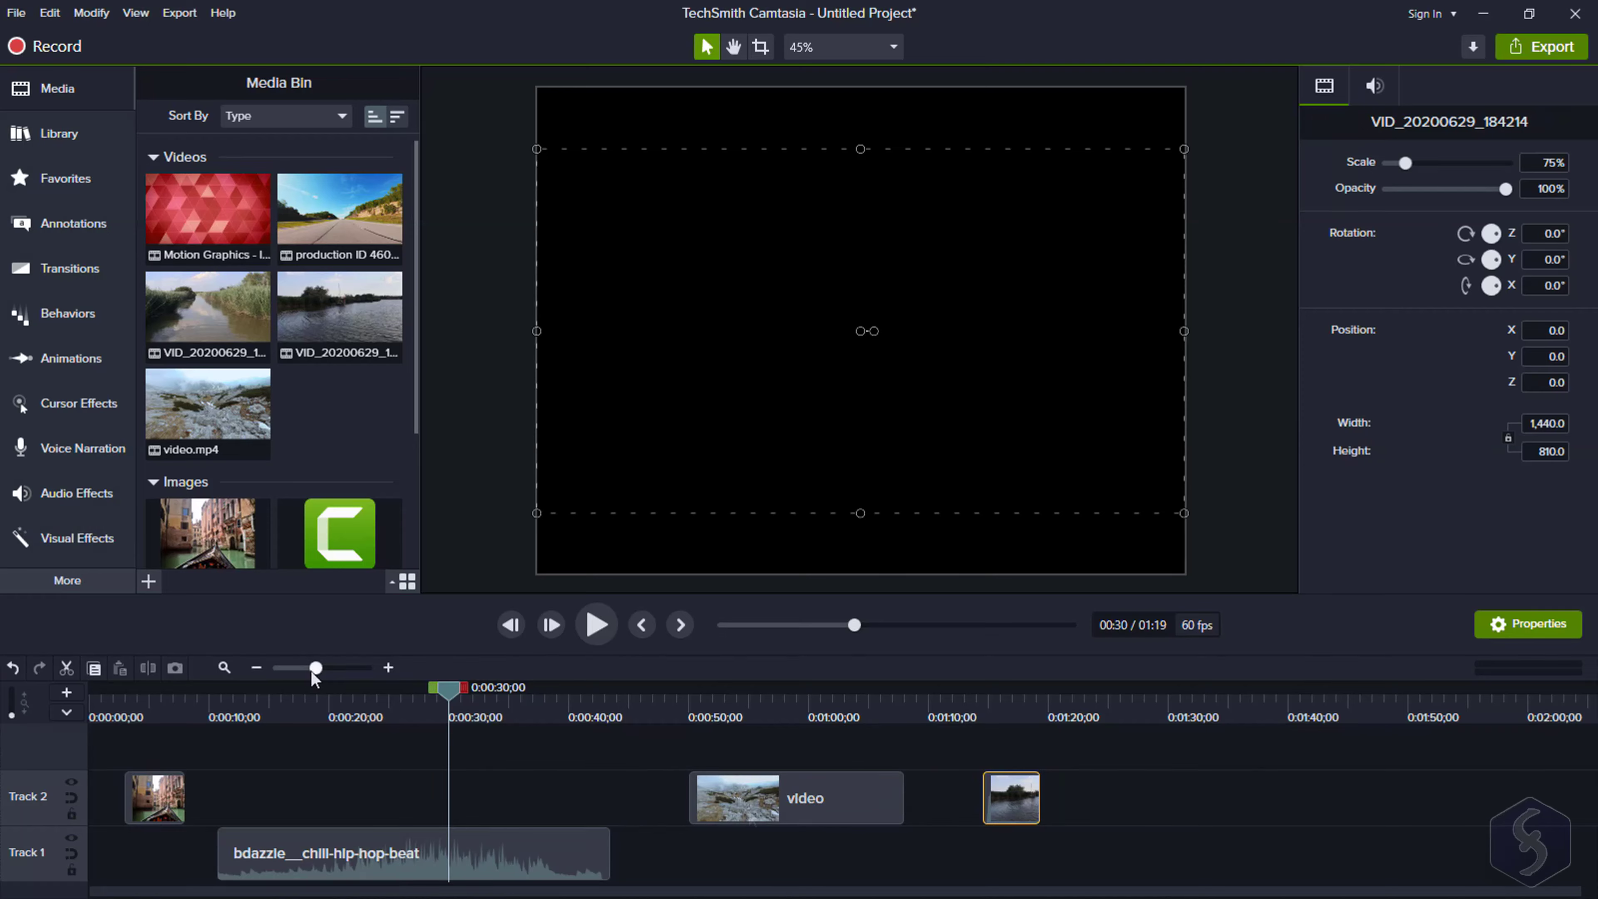
{"action": "mouse_move", "coordinate": [314, 670]}
{"action": "left_mouse_down"}
{"action": "mouse_move", "coordinate": [329, 671]}
{"action": "mouse_move", "coordinate": [315, 674]}
{"action": "left_mouse_up"}
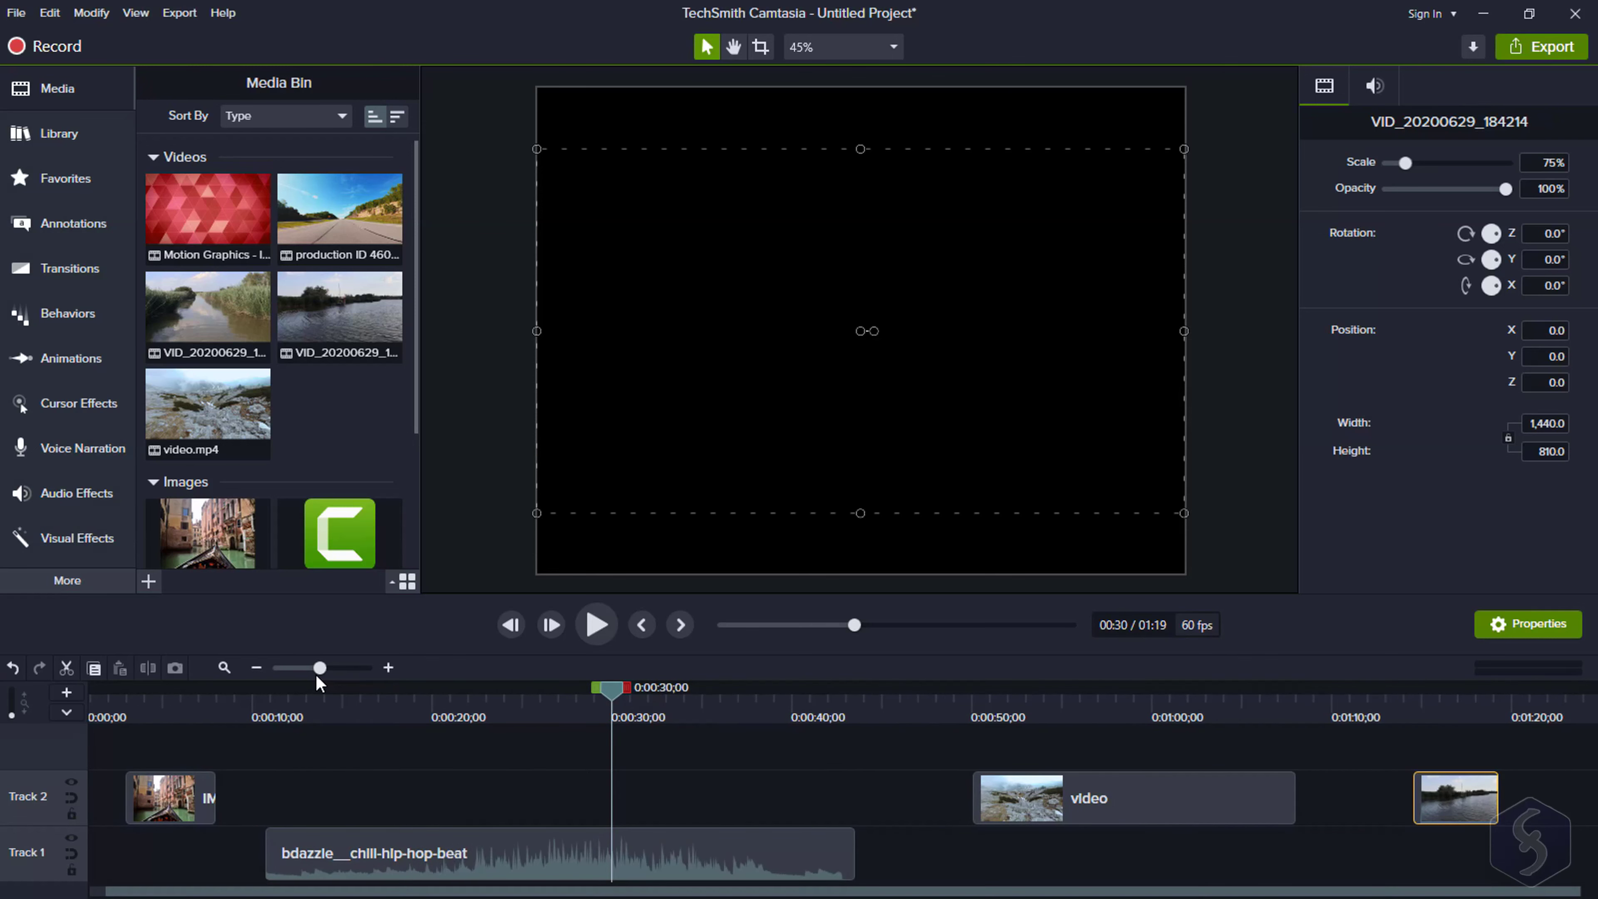
Open the screen recorder and toggle the screen, webcam, microphone and system audio sources off and back on
{"action": "left_click", "coordinate": [50, 47]}
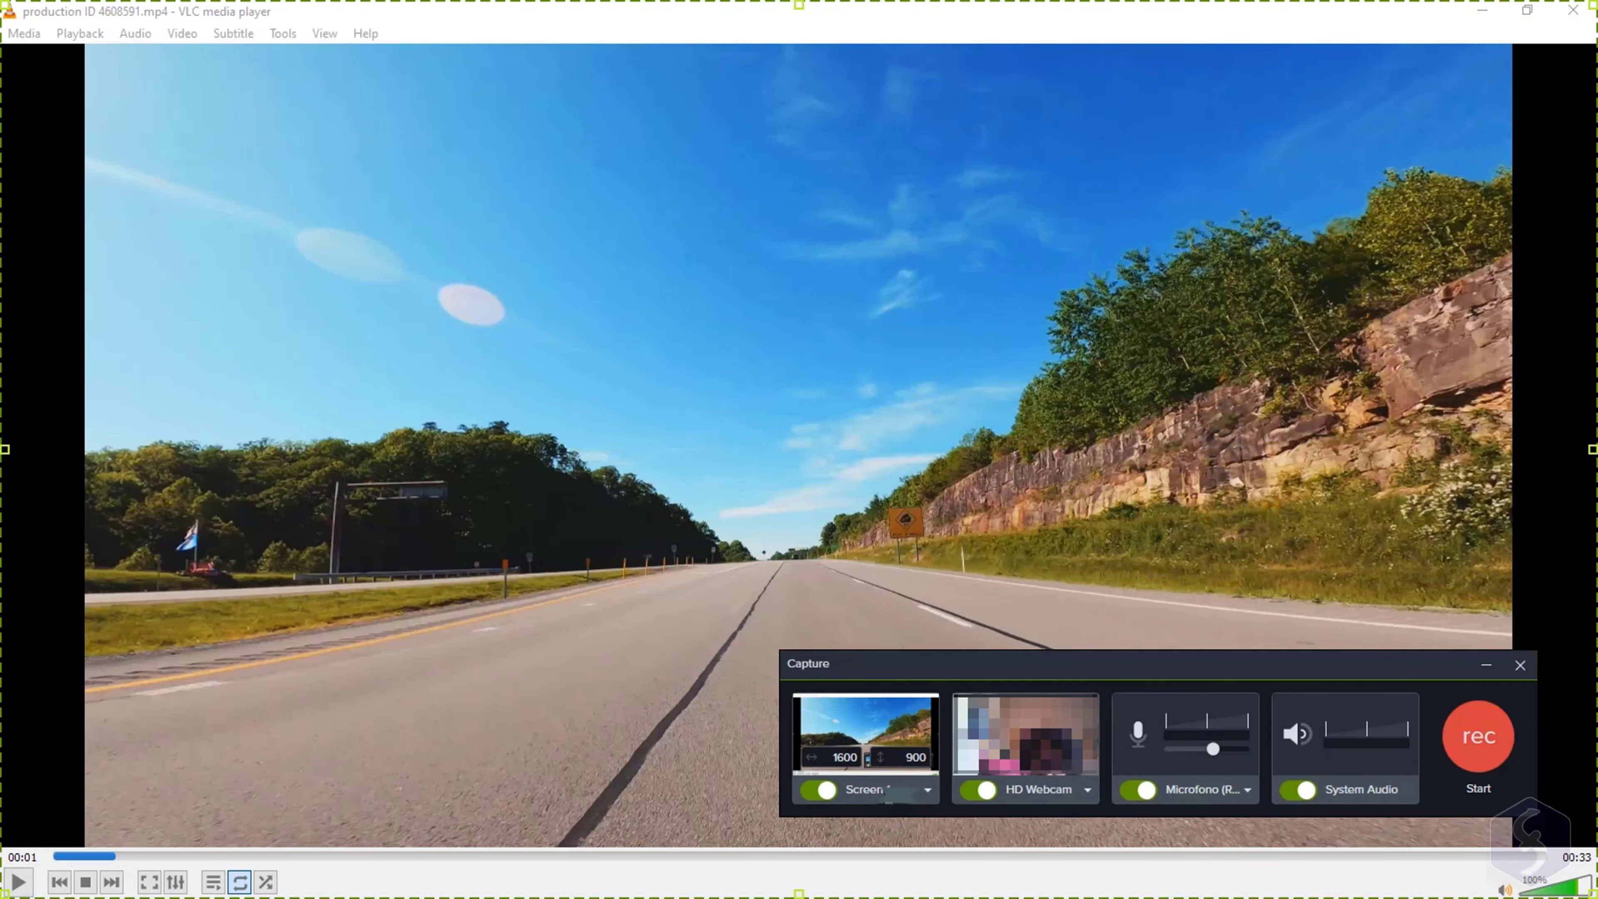
{"action": "left_click", "coordinate": [818, 789]}
{"action": "left_click", "coordinate": [818, 789]}
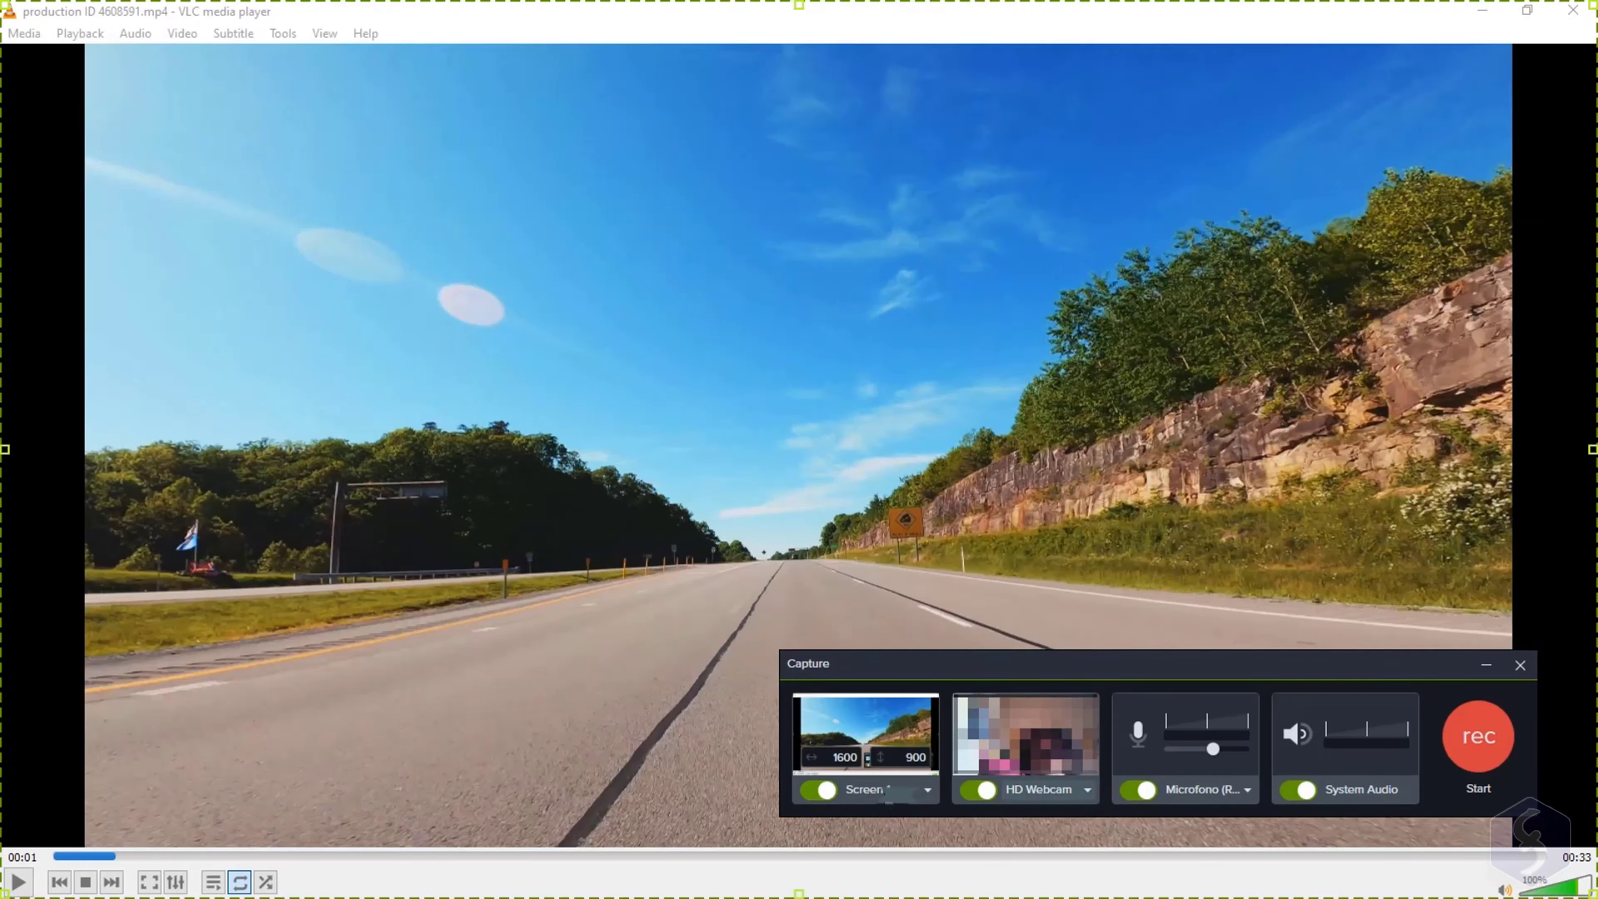
{"action": "left_click", "coordinate": [978, 789]}
{"action": "left_click", "coordinate": [978, 789]}
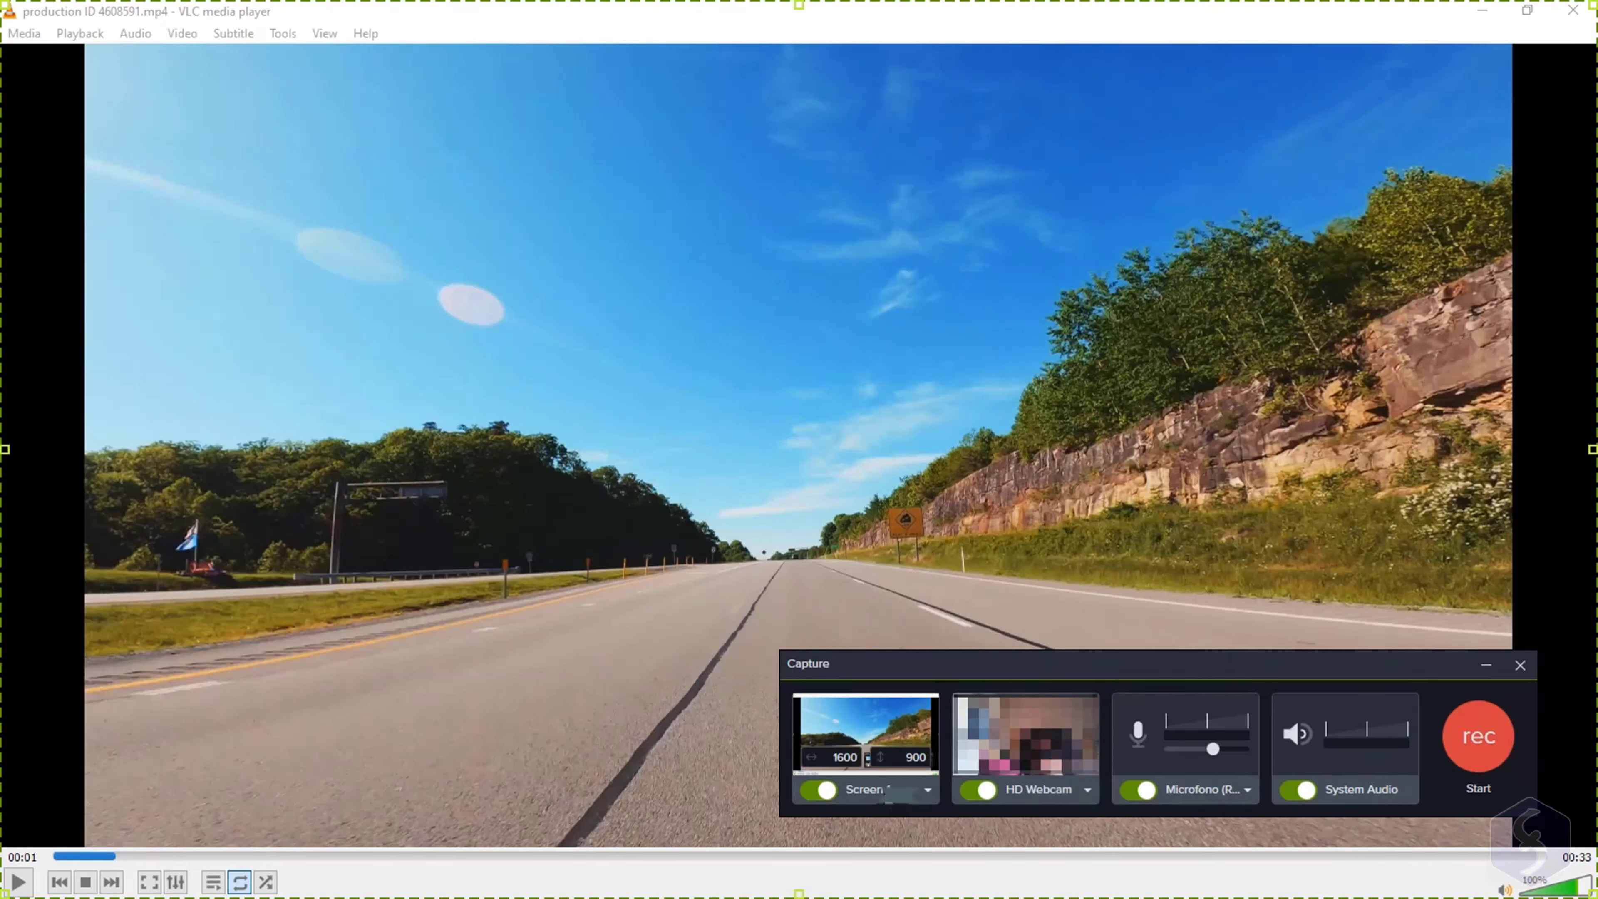
{"action": "left_click", "coordinate": [1138, 789]}
{"action": "left_click", "coordinate": [1138, 790]}
{"action": "left_click", "coordinate": [1298, 789]}
{"action": "left_click", "coordinate": [1298, 789]}
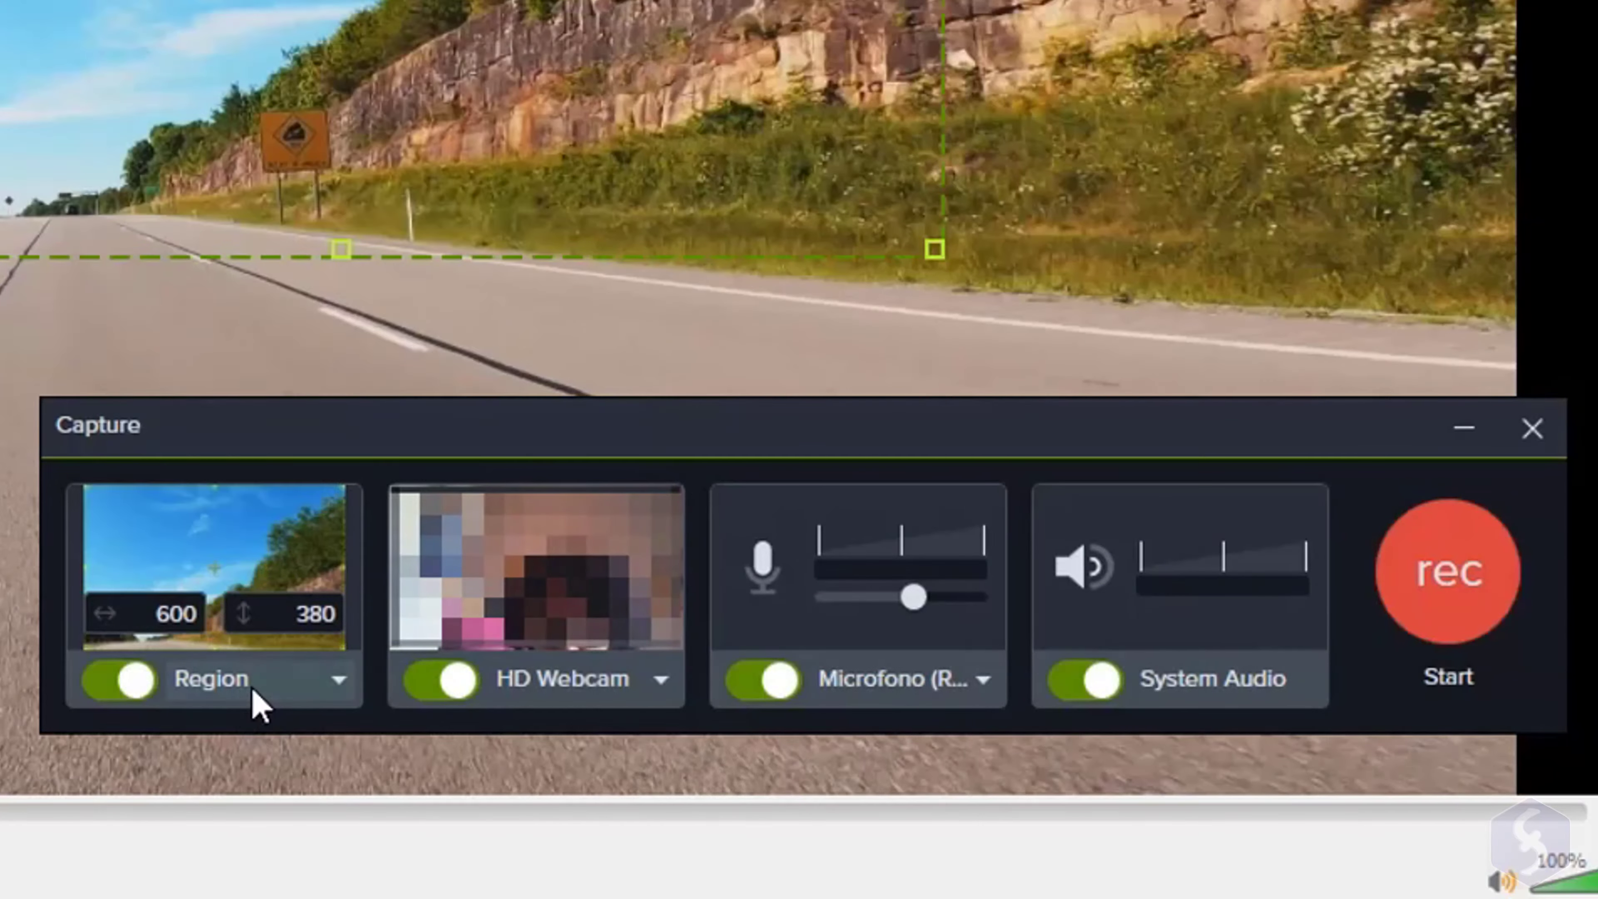
Examine the options offered for the recording region, the webcam and the microphone
{"action": "left_click", "coordinate": [884, 792]}
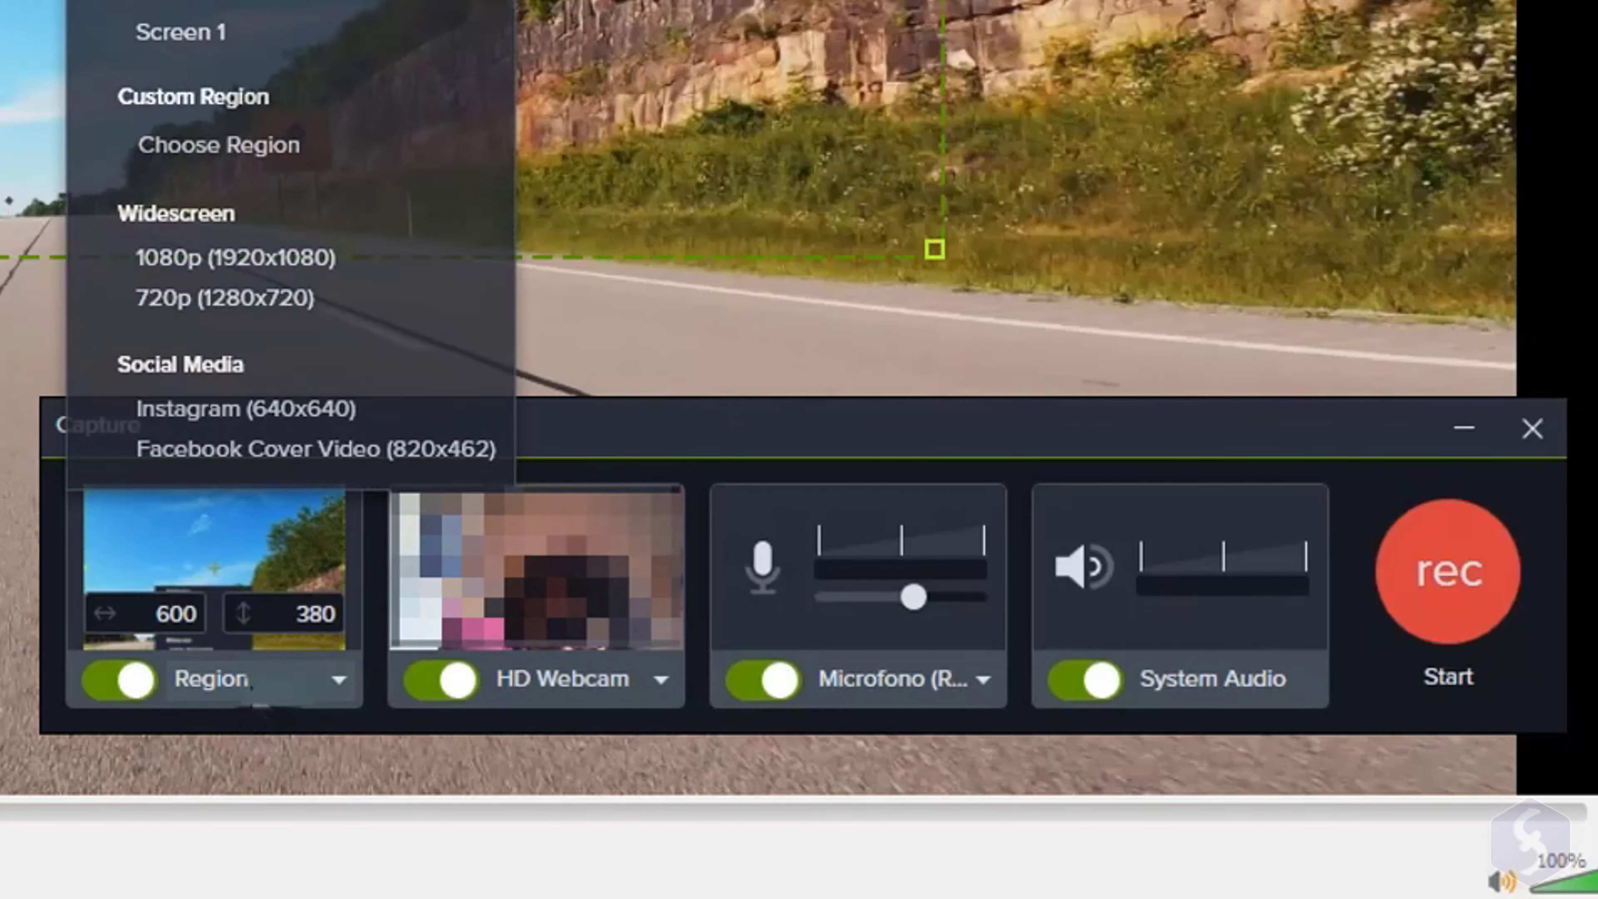
{"action": "left_click", "coordinate": [660, 678]}
{"action": "left_click", "coordinate": [660, 678]}
{"action": "left_click", "coordinate": [982, 678]}
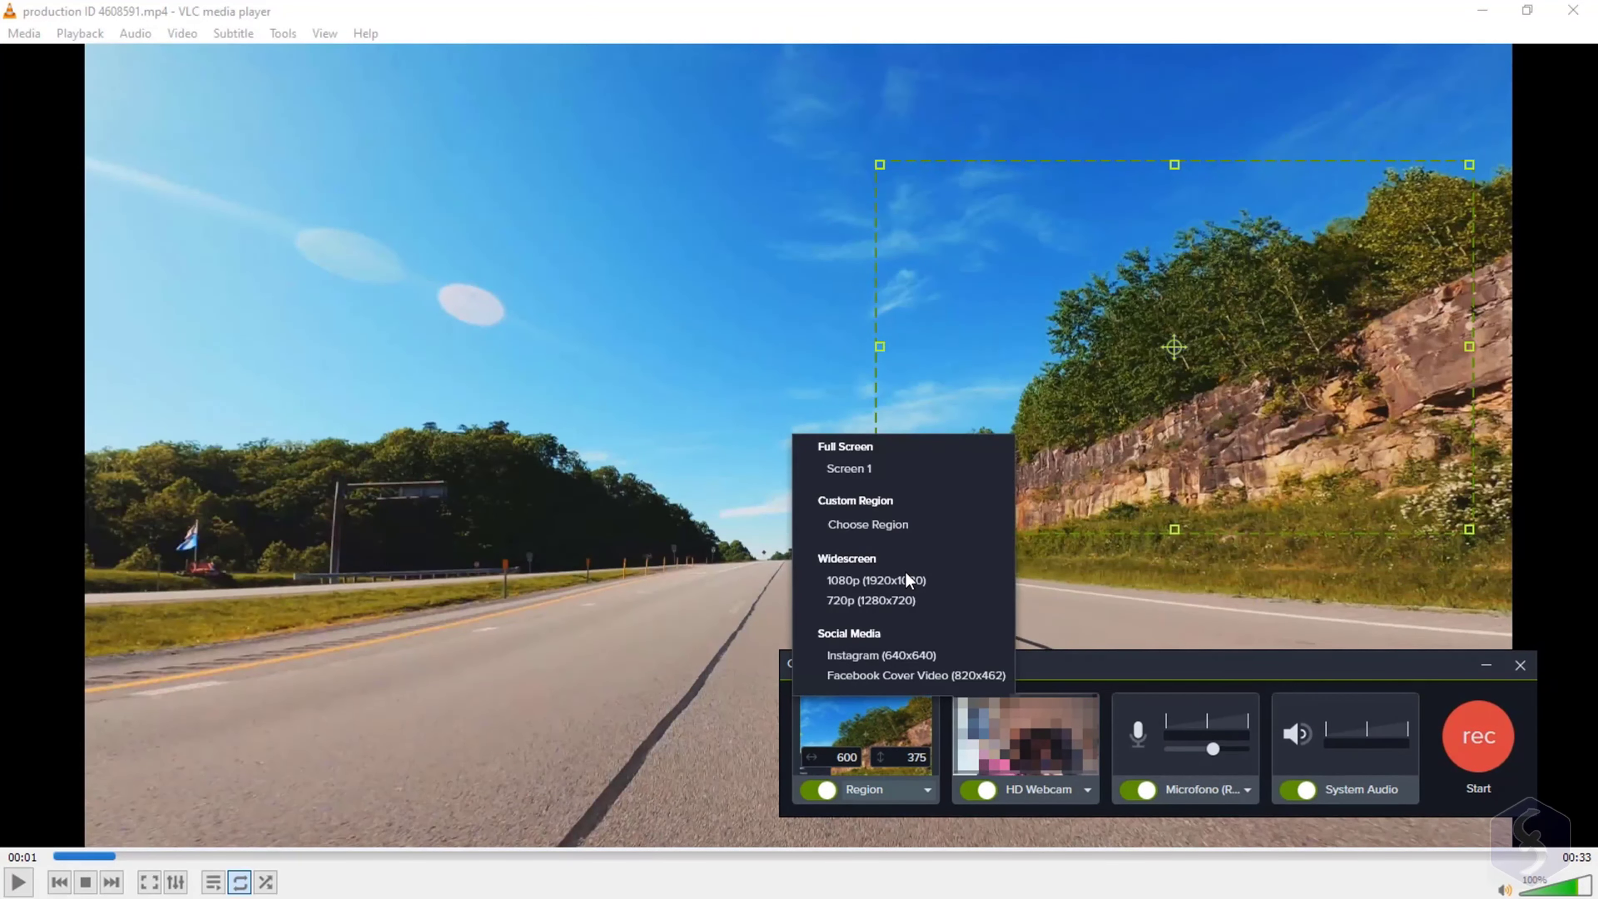
Set the recording area to the full Screen 1, and look through the widescreen and social media size presets
{"action": "key", "text": "Down"}
{"action": "key", "text": "Return"}
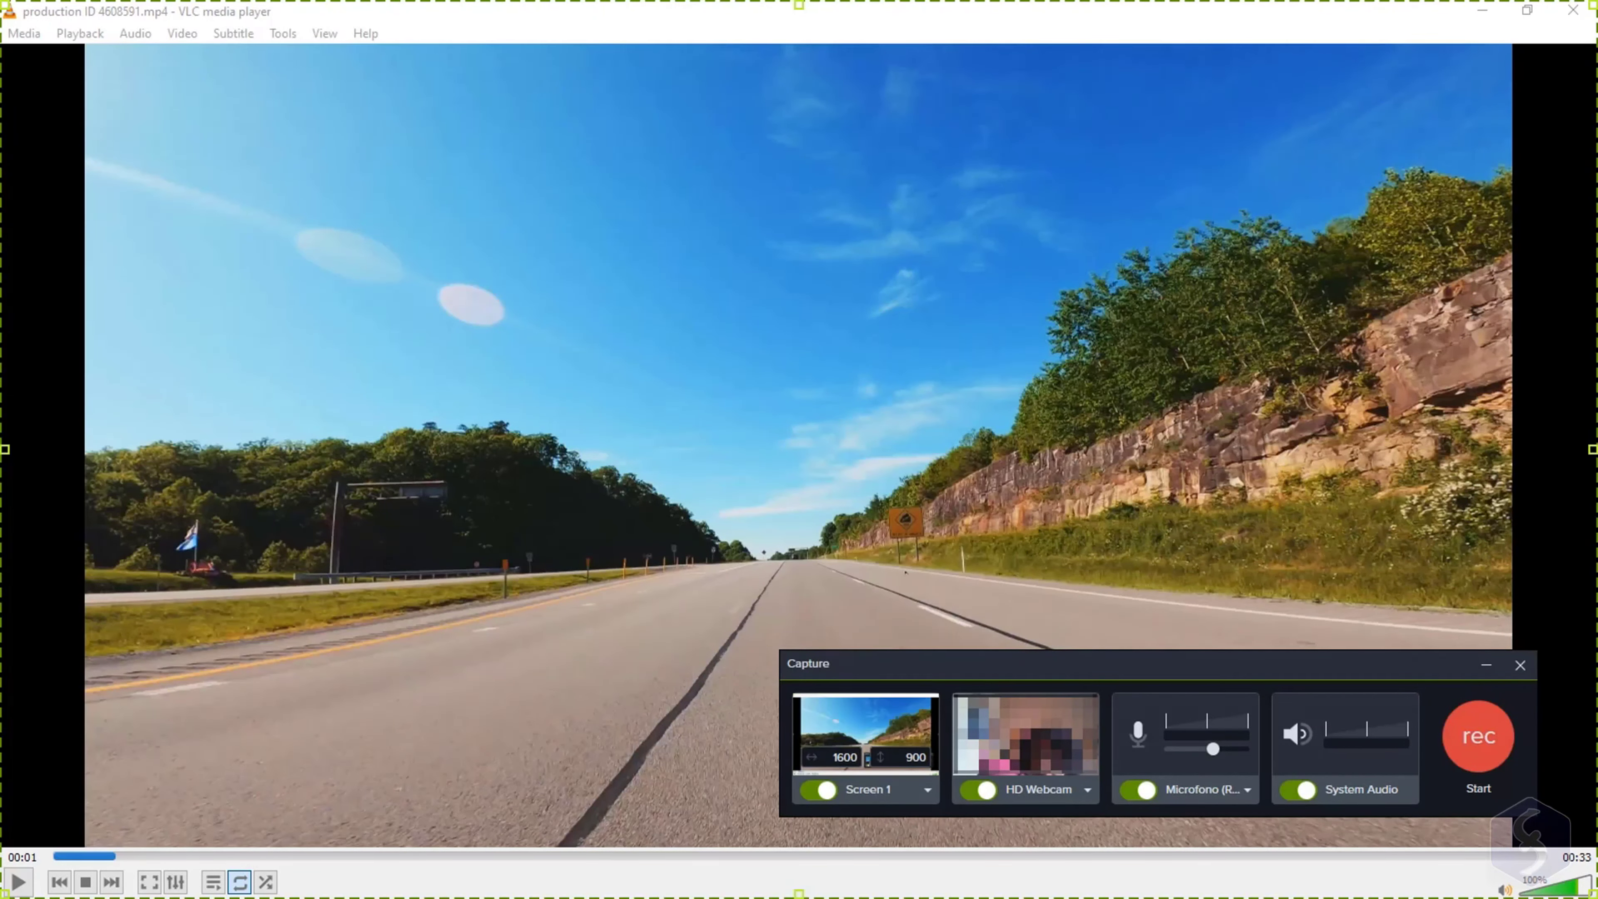
{"action": "key", "text": "Return"}
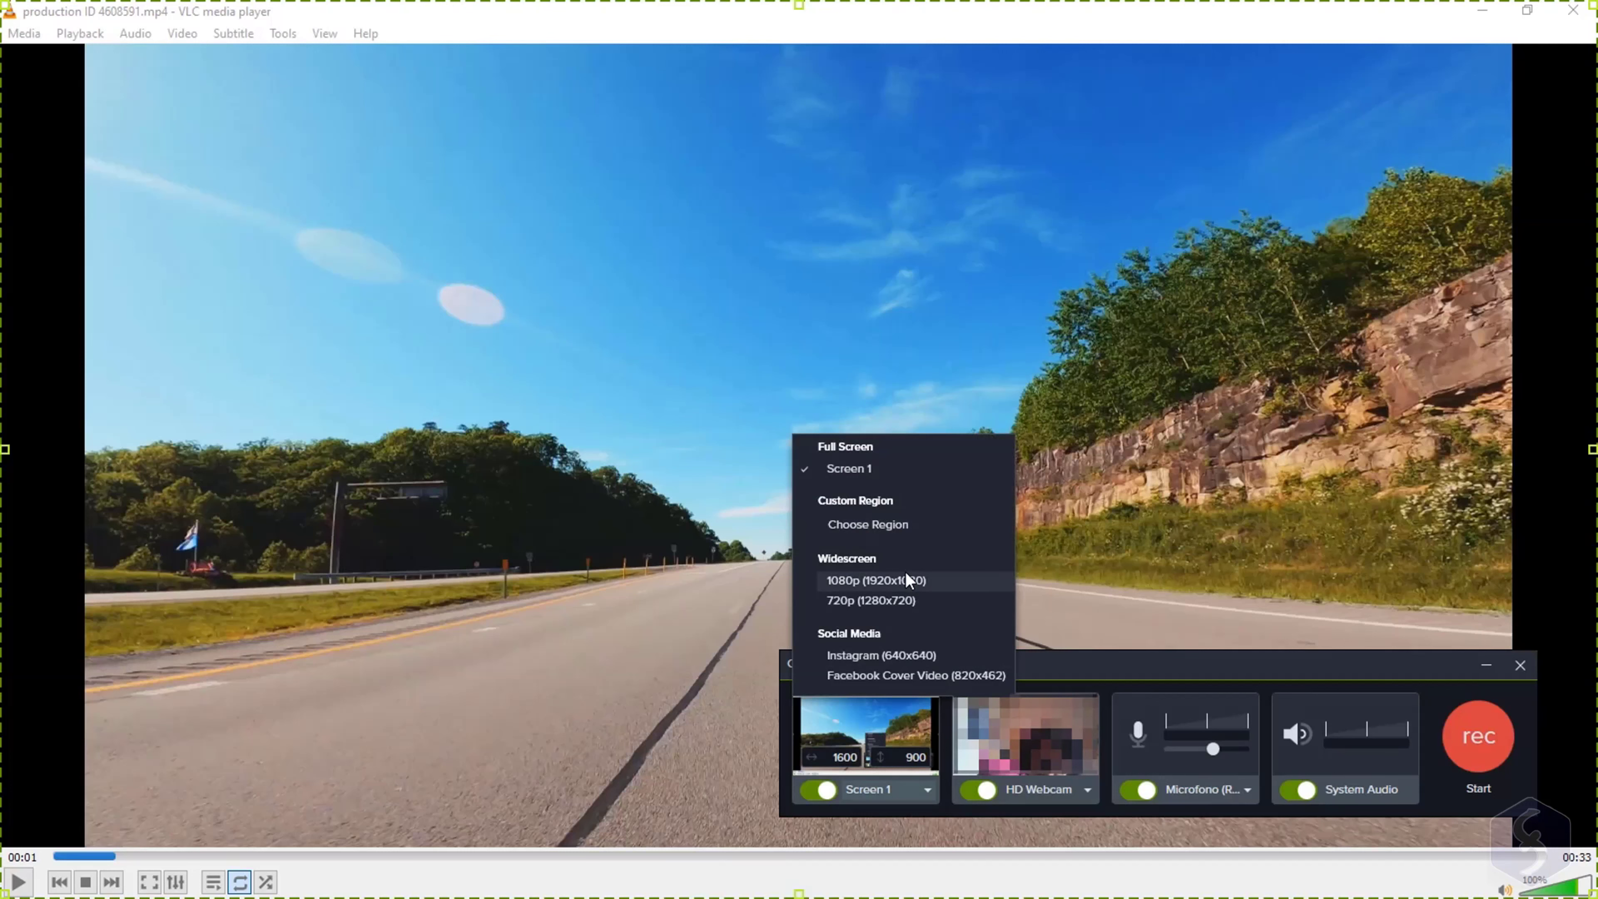
{"action": "key", "text": "Down"}
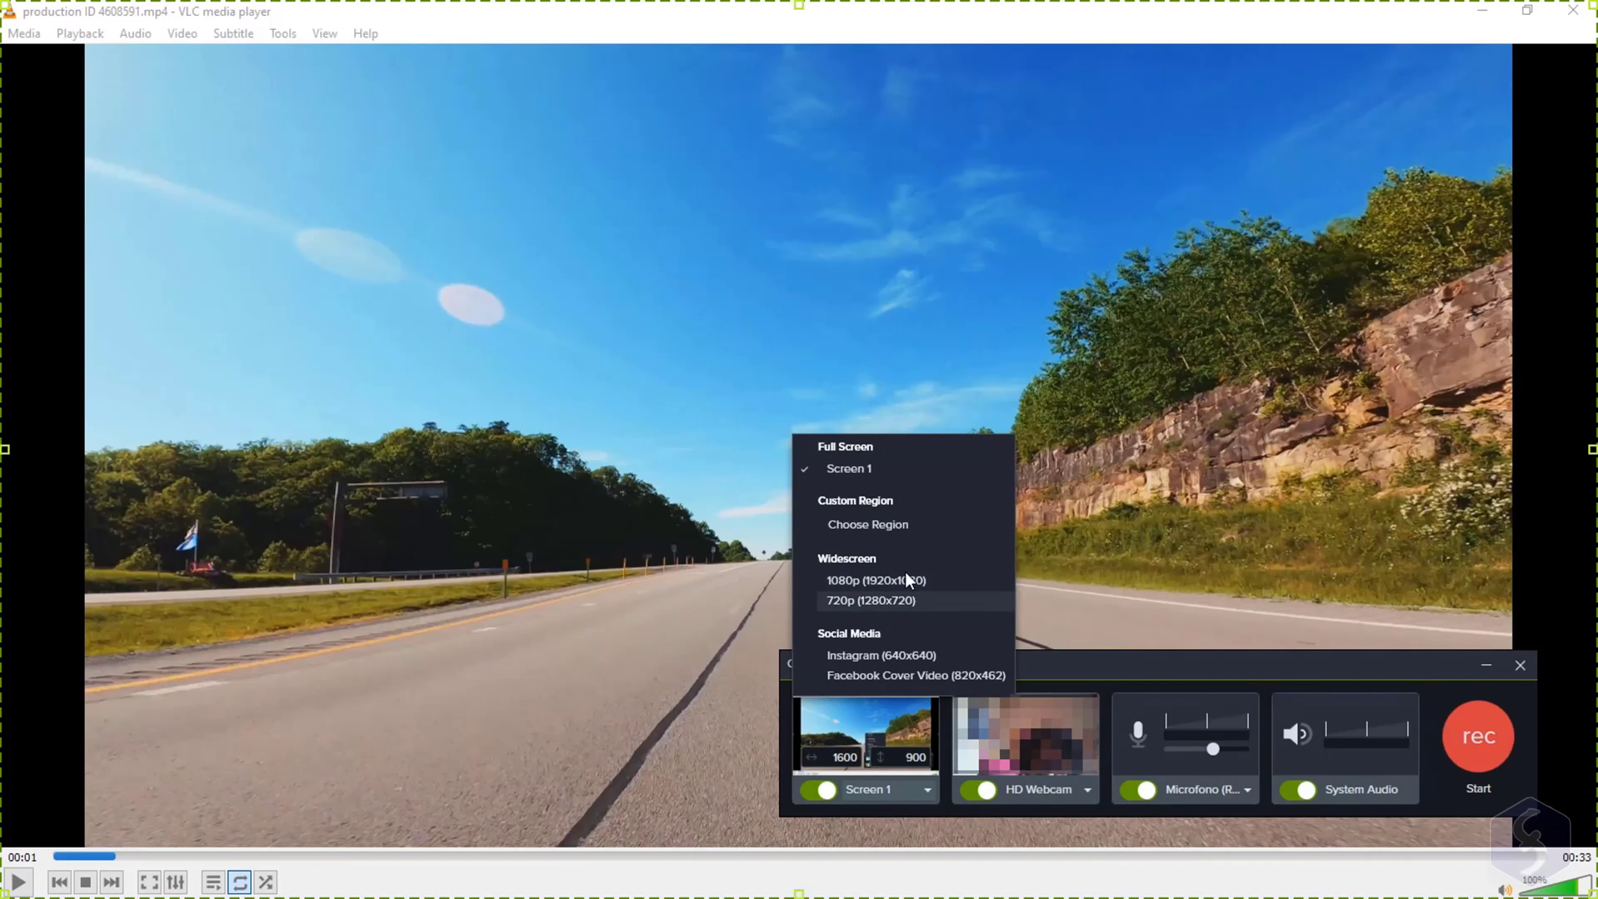
{"action": "key", "text": "Down"}
{"action": "key", "text": "Down"}
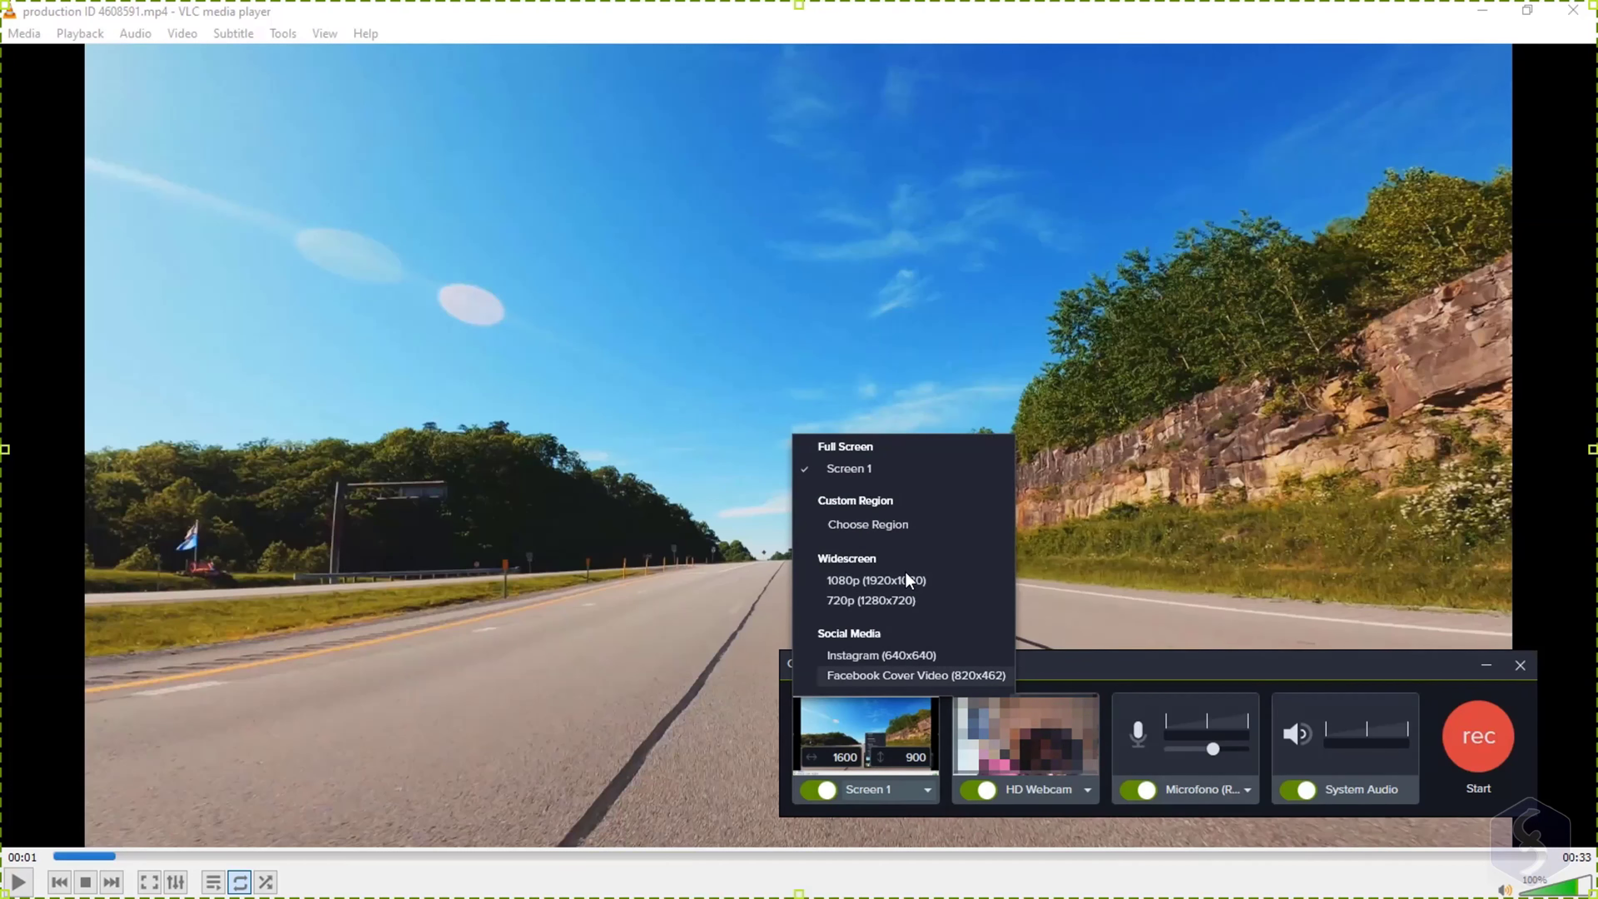
Choose a custom recording region and draw it about 650 by 389 pixels around the middle of the screen
{"action": "key", "text": "Down"}
{"action": "key", "text": "Down"}
{"action": "key", "text": "Return"}
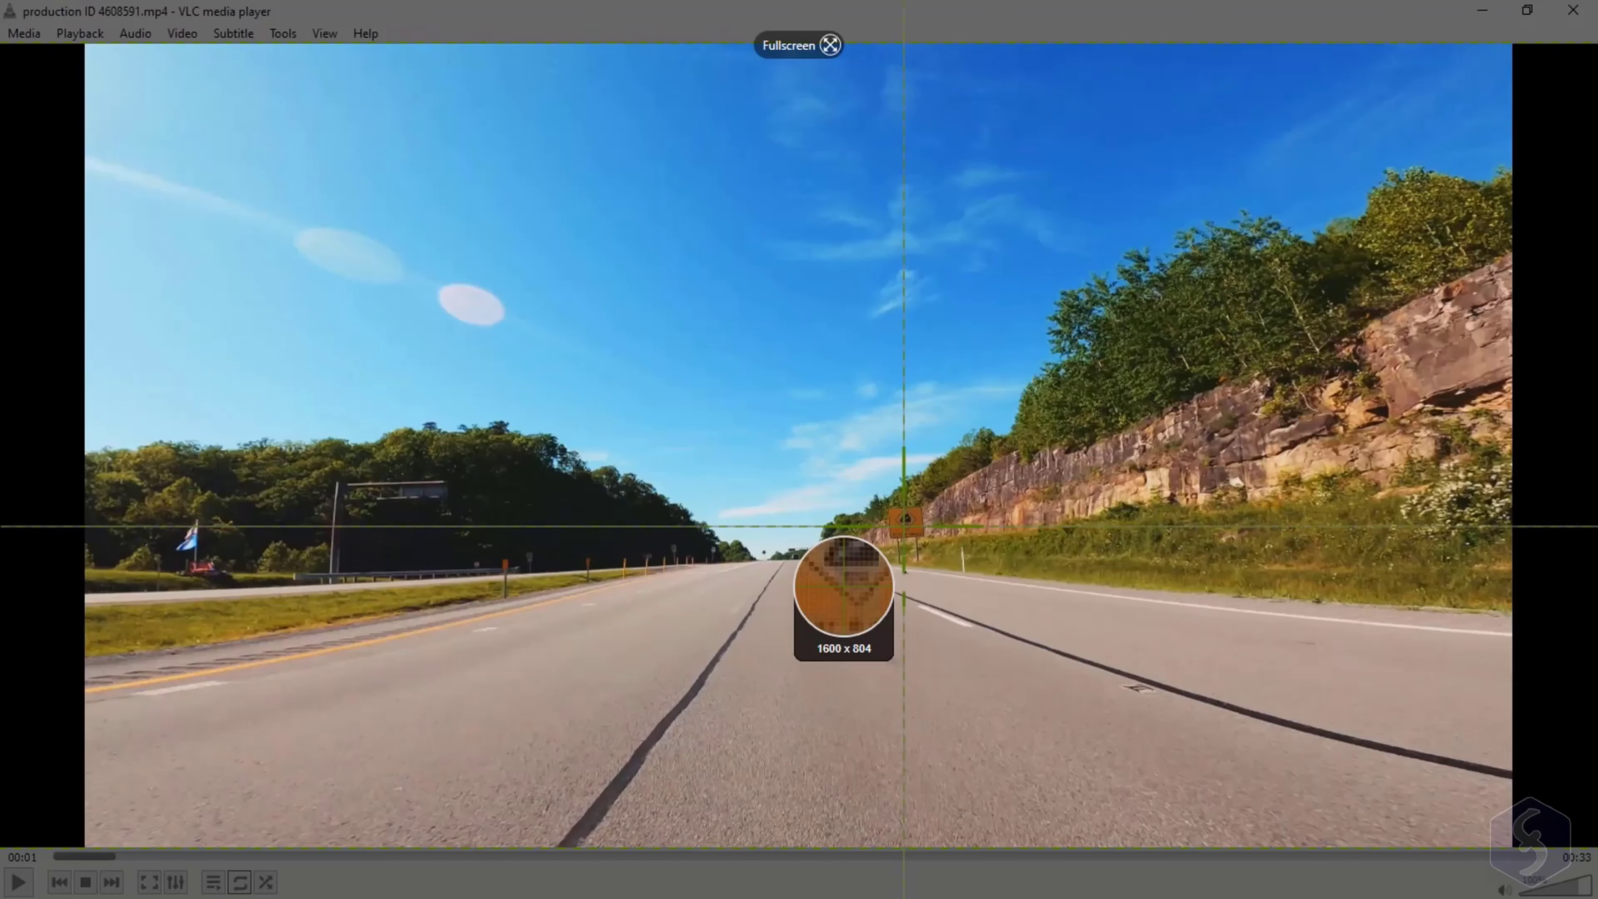
{"action": "left_click_drag", "start_coordinate": [488, 244], "coordinate": [1136, 630]}
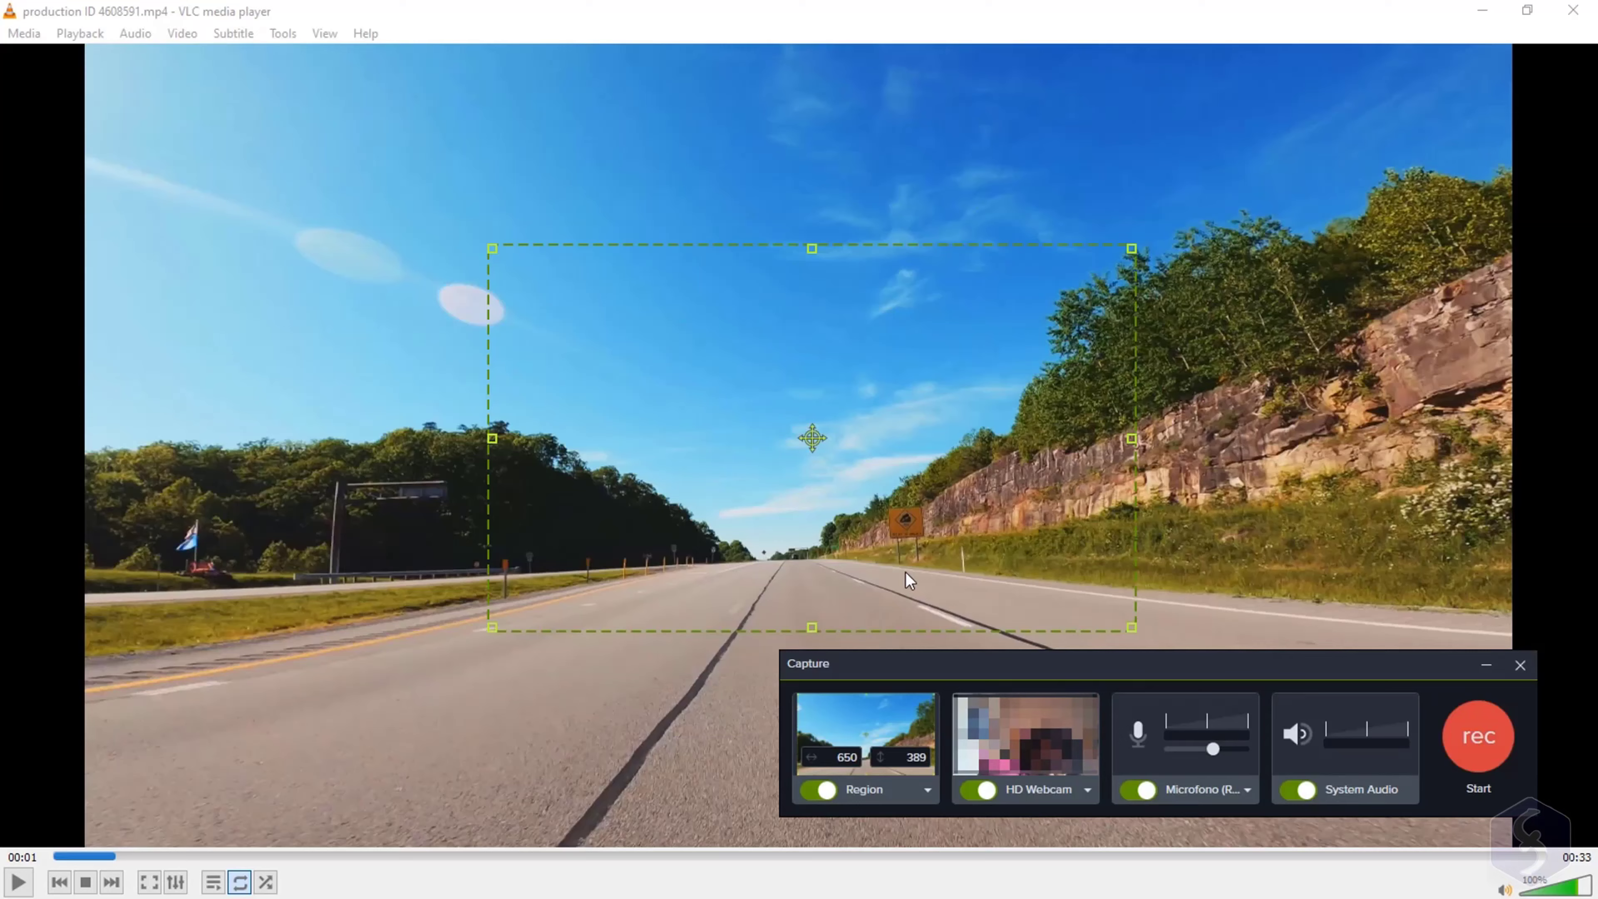
Reposition and resize the custom recording region on the screen, and set its width to 600
{"action": "left_click_drag", "start_coordinate": [811, 437], "coordinate": [1037, 312]}
{"action": "left_click_drag", "start_coordinate": [1355, 499], "coordinate": [1164, 455]}
{"action": "left_click_drag", "start_coordinate": [725, 456], "coordinate": [633, 577]}
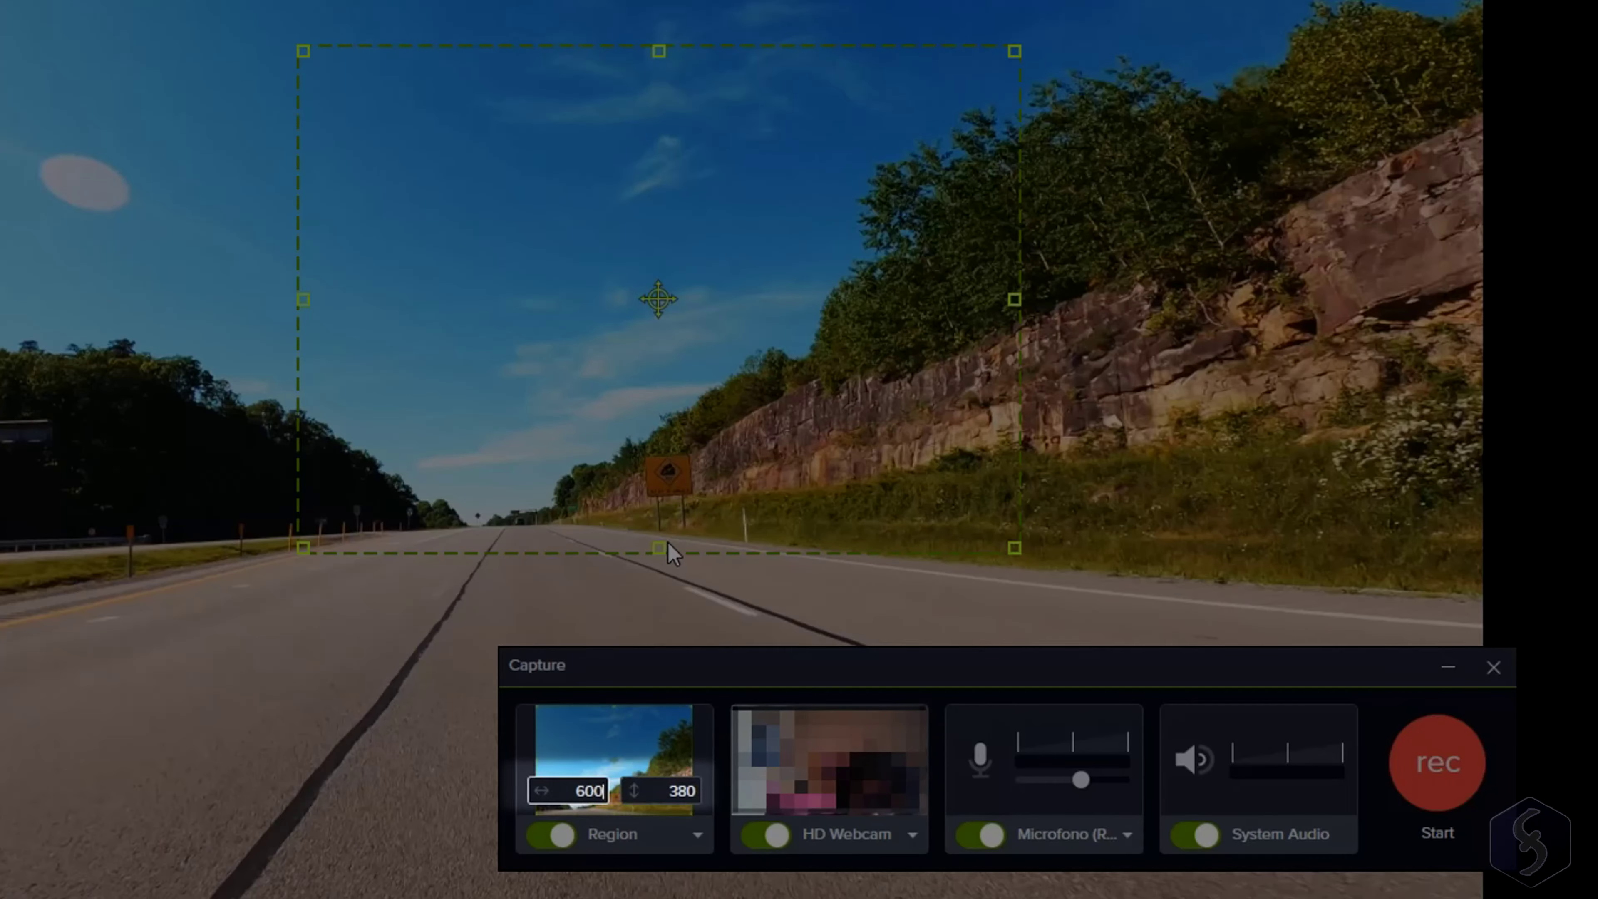
{"action": "key", "text": "Return"}
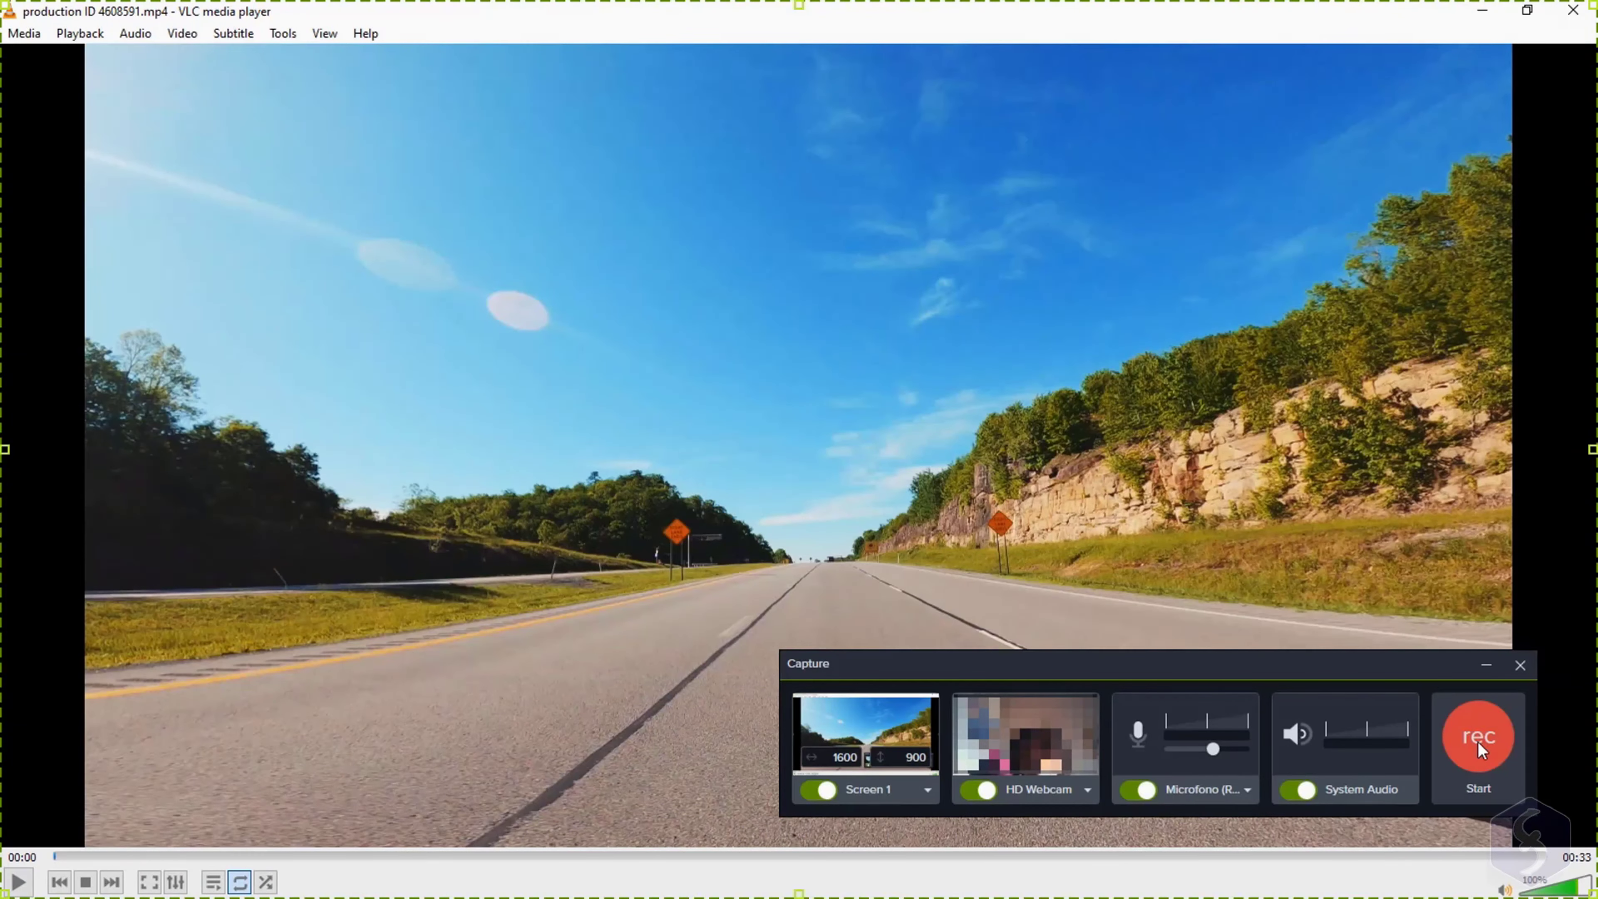
Record the full screen with webcam and audio while the road video plays, and close the recorder
{"action": "left_click", "coordinate": [1478, 742]}
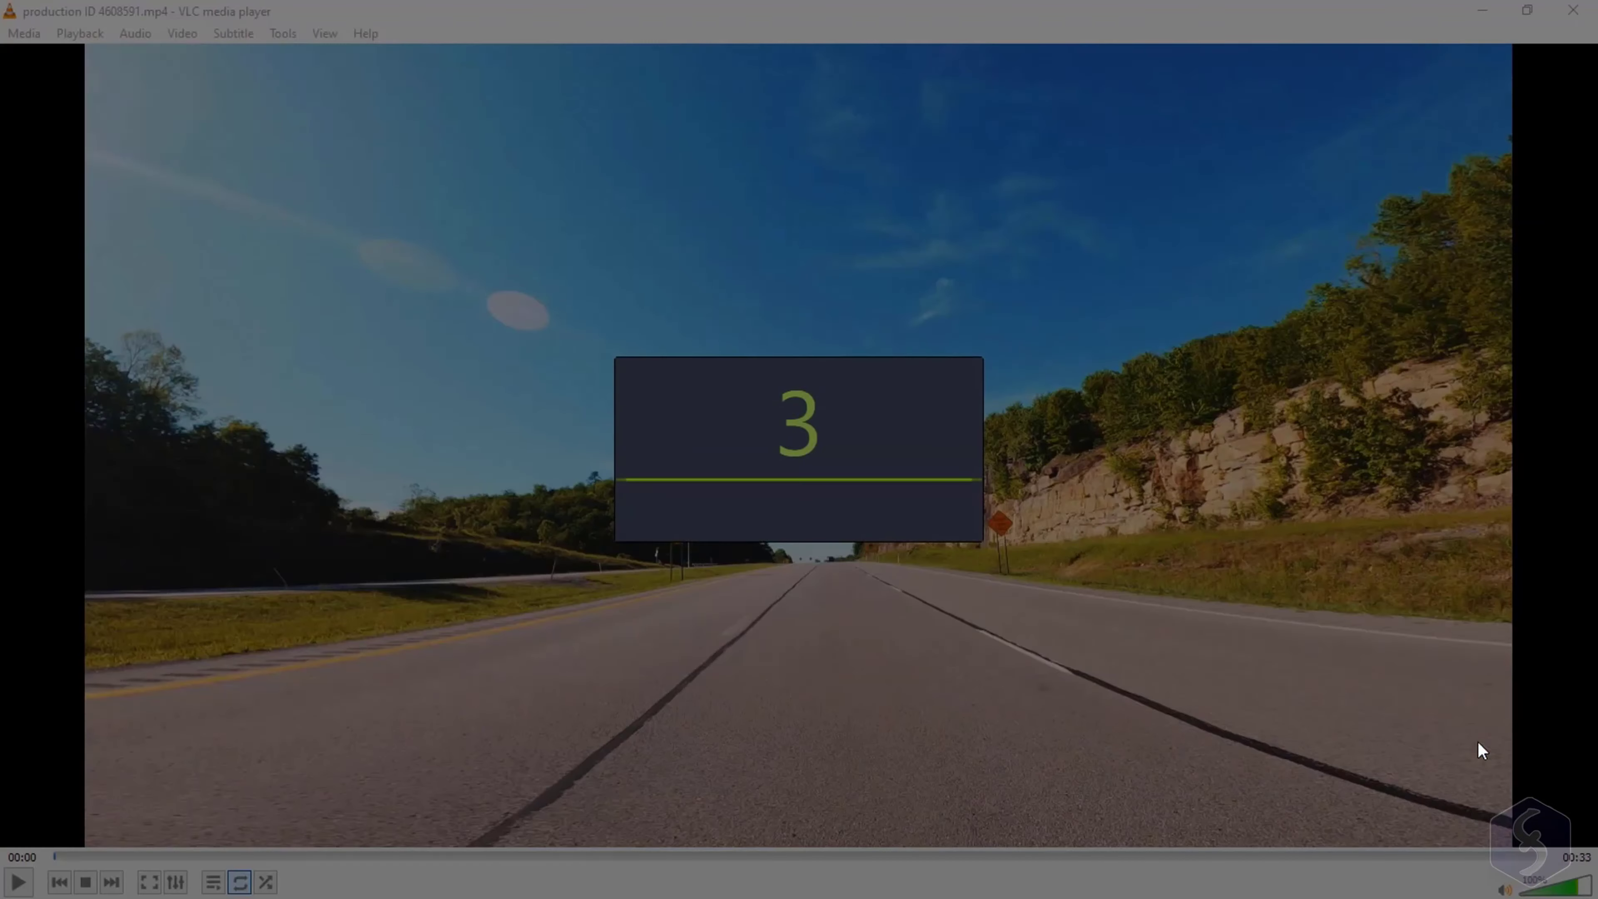
{"action": "key", "text": "space"}
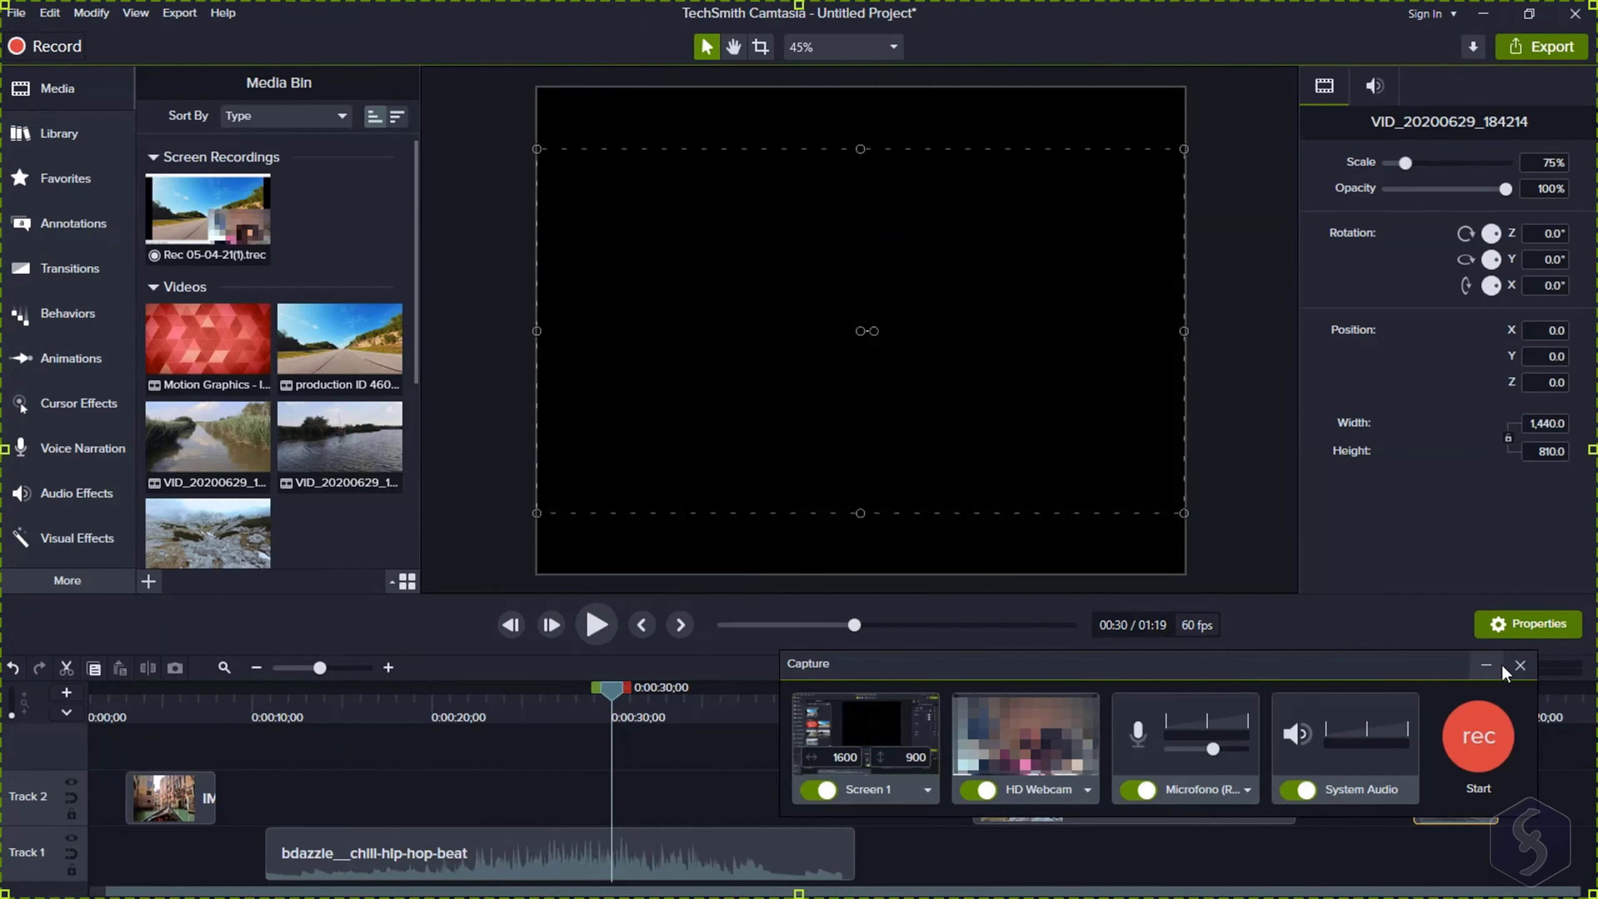
{"action": "left_click", "coordinate": [1520, 665]}
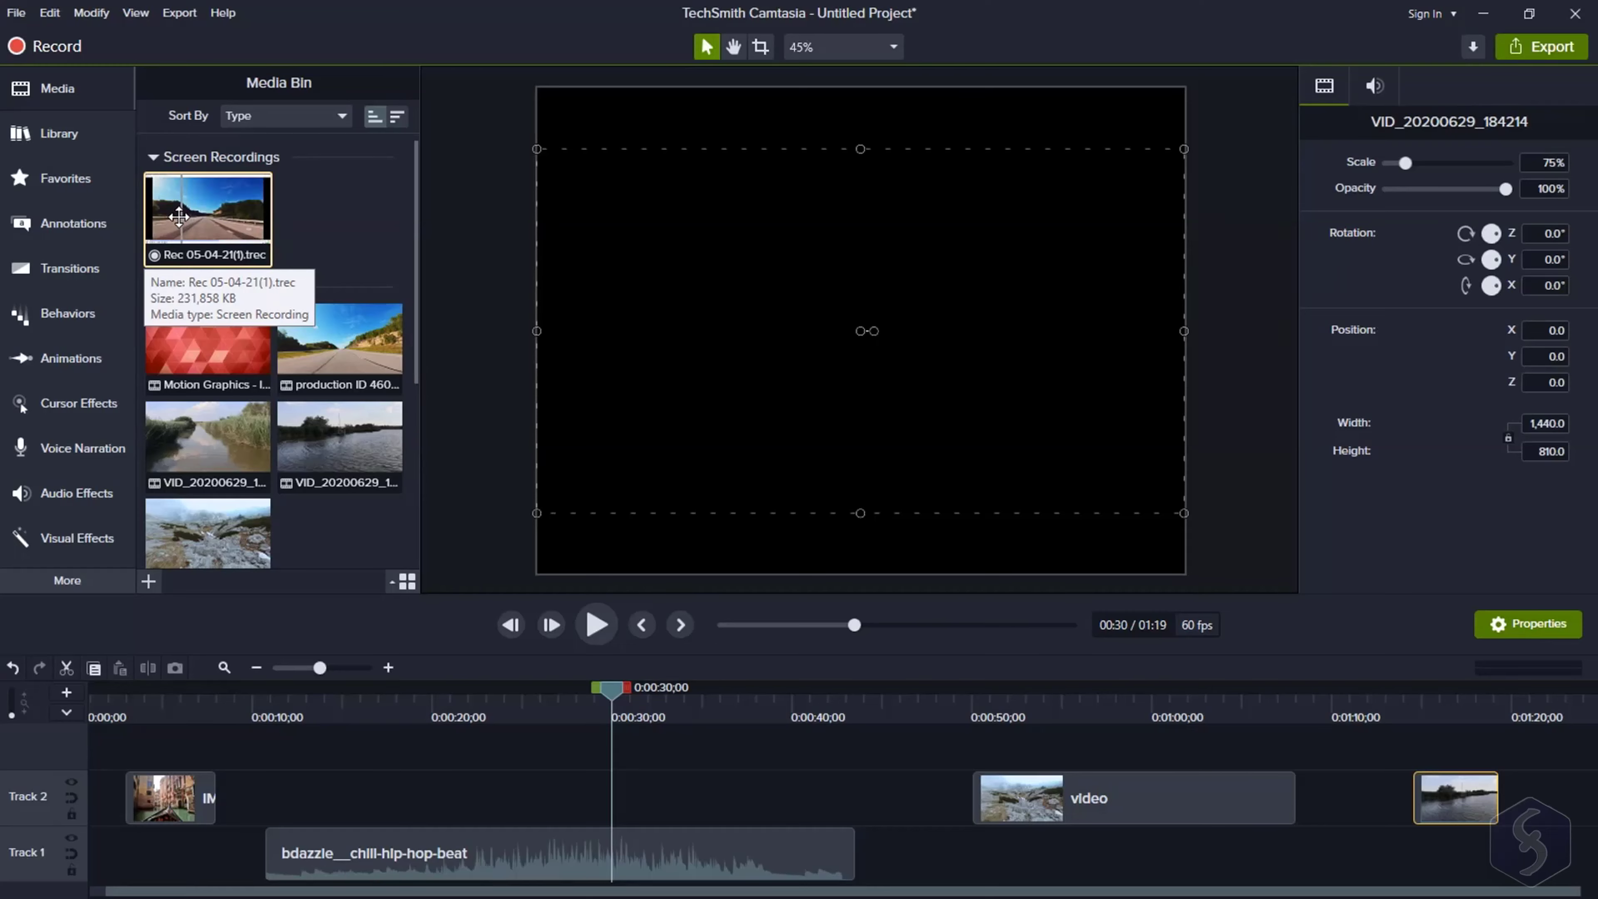
Place the screen recording Rec 05-04-21(1) near the start of Tracks 1 and 2, and inspect its screen and camera clips
{"action": "left_click_drag", "start_coordinate": [241, 218], "coordinate": [147, 840]}
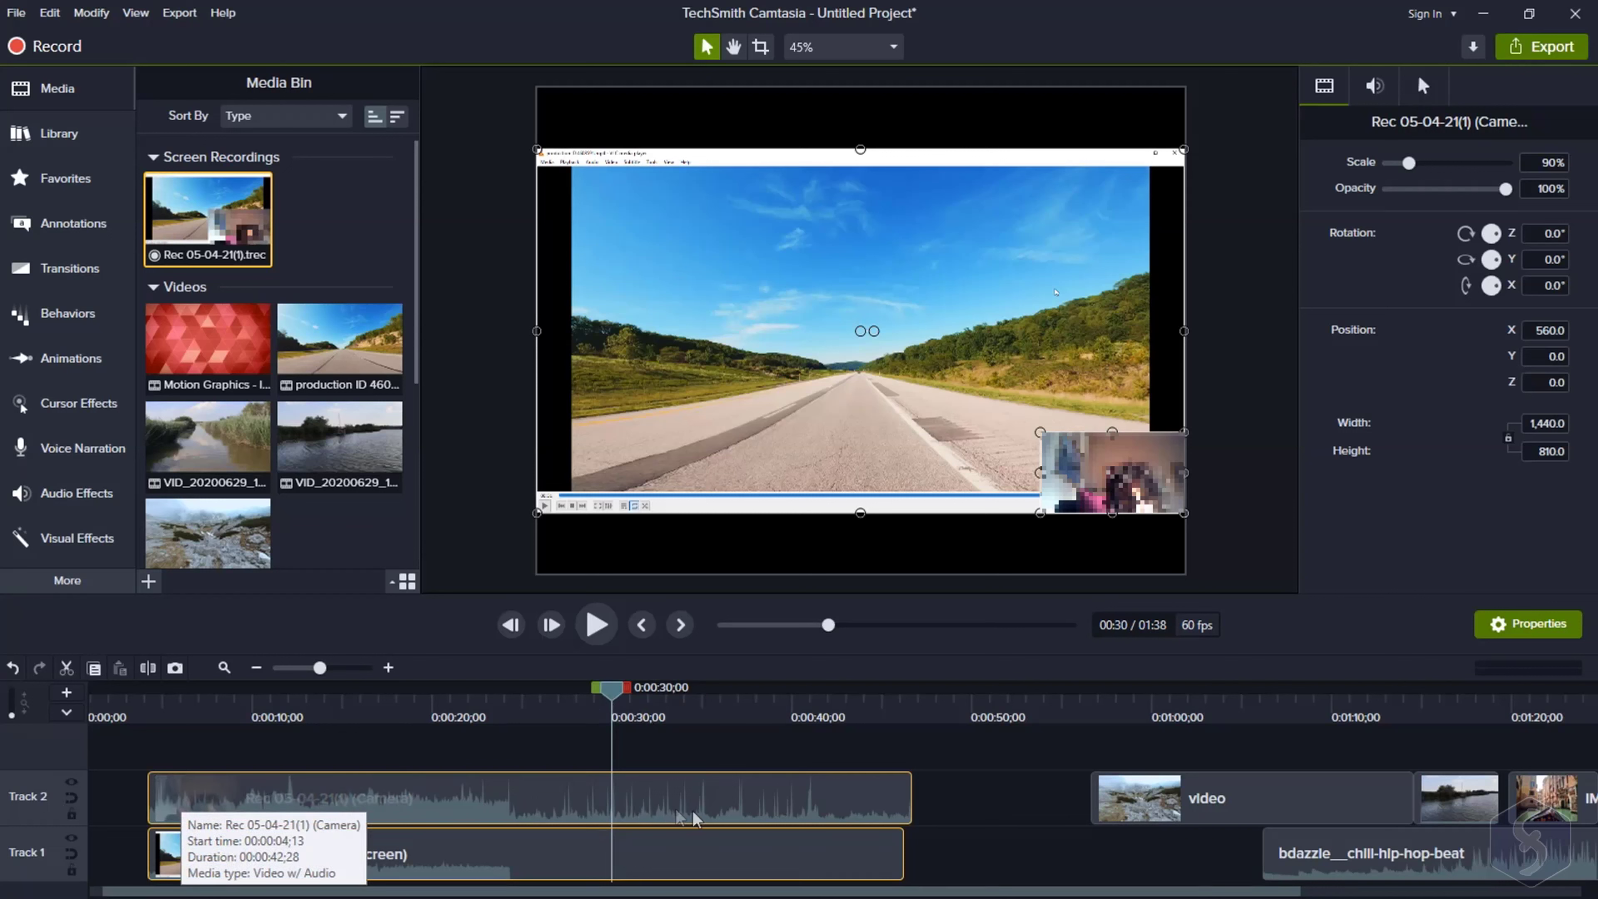
{"action": "left_click", "coordinate": [550, 846]}
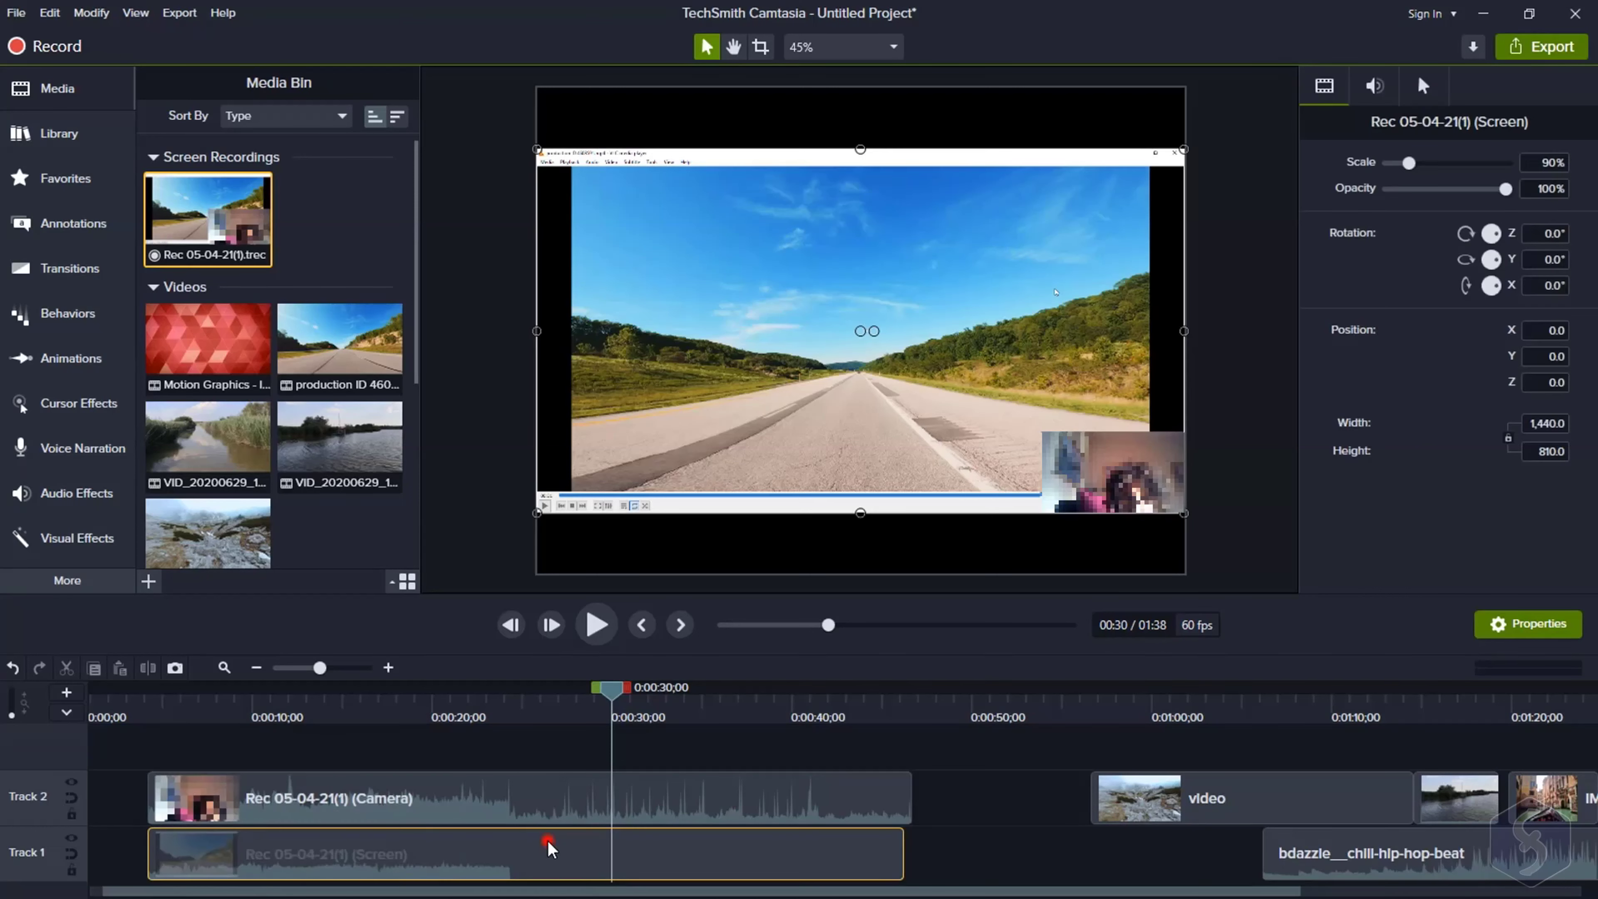
{"action": "left_click", "coordinate": [549, 798]}
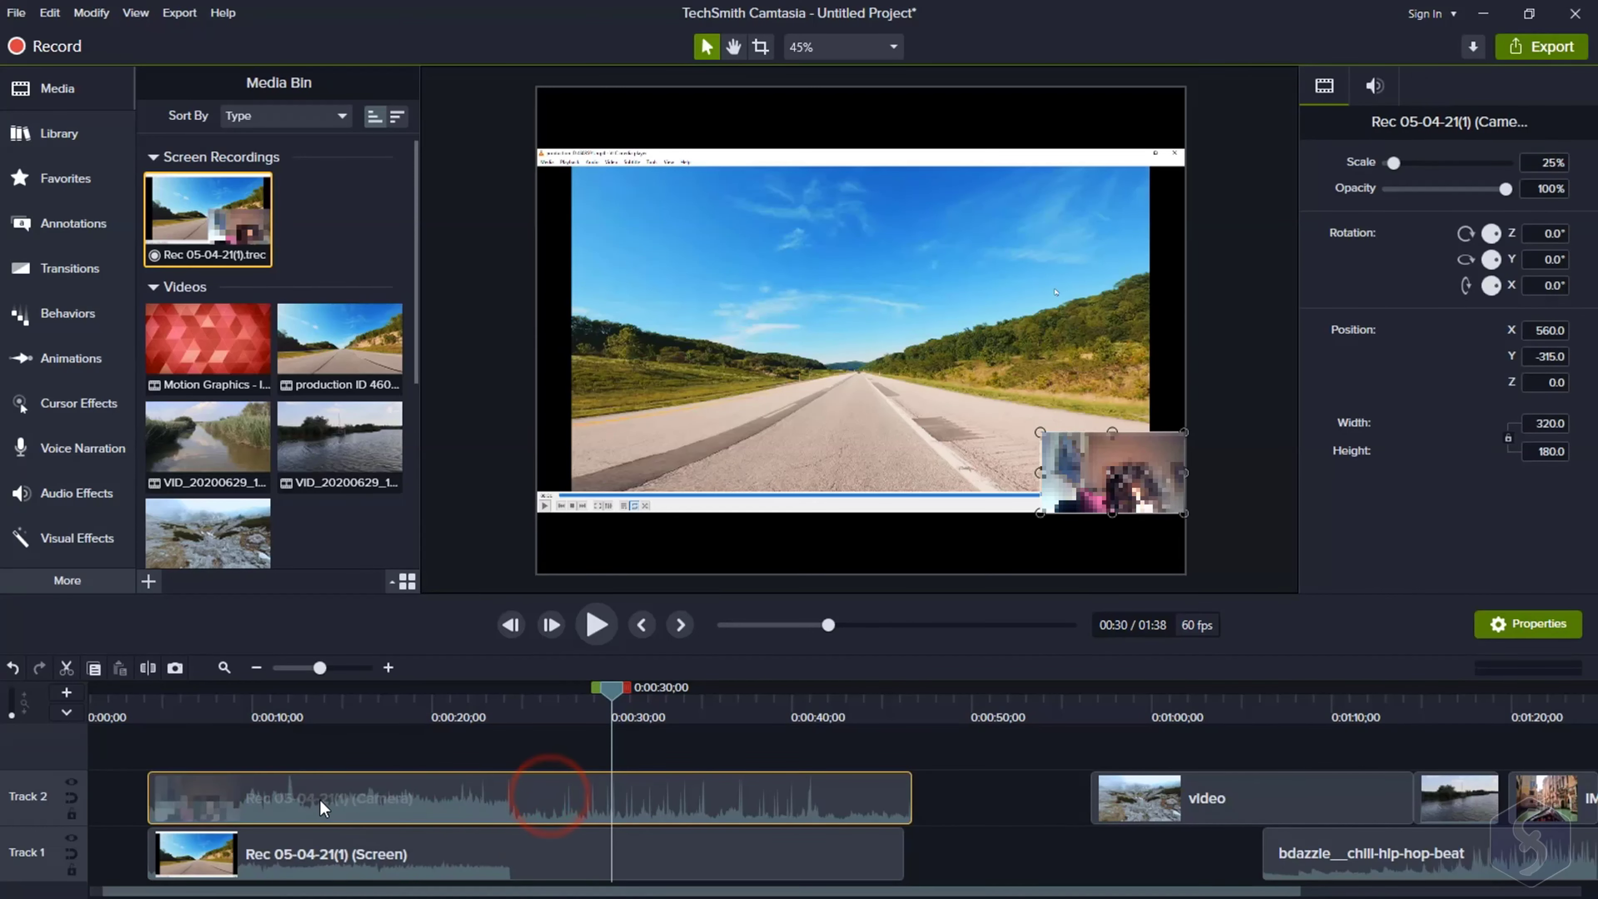
{"action": "left_click", "coordinate": [551, 856]}
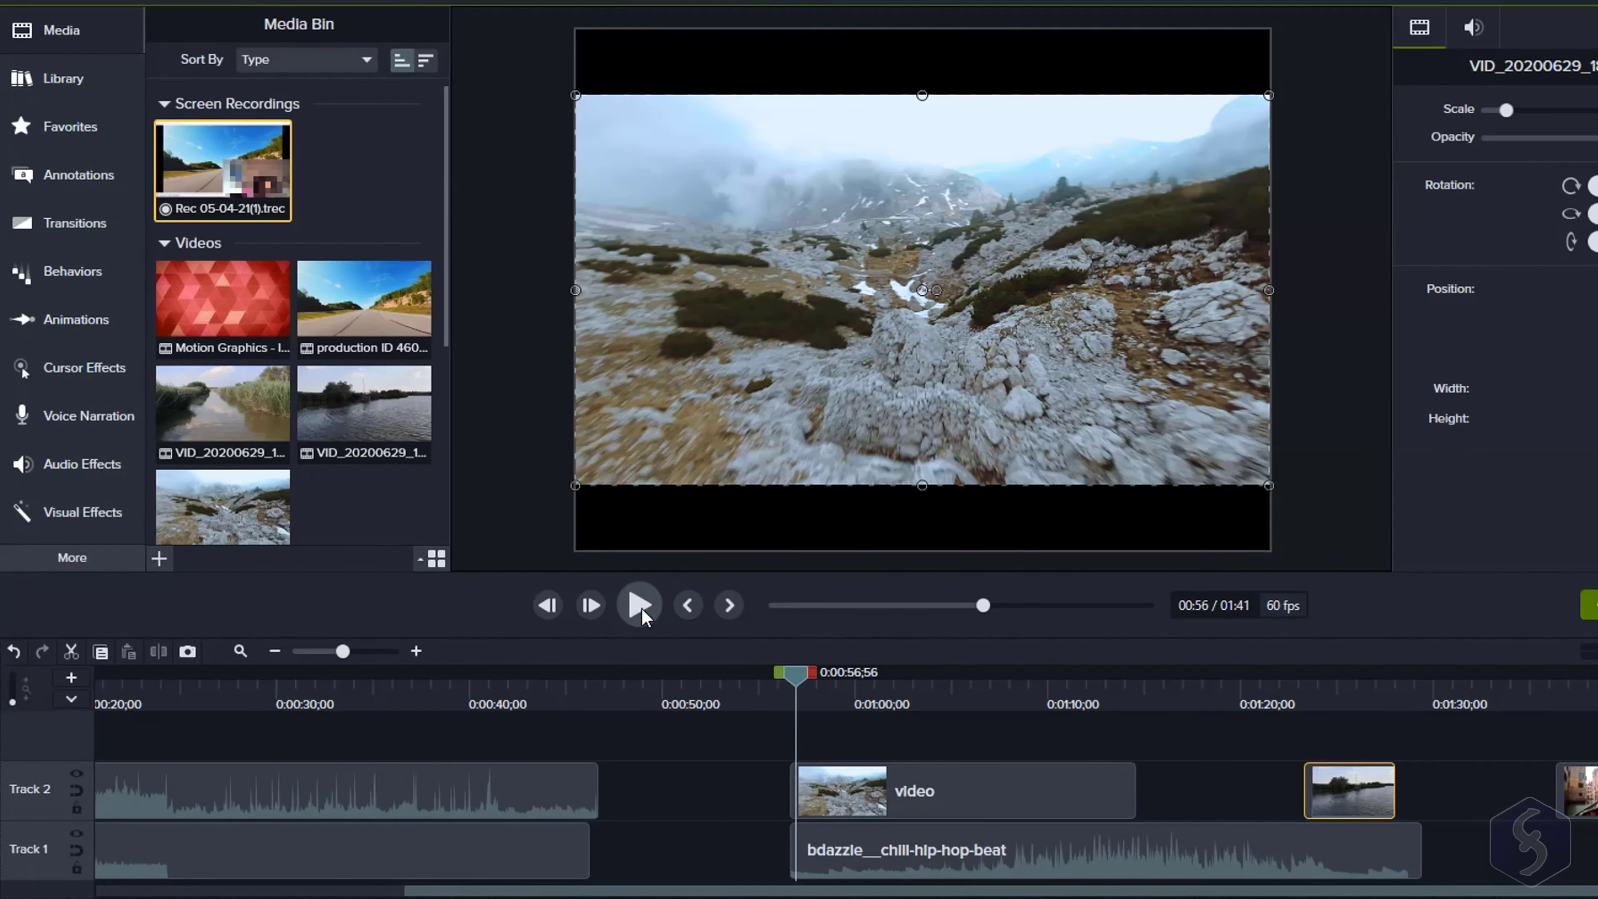
Preview the mountain video clip from its beginning, pause it, and scrub the playhead to several points along it
{"action": "left_click", "coordinate": [641, 607]}
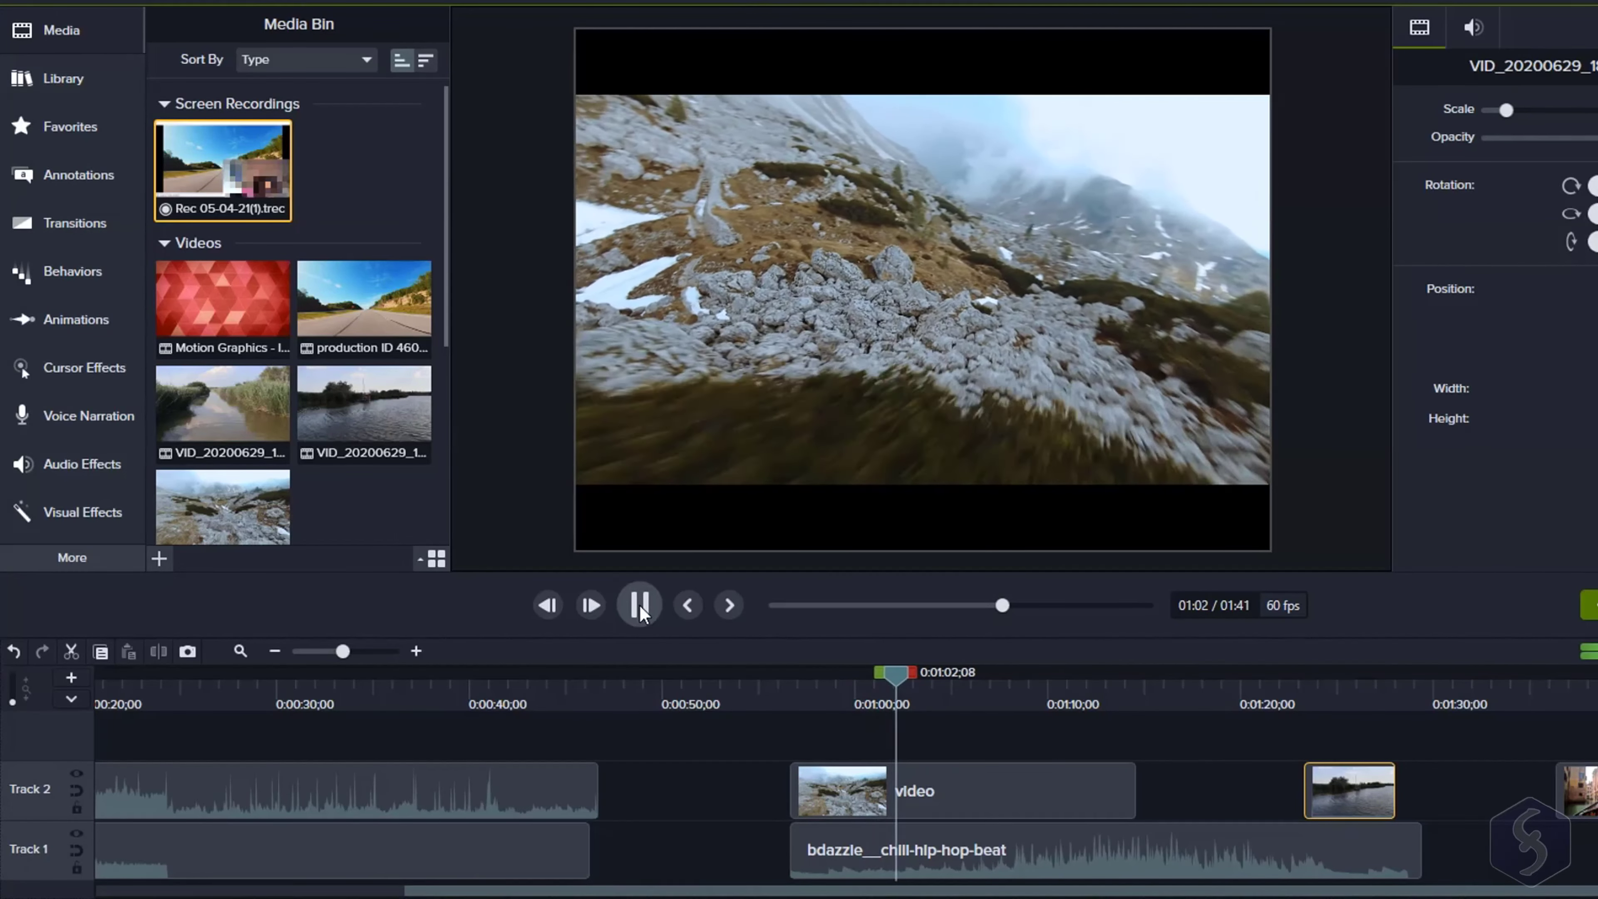
{"action": "left_click", "coordinate": [639, 605]}
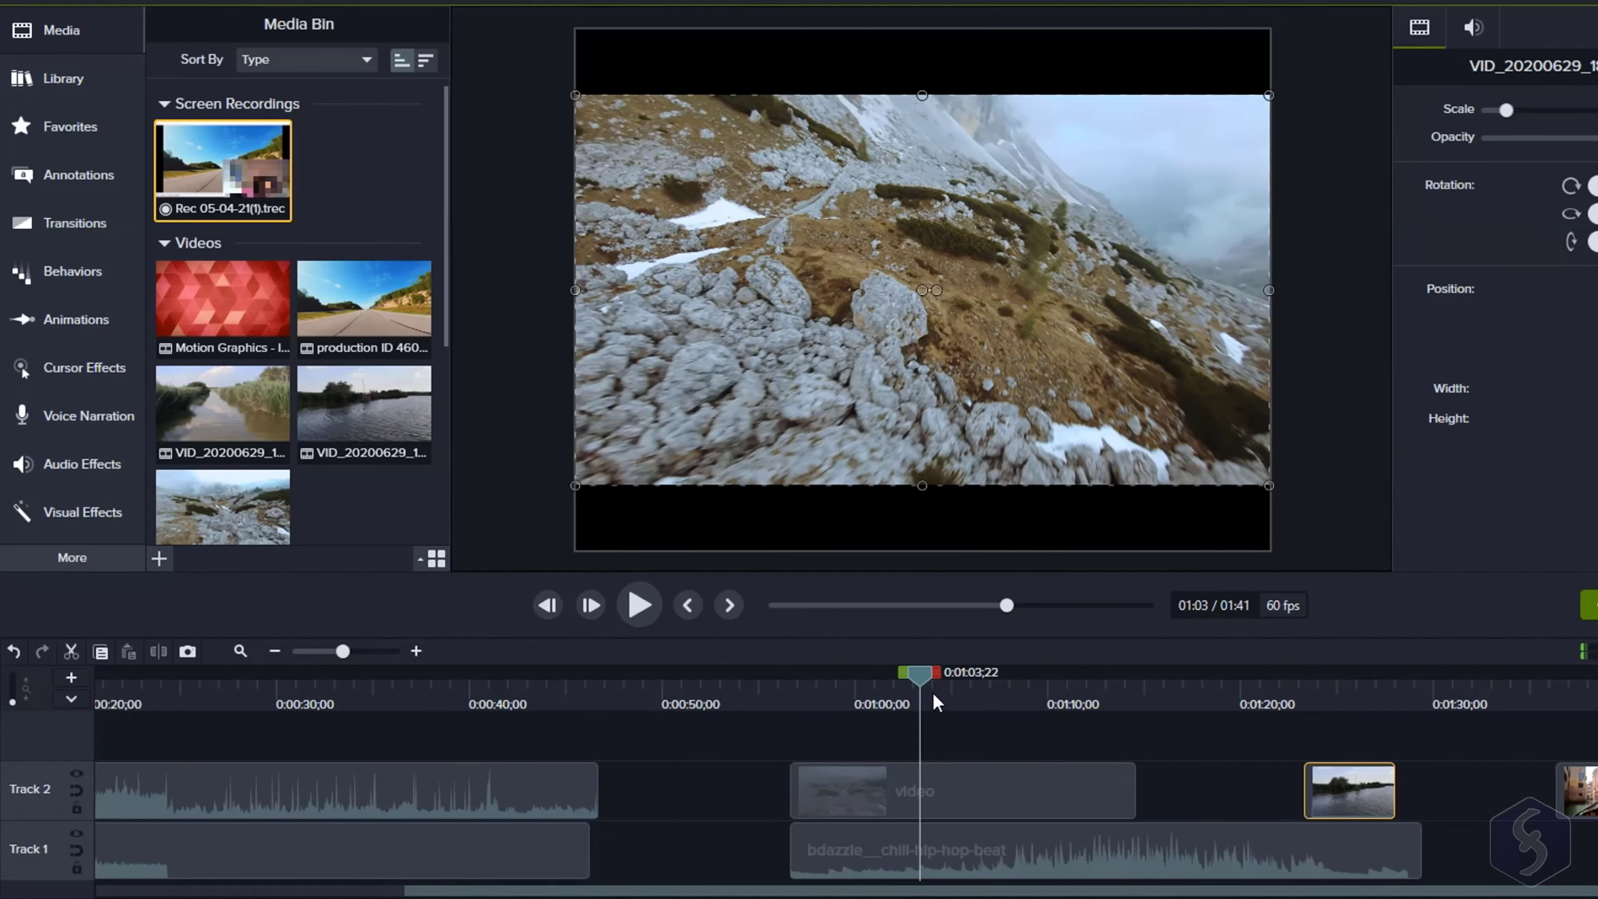
{"action": "left_click", "coordinate": [975, 686]}
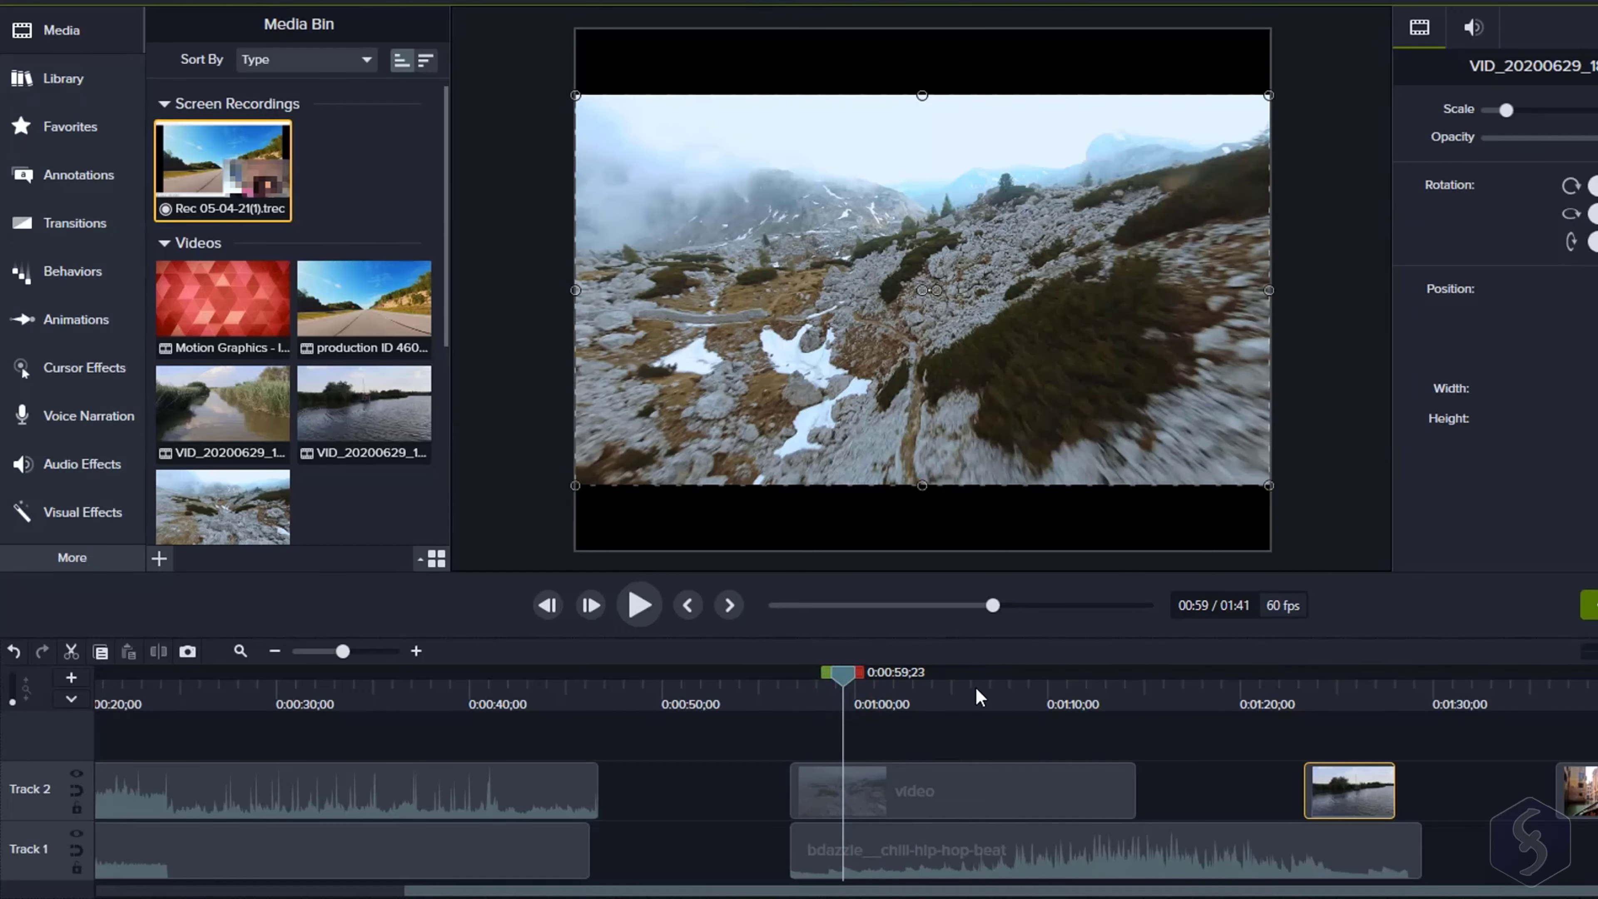
{"action": "left_click", "coordinate": [1102, 682]}
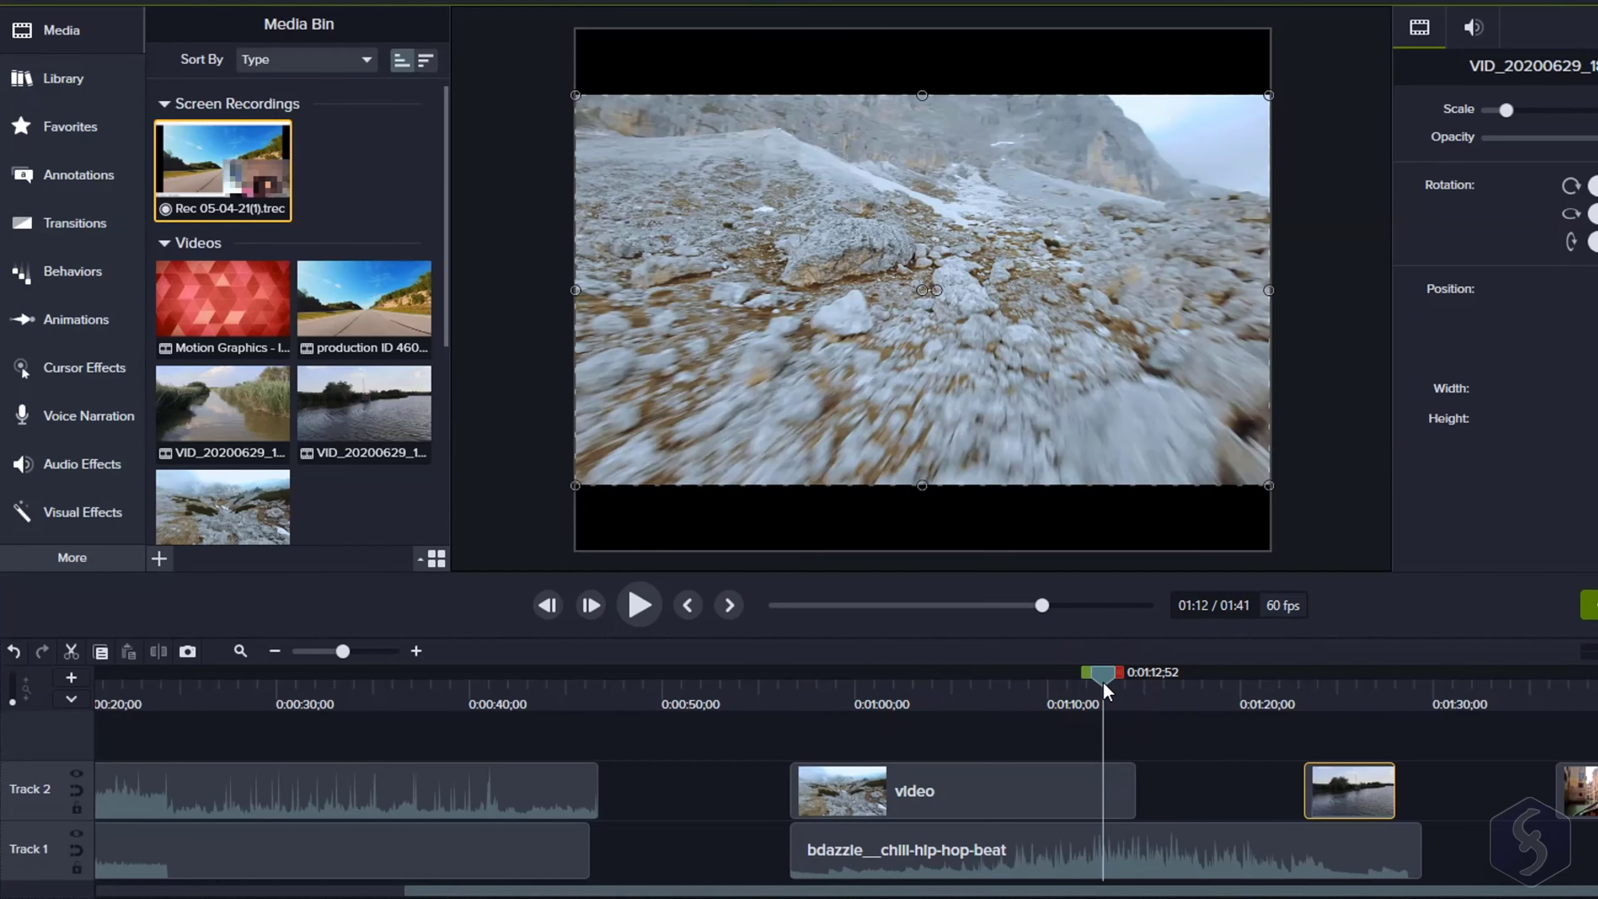
{"action": "left_click", "coordinate": [1078, 683]}
{"action": "left_click_drag", "start_coordinate": [1078, 684], "coordinate": [1122, 672]}
Move the lake clip onto a new Track 3 above the mountain video, and scrub across the overlap
{"action": "left_click_drag", "start_coordinate": [1349, 791], "coordinate": [975, 755]}
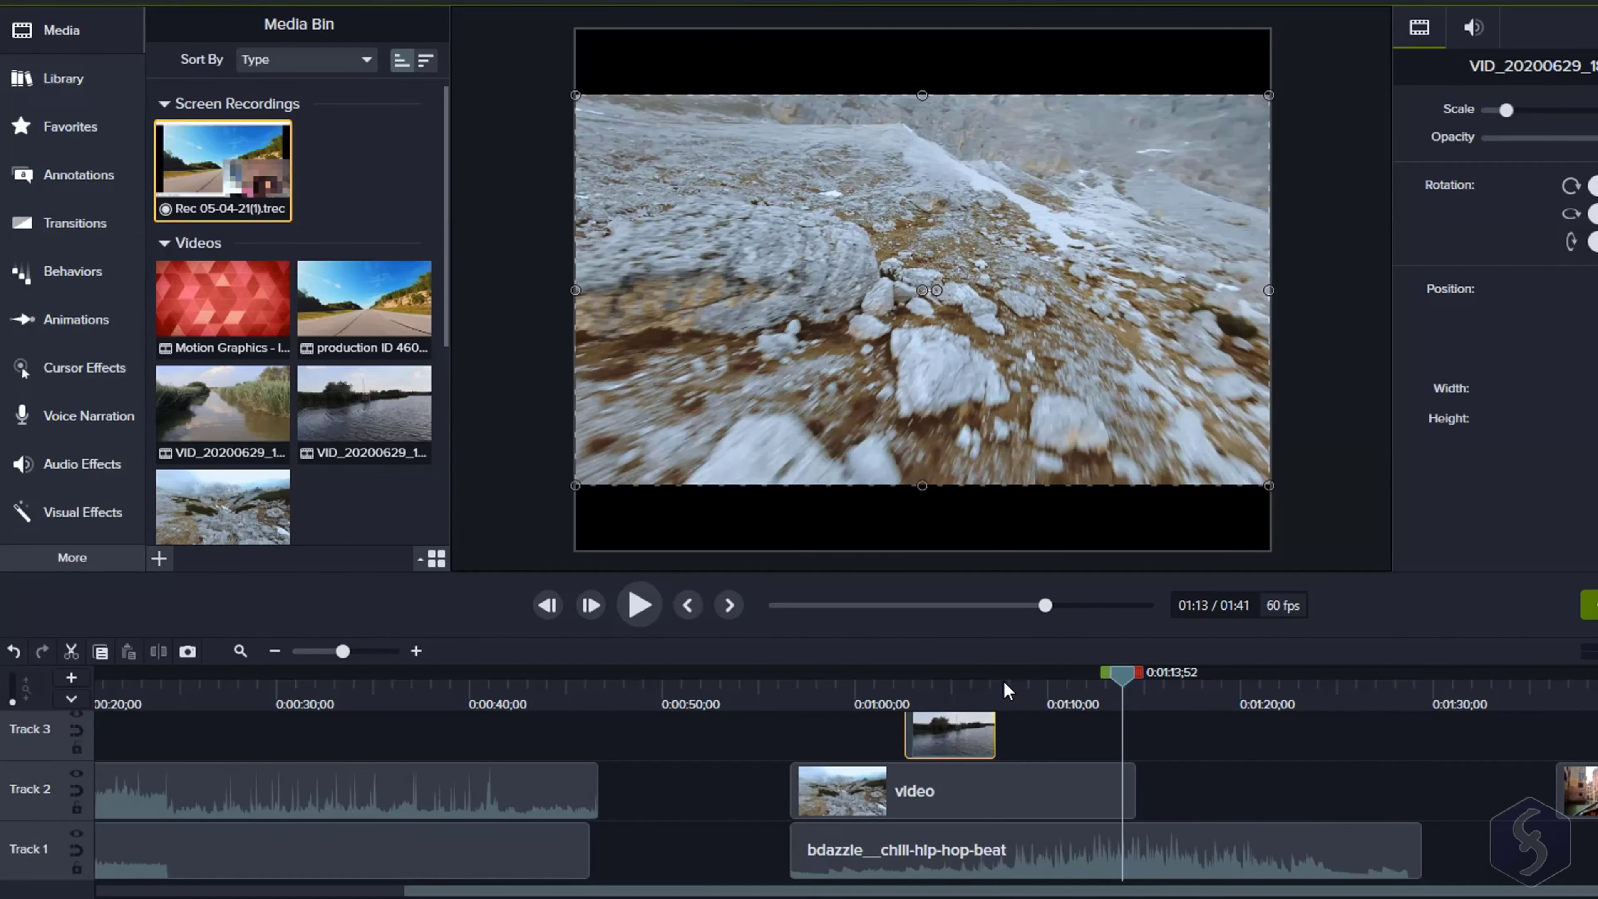
{"action": "left_click", "coordinate": [963, 668]}
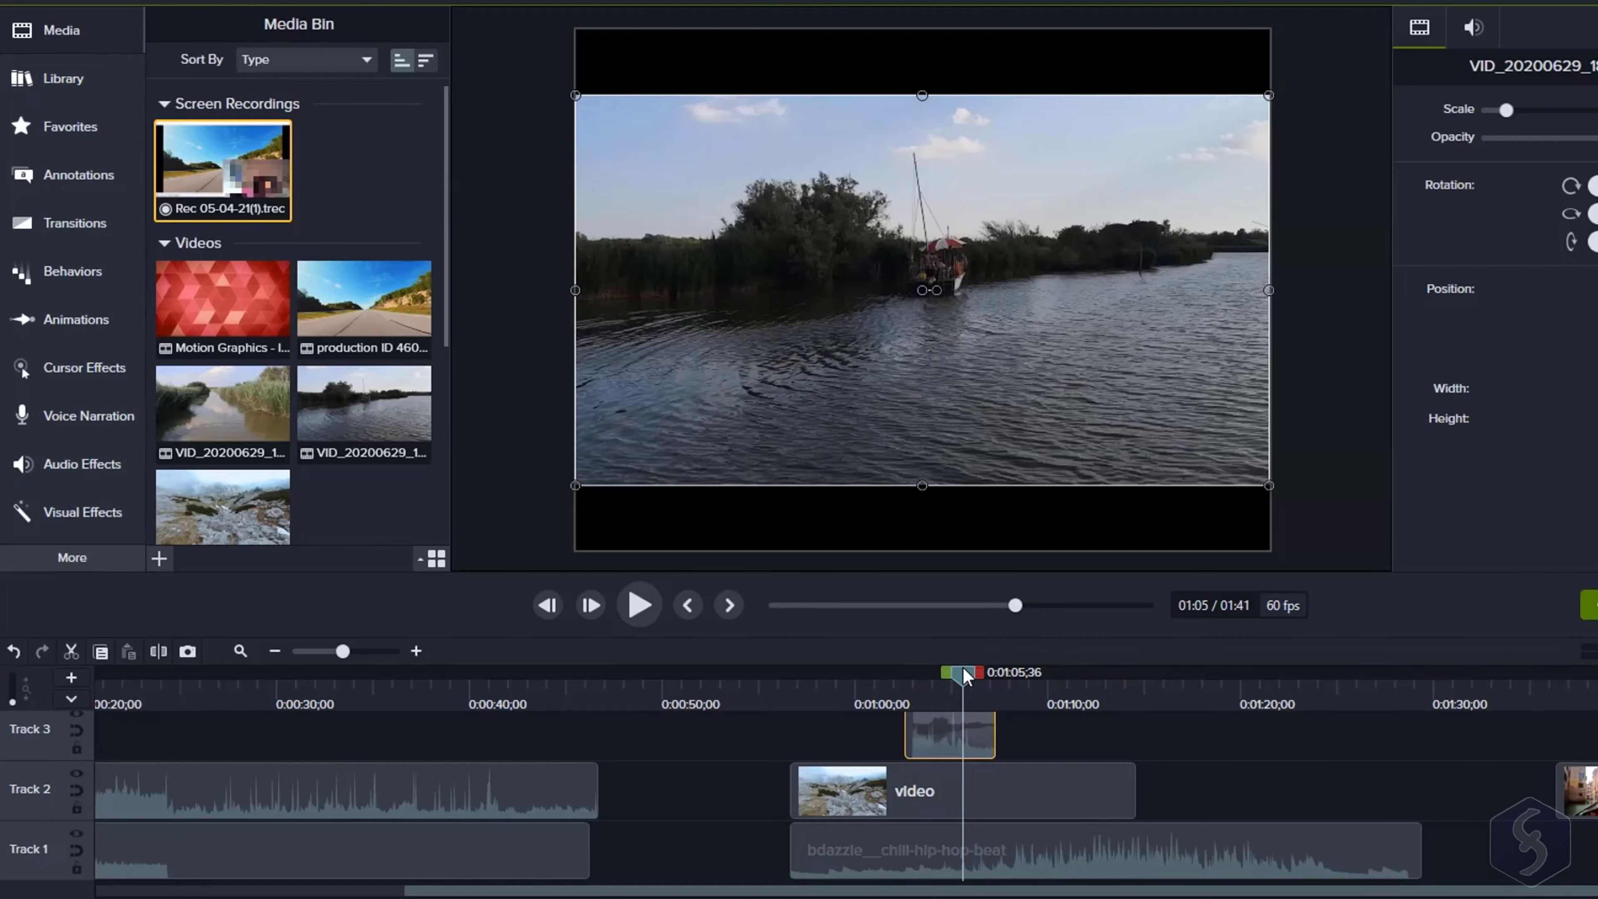
{"action": "left_click", "coordinate": [1035, 672]}
{"action": "left_click", "coordinate": [841, 672]}
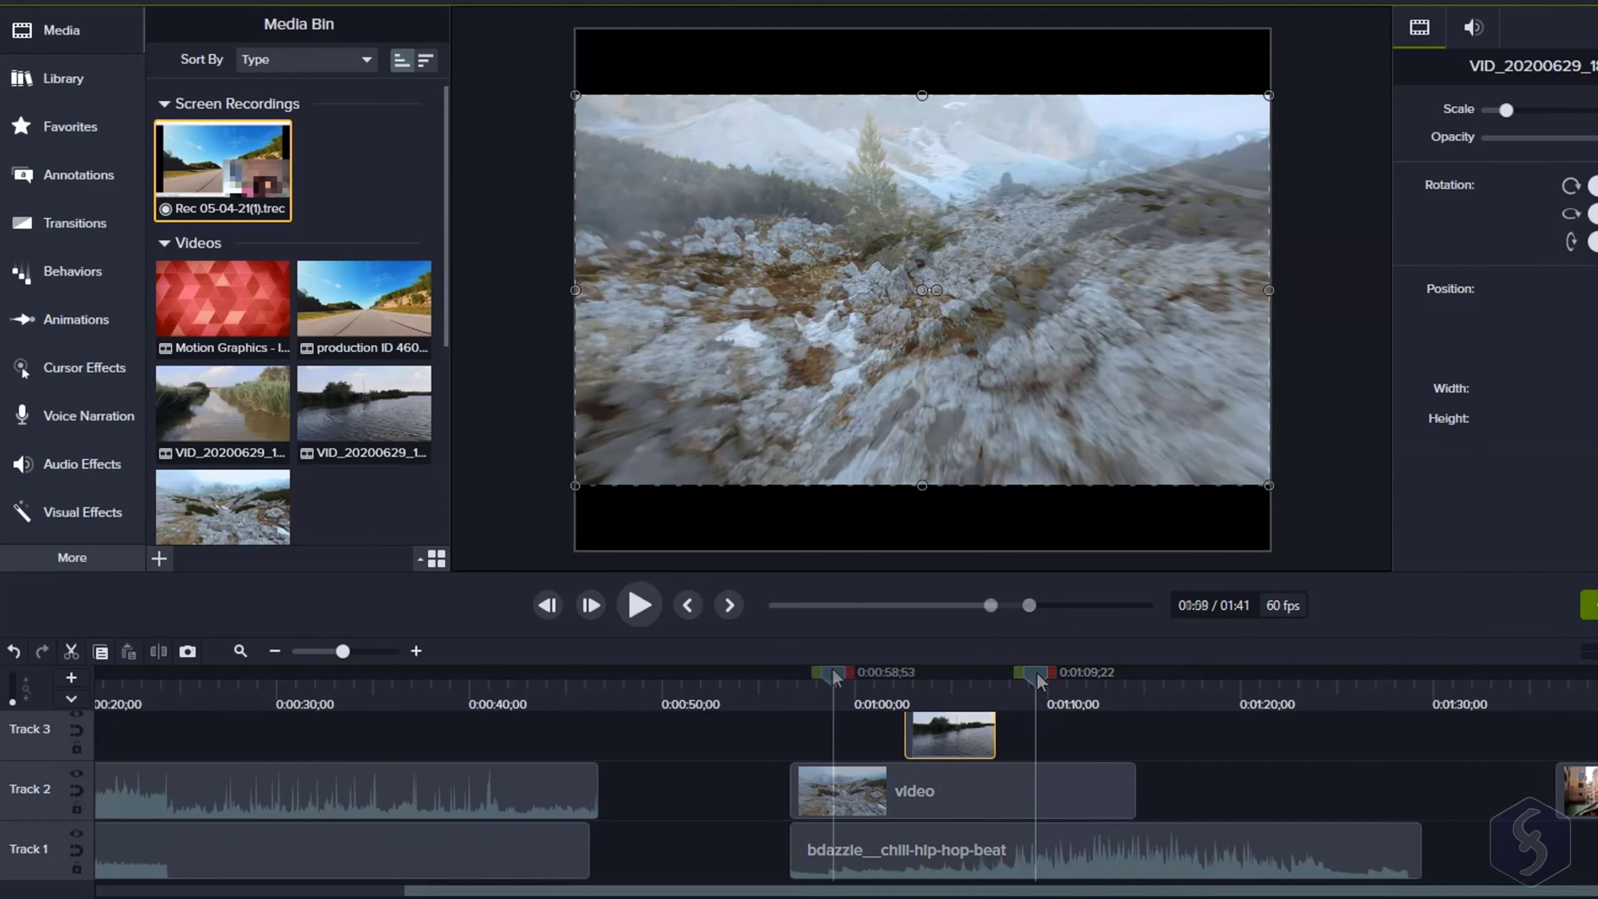
{"action": "left_click_drag", "start_coordinate": [841, 672], "coordinate": [894, 673]}
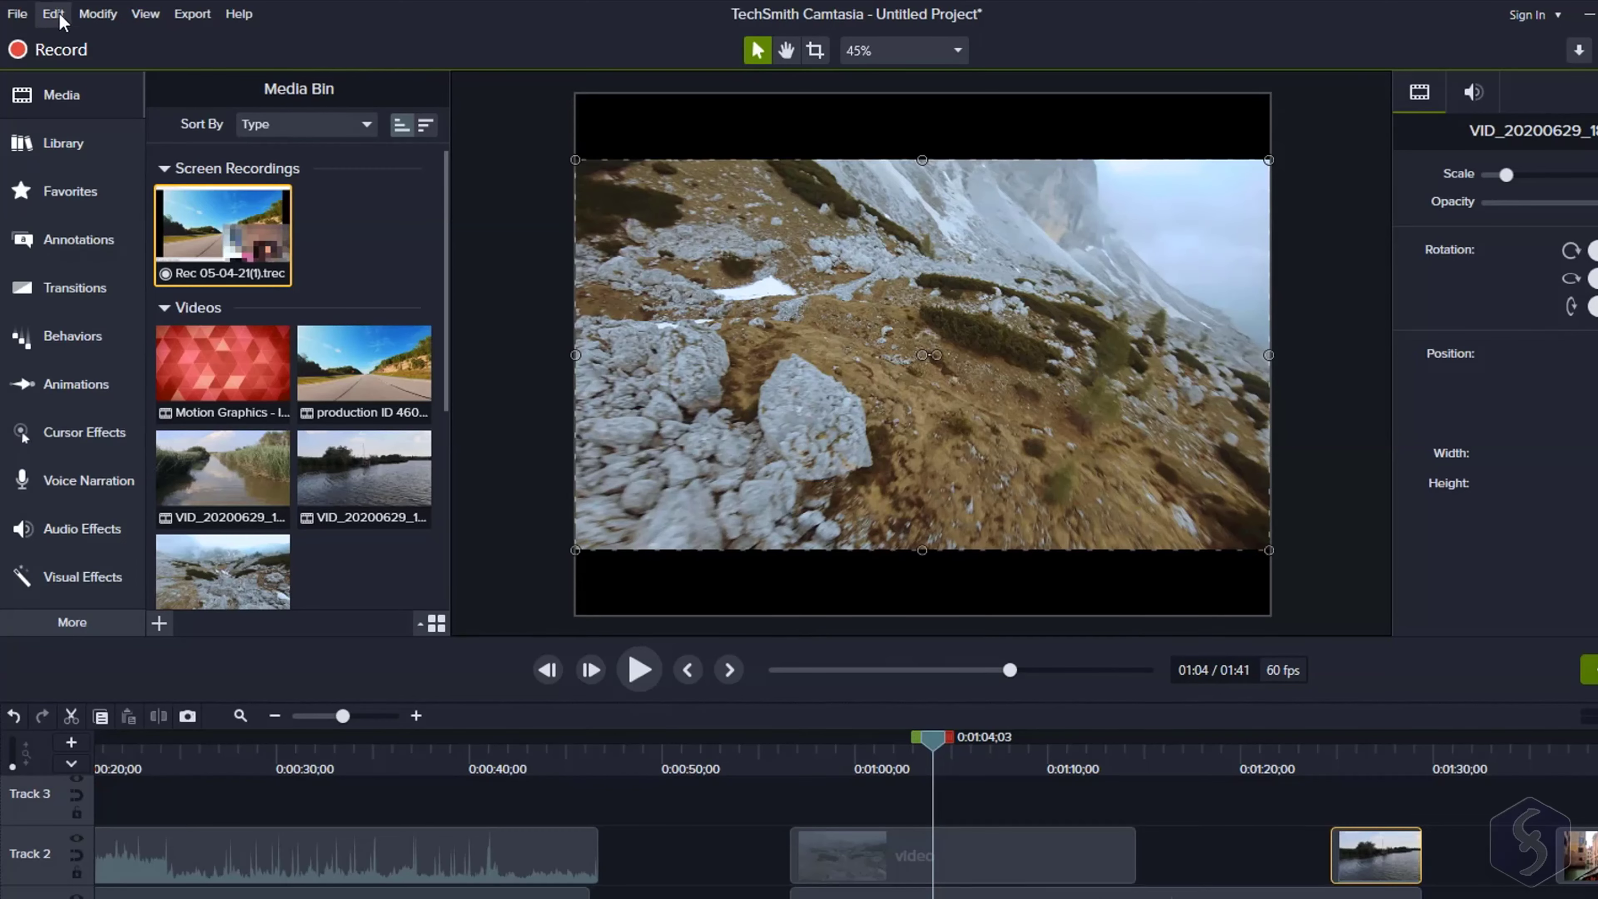
Set the project's frame rate to 30 fps and its canvas dimensions to a widescreen format
{"action": "left_click", "coordinate": [23, 13]}
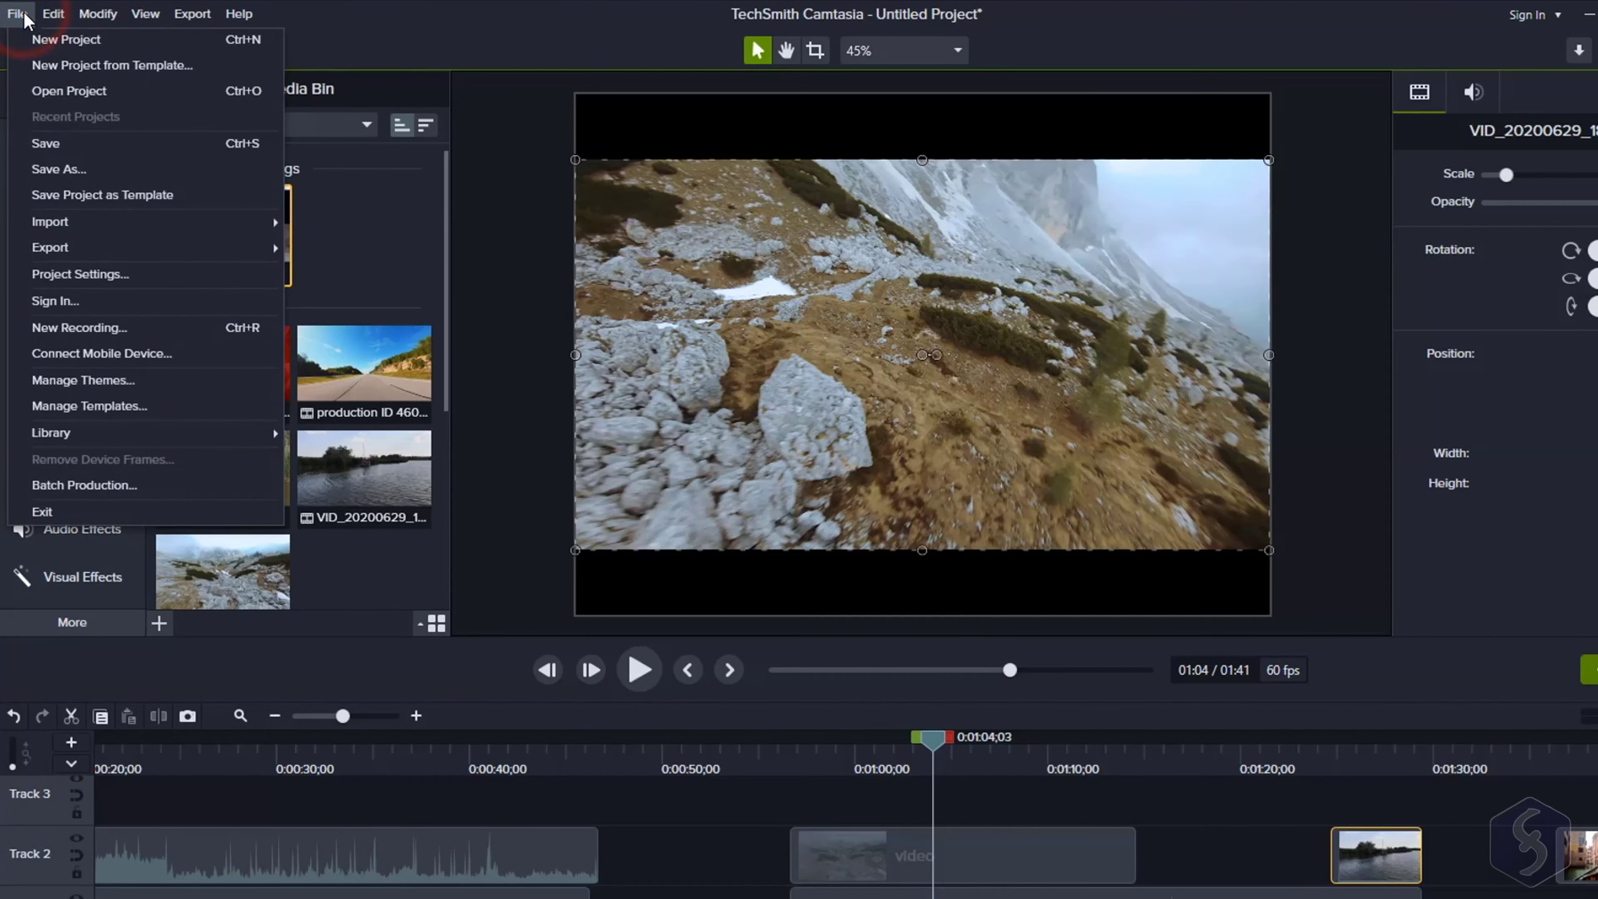
{"action": "left_click", "coordinate": [111, 278]}
{"action": "left_click", "coordinate": [984, 521]}
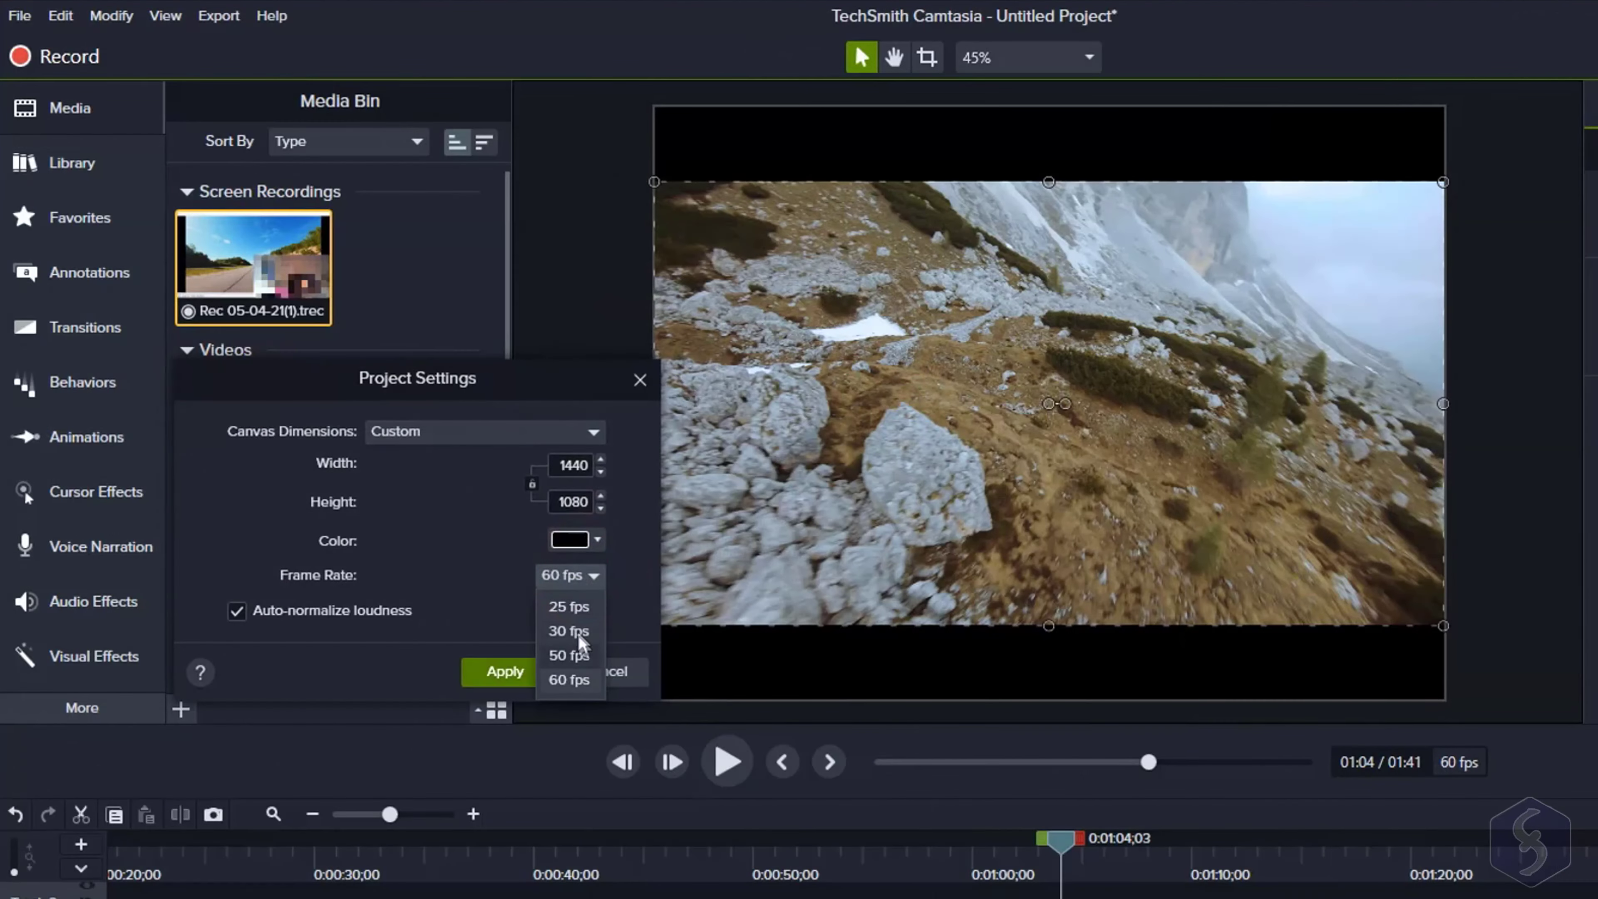
{"action": "left_click", "coordinate": [582, 683]}
{"action": "left_click", "coordinate": [503, 434]}
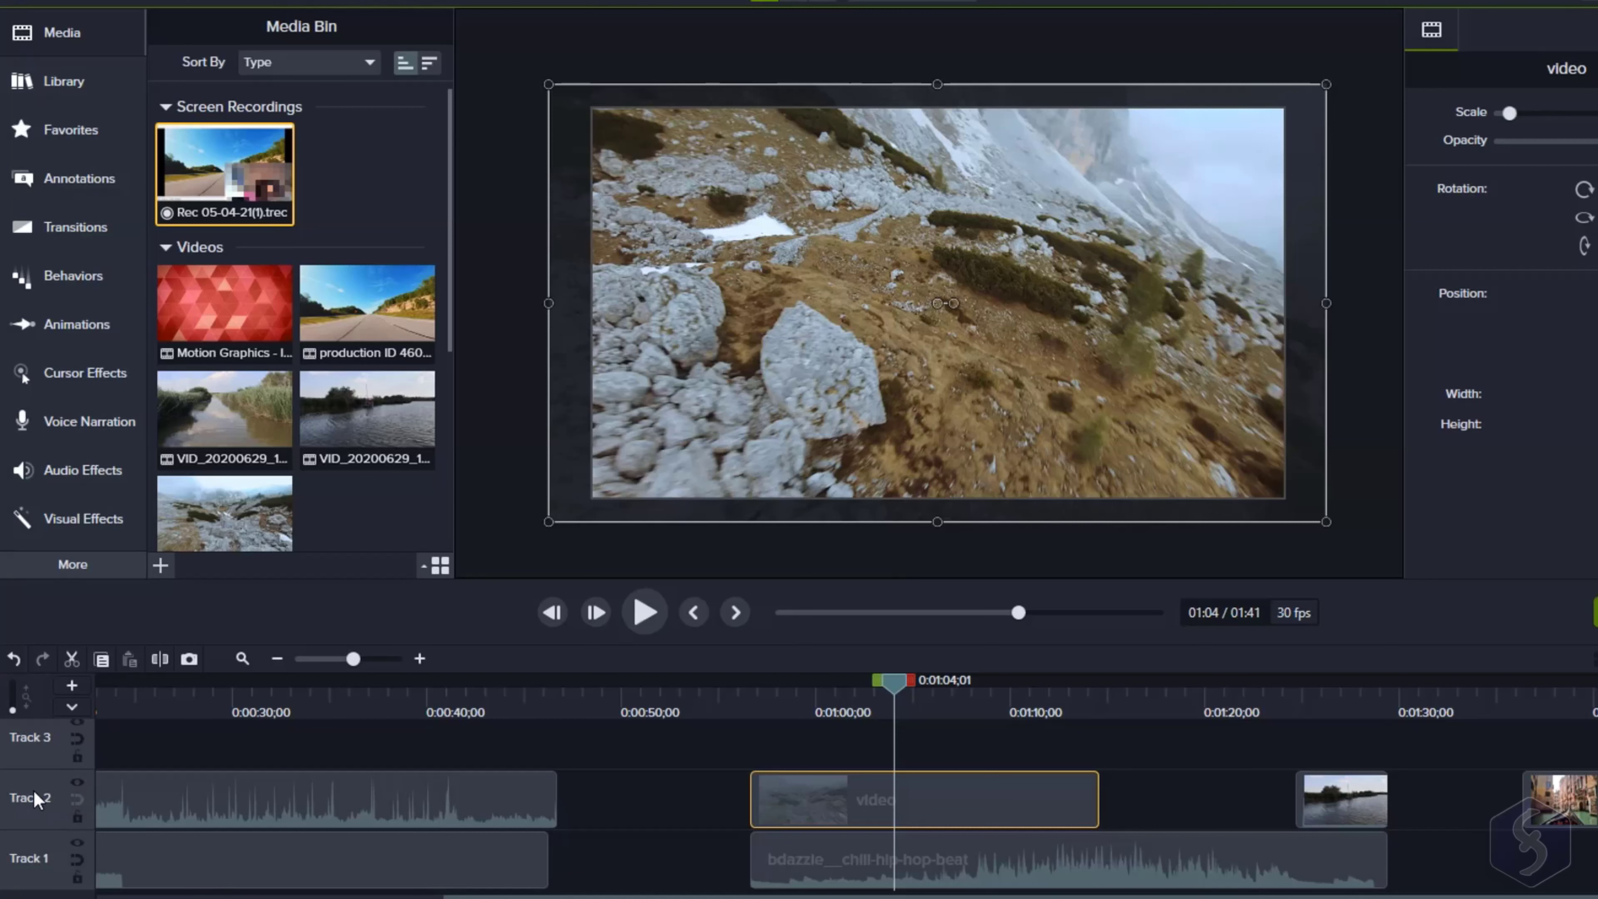
Hide Track 2 and make it visible again
{"action": "left_click", "coordinate": [77, 782]}
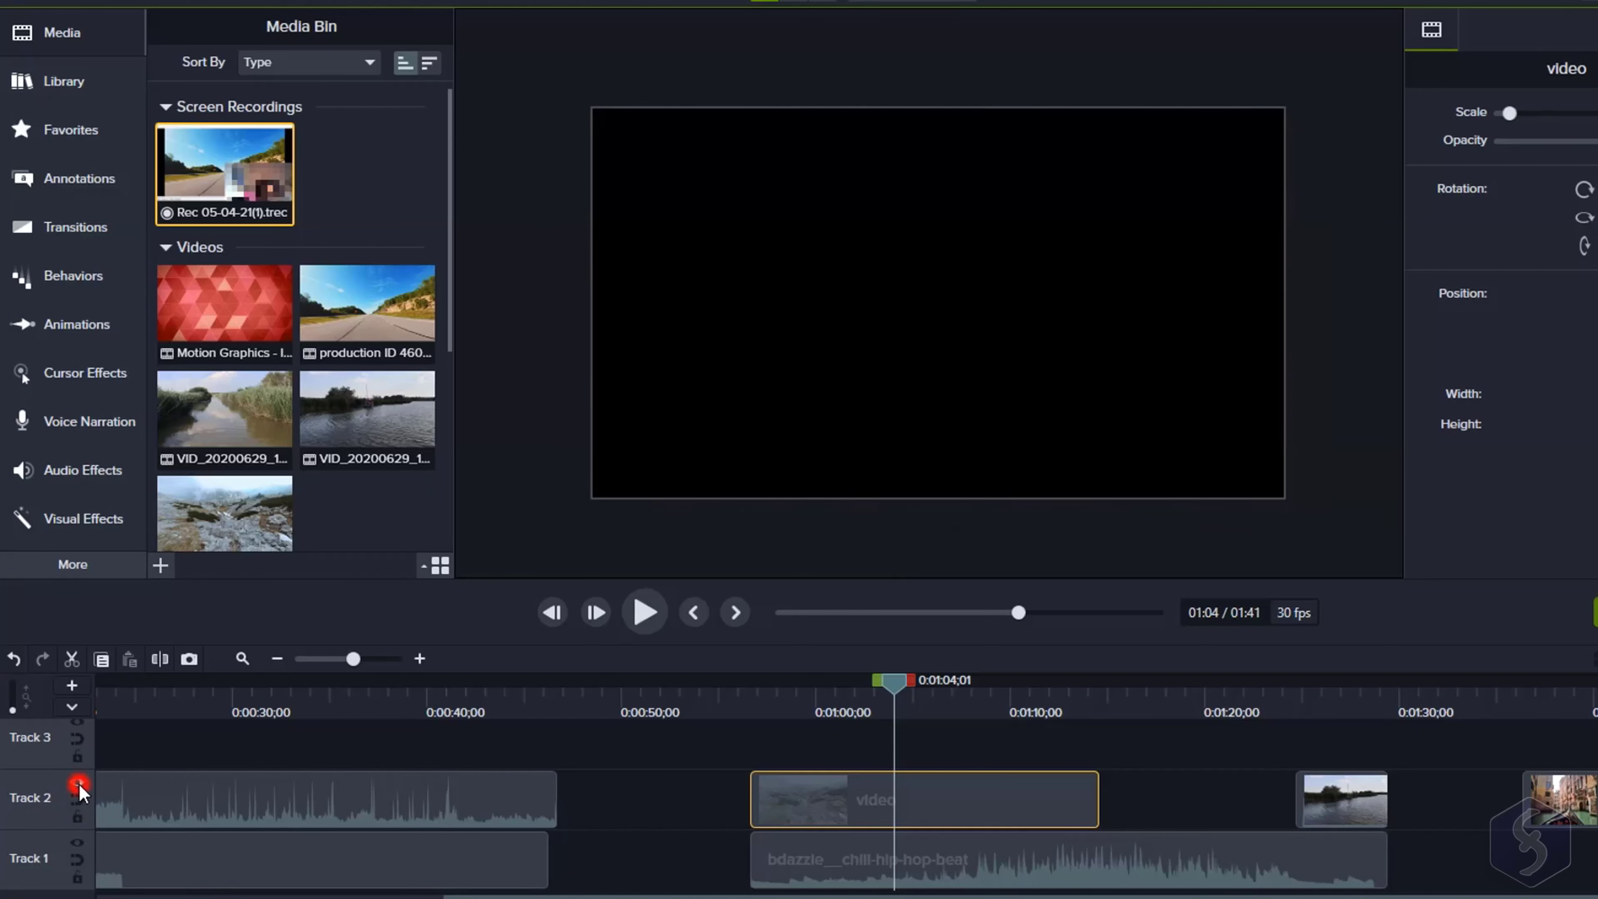
{"action": "left_click", "coordinate": [78, 781]}
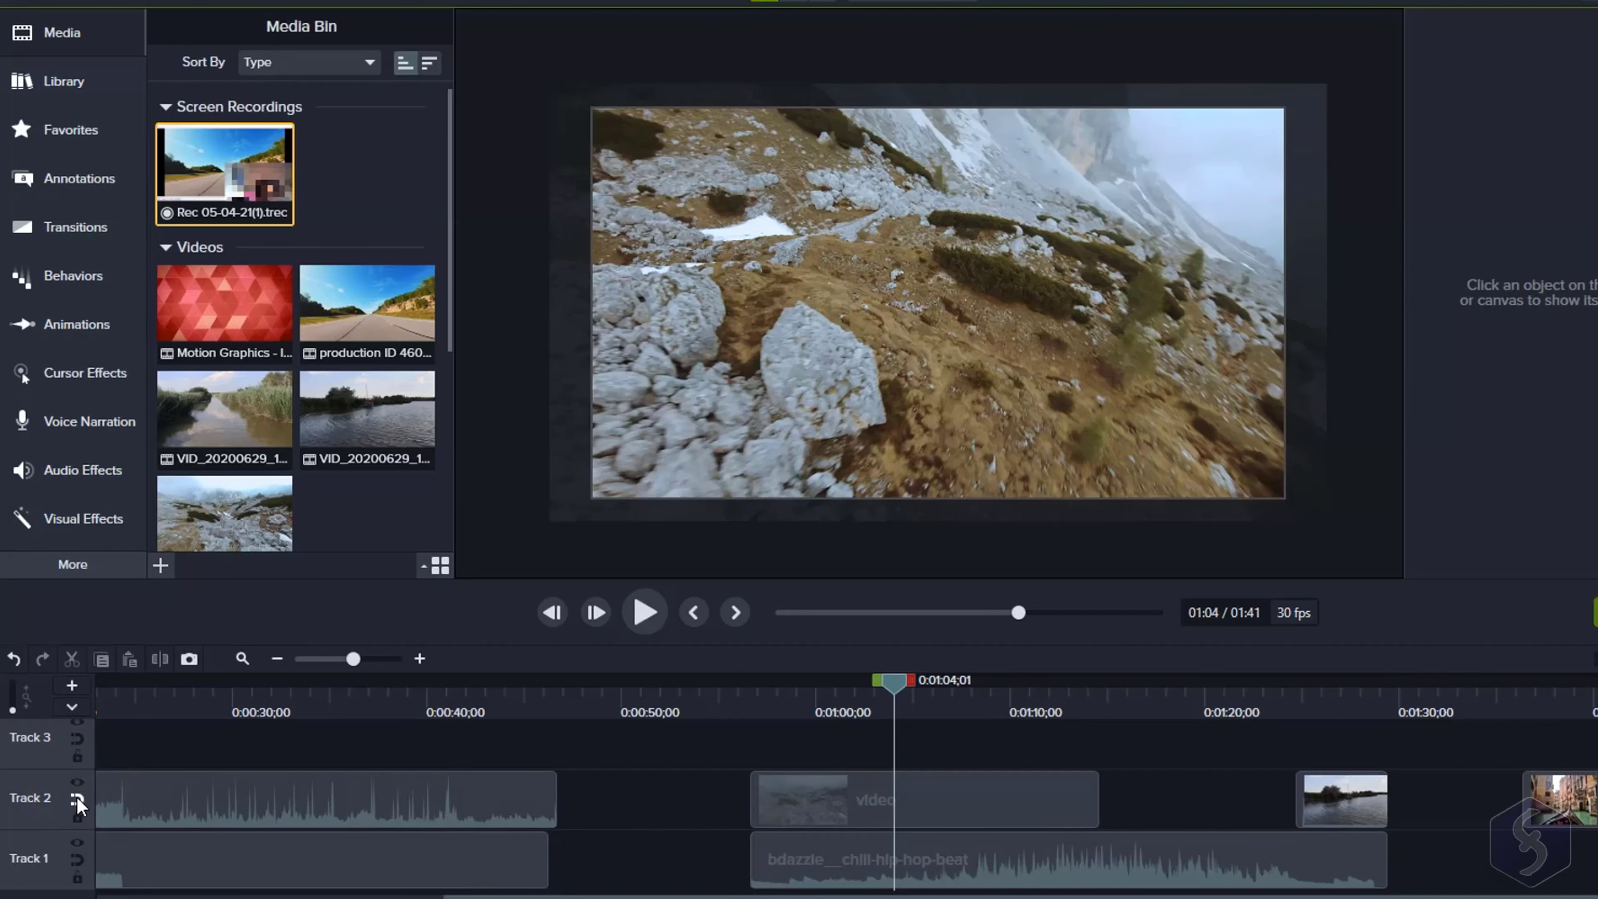
Close the gaps on Track 2 with its magnetic mode, turn that mode off, and toggle the track's lock
{"action": "left_click", "coordinate": [76, 797]}
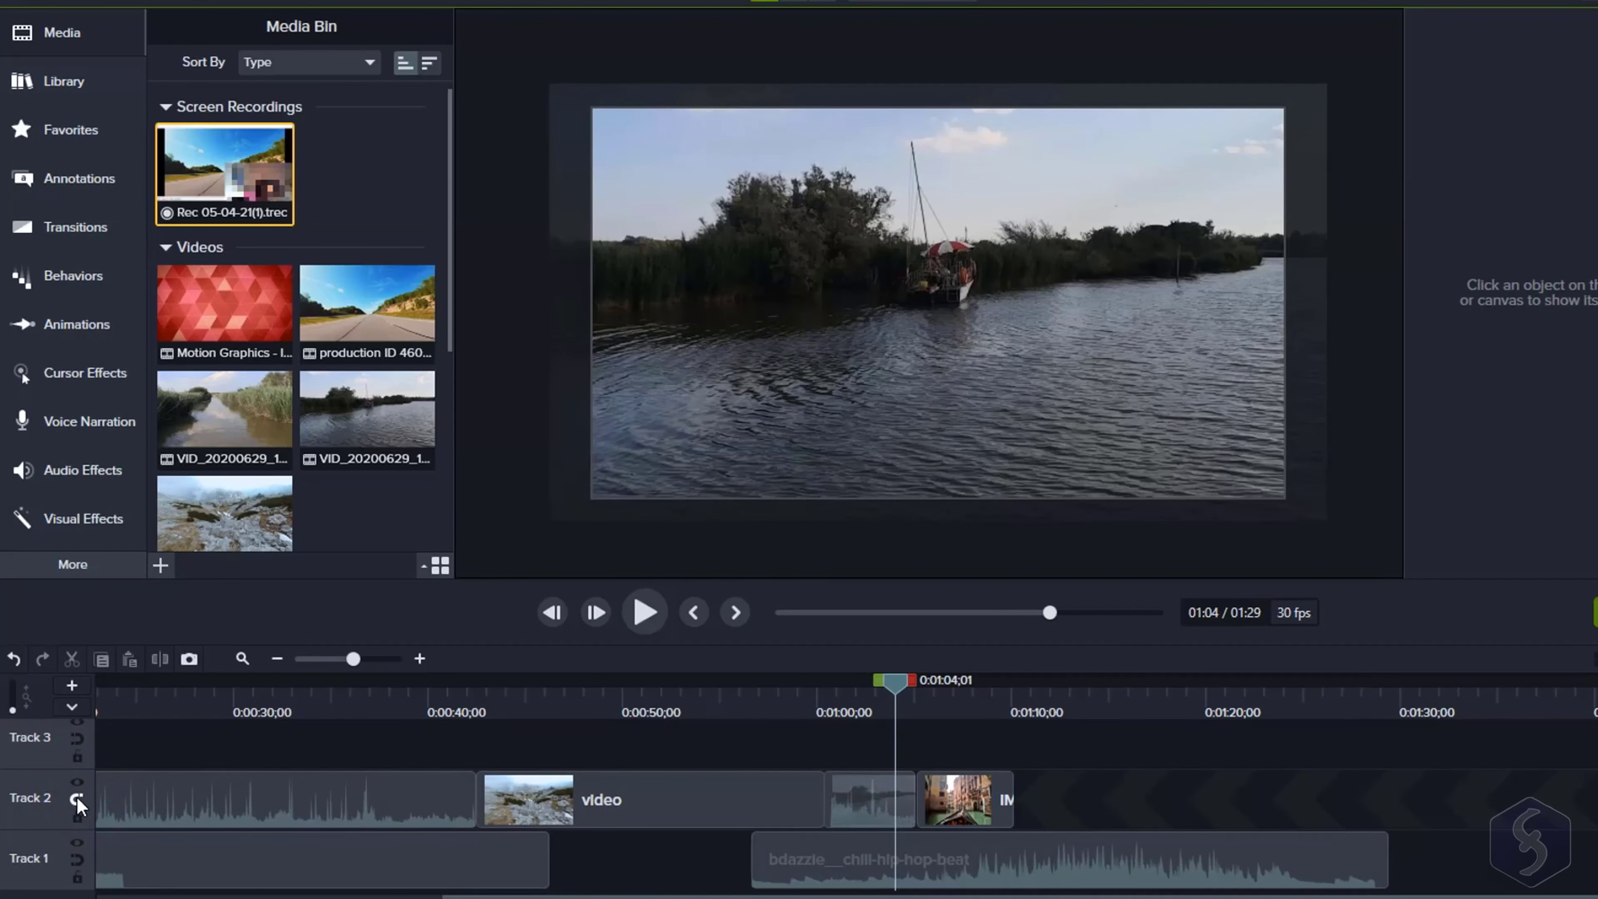
{"action": "left_click", "coordinate": [967, 799]}
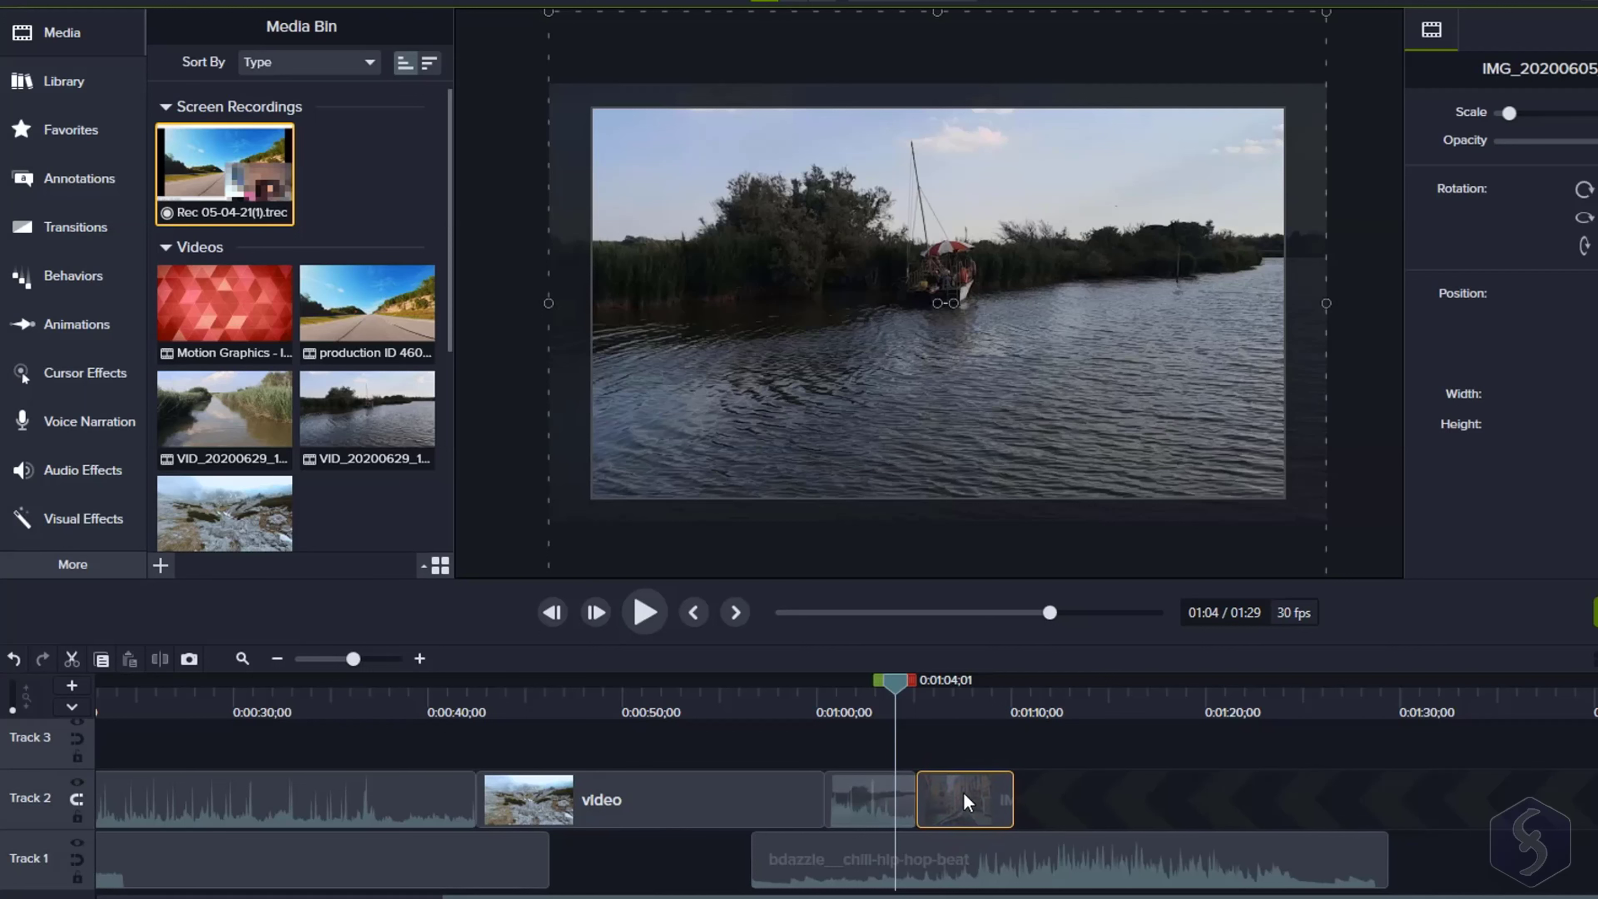
{"action": "left_click", "coordinate": [79, 798]}
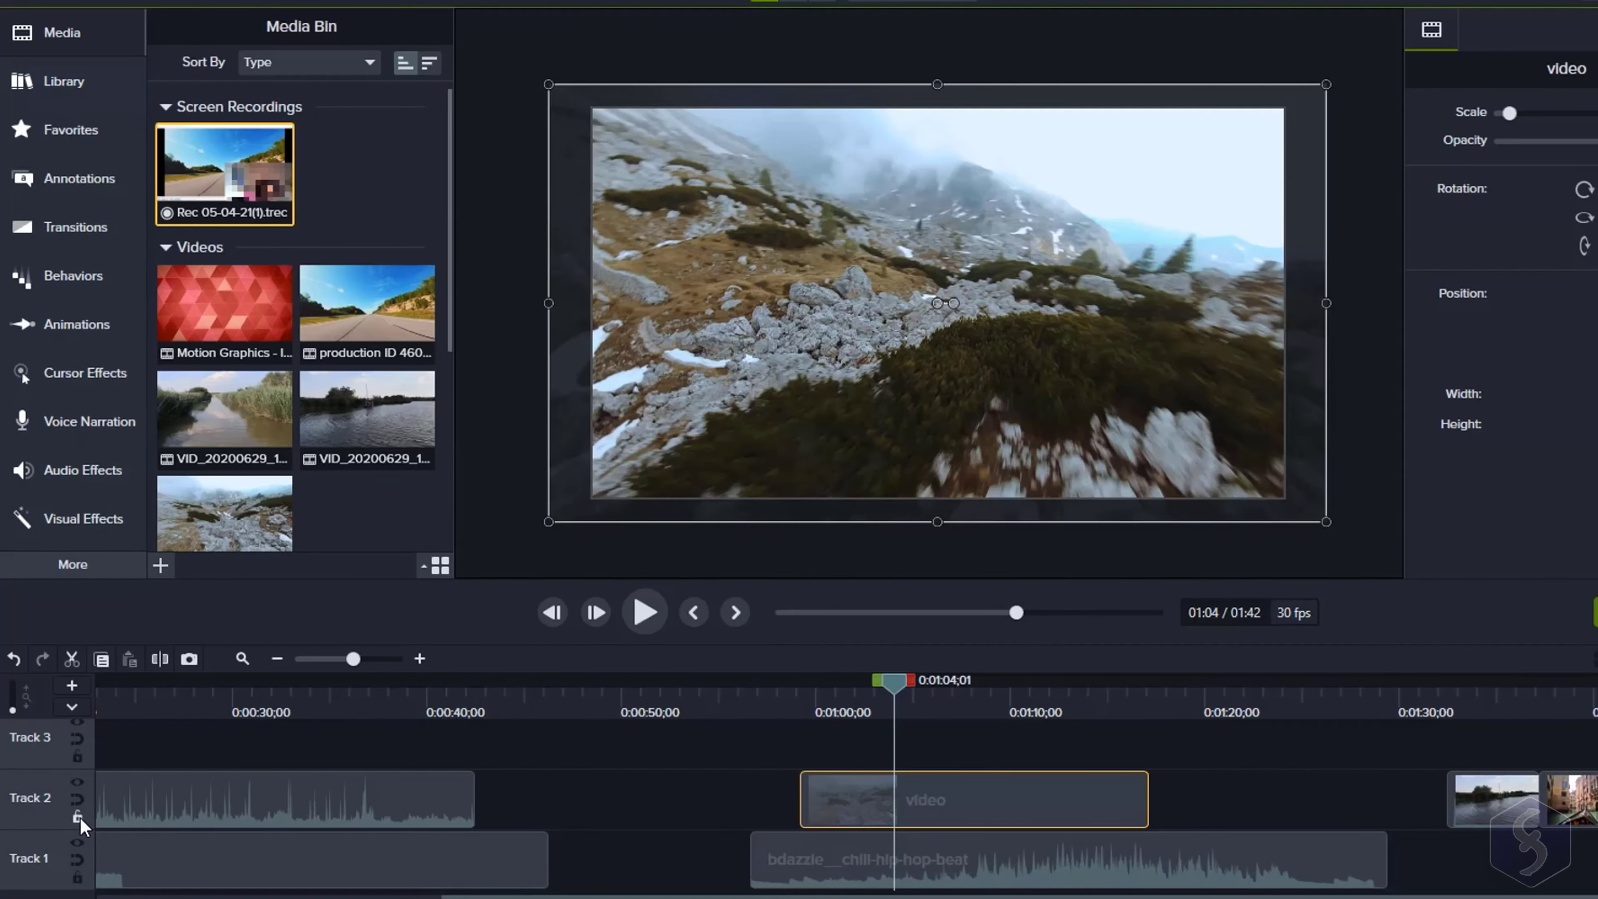
{"action": "left_click", "coordinate": [79, 816]}
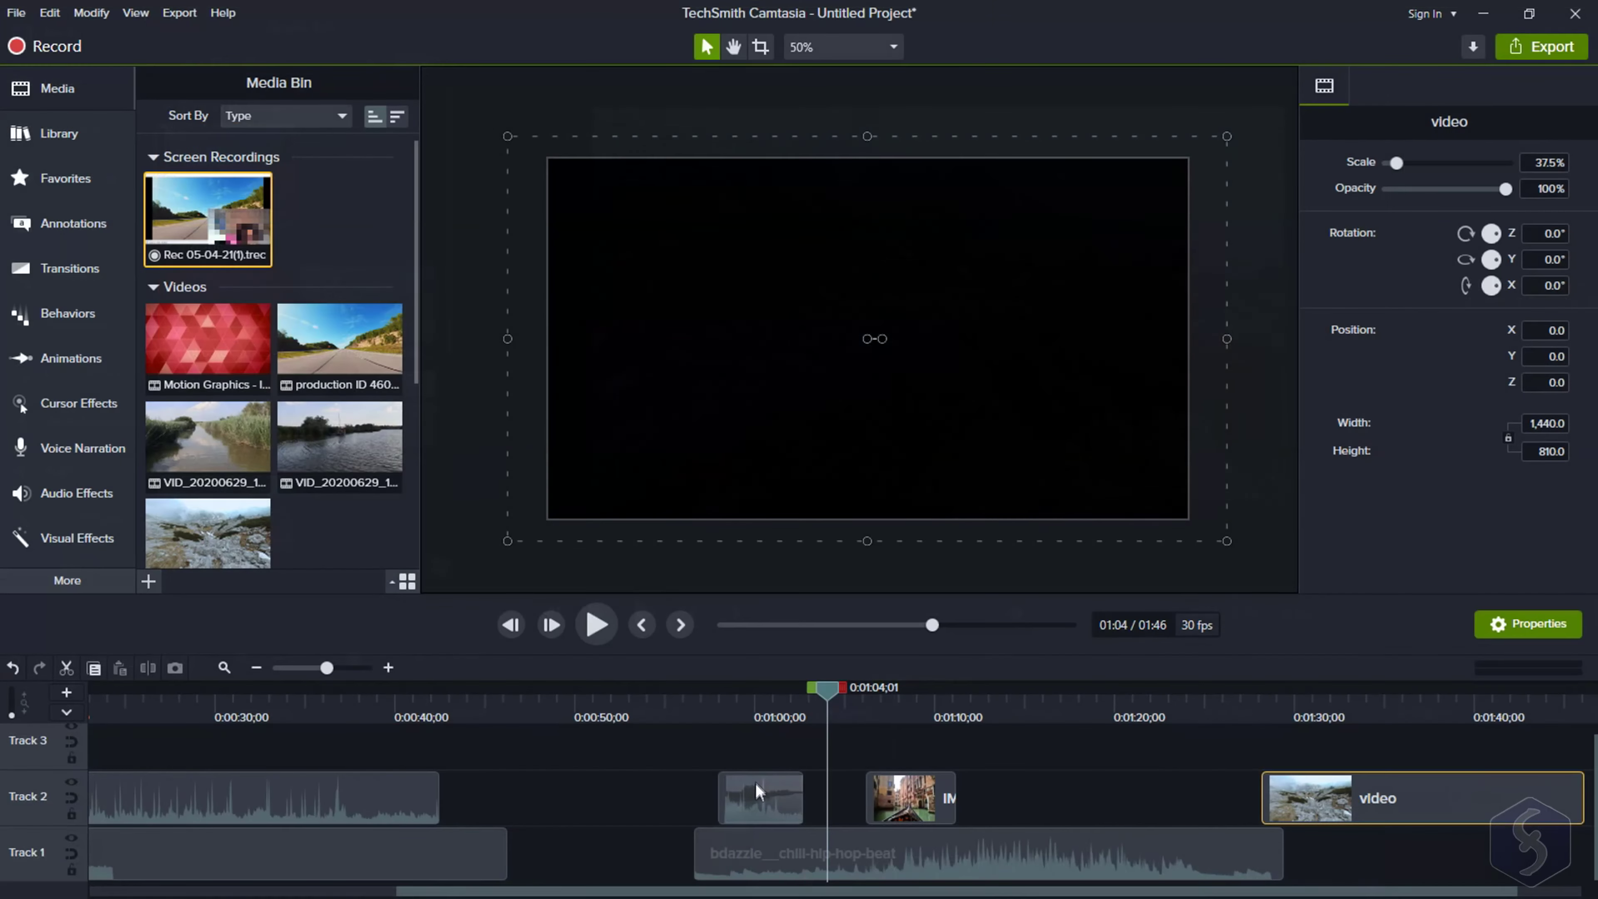
Select the lake, music and image clips in turn, and try to move the image clip earlier on the timeline
{"action": "left_click", "coordinate": [756, 786]}
{"action": "left_click", "coordinate": [747, 855]}
{"action": "left_click", "coordinate": [907, 787]}
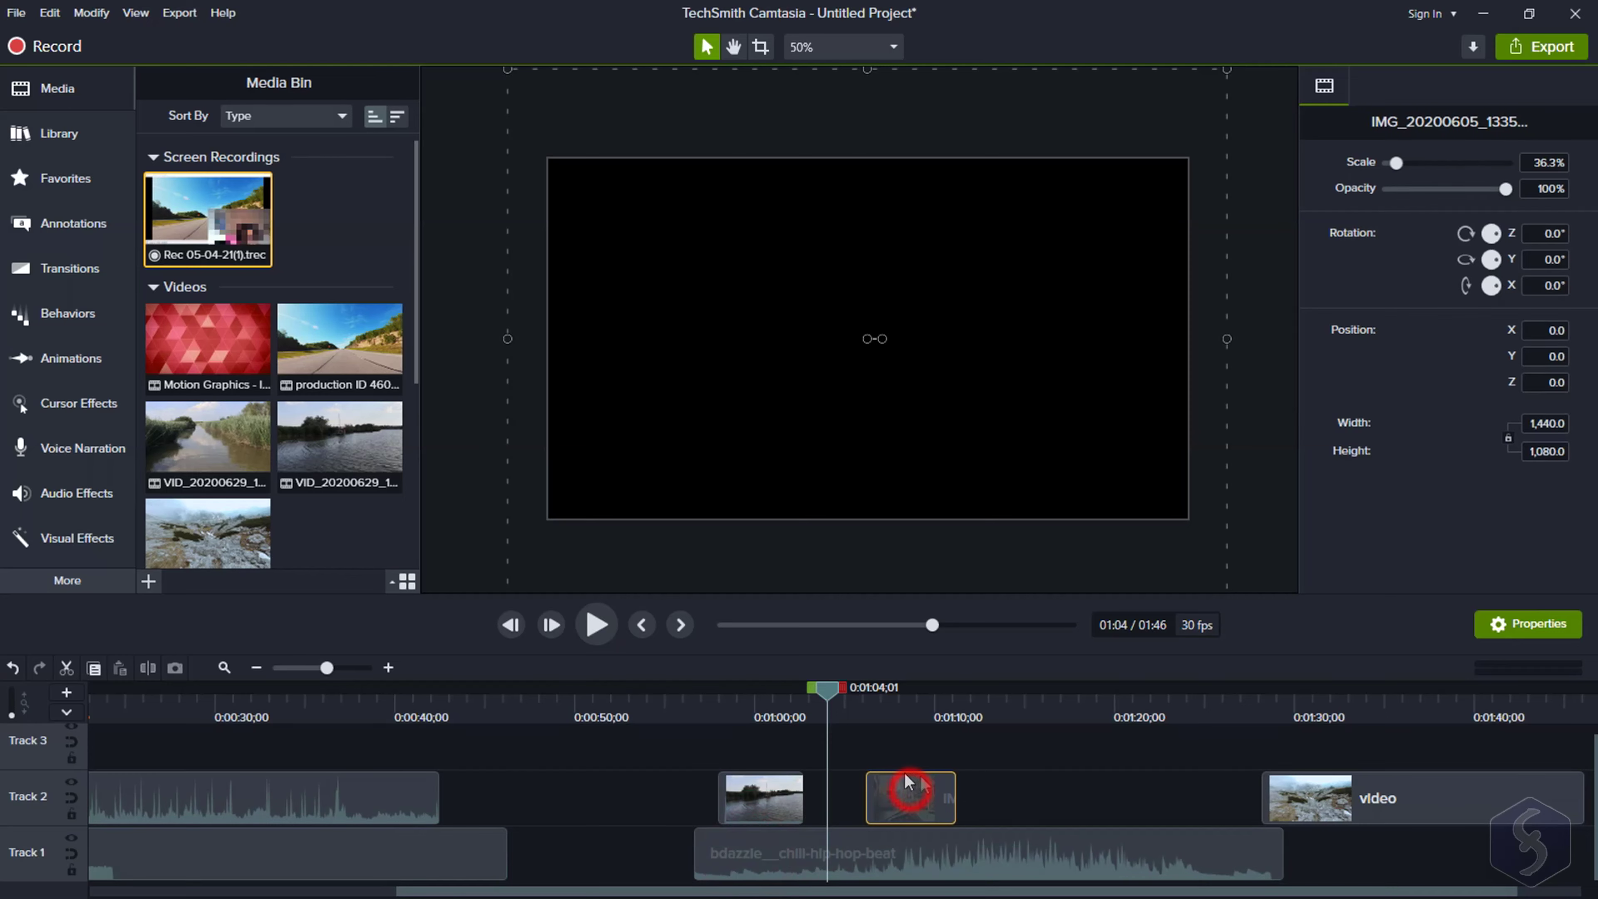
{"action": "left_click_drag", "start_coordinate": [906, 808], "coordinate": [791, 836]}
Separate the lake clip's audio from its video and move the separated audio a few seconds later on the timeline
{"action": "left_click", "coordinate": [760, 795]}
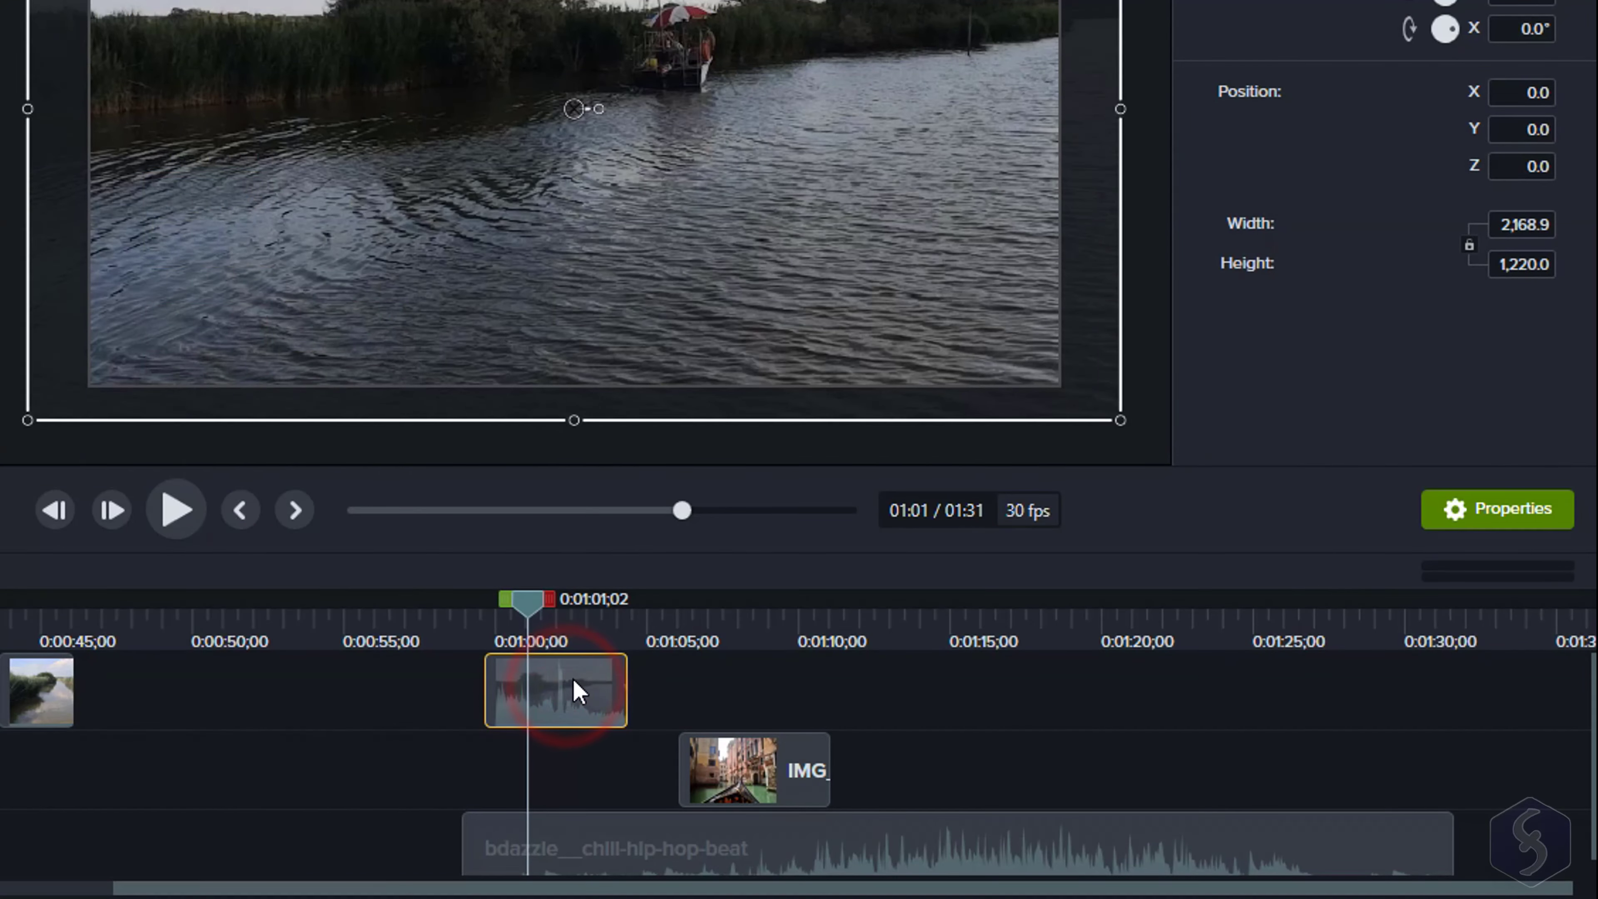
{"action": "right_click", "coordinate": [579, 686]}
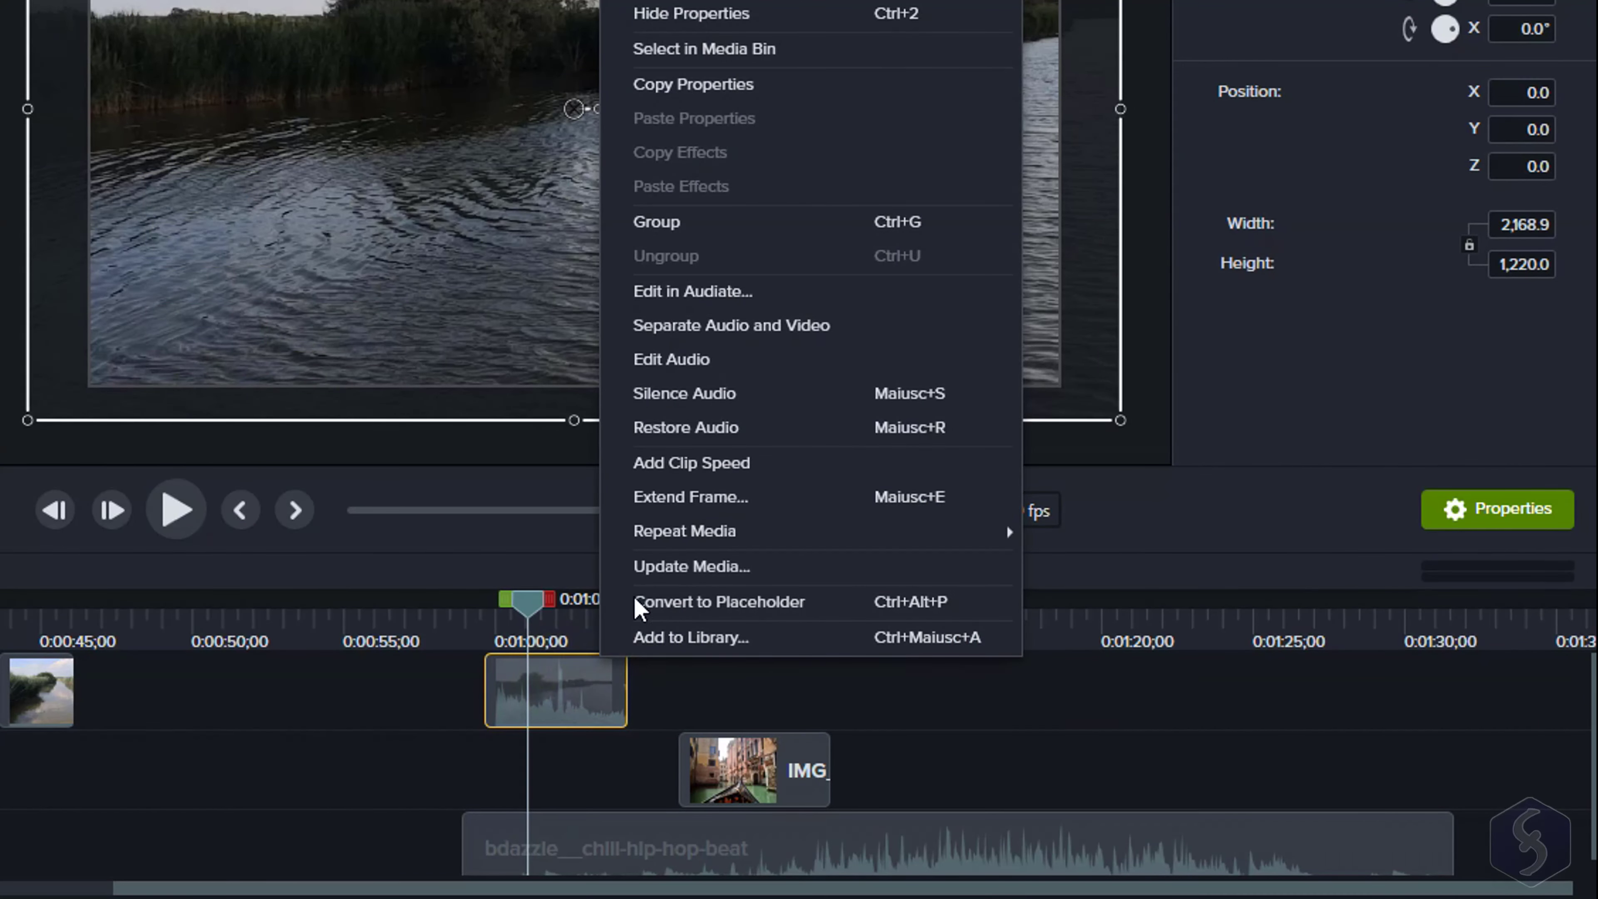
{"action": "left_click", "coordinate": [816, 325]}
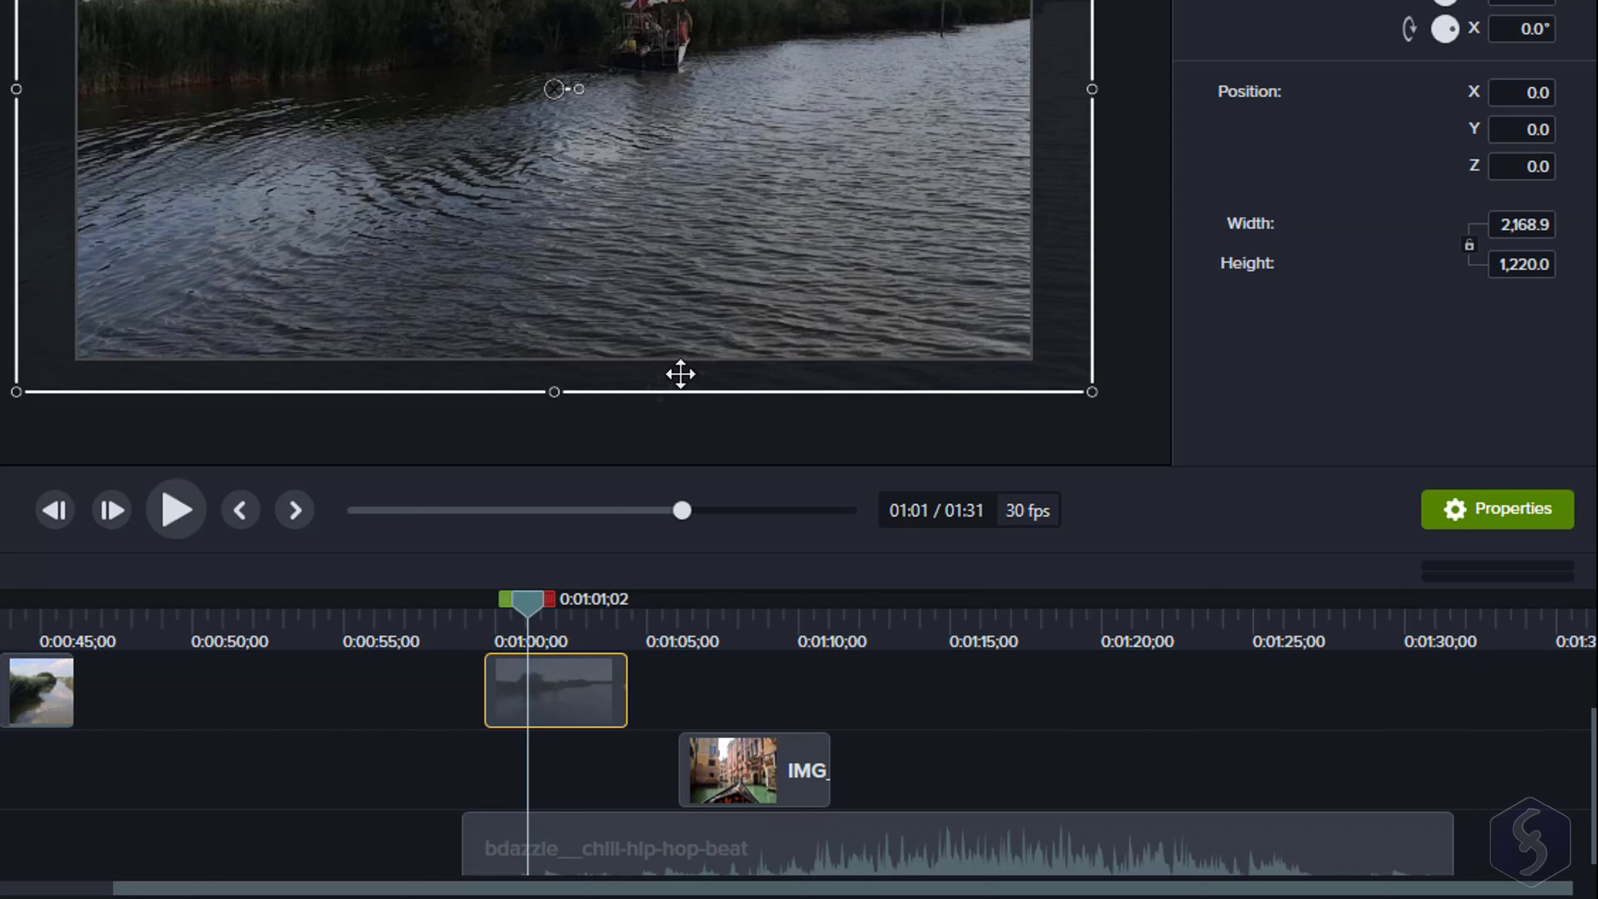
{"action": "left_click_drag", "start_coordinate": [1590, 740], "coordinate": [1589, 687]}
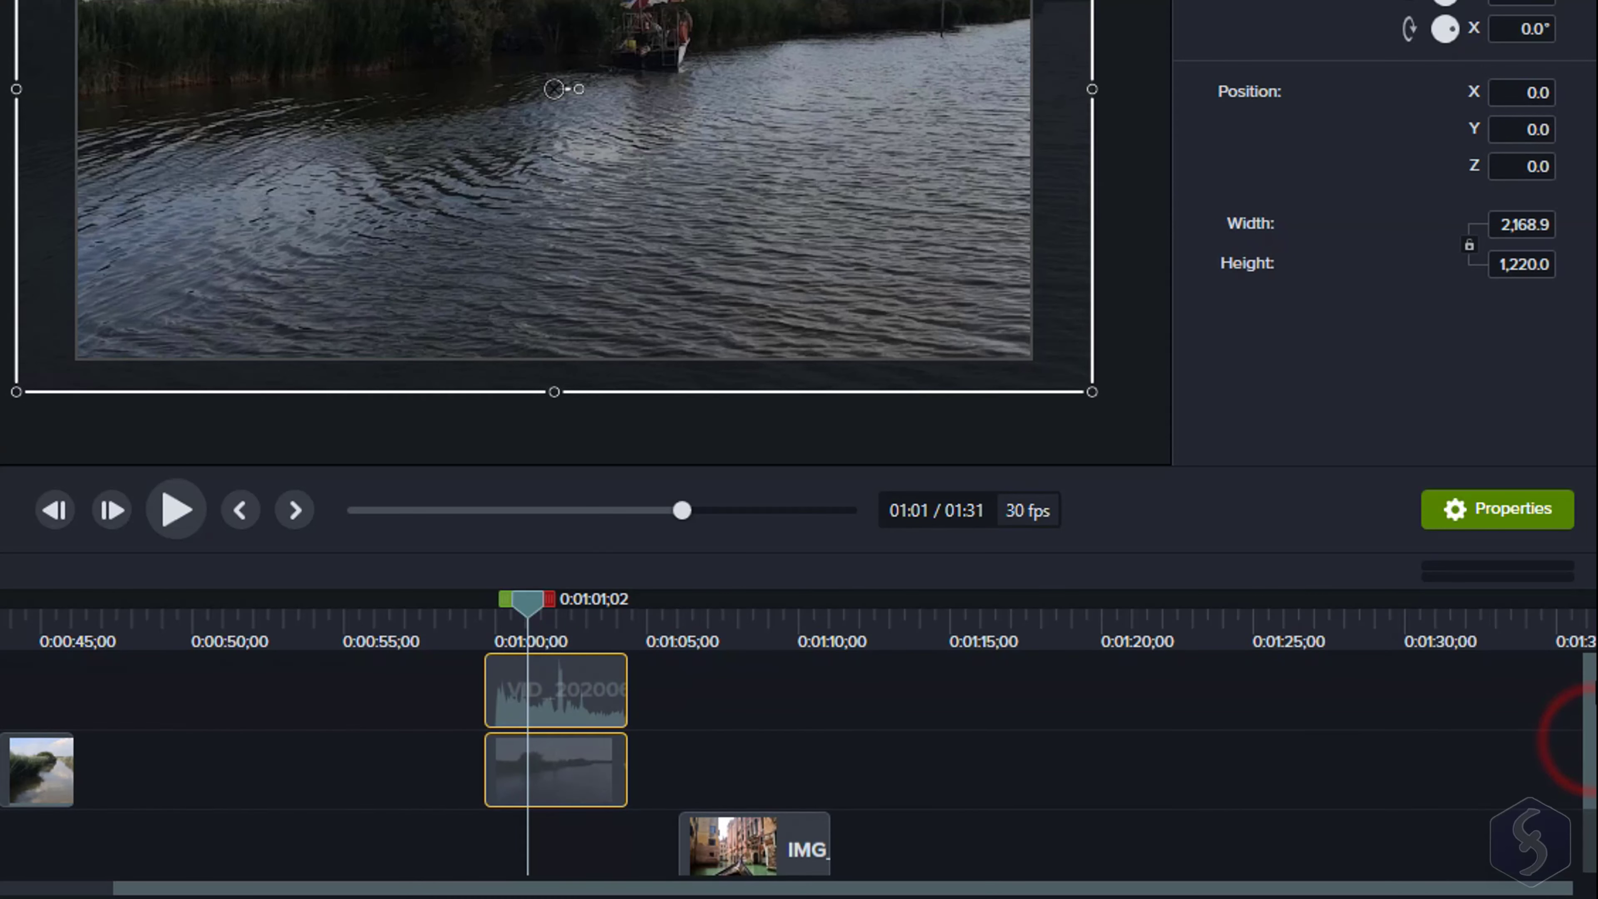
{"action": "left_click", "coordinate": [589, 778]}
{"action": "left_click_drag", "start_coordinate": [581, 703], "coordinate": [713, 703]}
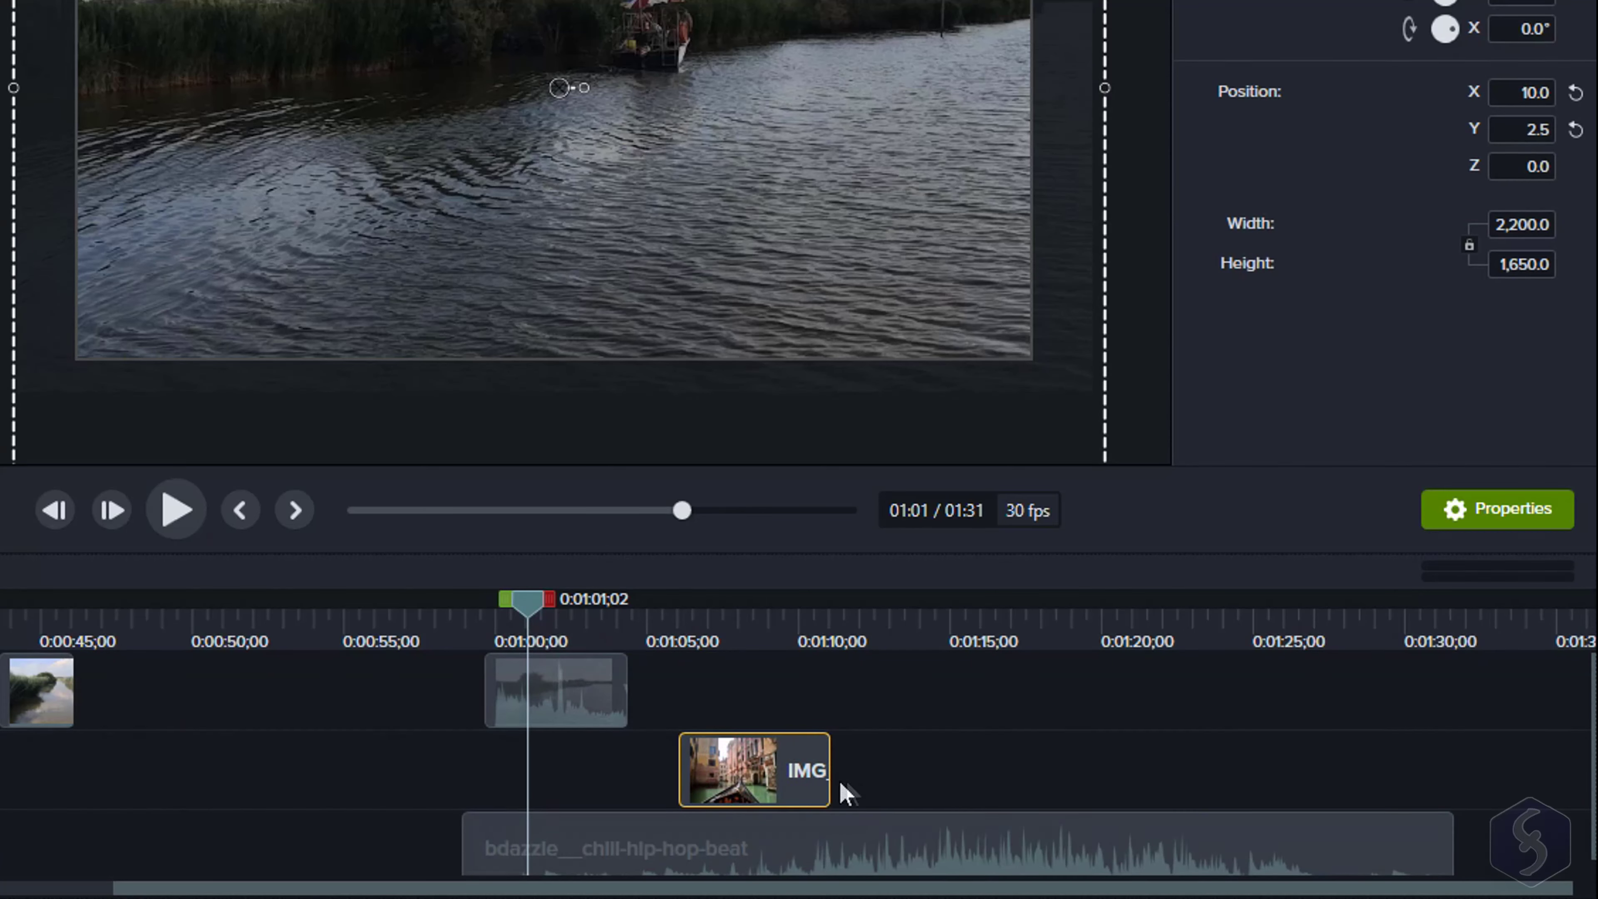
Split the Track 2 image clip at 0:01:08;15 and move its second part later on the same track
{"action": "right_click", "coordinate": [774, 779]}
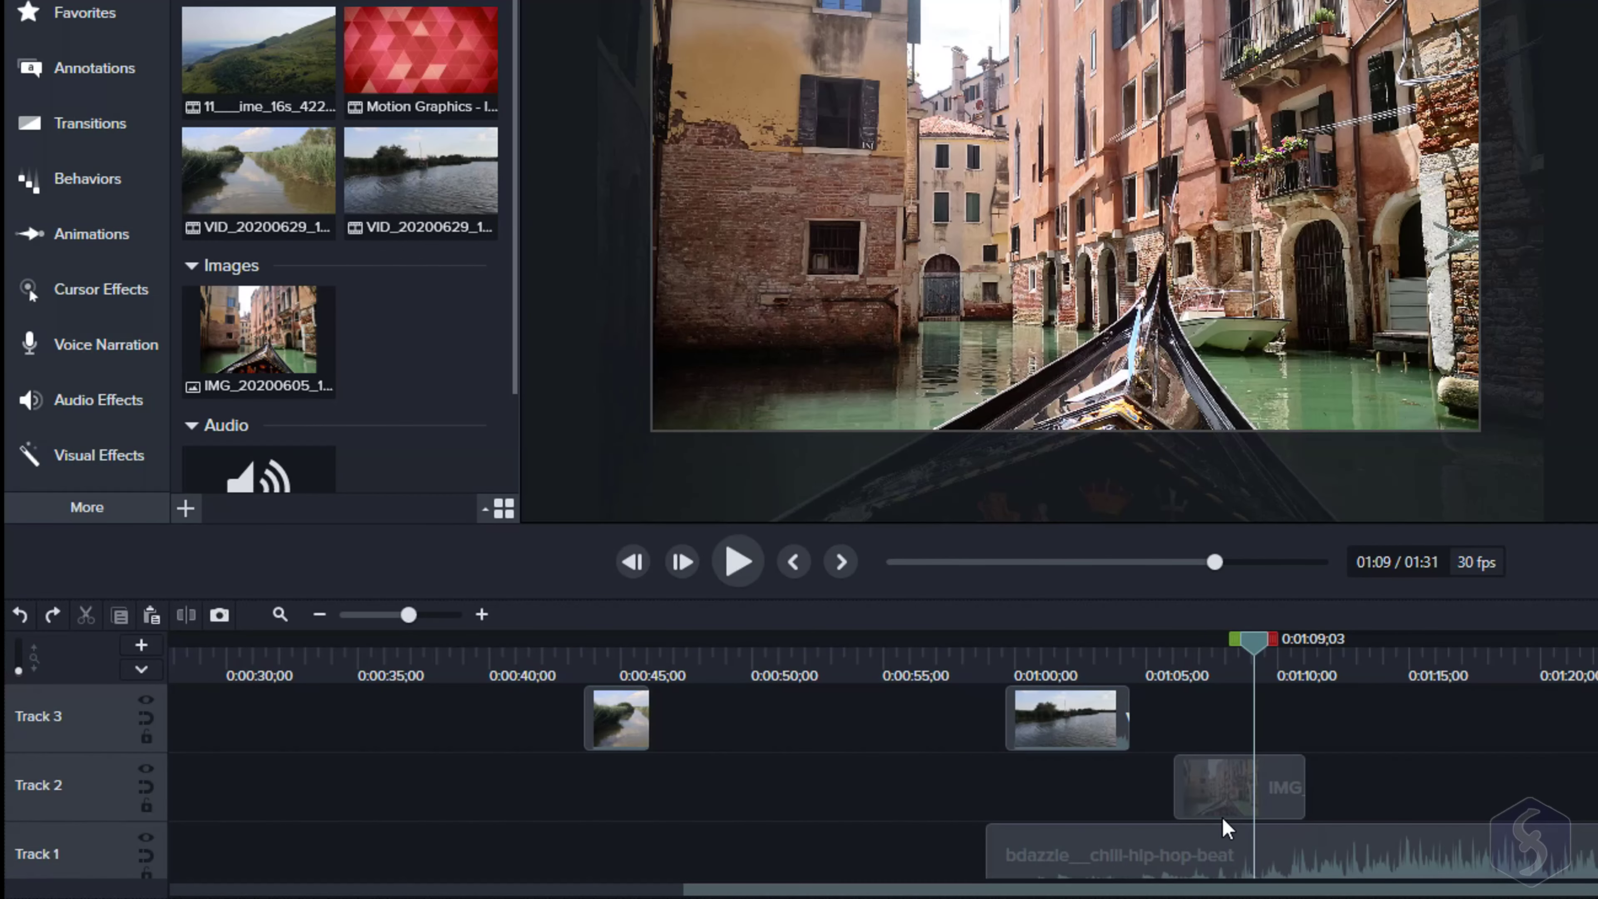
{"action": "left_click", "coordinate": [1220, 818]}
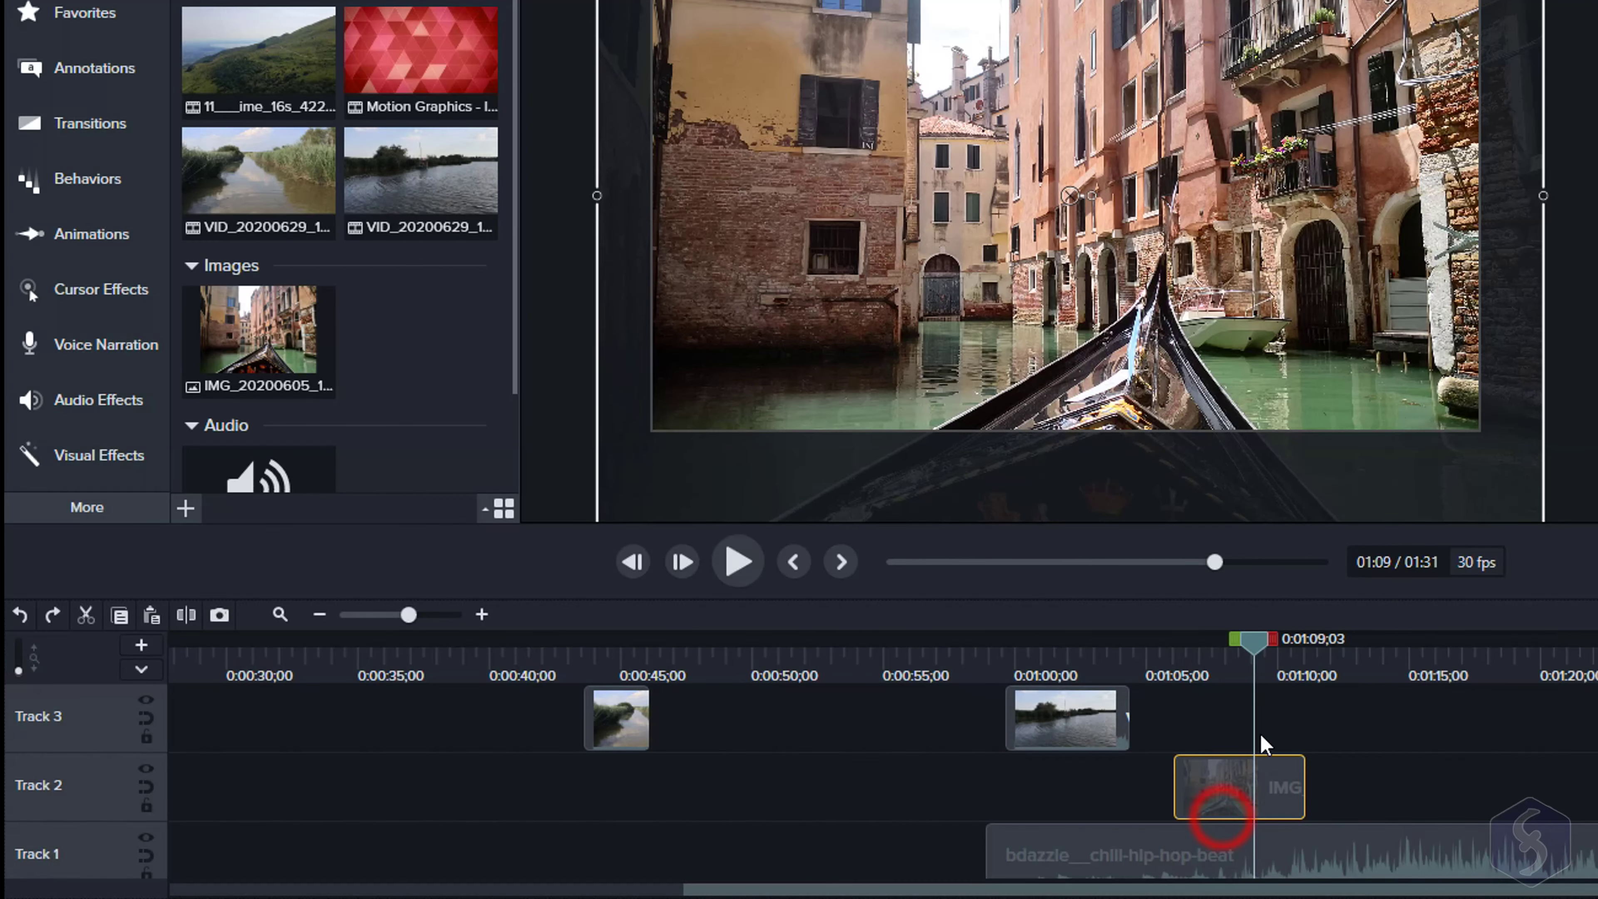
{"action": "left_click_drag", "start_coordinate": [1253, 654], "coordinate": [1237, 651]}
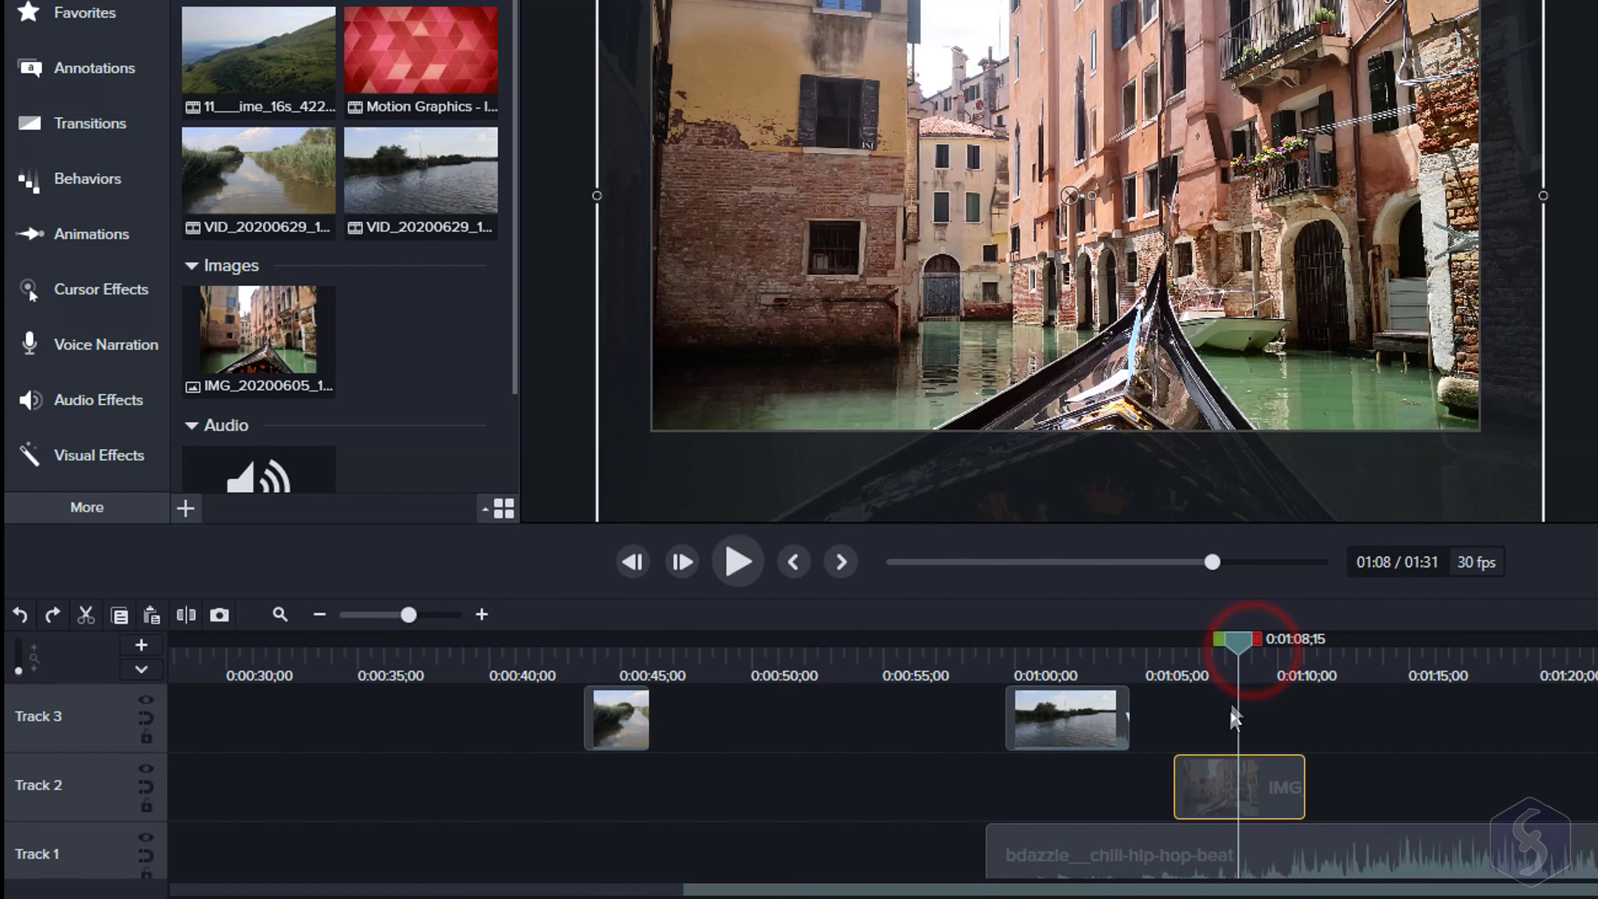
{"action": "left_click", "coordinate": [186, 615]}
{"action": "left_click_drag", "start_coordinate": [1211, 807], "coordinate": [1459, 795]}
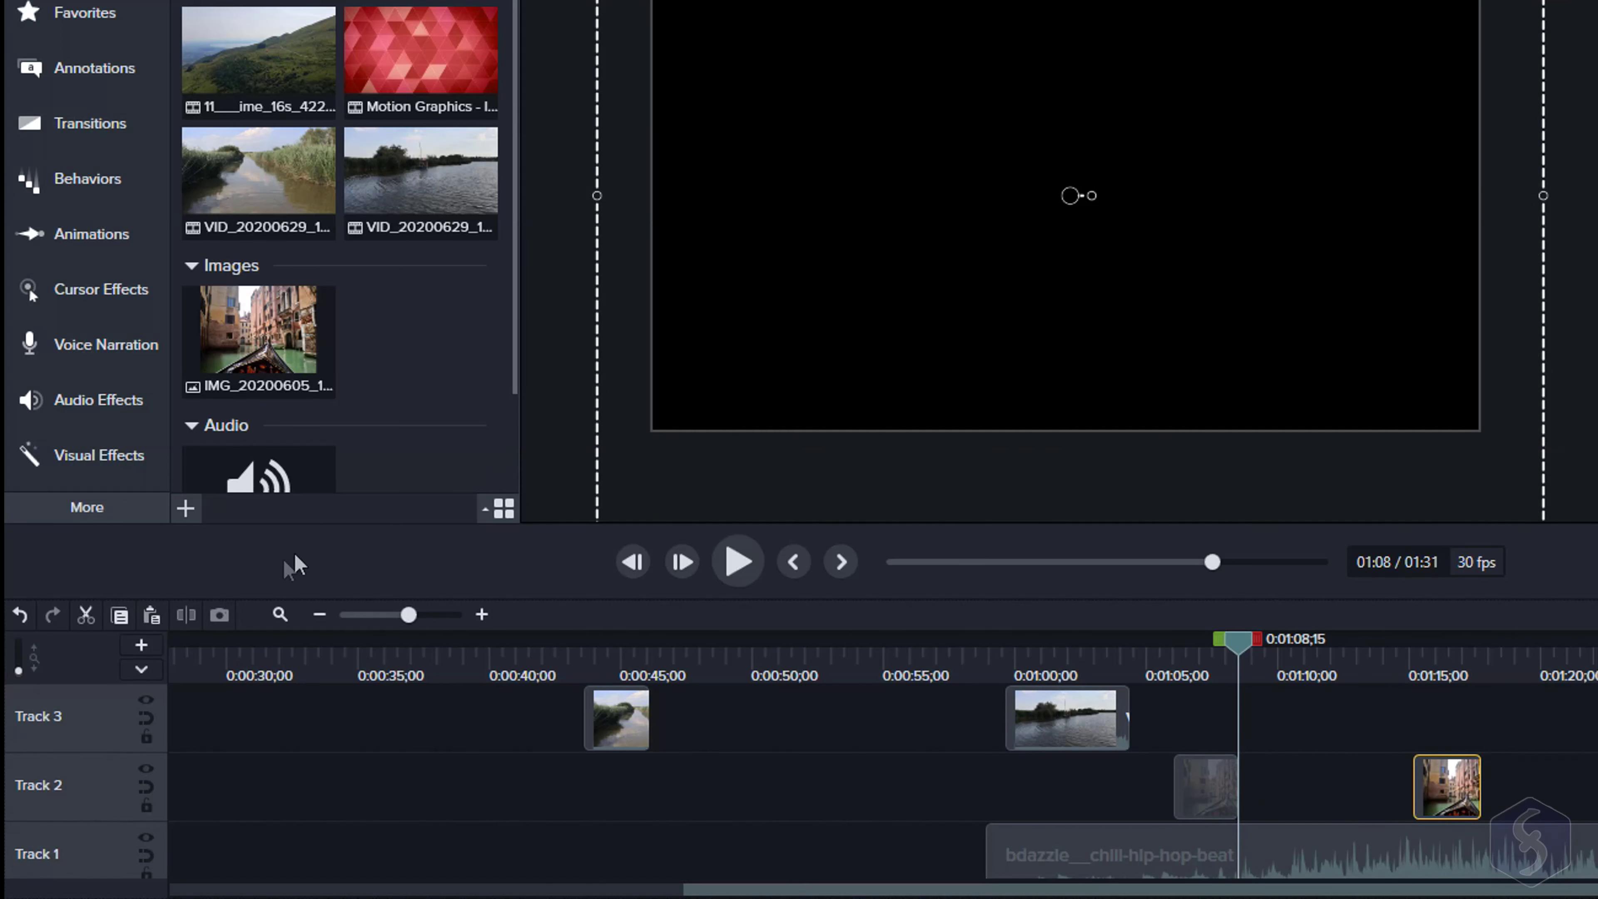
Undo the move of the split image piece, redo it, and undo both the move and the split
{"action": "left_click", "coordinate": [24, 621]}
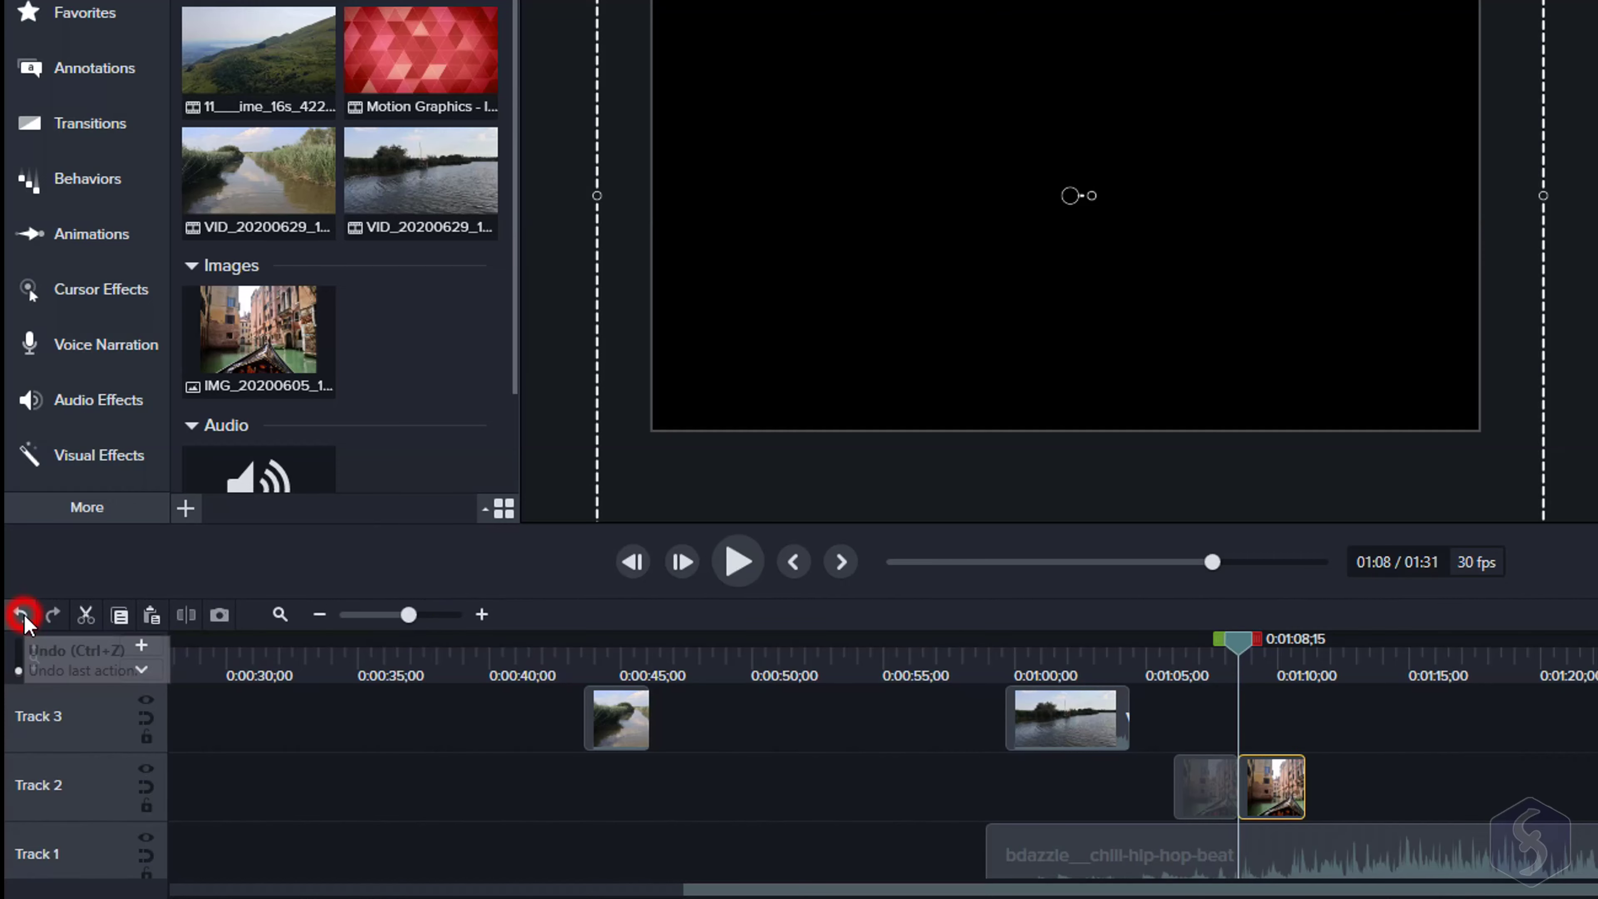
{"action": "left_click", "coordinate": [52, 616]}
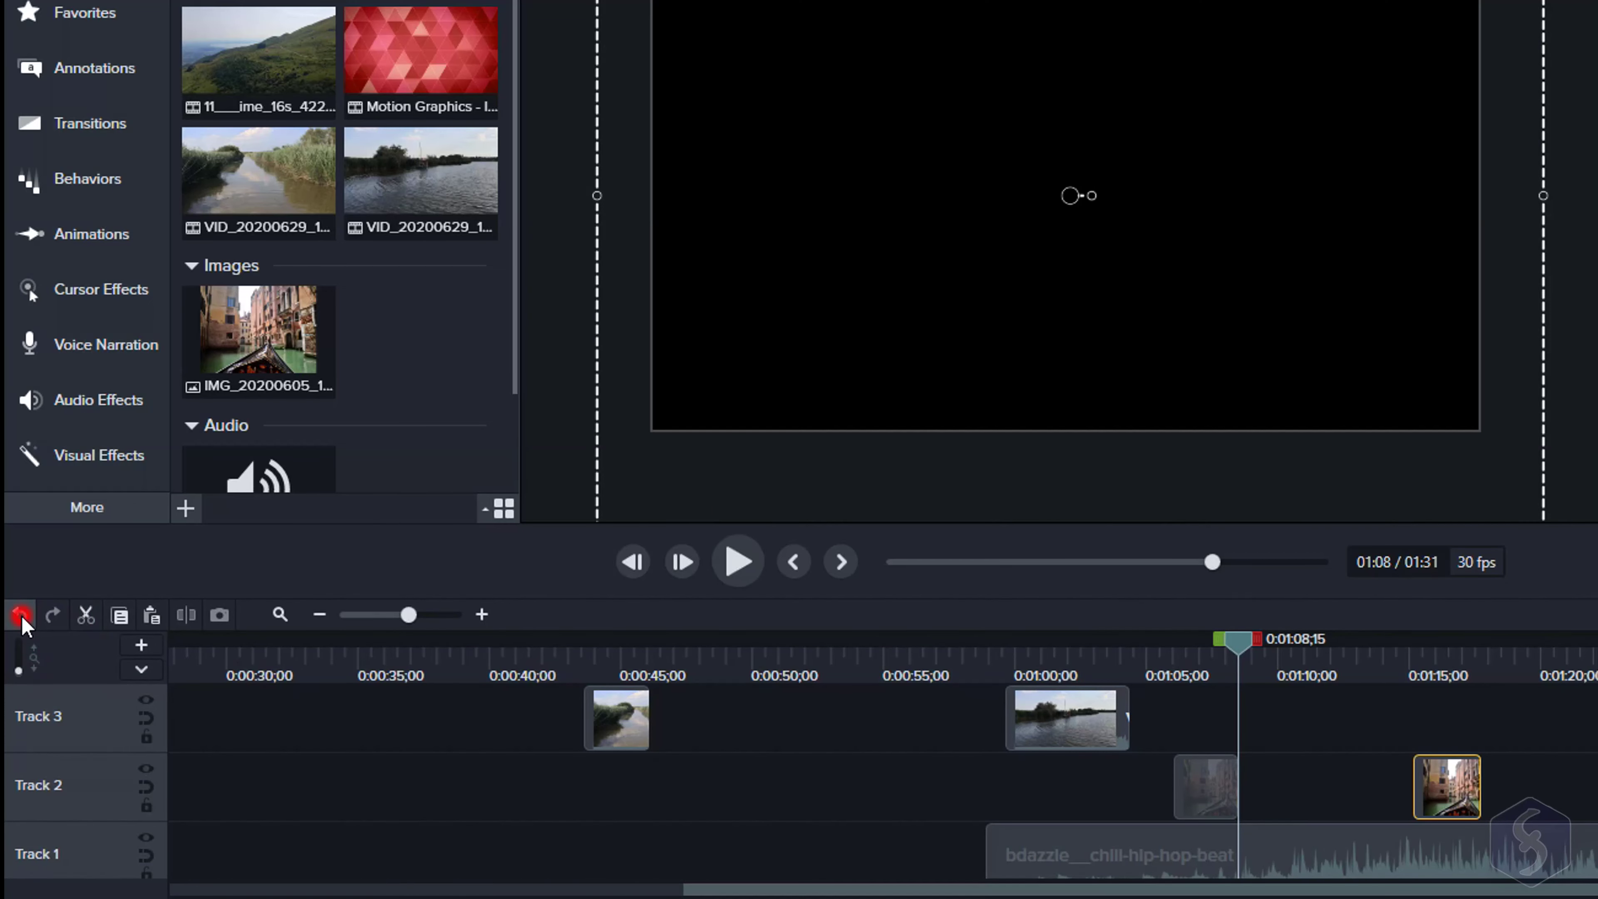
{"action": "left_click", "coordinate": [21, 617]}
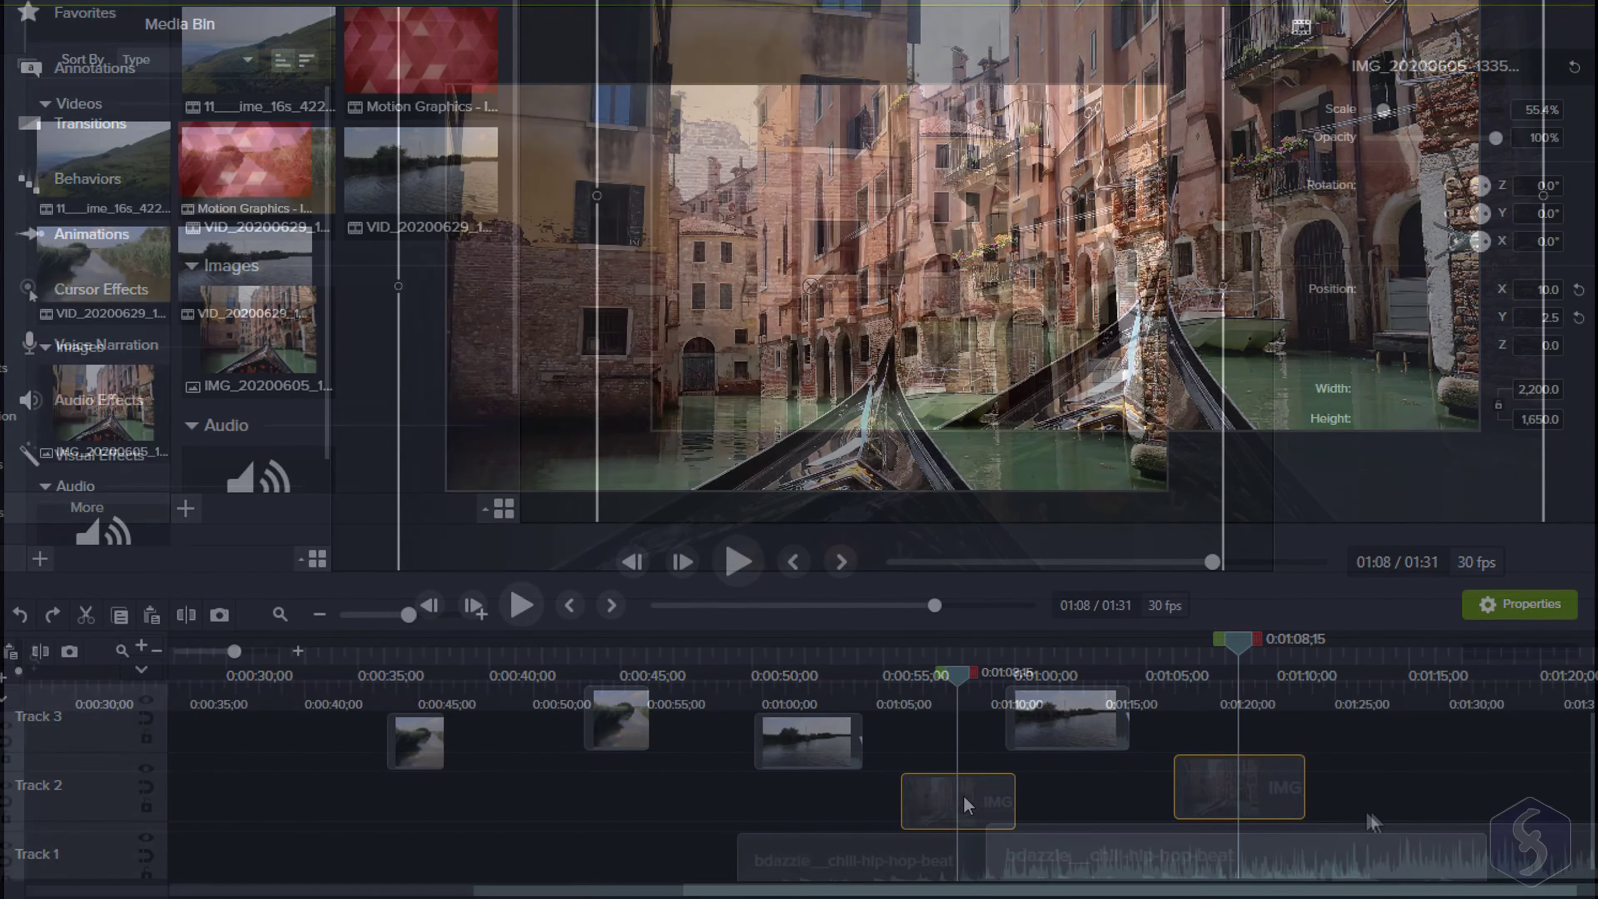
Shorten the image clip by trimming its end back close to its start
{"action": "left_click", "coordinate": [1234, 790]}
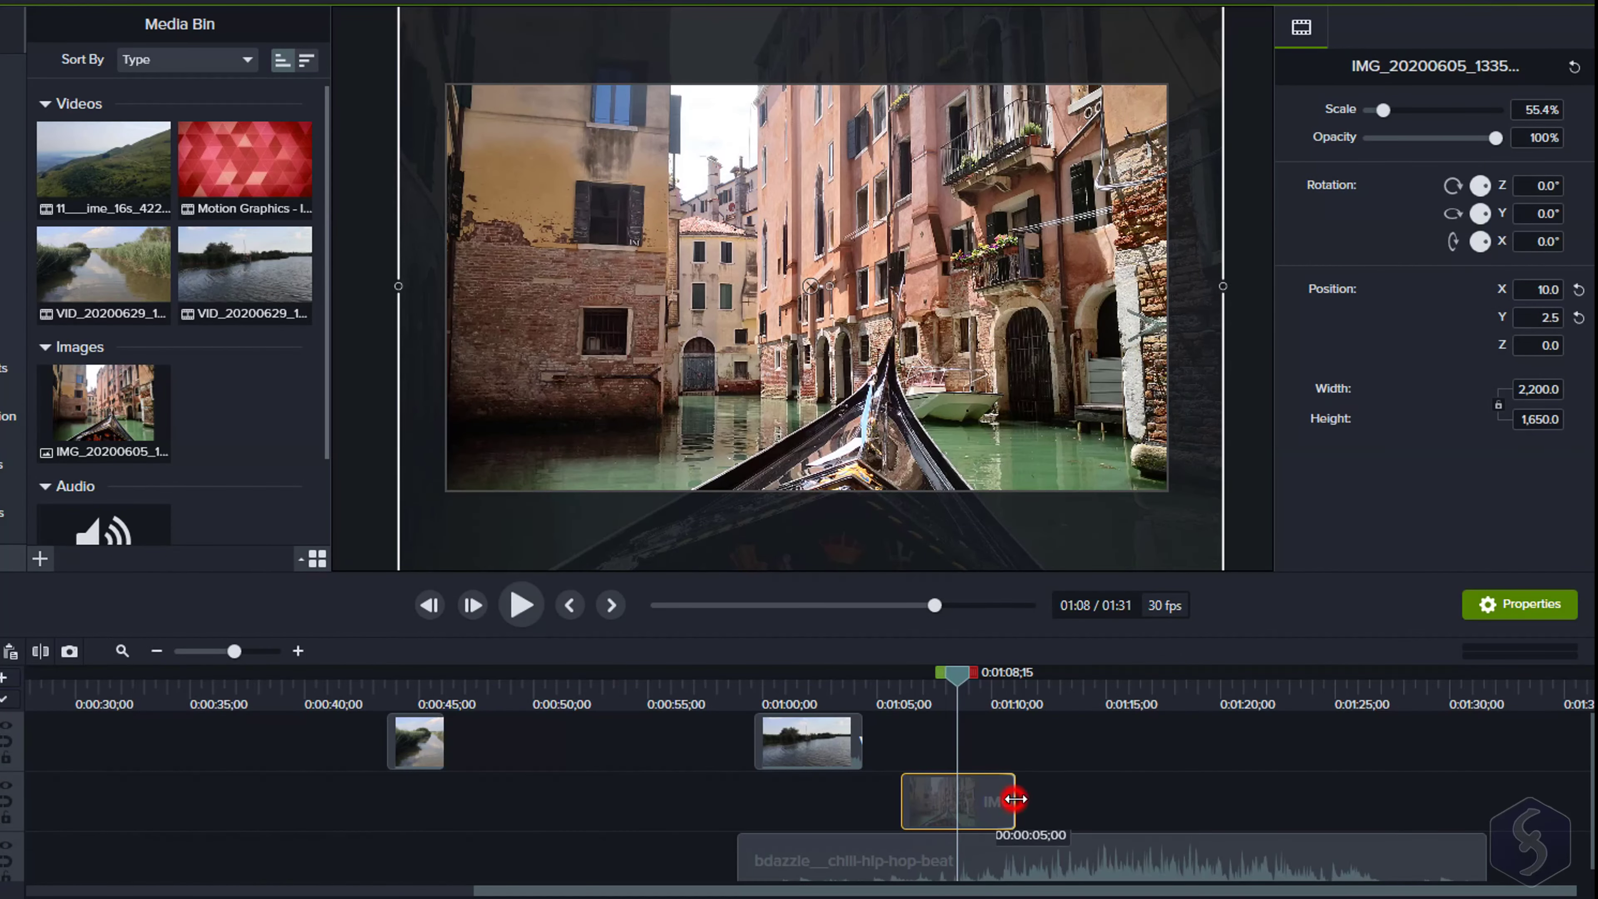
{"action": "left_click_drag", "start_coordinate": [1015, 798], "coordinate": [917, 801]}
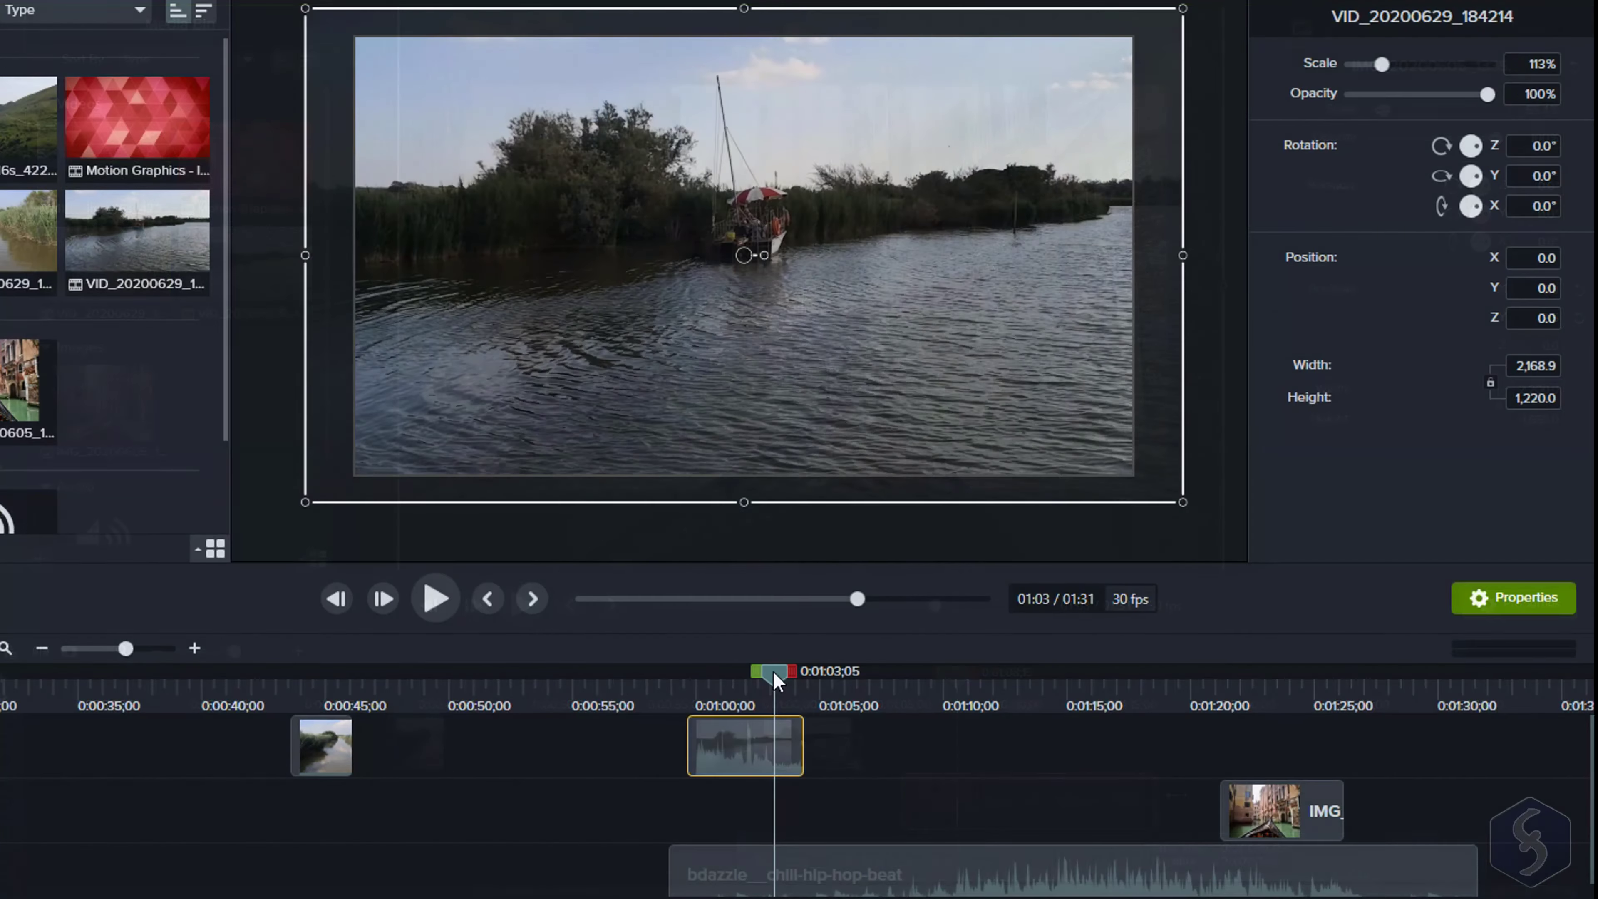
Trim the end of the lake clip back to about 0:01:00, play the shortened clip, and undo the trim
{"action": "left_click_drag", "start_coordinate": [832, 672], "coordinate": [780, 672]}
{"action": "left_click_drag", "start_coordinate": [802, 744], "coordinate": [705, 743]}
{"action": "left_click", "coordinate": [436, 598]}
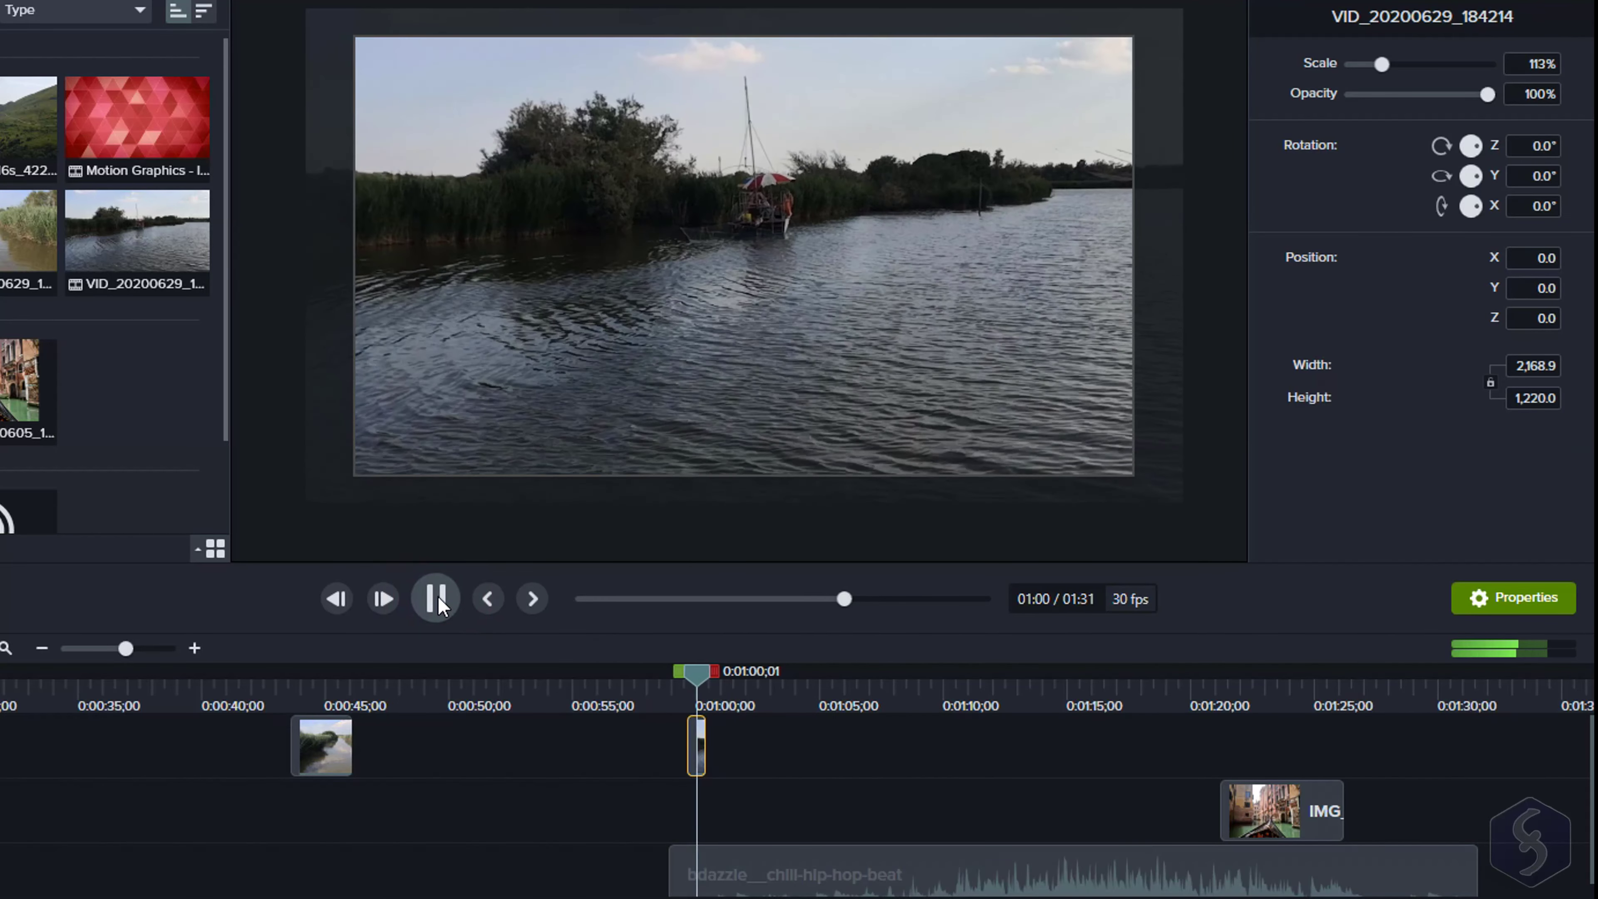
{"action": "left_click", "coordinate": [436, 598]}
{"action": "key", "text": "ctrl+z"}
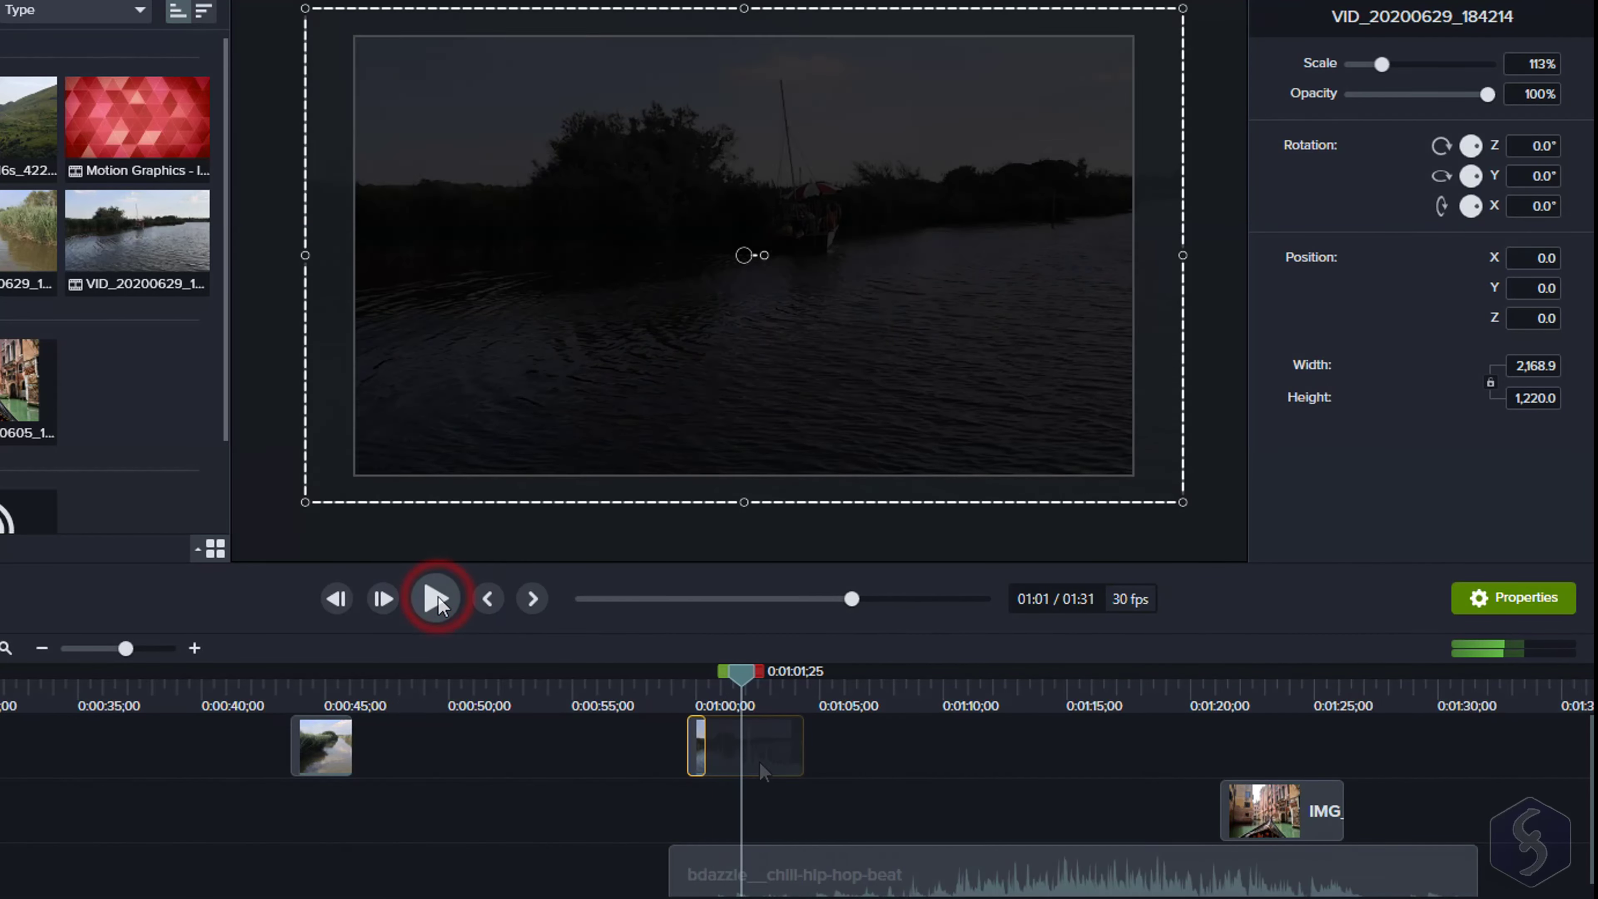
Add Clip Speed to the lake clip, slow it to 0.31x by stretching its duration, and play it back
{"action": "right_click", "coordinate": [775, 745]}
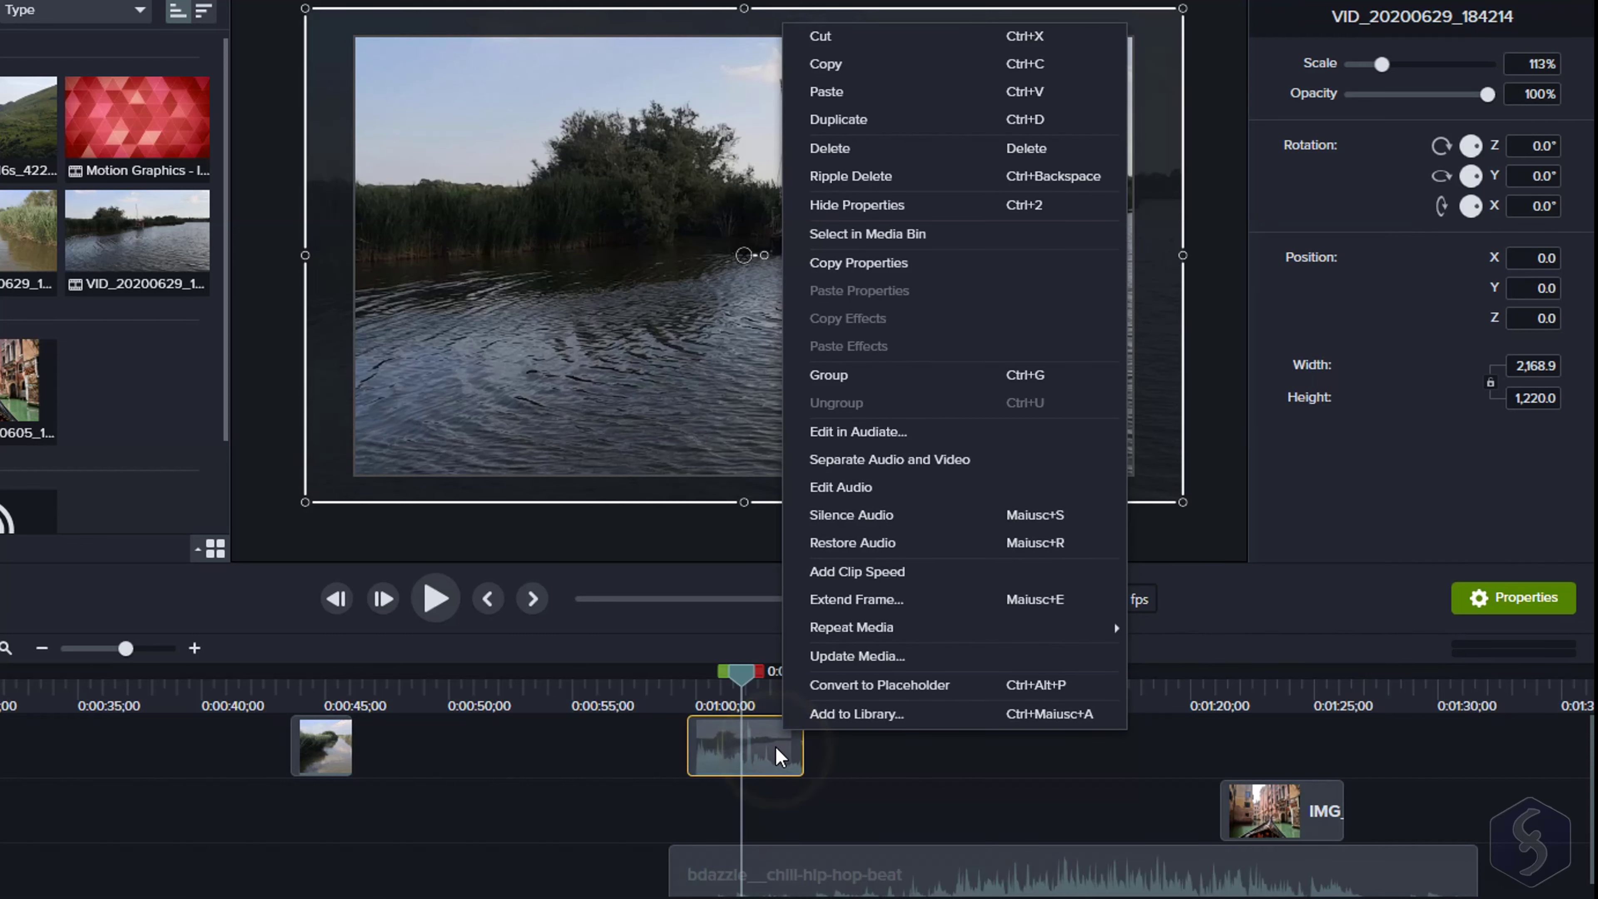
{"action": "left_click", "coordinate": [983, 573]}
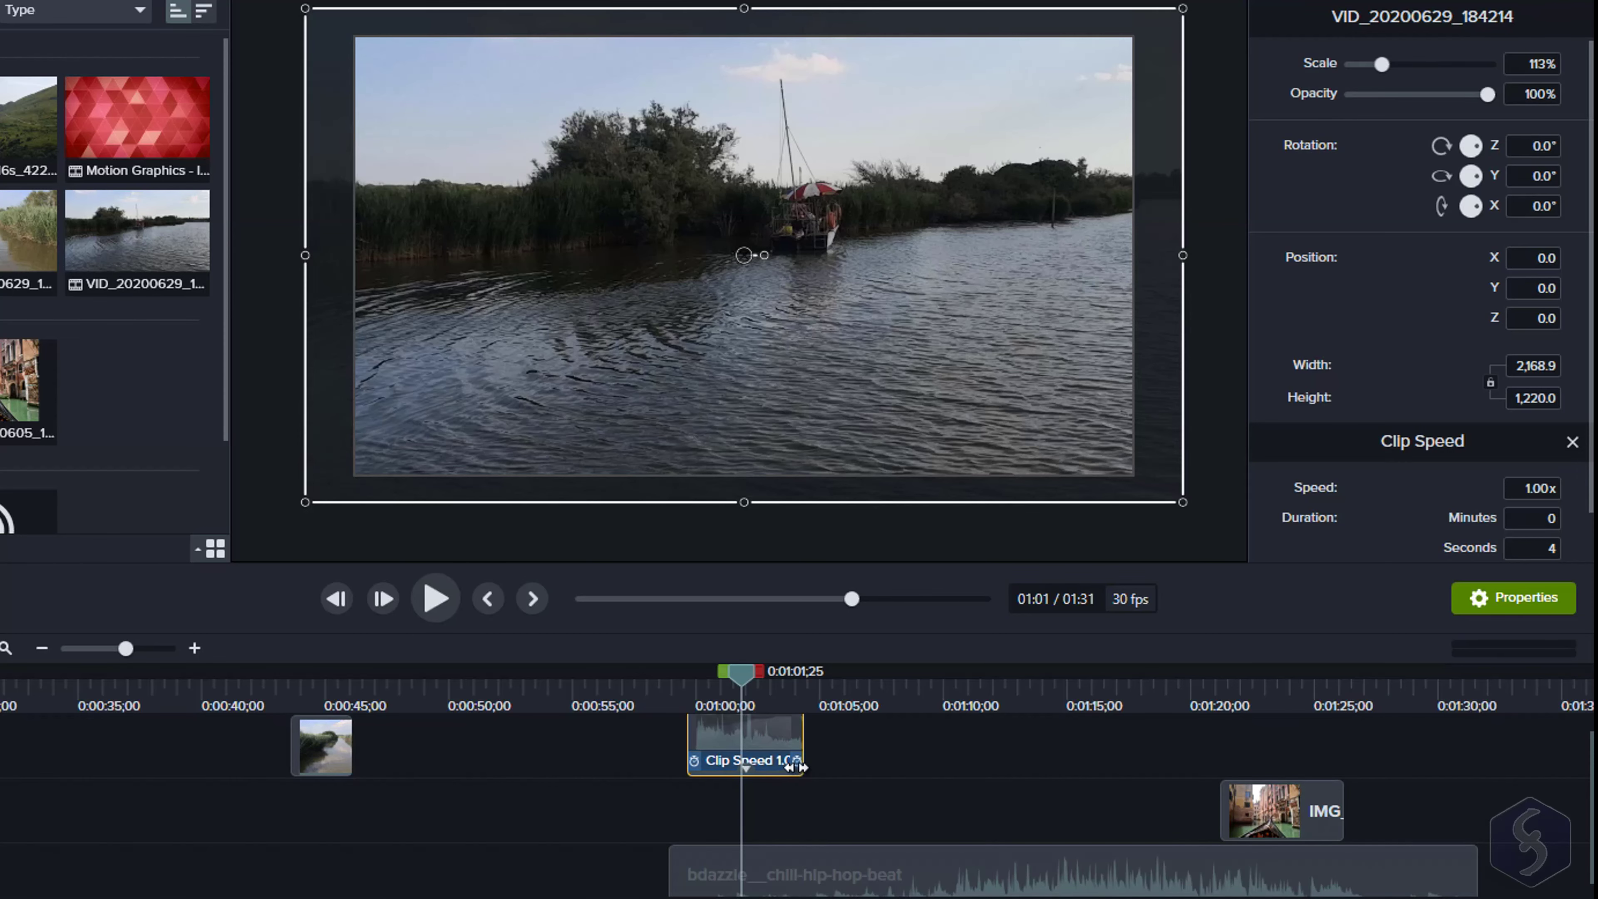
{"action": "left_click_drag", "start_coordinate": [796, 760], "coordinate": [1062, 772]}
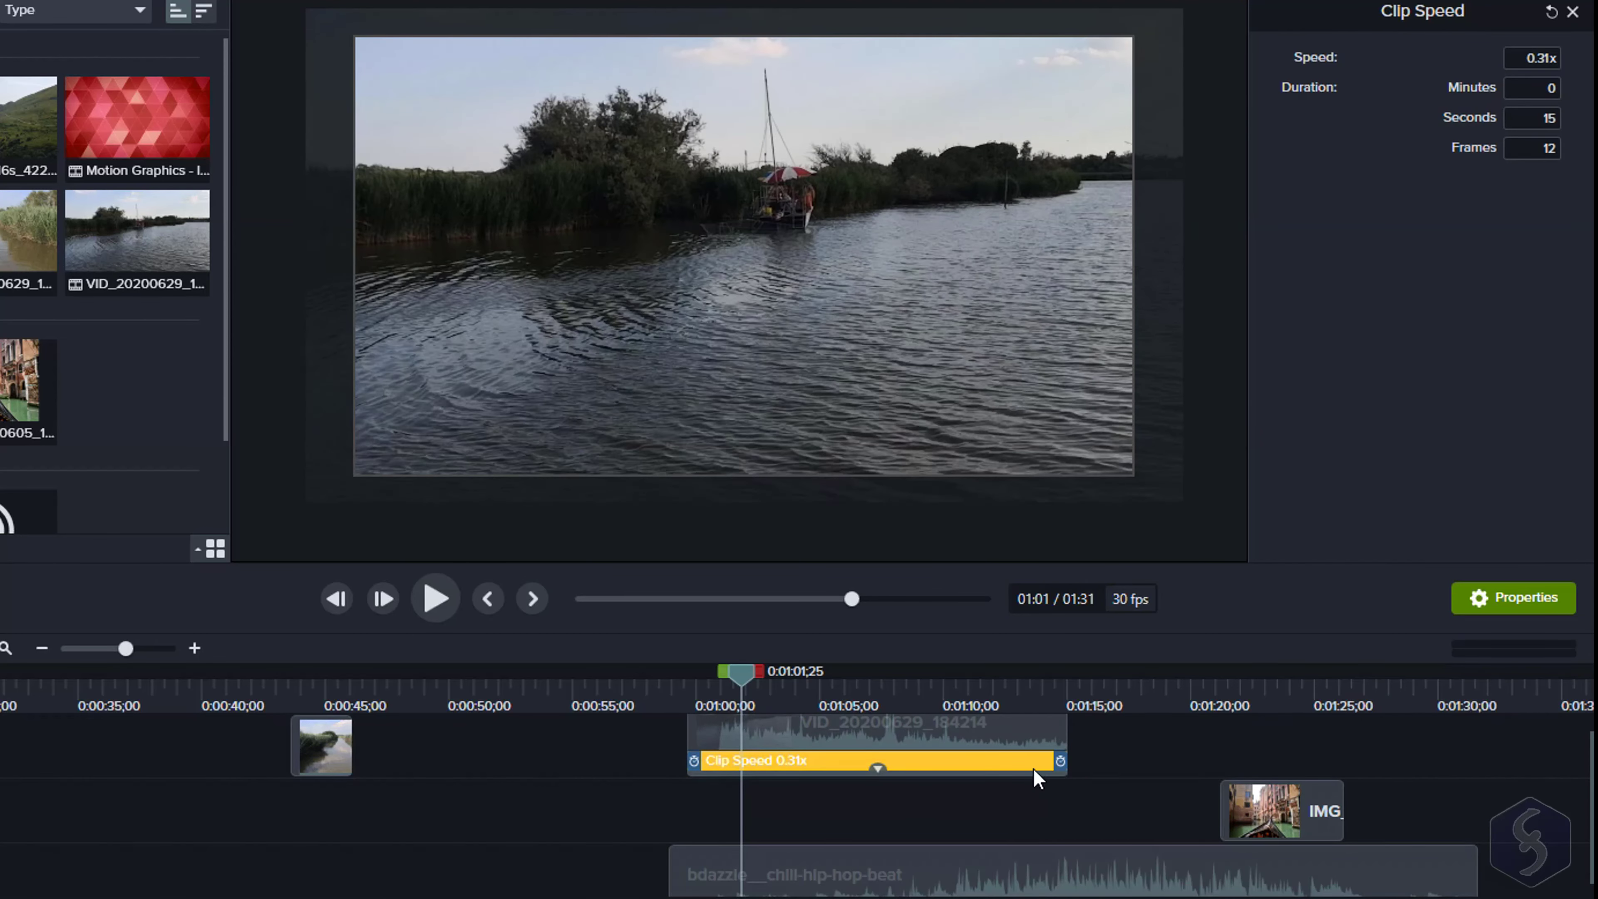
{"action": "left_click", "coordinate": [673, 689]}
{"action": "left_click", "coordinate": [434, 598]}
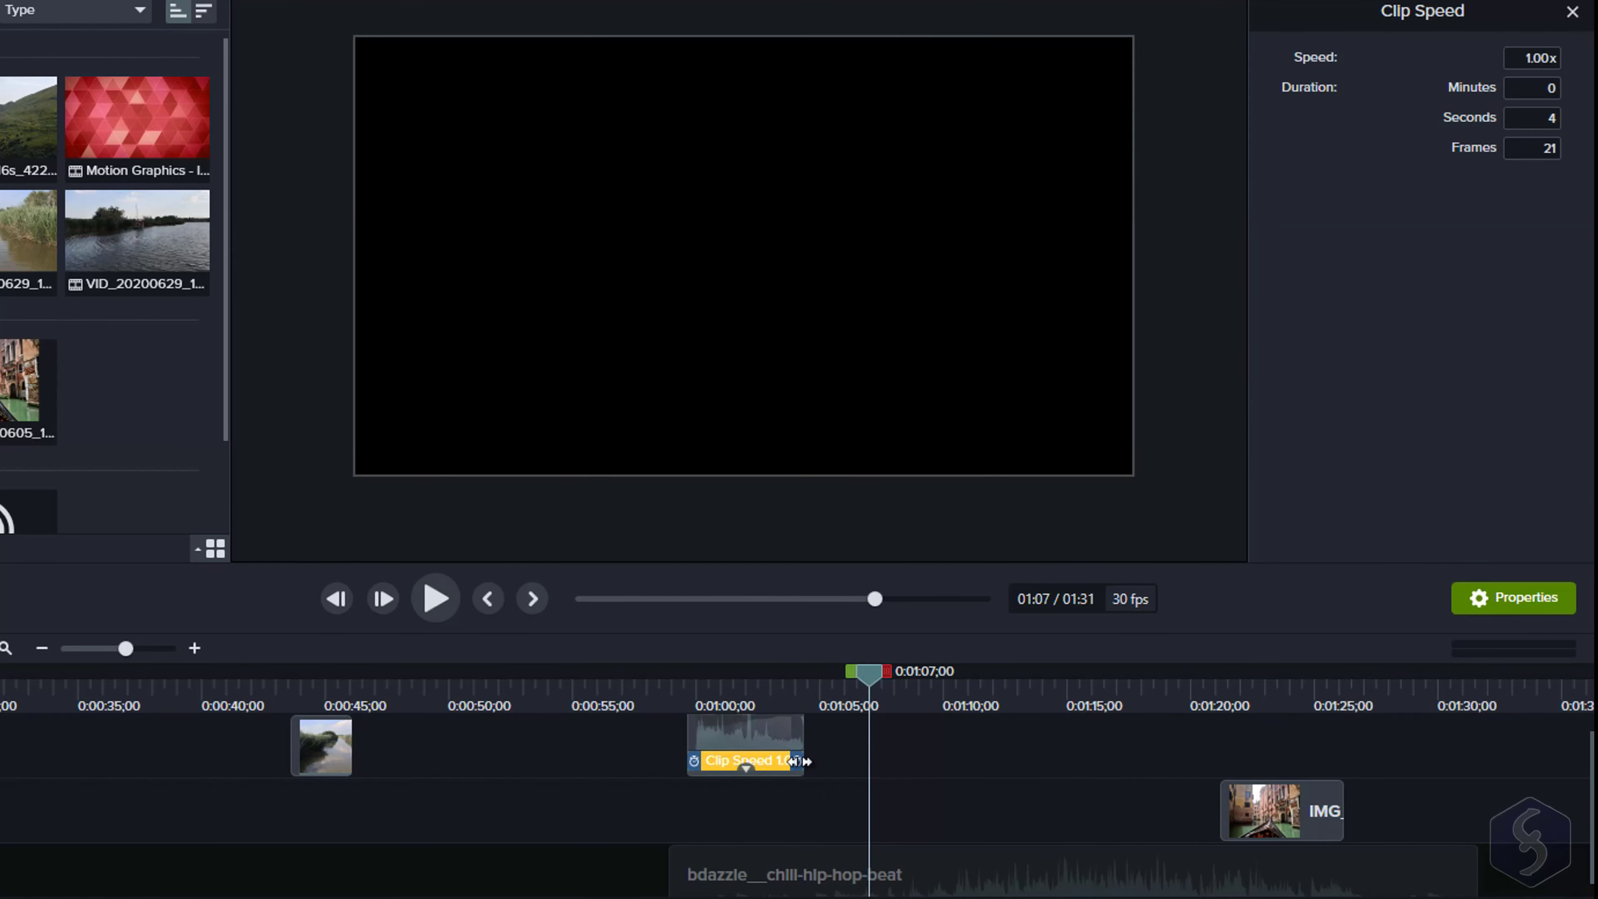
Speed up the lake clip by shortening its Clip Speed duration, and scrub through the result
{"action": "left_click_drag", "start_coordinate": [813, 760], "coordinate": [730, 760]}
{"action": "left_click_drag", "start_coordinate": [689, 679], "coordinate": [745, 684]}
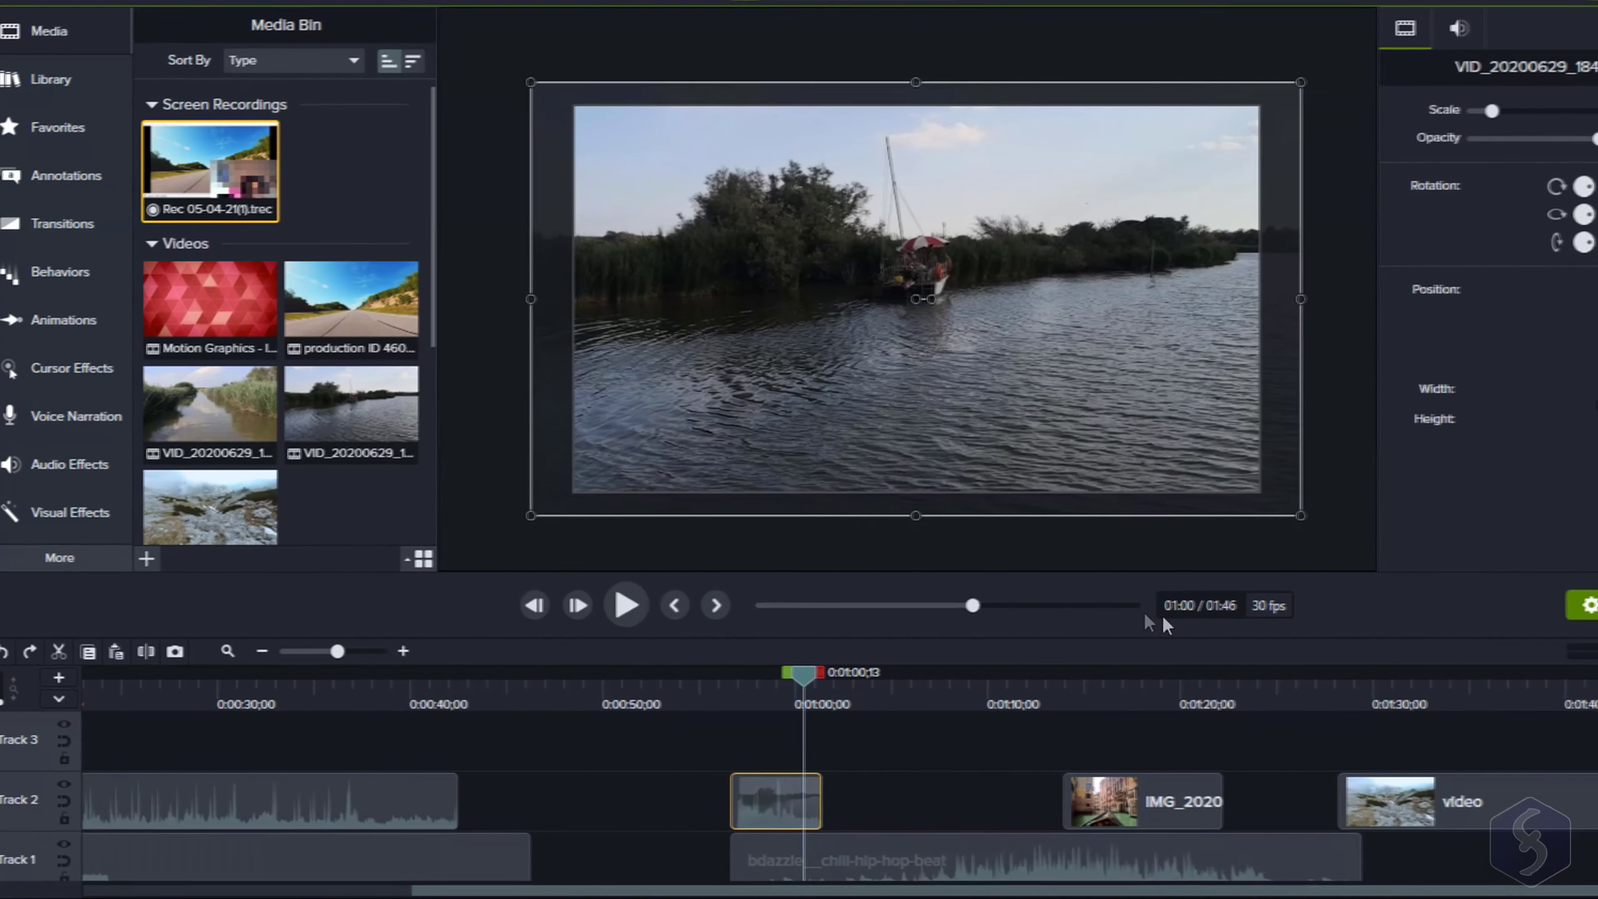
Open the clip properties and compare the settings available for the image, music and video clips
{"action": "left_click", "coordinate": [1582, 605]}
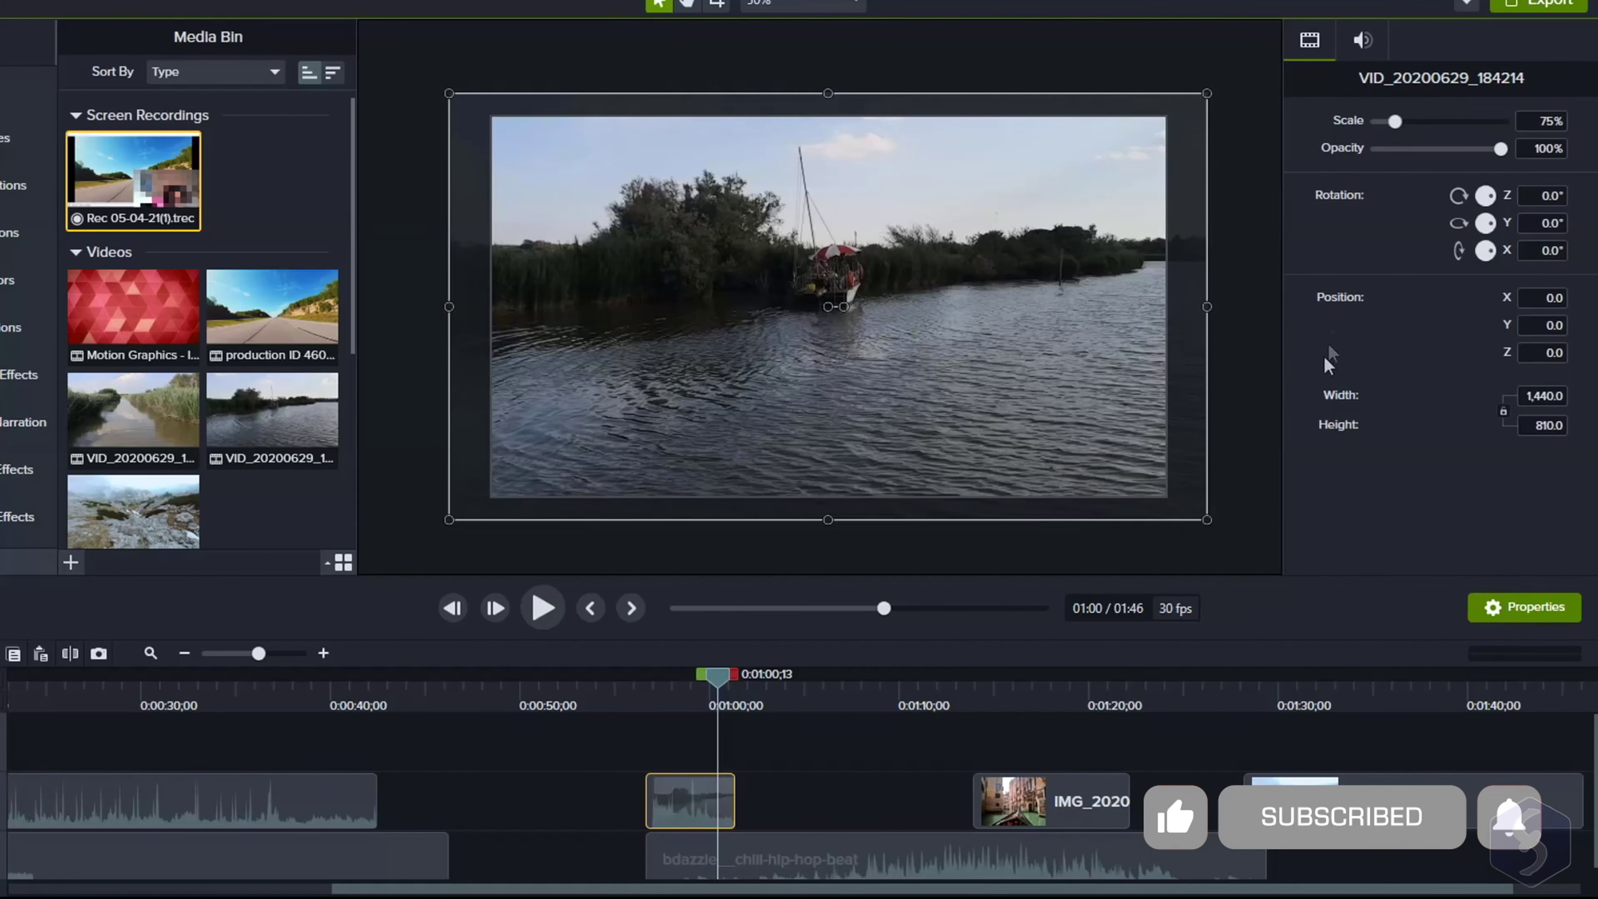
{"action": "left_click", "coordinate": [1064, 809]}
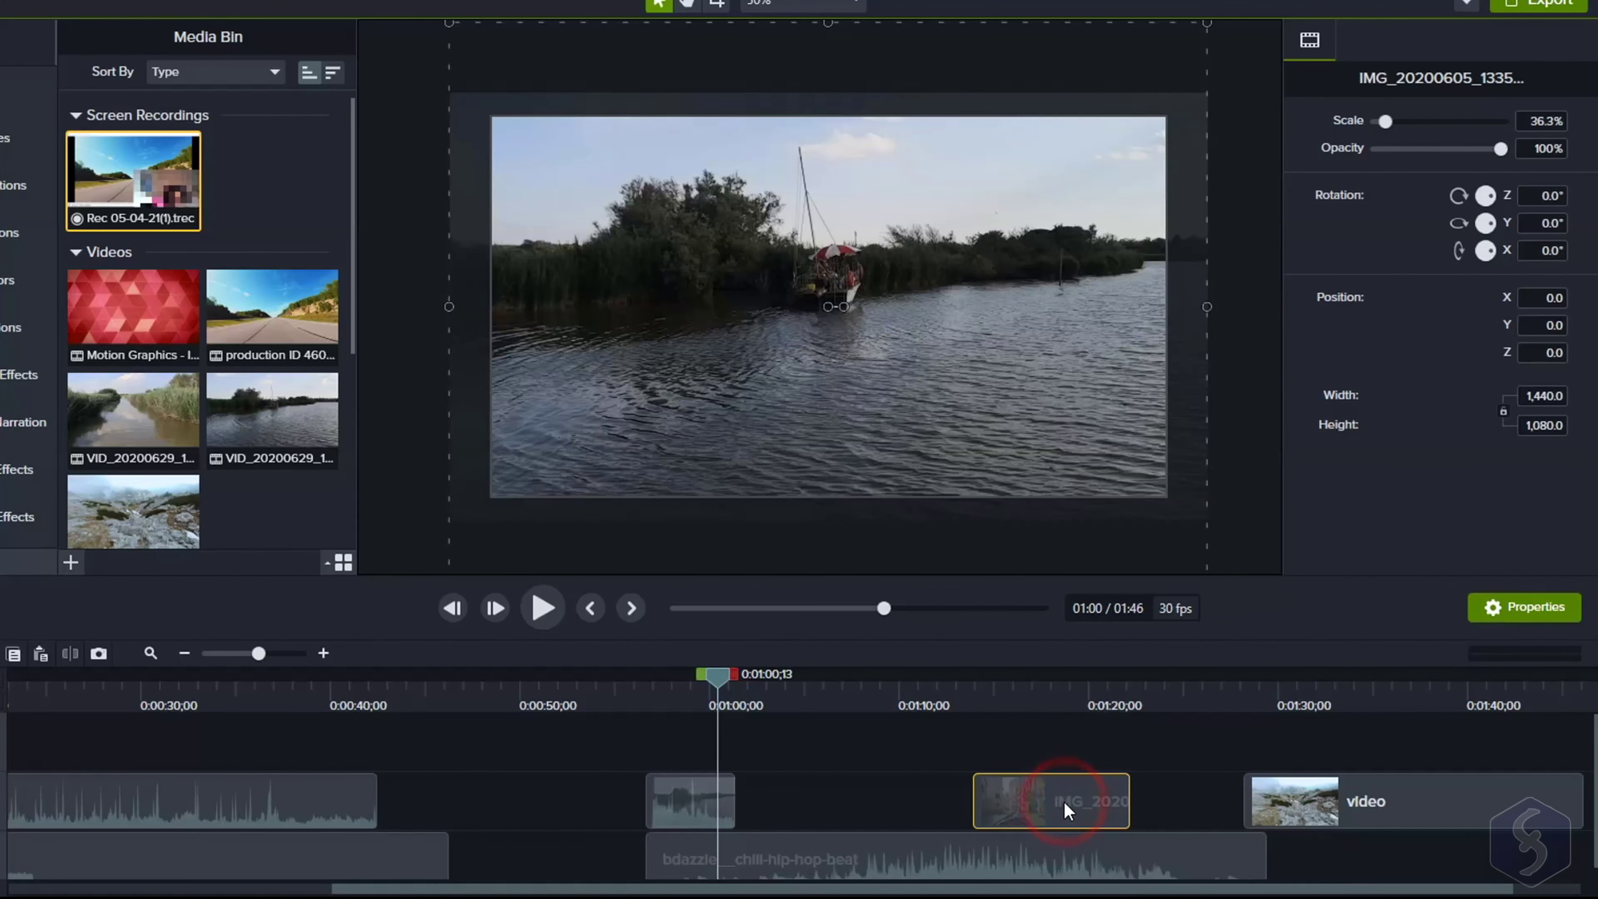
{"action": "left_click", "coordinate": [988, 856]}
{"action": "left_click", "coordinate": [1337, 825]}
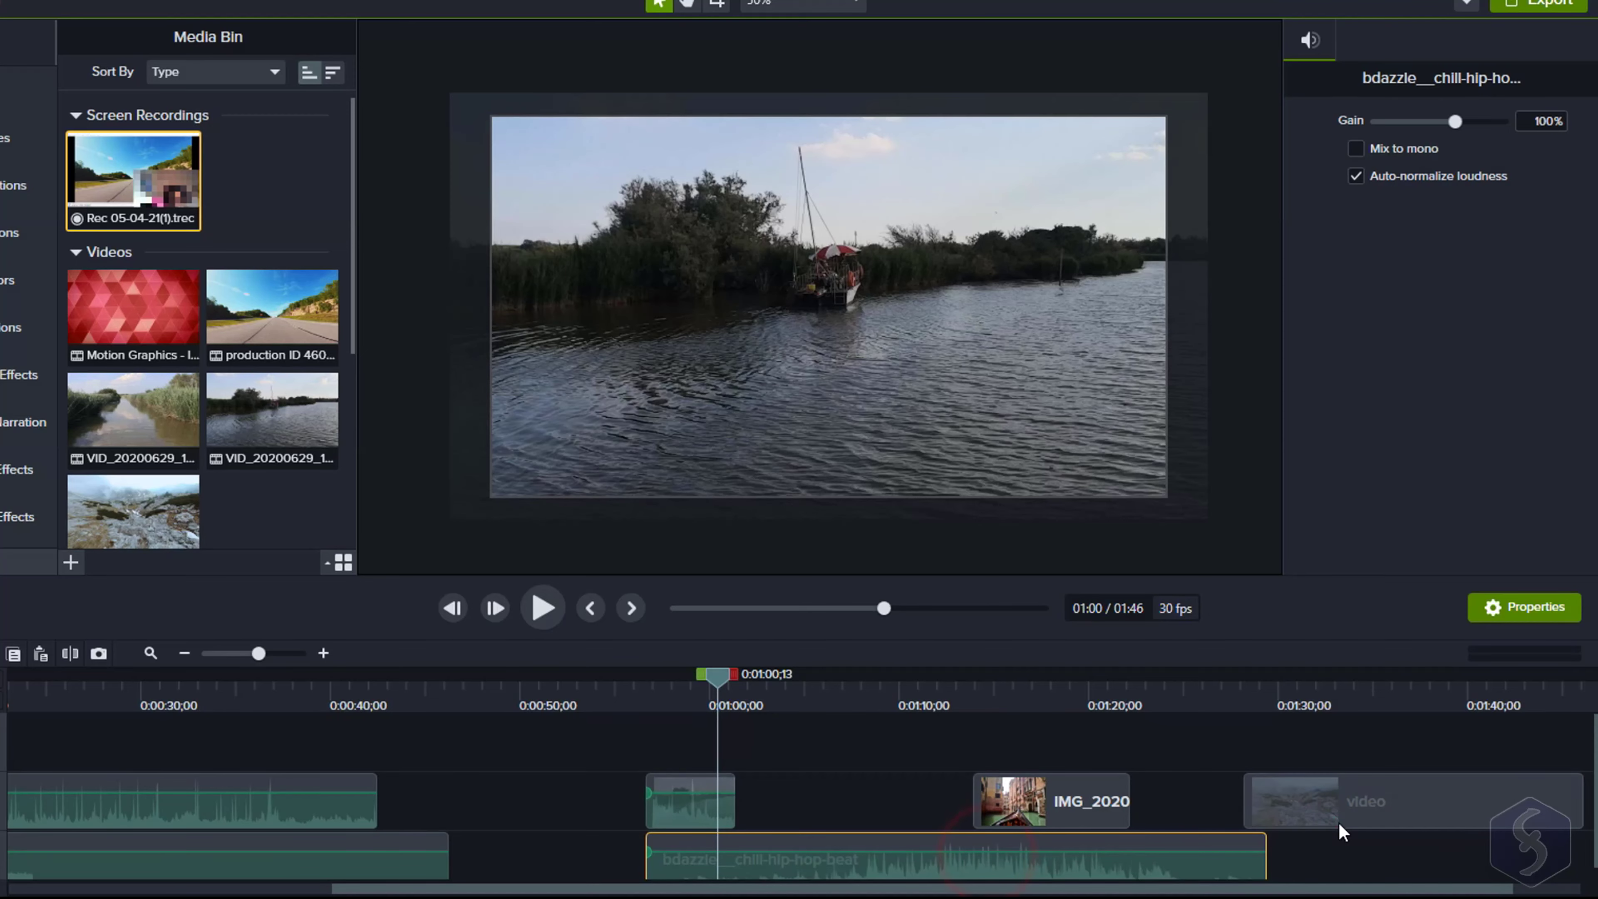
{"action": "left_click", "coordinate": [1062, 800]}
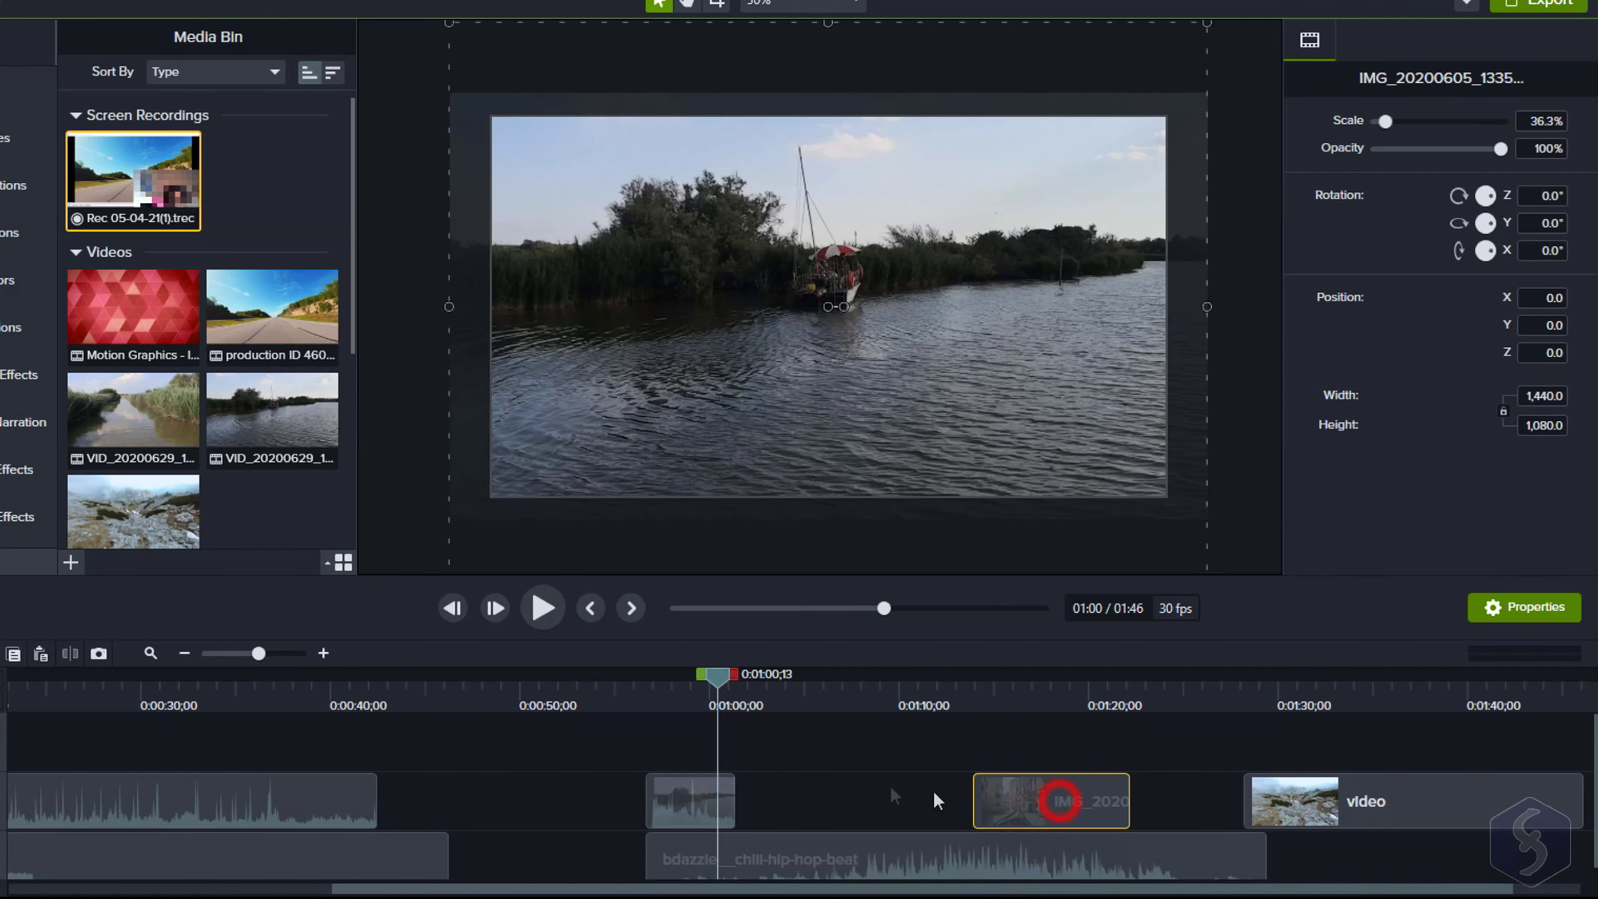
Select the lake clip on Track 2 and scale it to 66.5%
{"action": "left_click", "coordinate": [671, 796]}
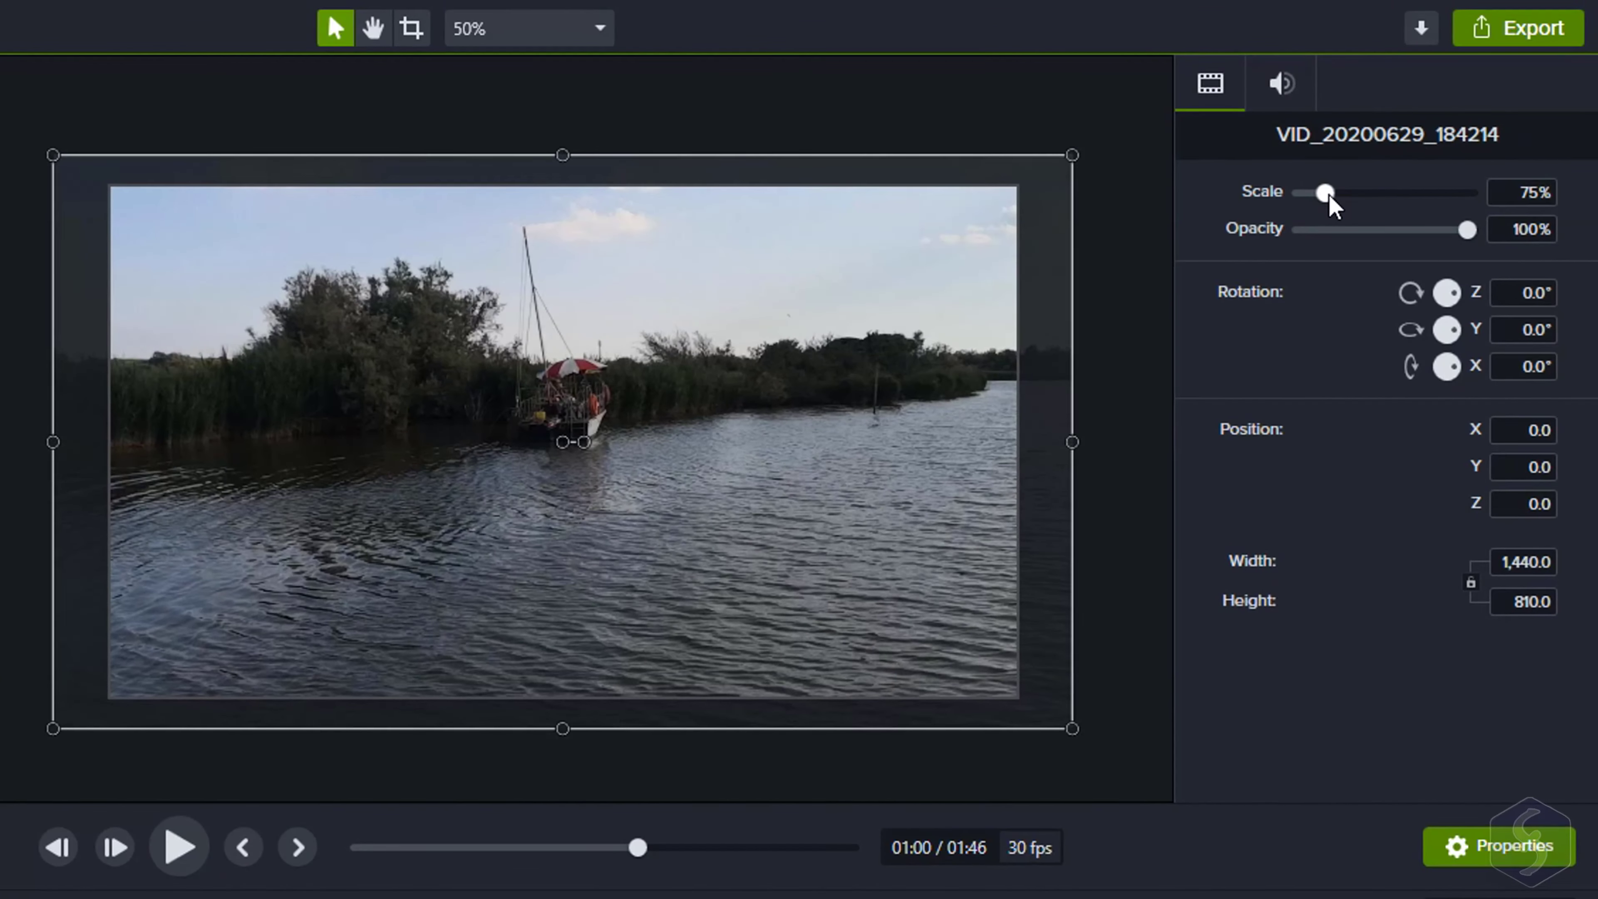
{"action": "left_click_drag", "start_coordinate": [1395, 121], "coordinate": [1400, 123]}
{"action": "left_click_drag", "start_coordinate": [1336, 196], "coordinate": [1321, 193]}
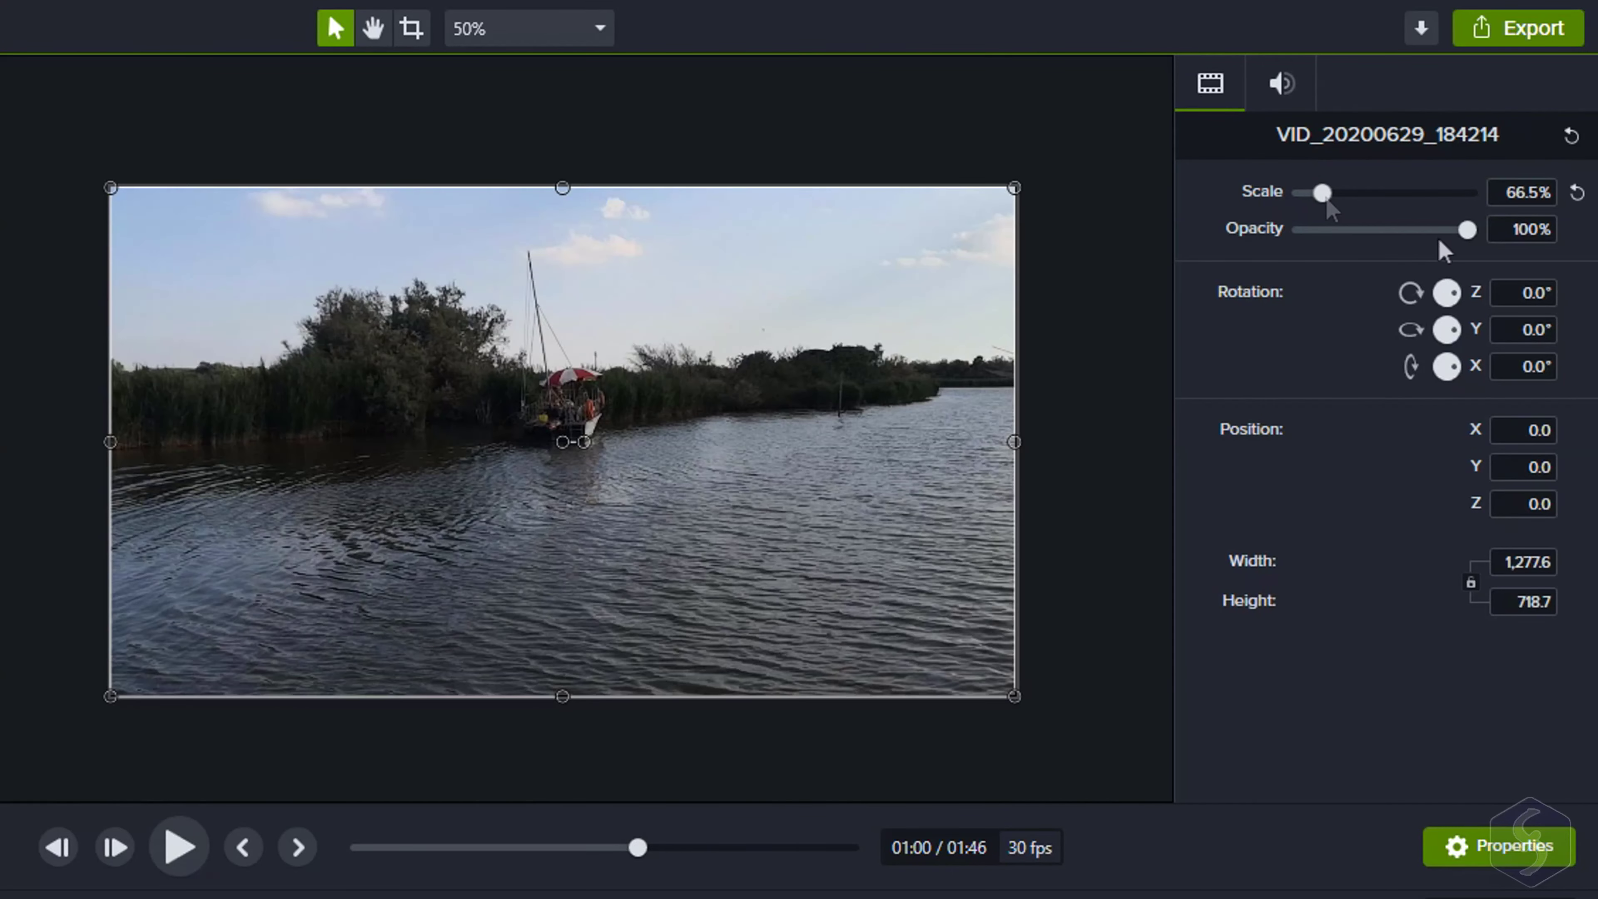
Rotate the lake clip 26.6° on Z and 14.0° on Y, and set its position to X 10 and Y 20
{"action": "left_click_drag", "start_coordinate": [1463, 230], "coordinate": [1442, 289]}
{"action": "left_click", "coordinate": [1452, 329]}
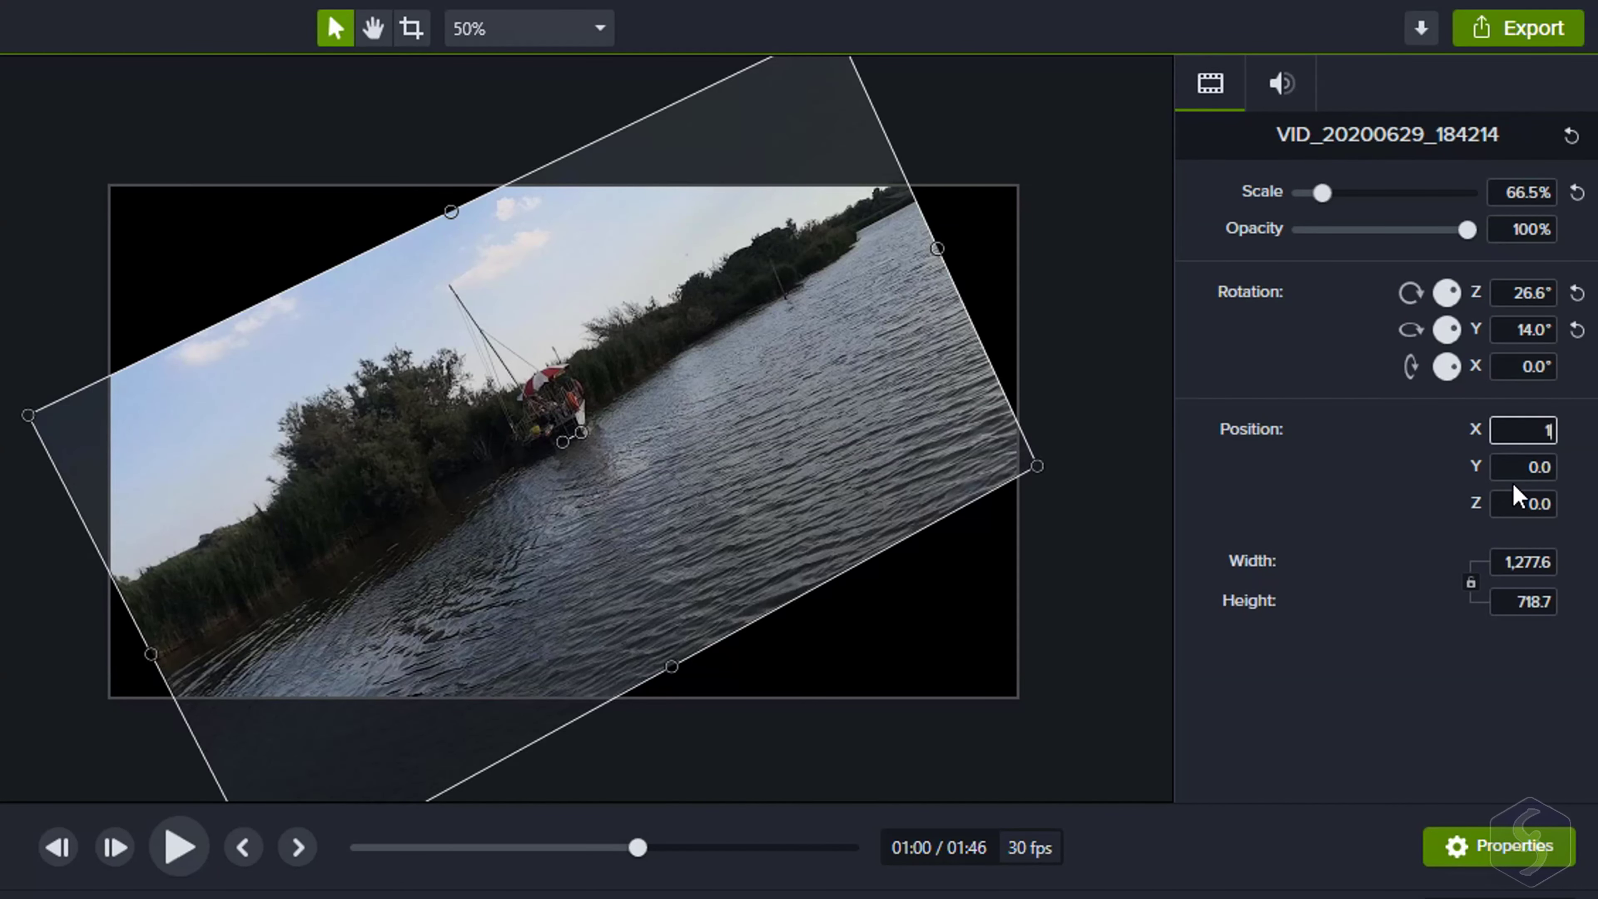
{"action": "key", "text": "Return"}
{"action": "left_click", "coordinate": [1535, 465]}
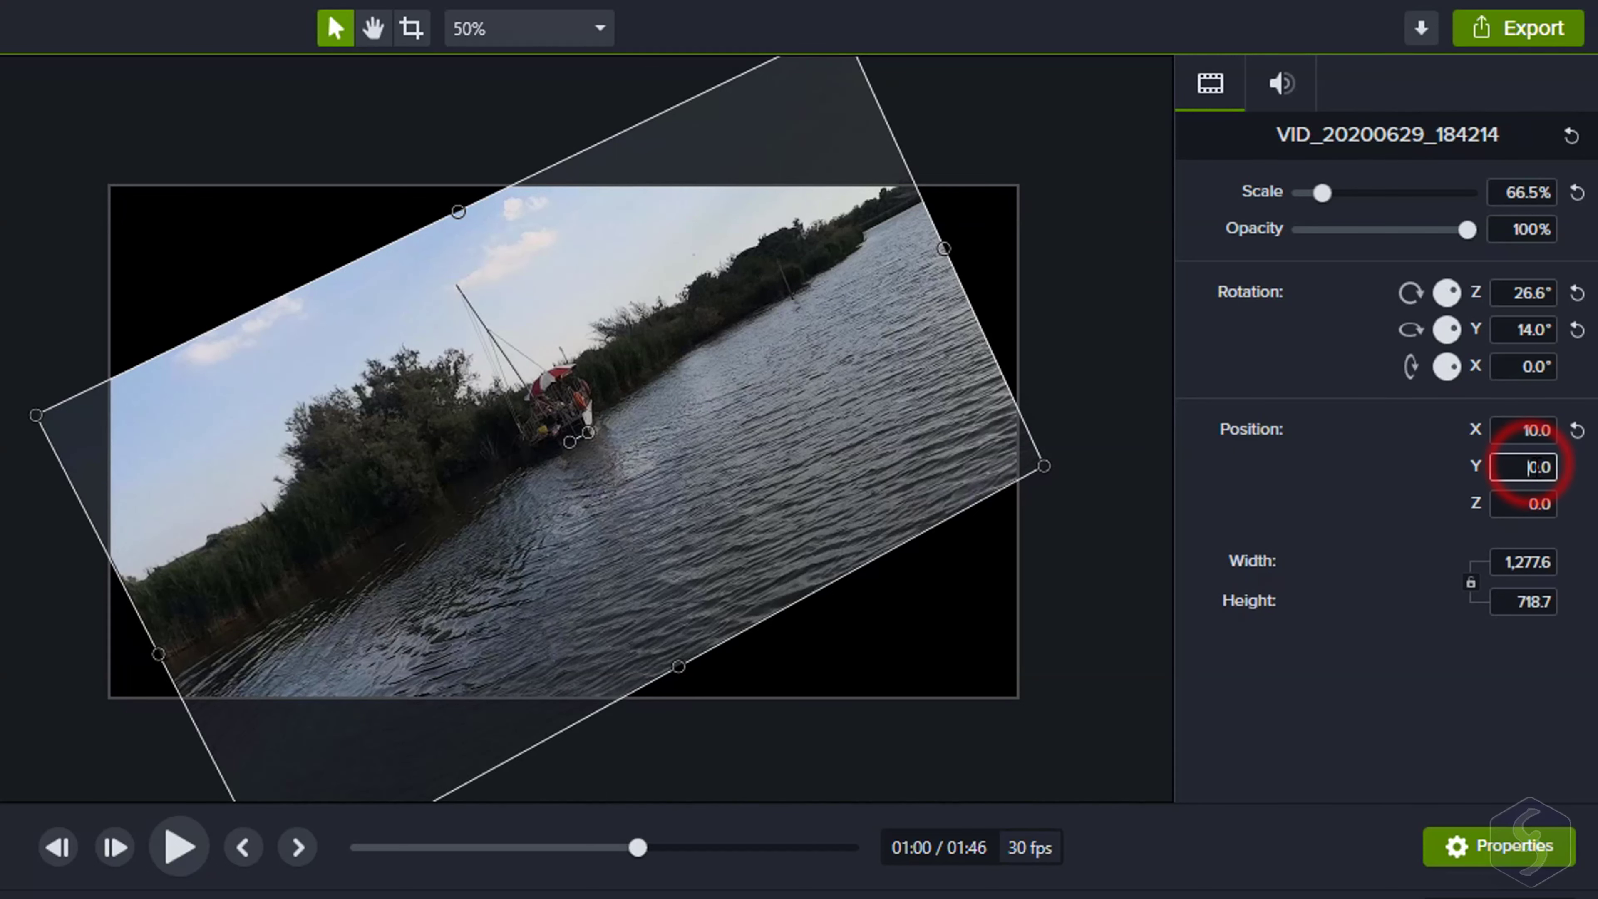
{"action": "key", "text": "Return"}
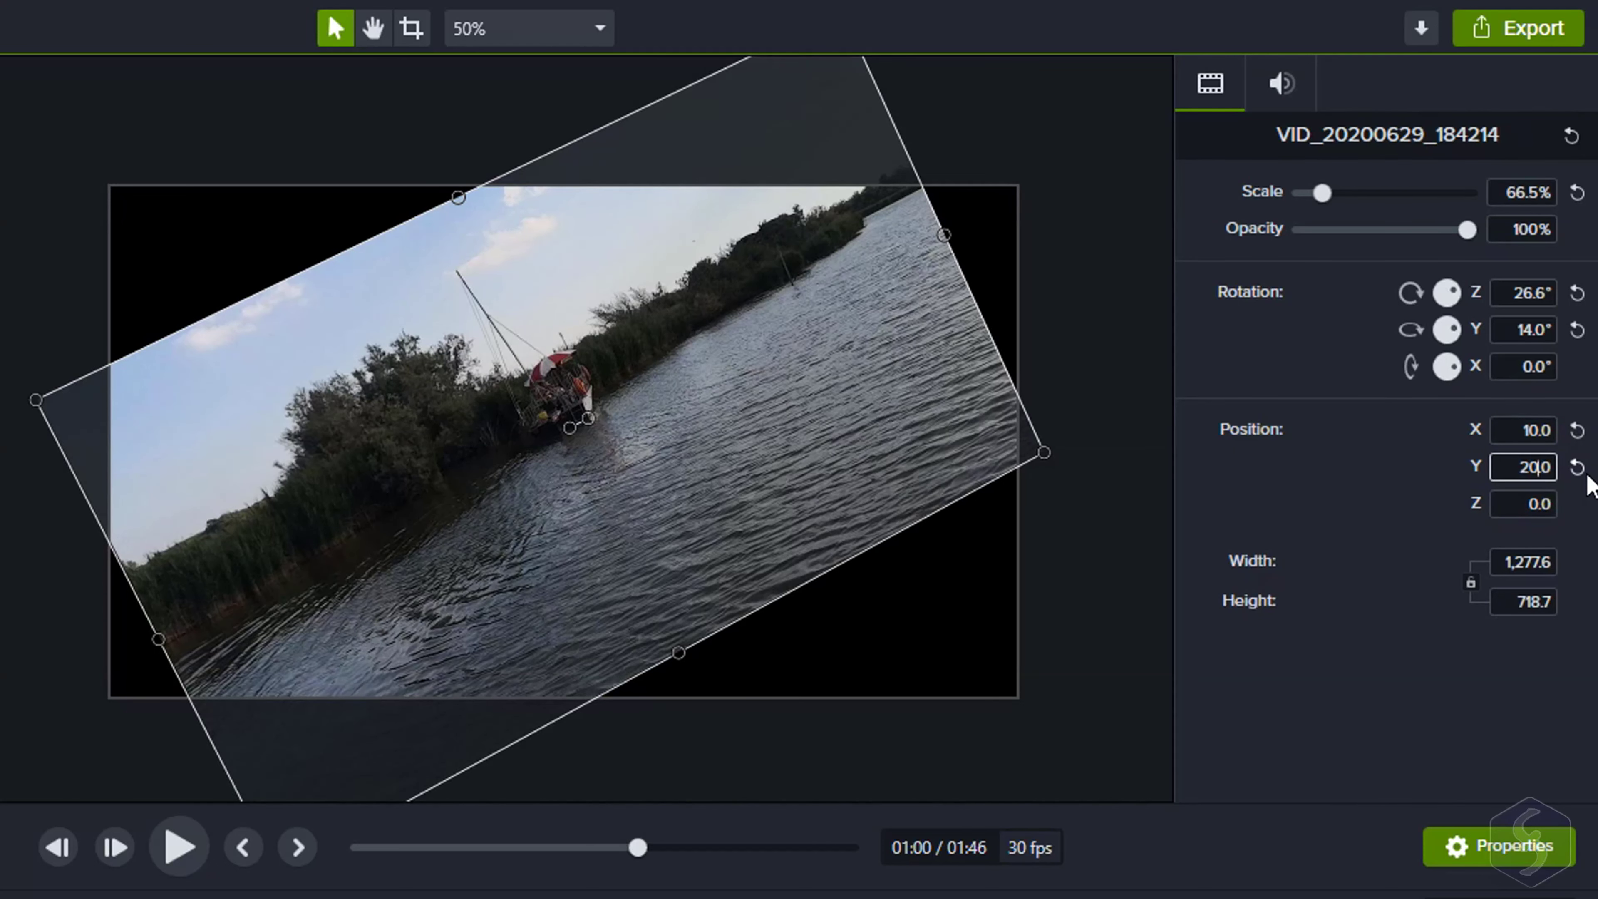
Reset the lake clip's Y and X position and its Y and Z rotation to their defaults
{"action": "left_click", "coordinate": [1572, 472]}
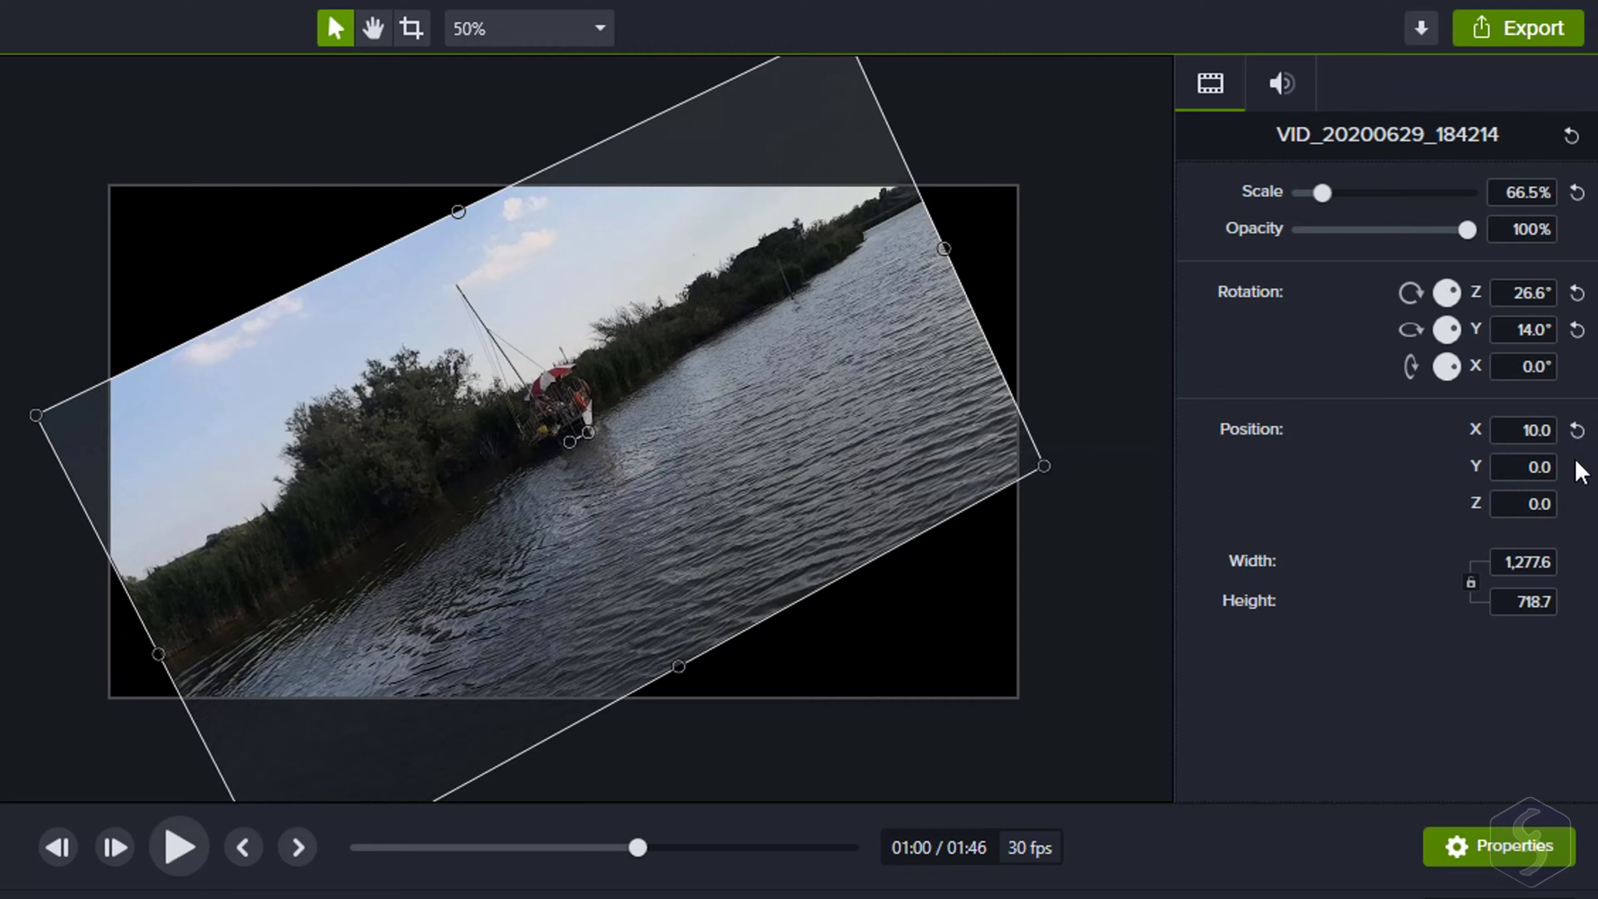
{"action": "left_click", "coordinate": [1577, 430]}
{"action": "left_click", "coordinate": [1577, 329]}
{"action": "left_click", "coordinate": [1576, 293]}
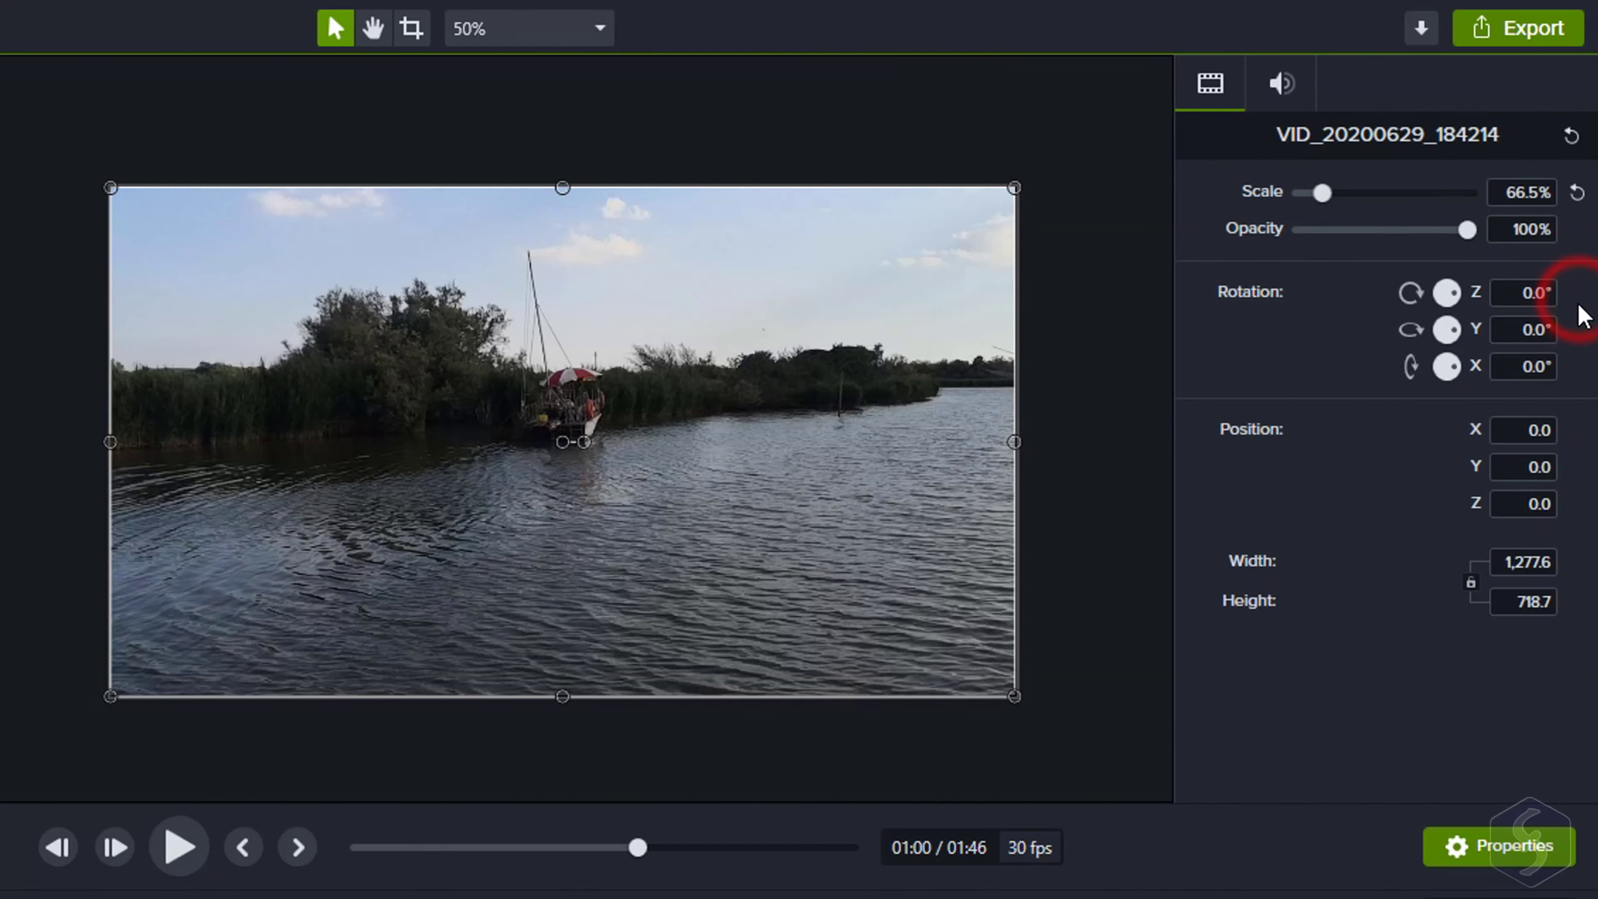
Shrink the lake clip to 56.2% on the canvas, reposition it, and enlarge it to fill the canvas at 66.7%
{"action": "left_click_drag", "start_coordinate": [111, 187], "coordinate": [308, 299]}
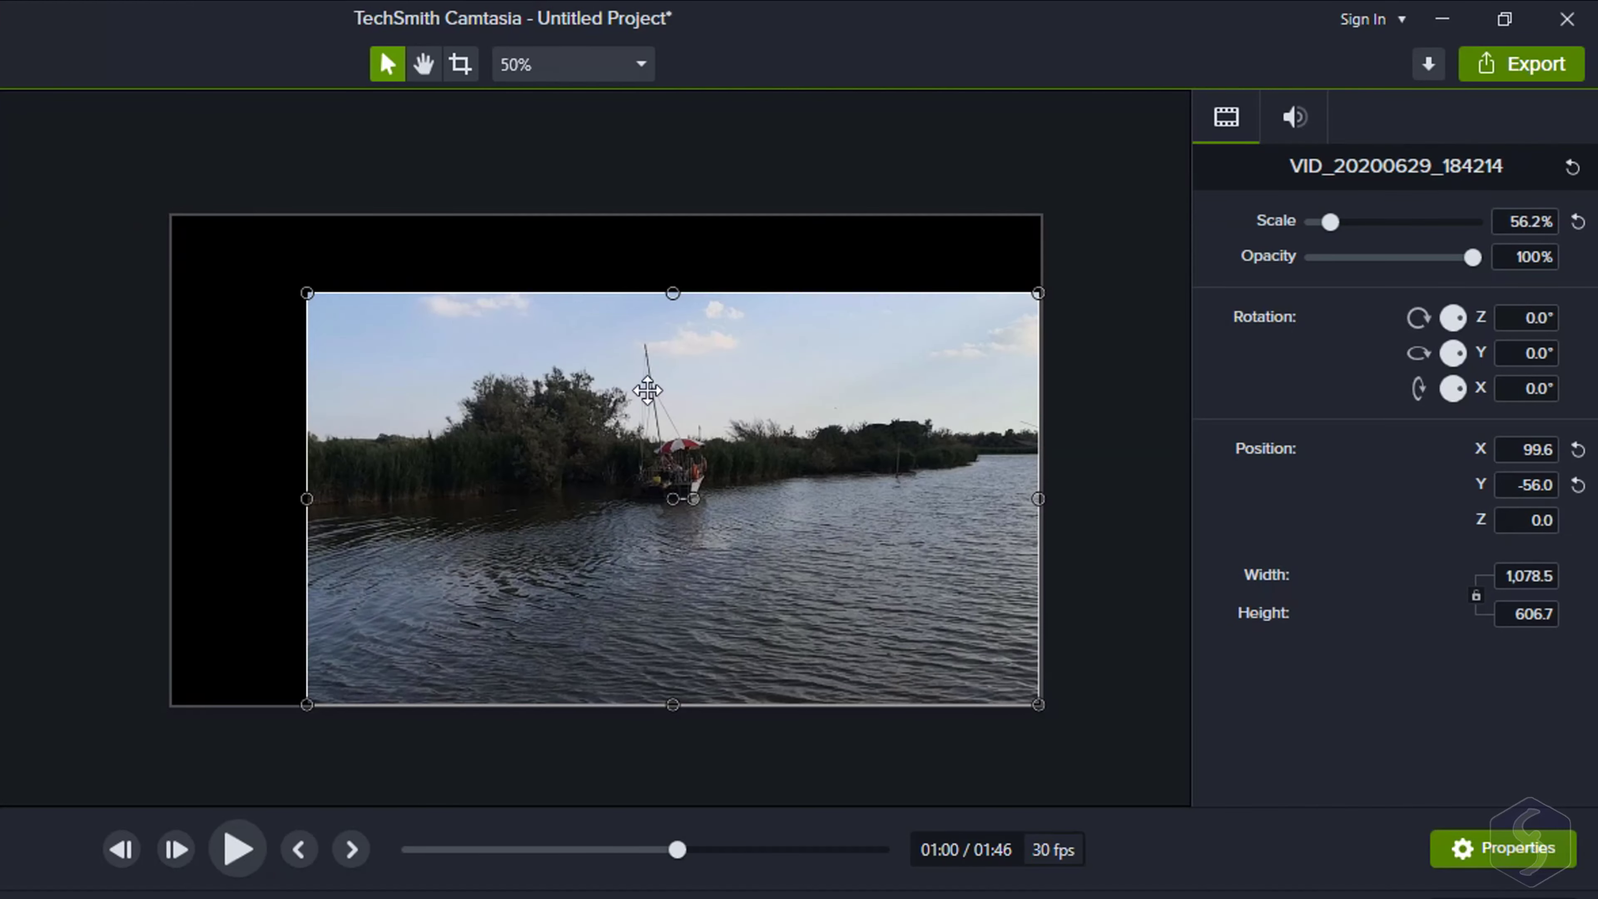
{"action": "left_click_drag", "start_coordinate": [774, 419], "coordinate": [666, 385]}
{"action": "left_click_drag", "start_coordinate": [932, 666], "coordinate": [1039, 705]}
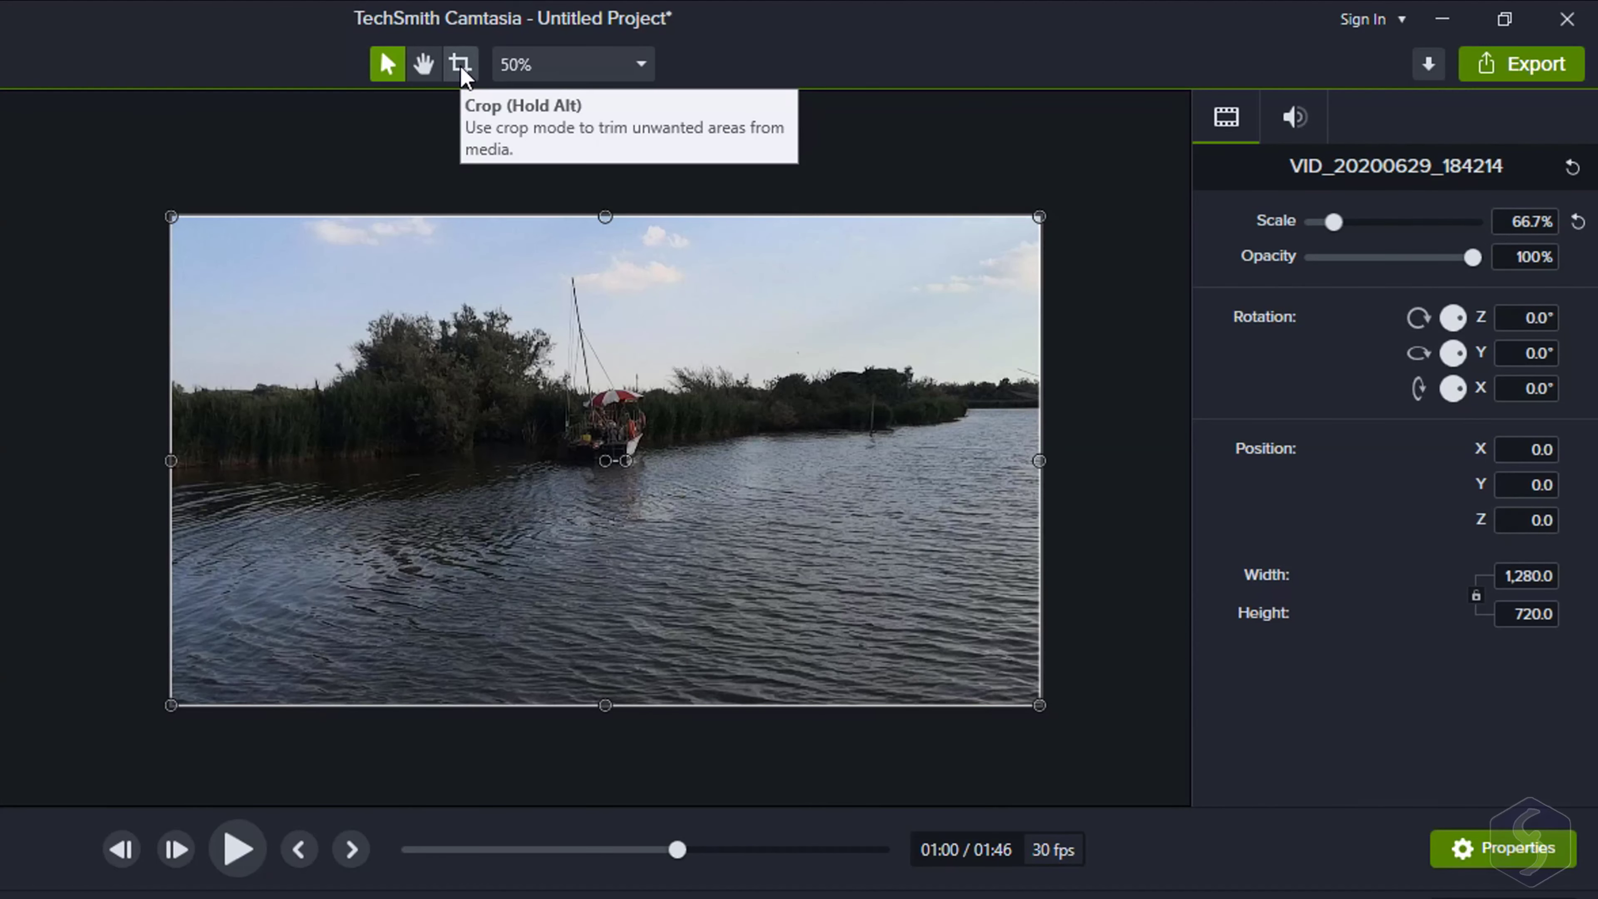
Crop the lake clip's top down to a height of 442, crop away over half its width from the right, and reposition the remainder
{"action": "left_click", "coordinate": [460, 64]}
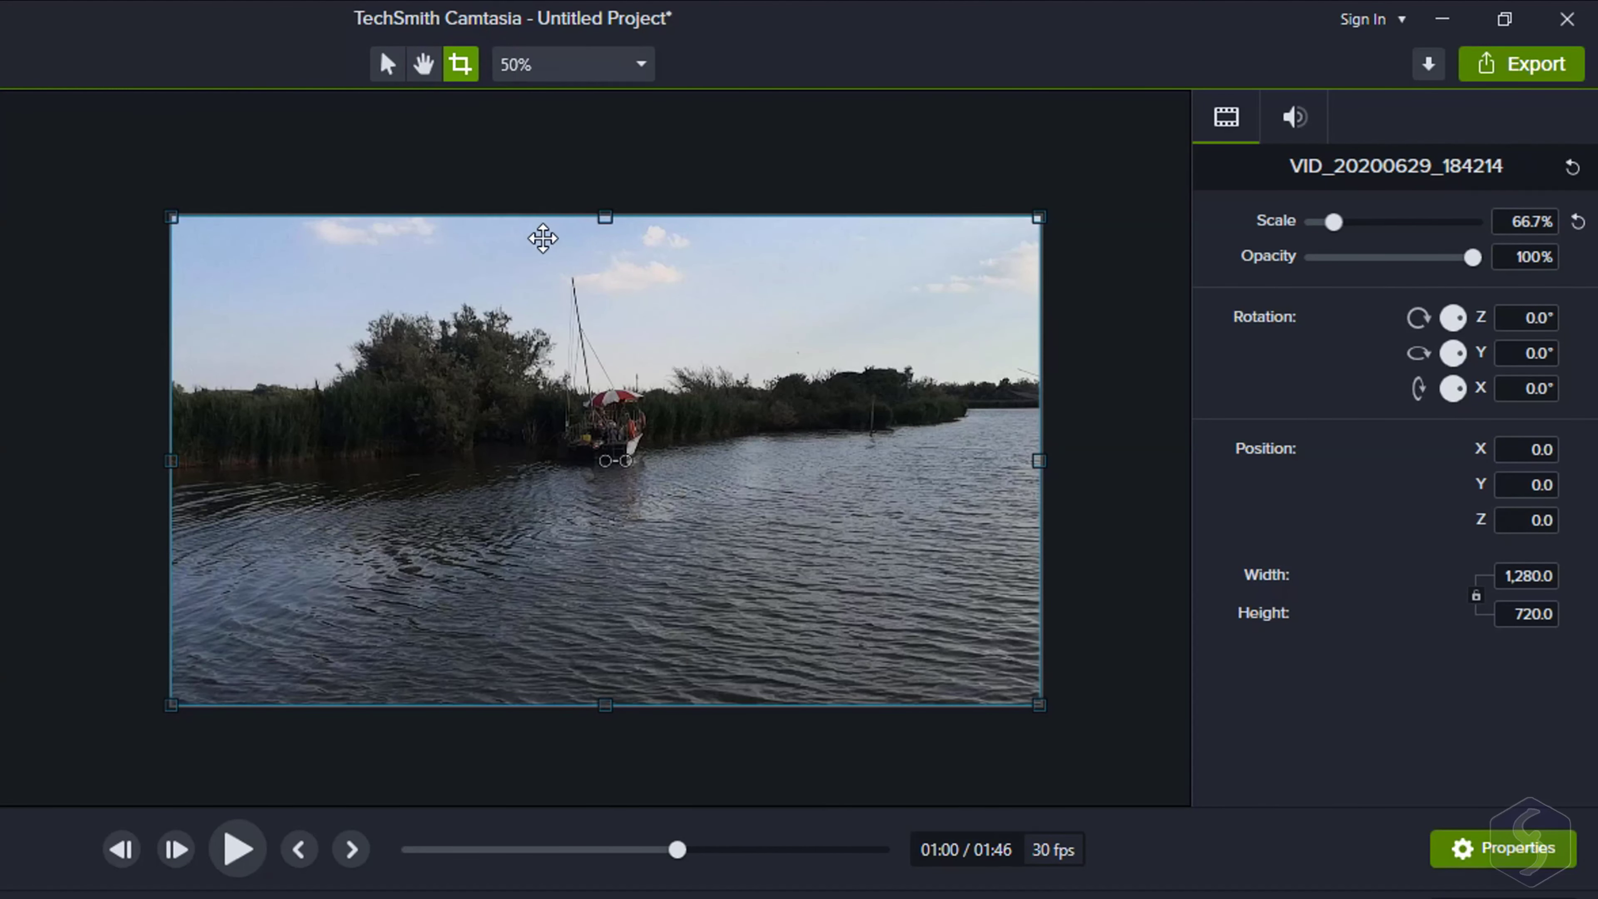
{"action": "left_click_drag", "start_coordinate": [605, 218], "coordinate": [606, 401]}
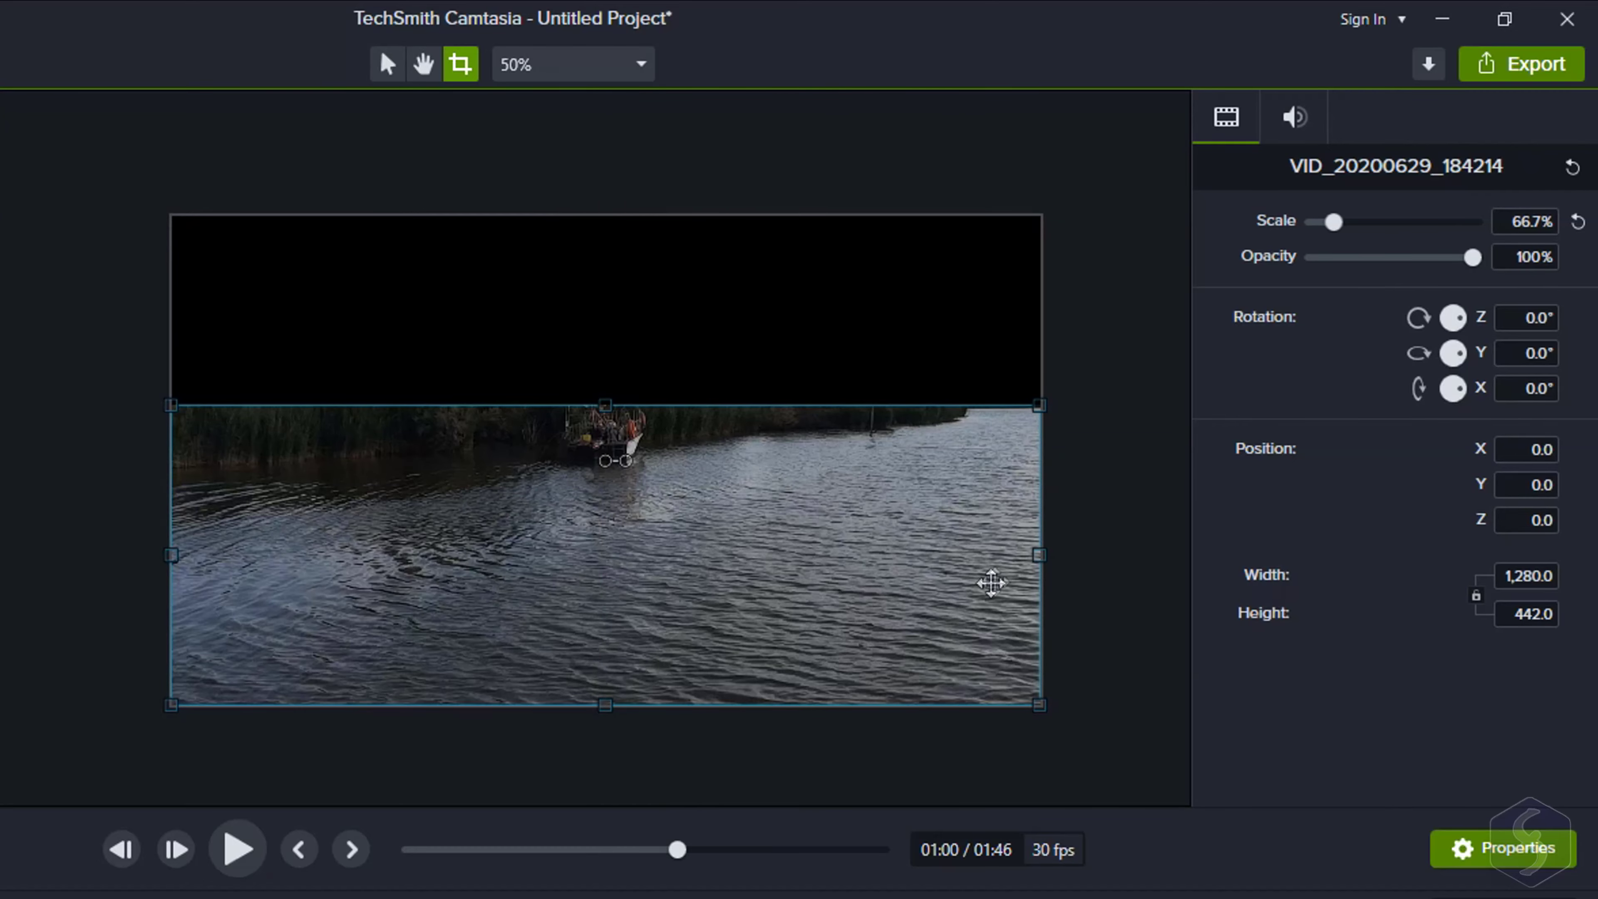
{"action": "left_click_drag", "start_coordinate": [1039, 555], "coordinate": [528, 556]}
{"action": "left_click_drag", "start_coordinate": [345, 571], "coordinate": [682, 459]}
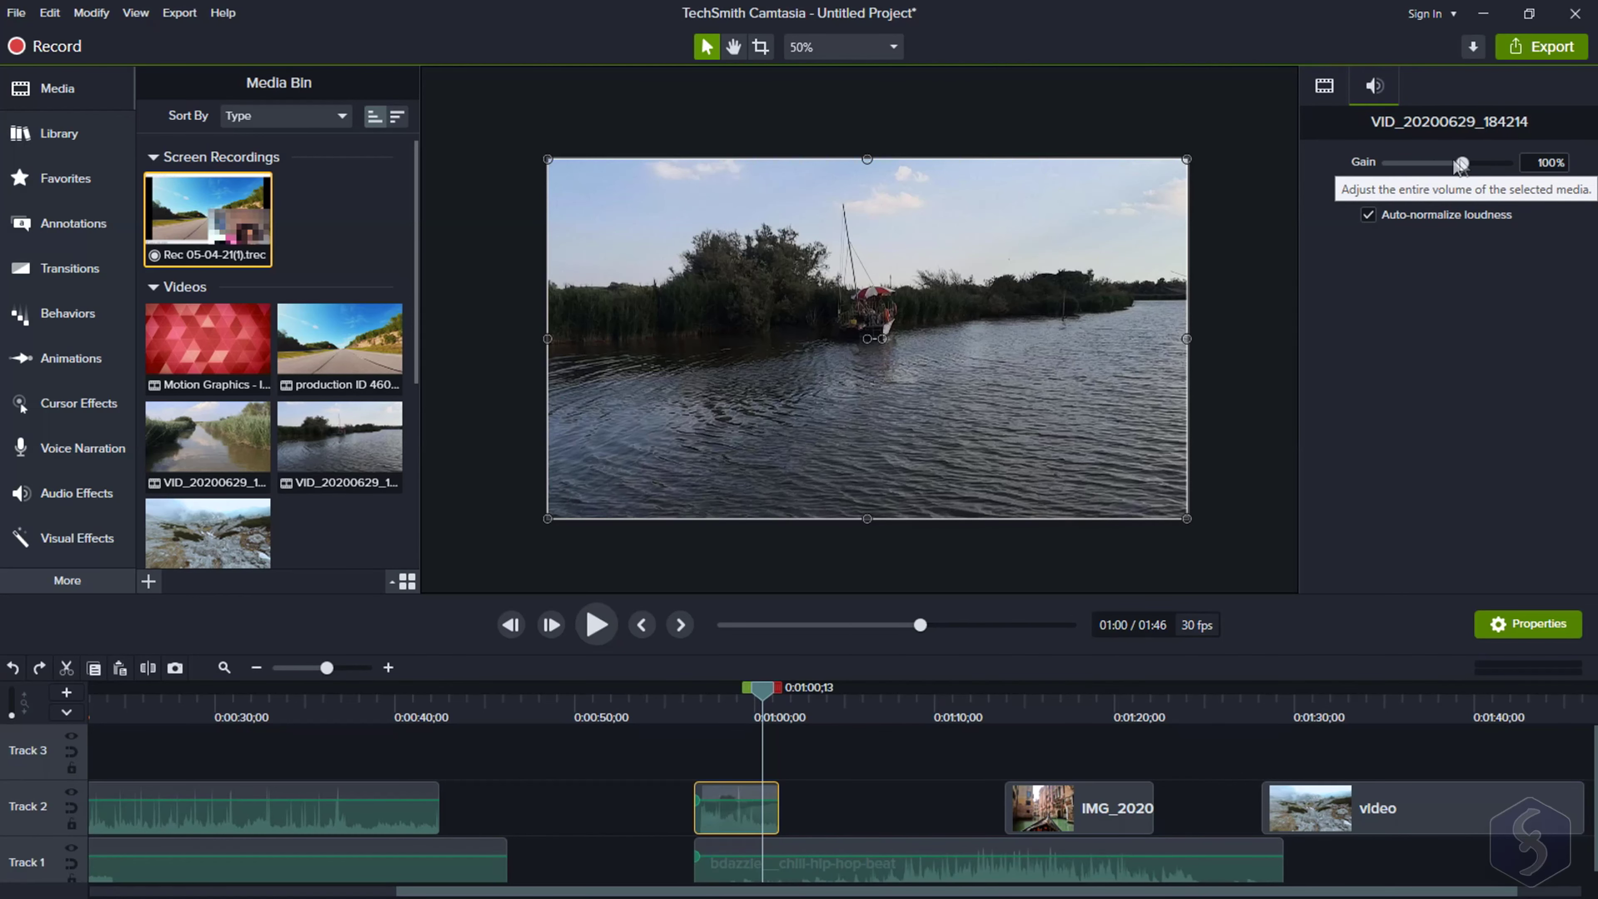
Add three audio points to the music clip's volume line on Track 1, lowering the first, raising the second and lowering the third
{"action": "left_click", "coordinate": [834, 846]}
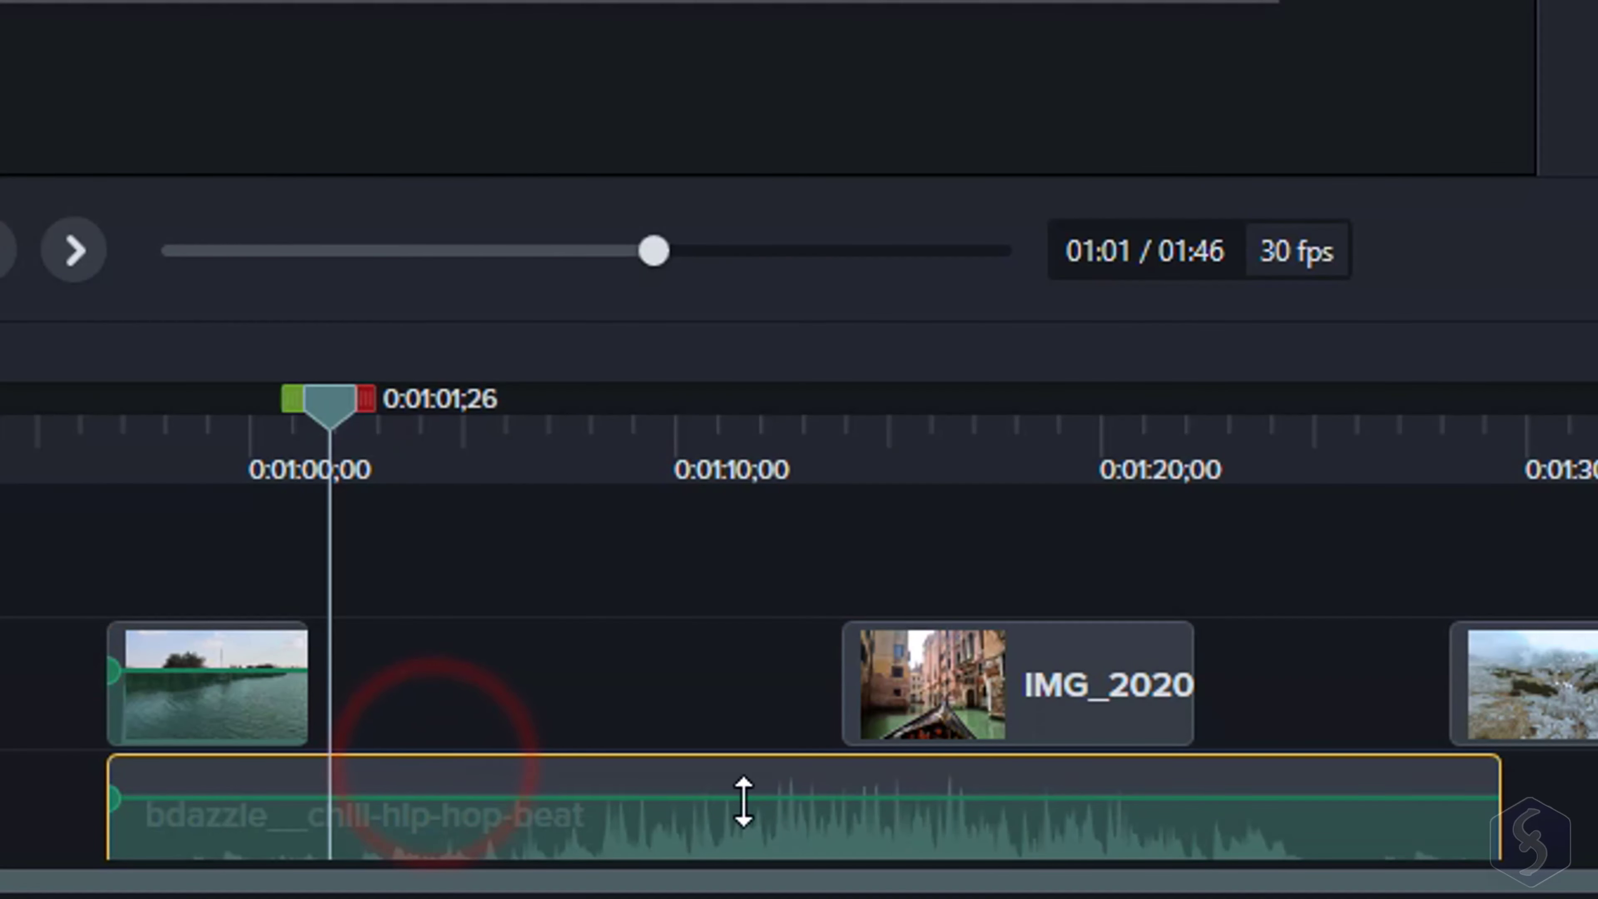
{"action": "left_click_drag", "start_coordinate": [769, 797], "coordinate": [849, 799]}
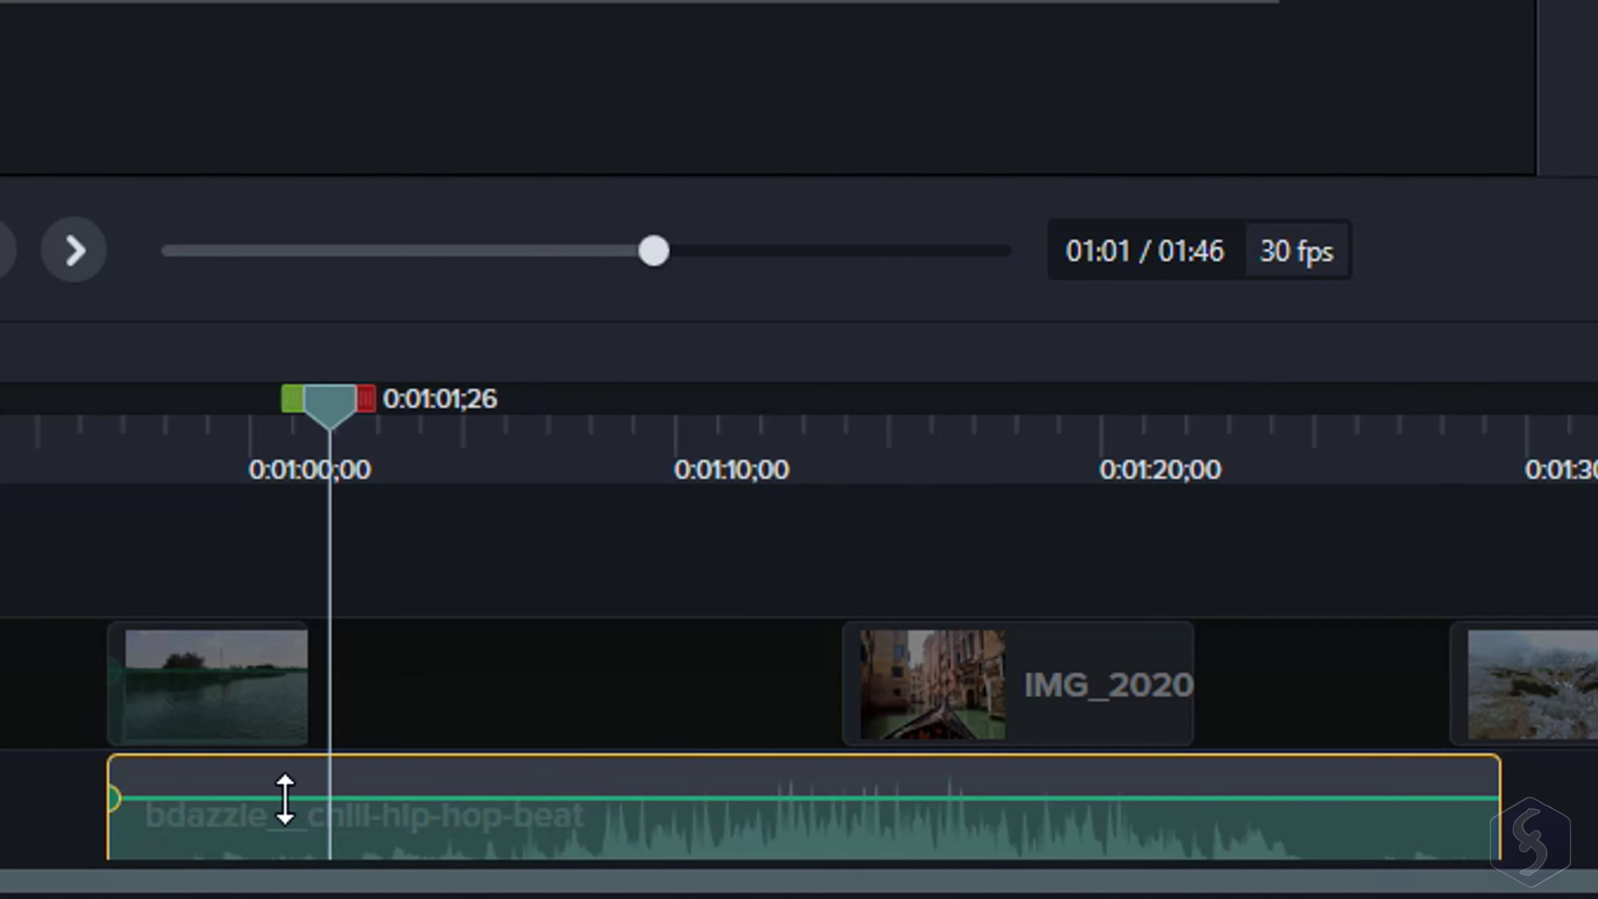
{"action": "double_click", "coordinate": [285, 798]}
{"action": "double_click", "coordinate": [546, 798]}
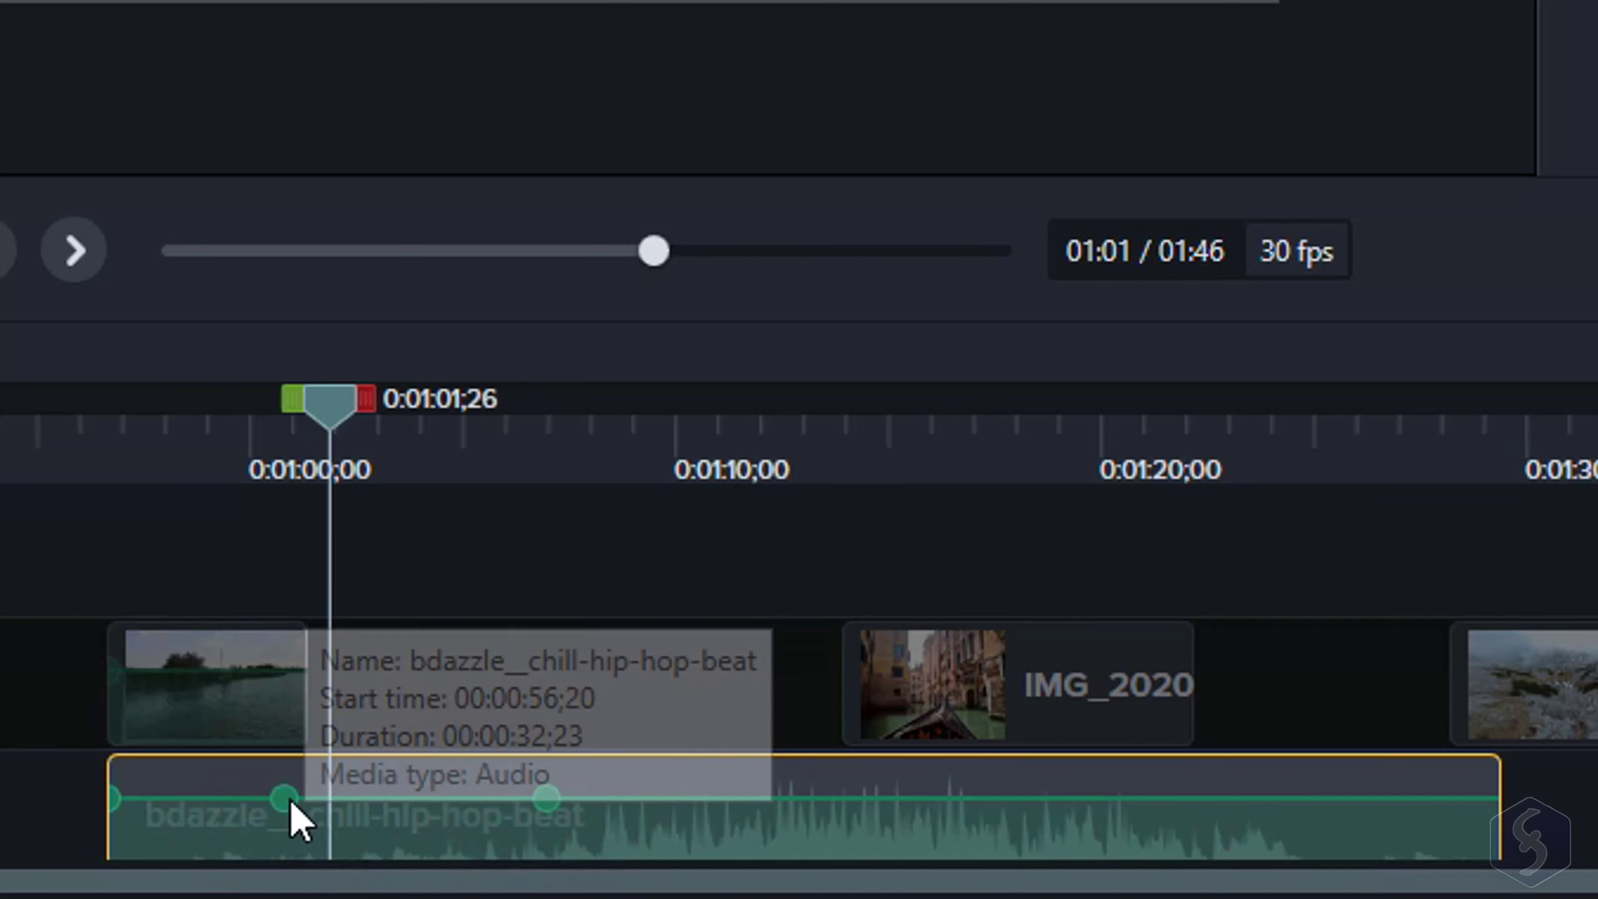
{"action": "left_click_drag", "start_coordinate": [284, 798], "coordinate": [284, 834]}
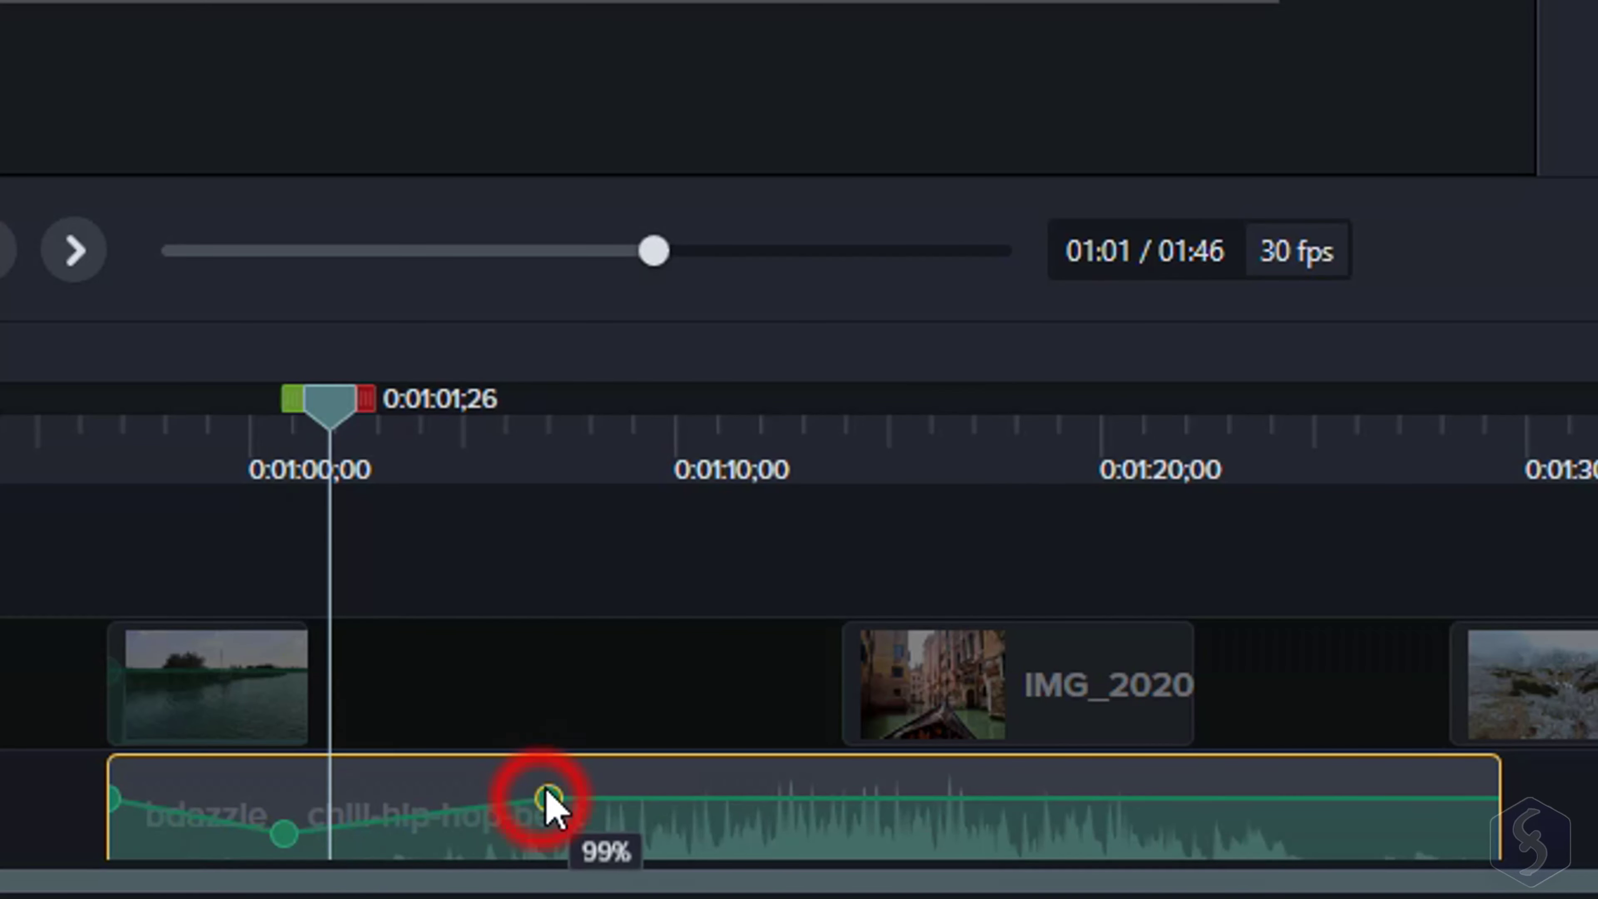
{"action": "mouse_move", "coordinate": [546, 794]}
{"action": "left_mouse_down"}
{"action": "mouse_move", "coordinate": [553, 760]}
{"action": "mouse_move", "coordinate": [519, 783]}
{"action": "left_mouse_up"}
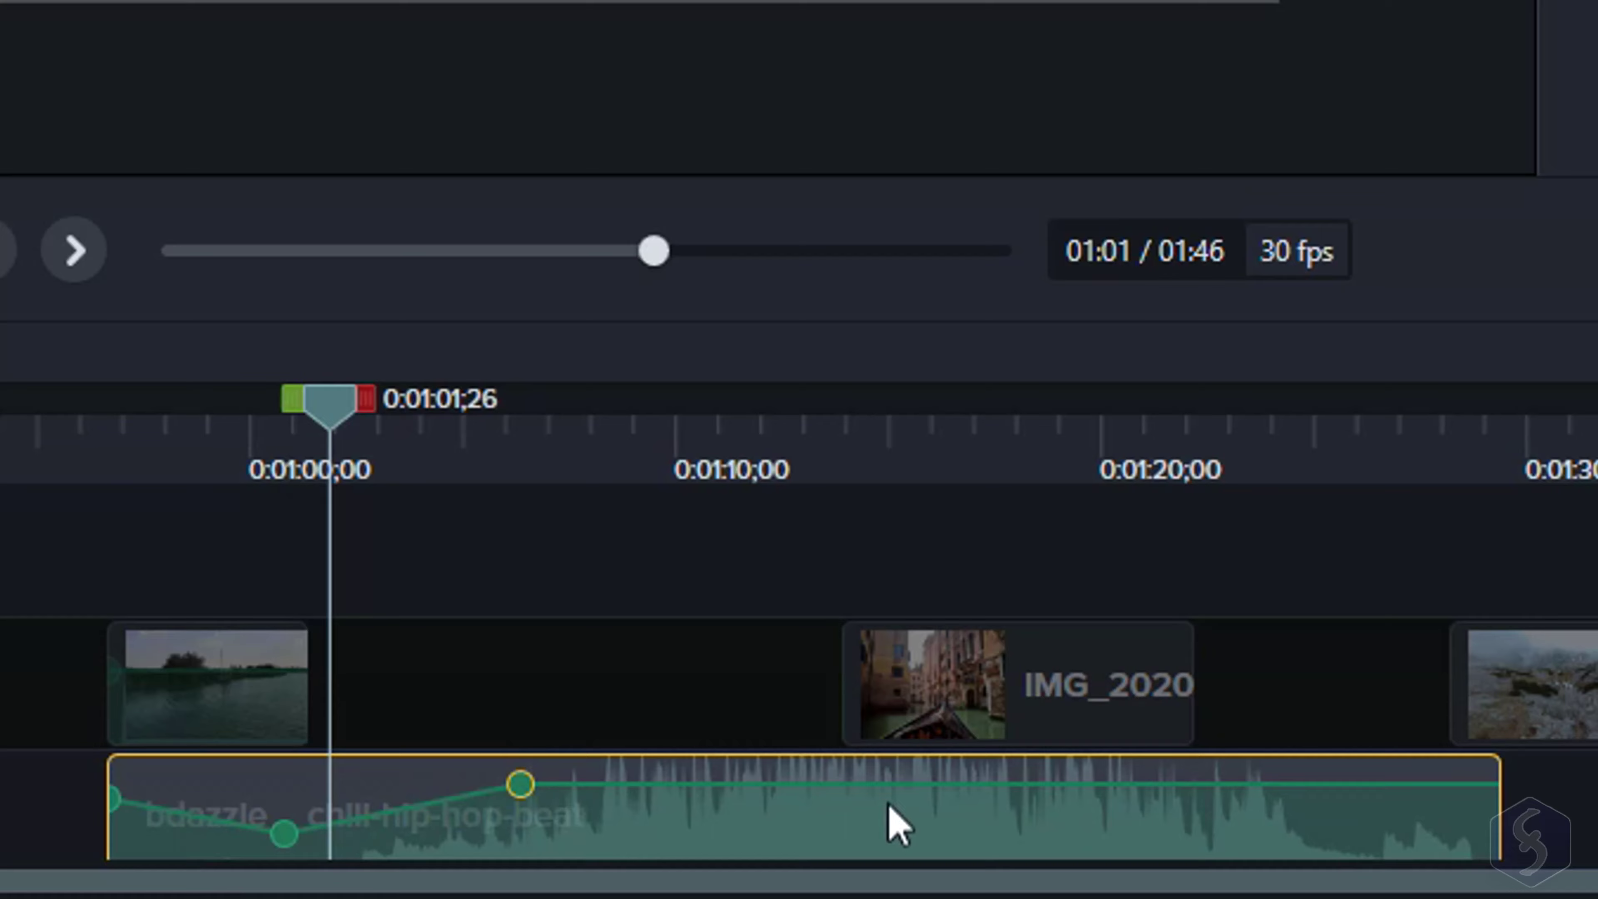
{"action": "double_click", "coordinate": [819, 786]}
{"action": "left_click_drag", "start_coordinate": [816, 787], "coordinate": [778, 842]}
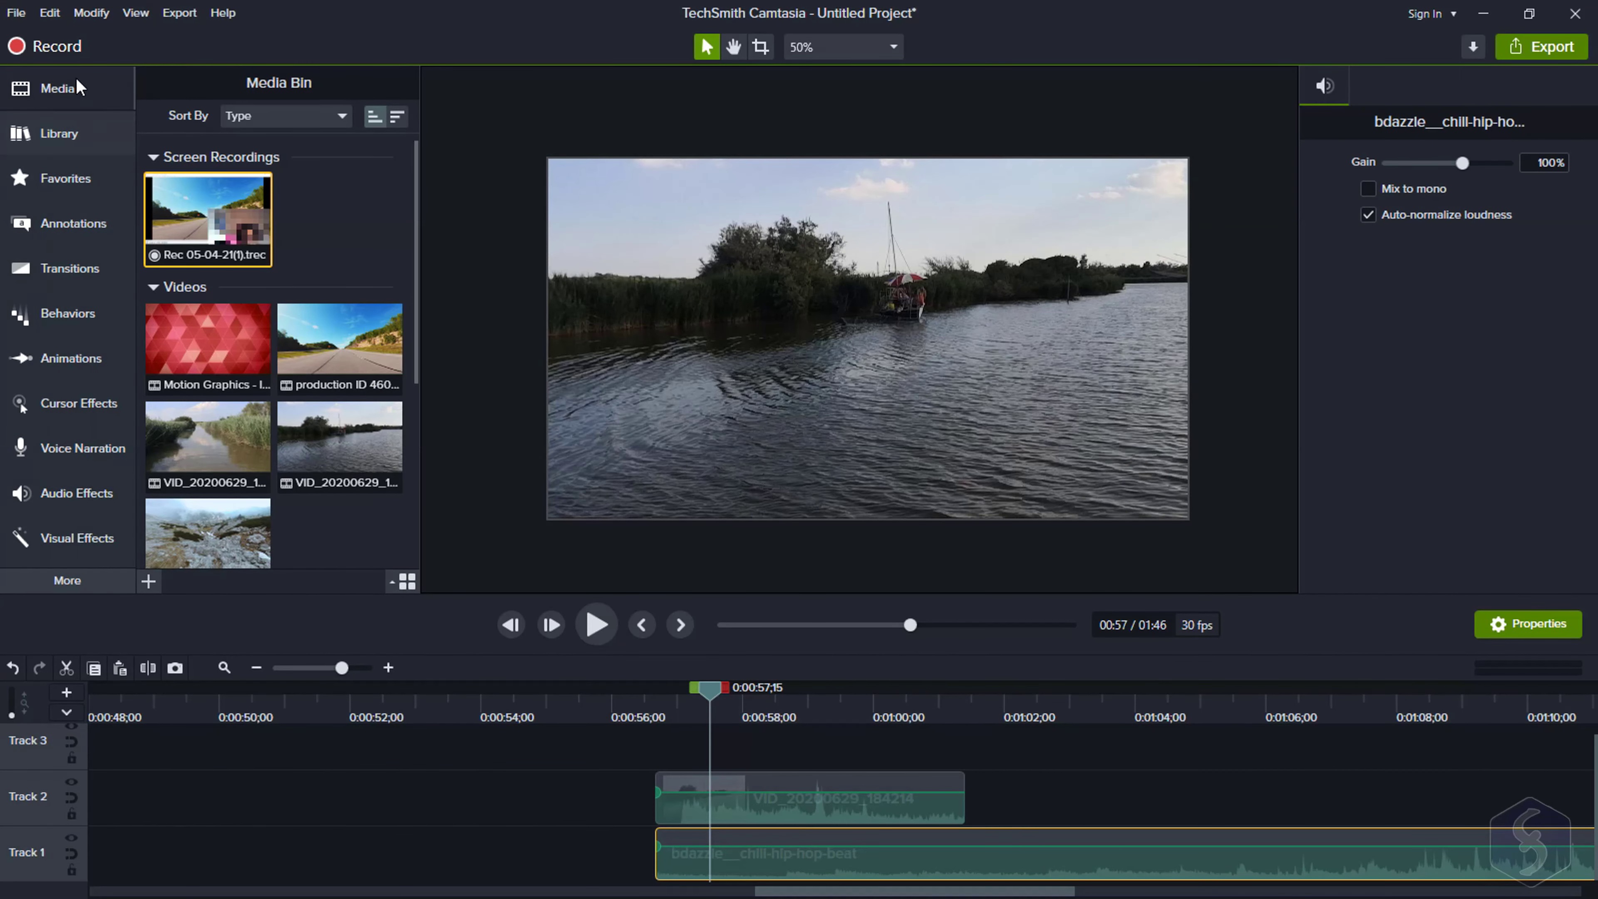
Place a red speech bubble at the canvas's upper right, a purple triangle at its upper left and plain text at its lower left
{"action": "left_click", "coordinate": [88, 221]}
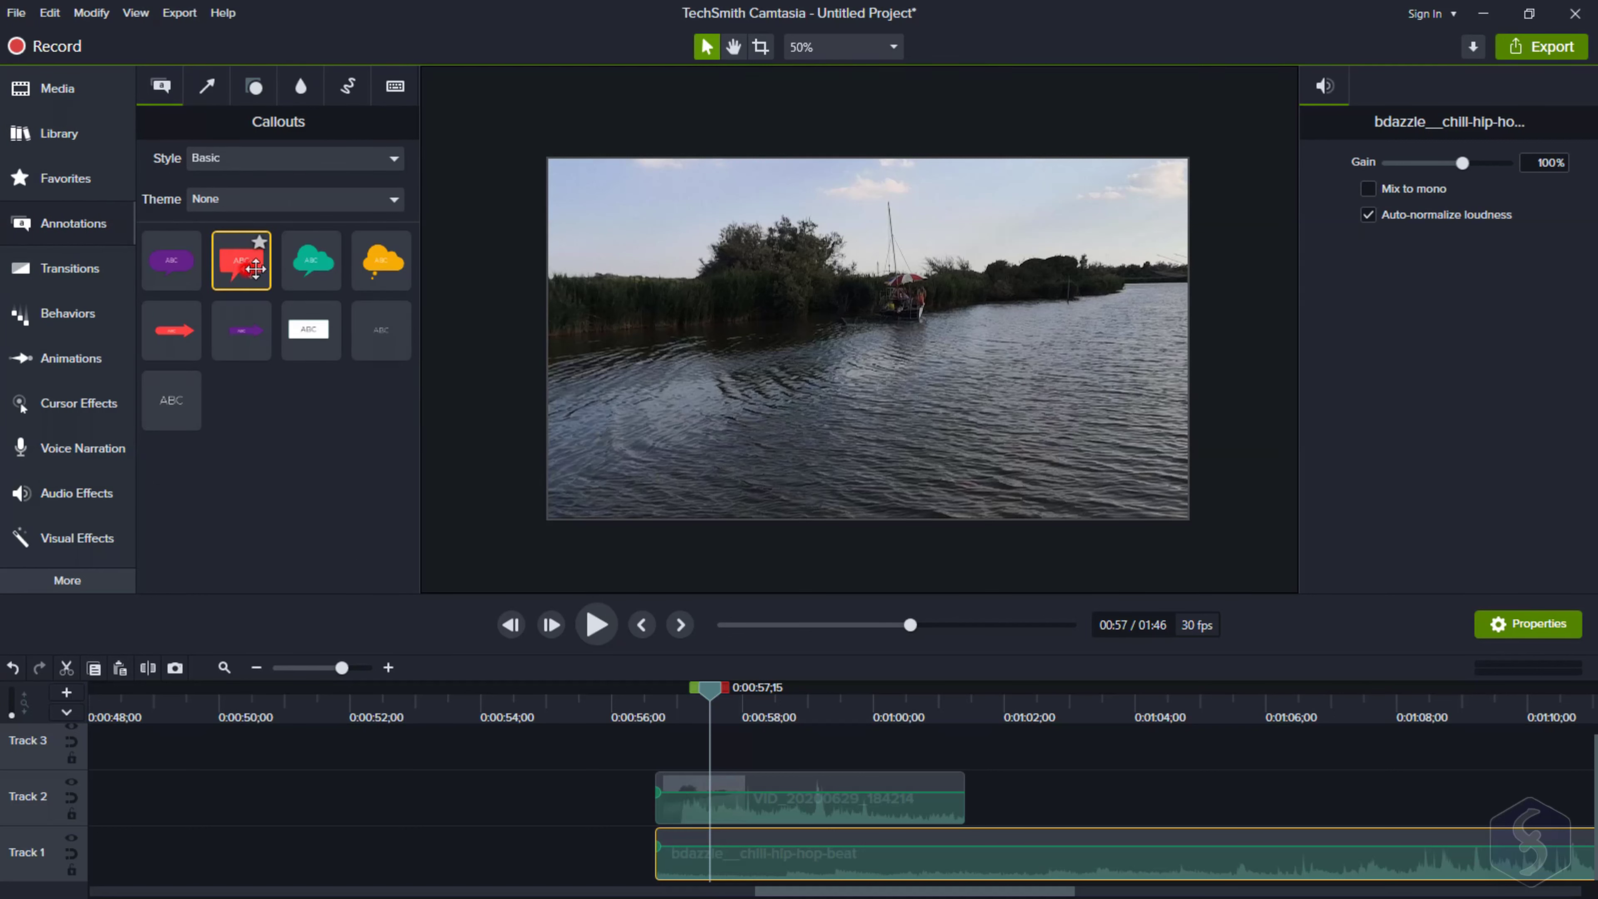
{"action": "mouse_move", "coordinate": [254, 269]}
{"action": "left_mouse_down"}
{"action": "mouse_move", "coordinate": [938, 302]}
{"action": "mouse_move", "coordinate": [1031, 236]}
{"action": "left_mouse_up"}
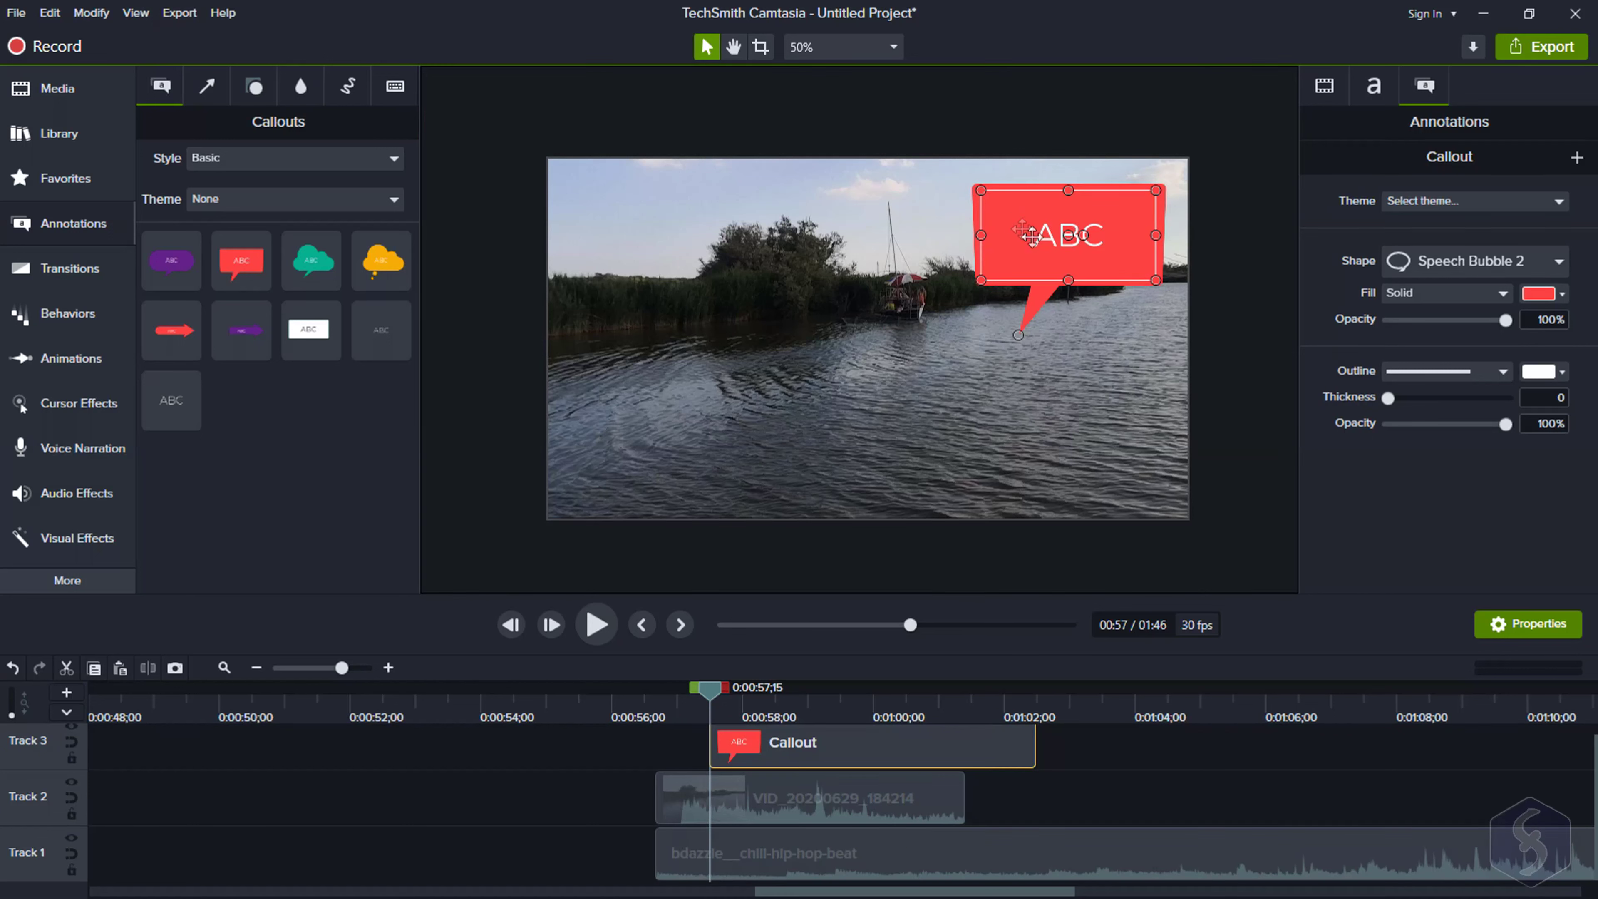
{"action": "left_click", "coordinate": [257, 87]}
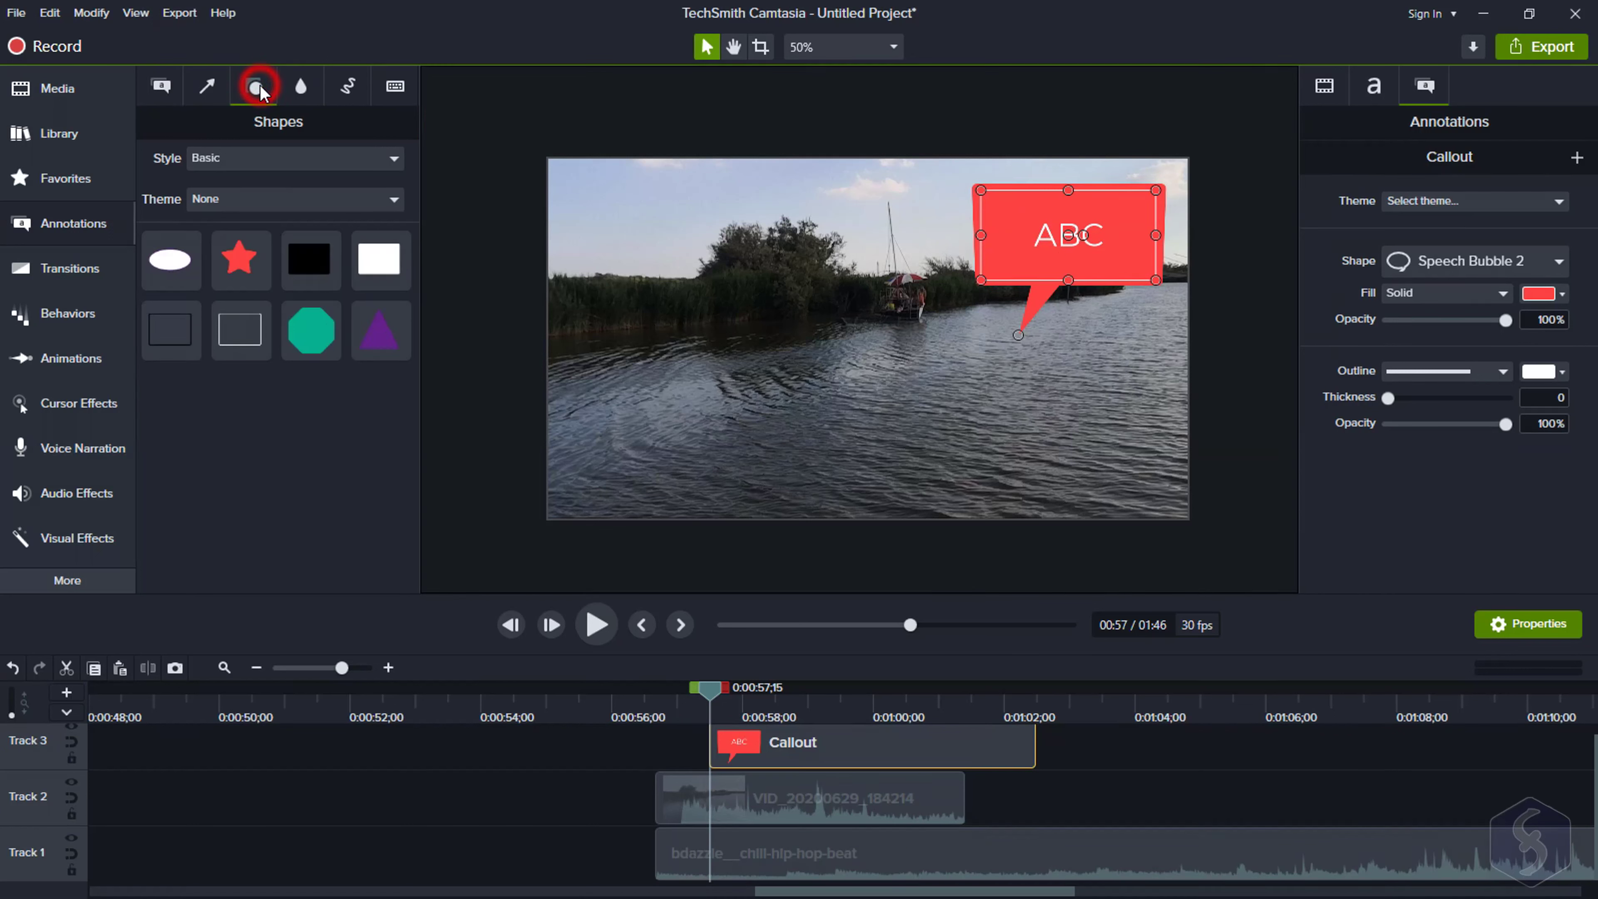
{"action": "left_click_drag", "start_coordinate": [381, 351], "coordinate": [618, 243]}
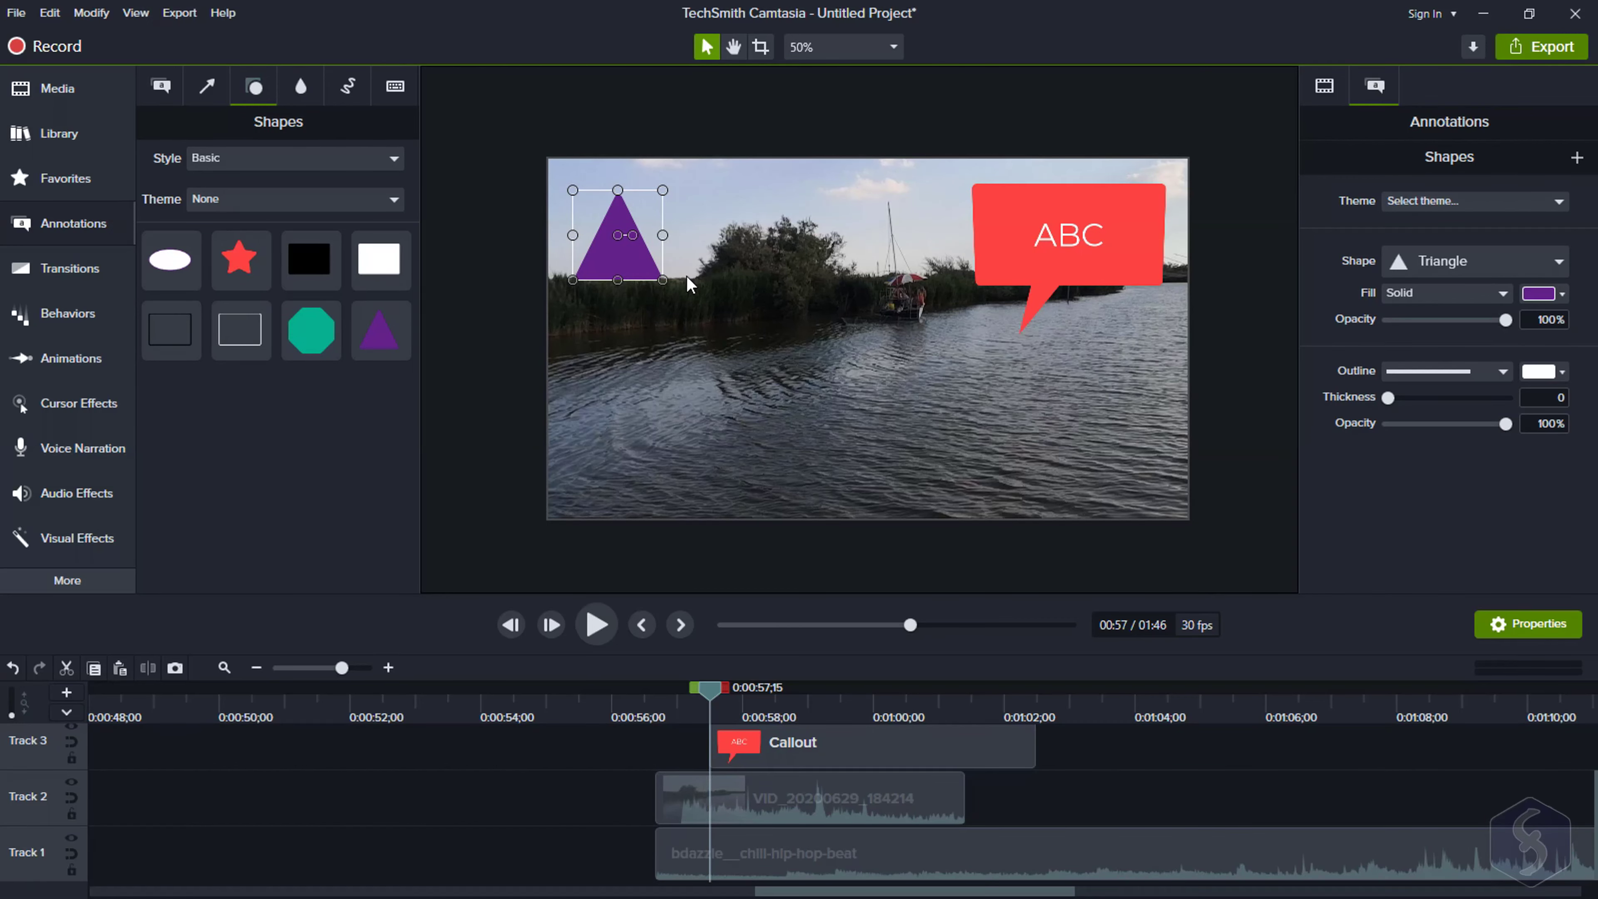
{"action": "left_click", "coordinate": [162, 86]}
{"action": "mouse_move", "coordinate": [171, 400]}
{"action": "left_mouse_down"}
{"action": "mouse_move", "coordinate": [695, 485]}
{"action": "mouse_move", "coordinate": [676, 393]}
{"action": "mouse_move", "coordinate": [677, 407]}
{"action": "left_mouse_up"}
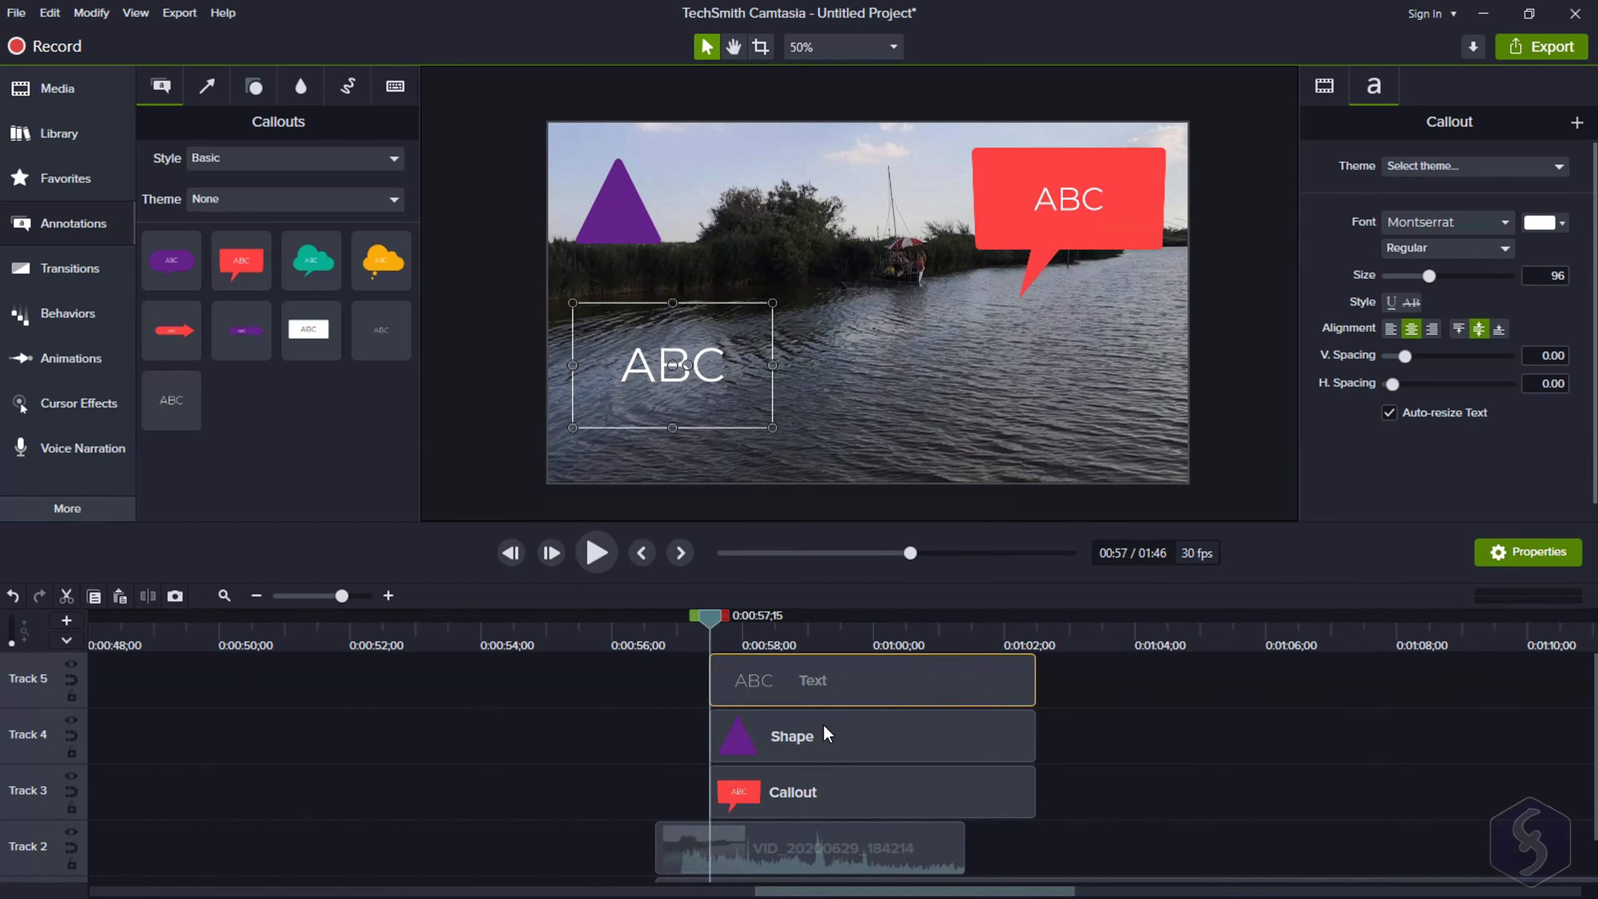
Change the red speech bubble's text to "Hello!" and the plain text annotation to "Amazing!"
{"action": "left_click", "coordinate": [813, 735]}
{"action": "left_click", "coordinate": [811, 792]}
{"action": "left_click", "coordinate": [806, 730]}
{"action": "left_click_drag", "start_coordinate": [787, 792], "coordinate": [810, 821]}
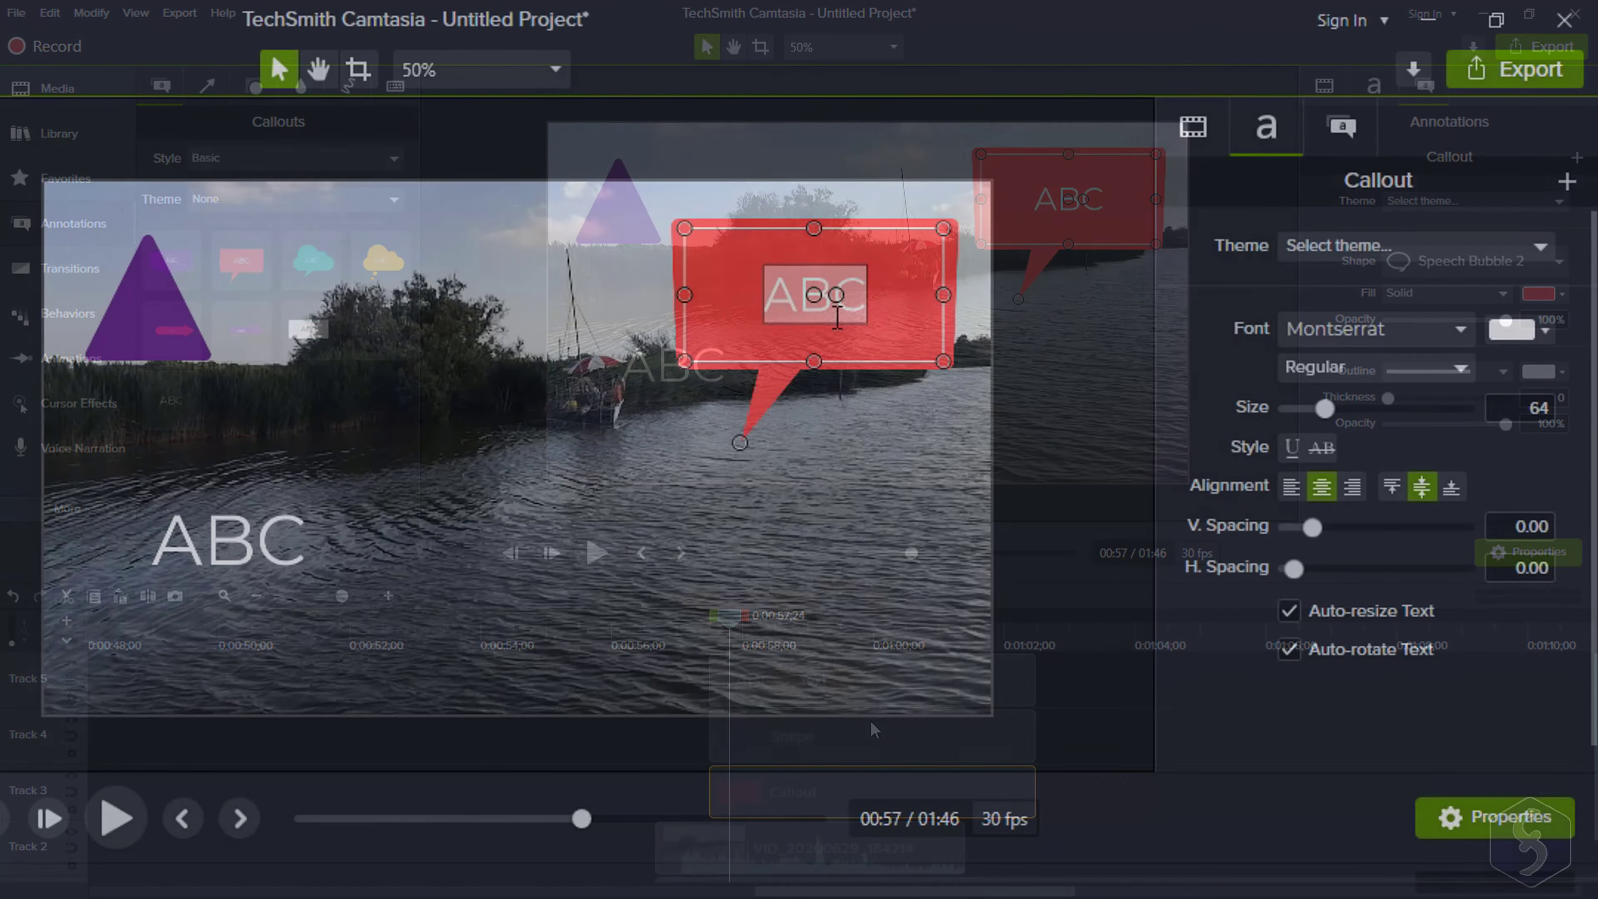
{"action": "type", "text": "lo"}
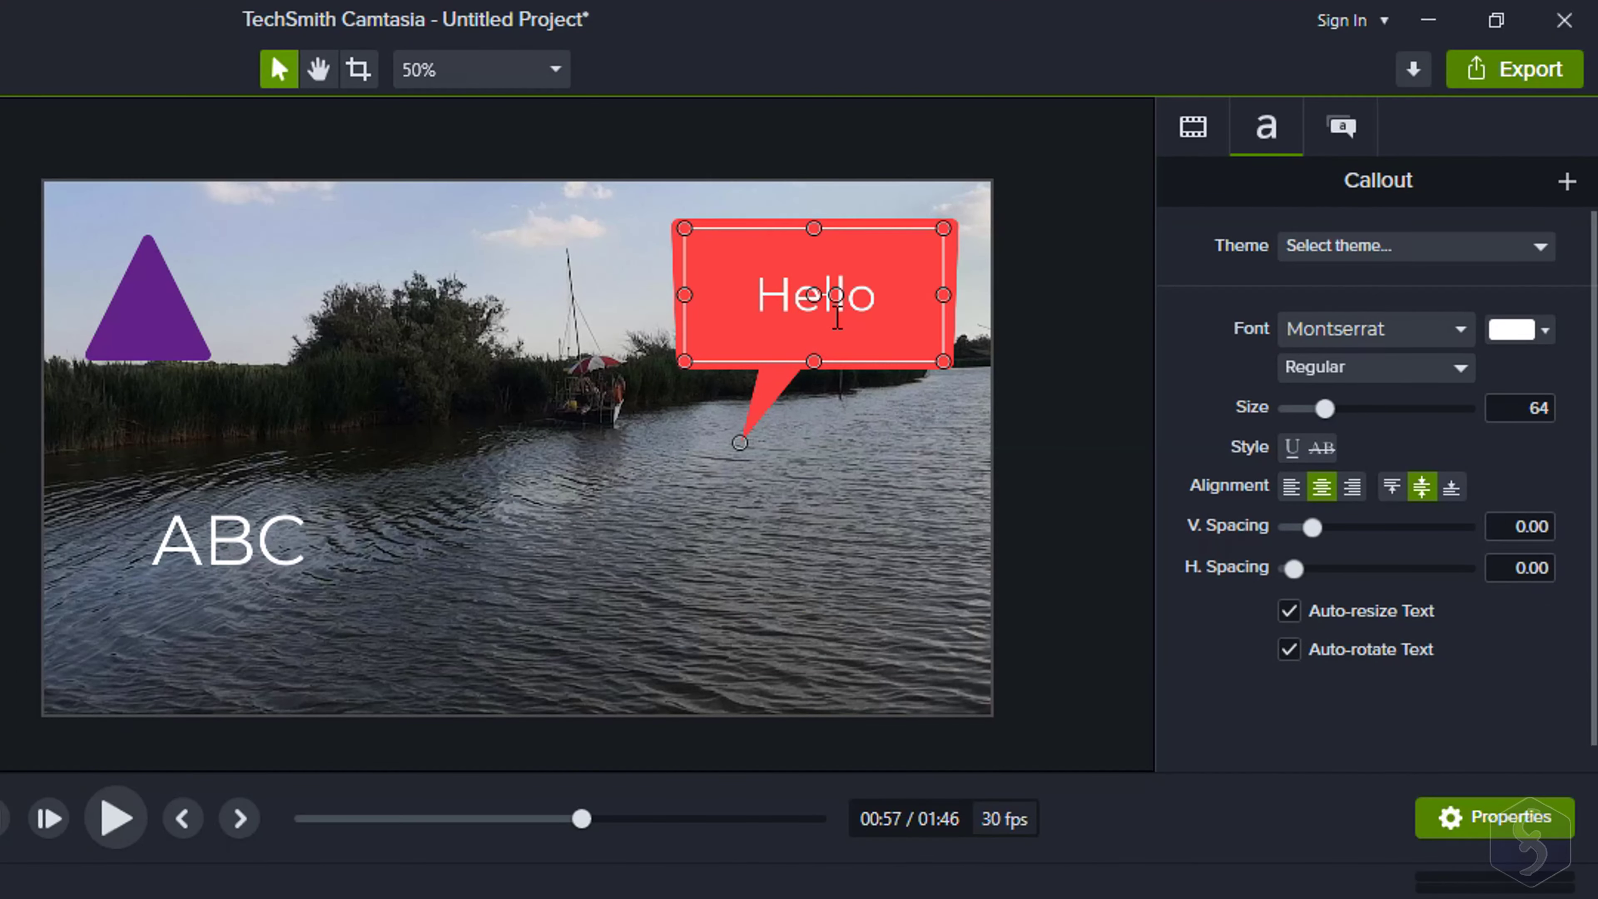
{"action": "type", "text": "!"}
{"action": "left_click", "coordinate": [297, 535]}
{"action": "type", "text": "Amazing"}
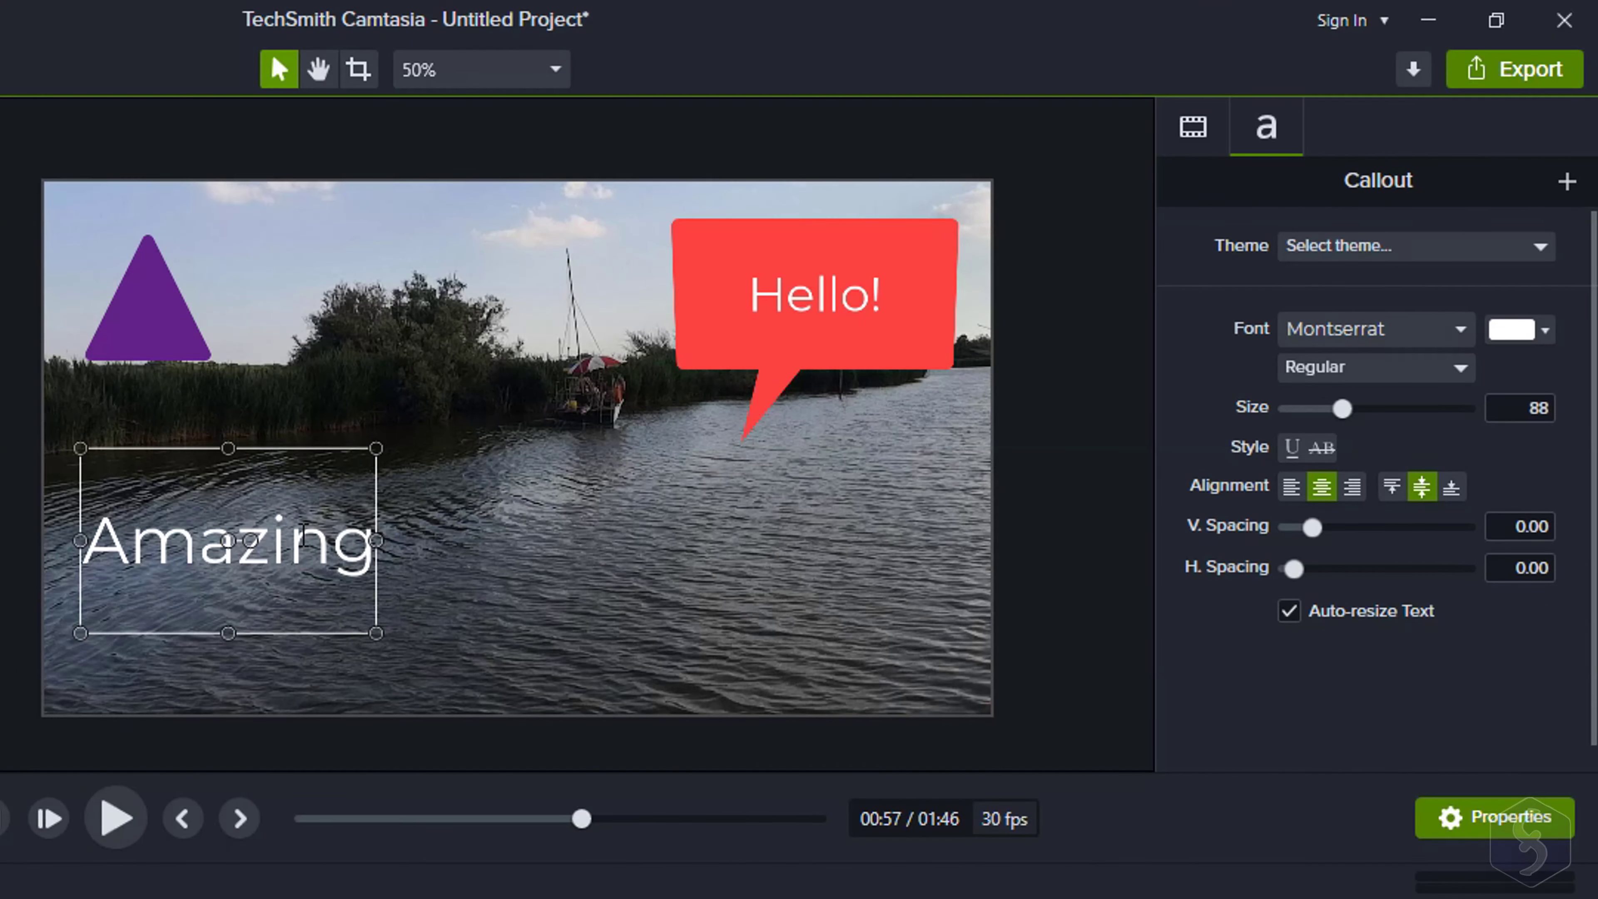
Select the Hello! callout and change its text color to bright yellow
{"action": "left_click", "coordinate": [818, 302]}
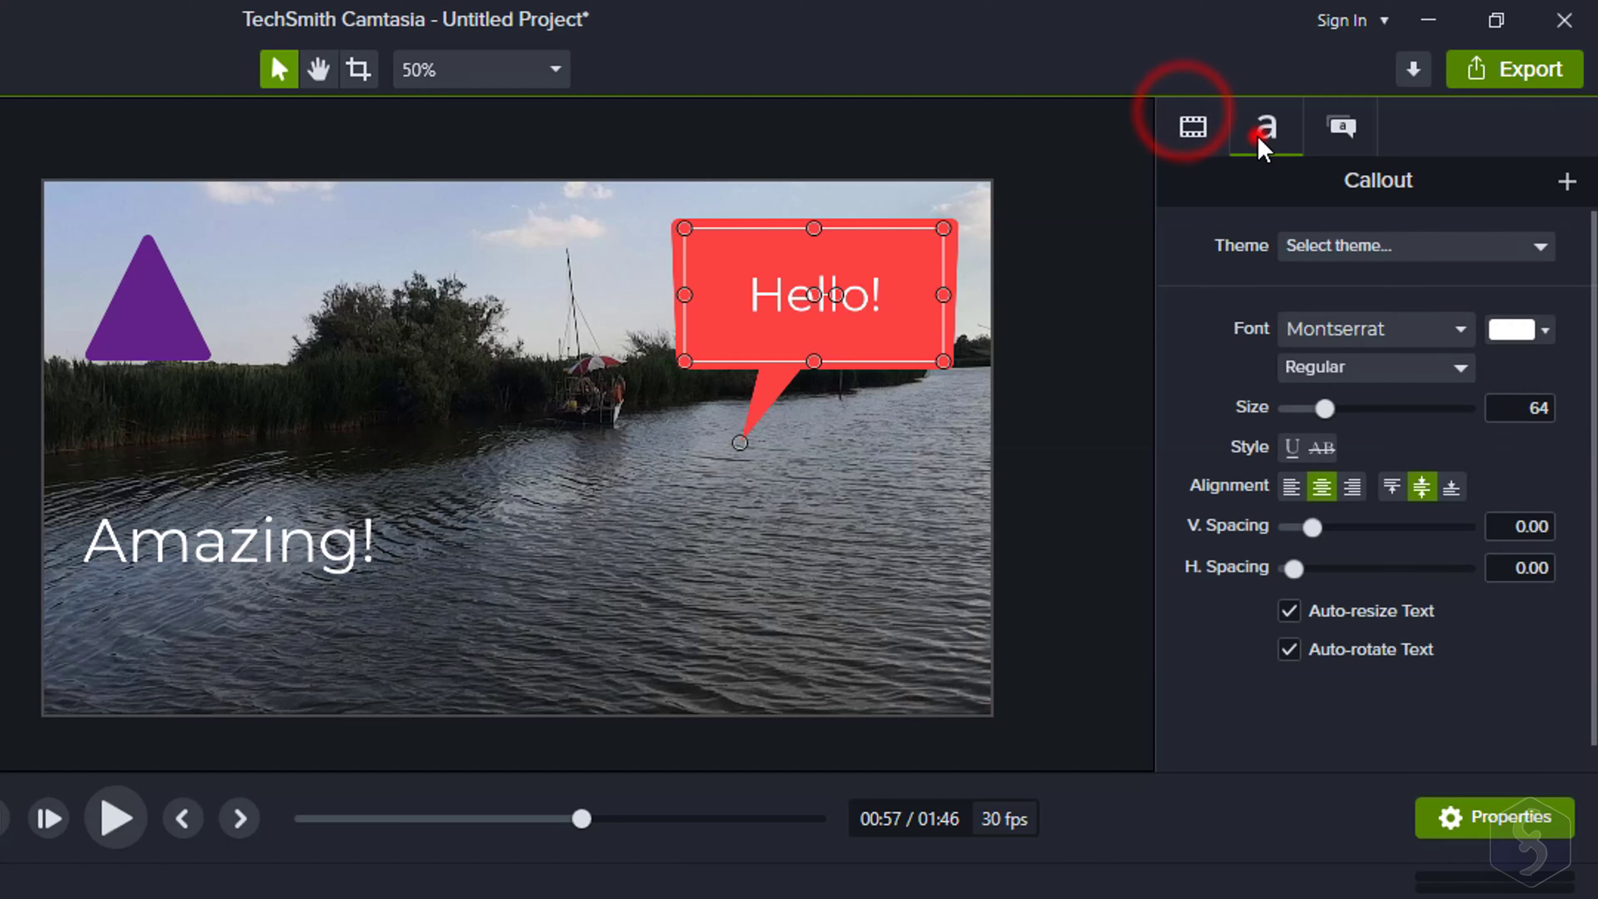
{"action": "left_click", "coordinate": [1362, 135]}
{"action": "left_click", "coordinate": [1277, 129]}
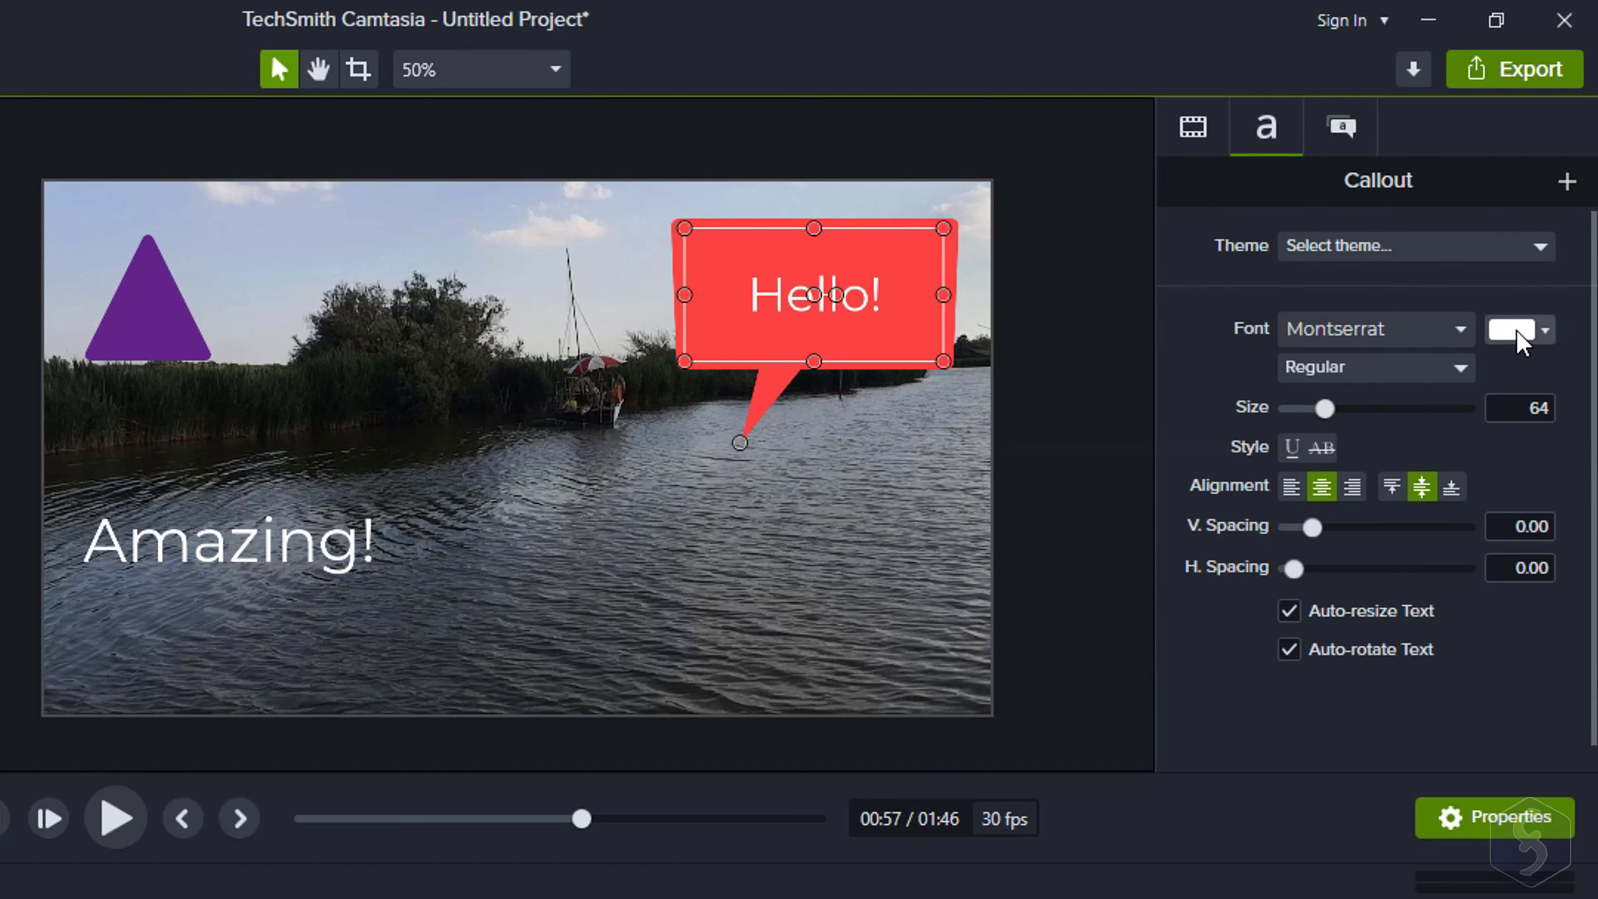
{"action": "left_click", "coordinate": [1542, 328]}
{"action": "left_click", "coordinate": [1539, 609]}
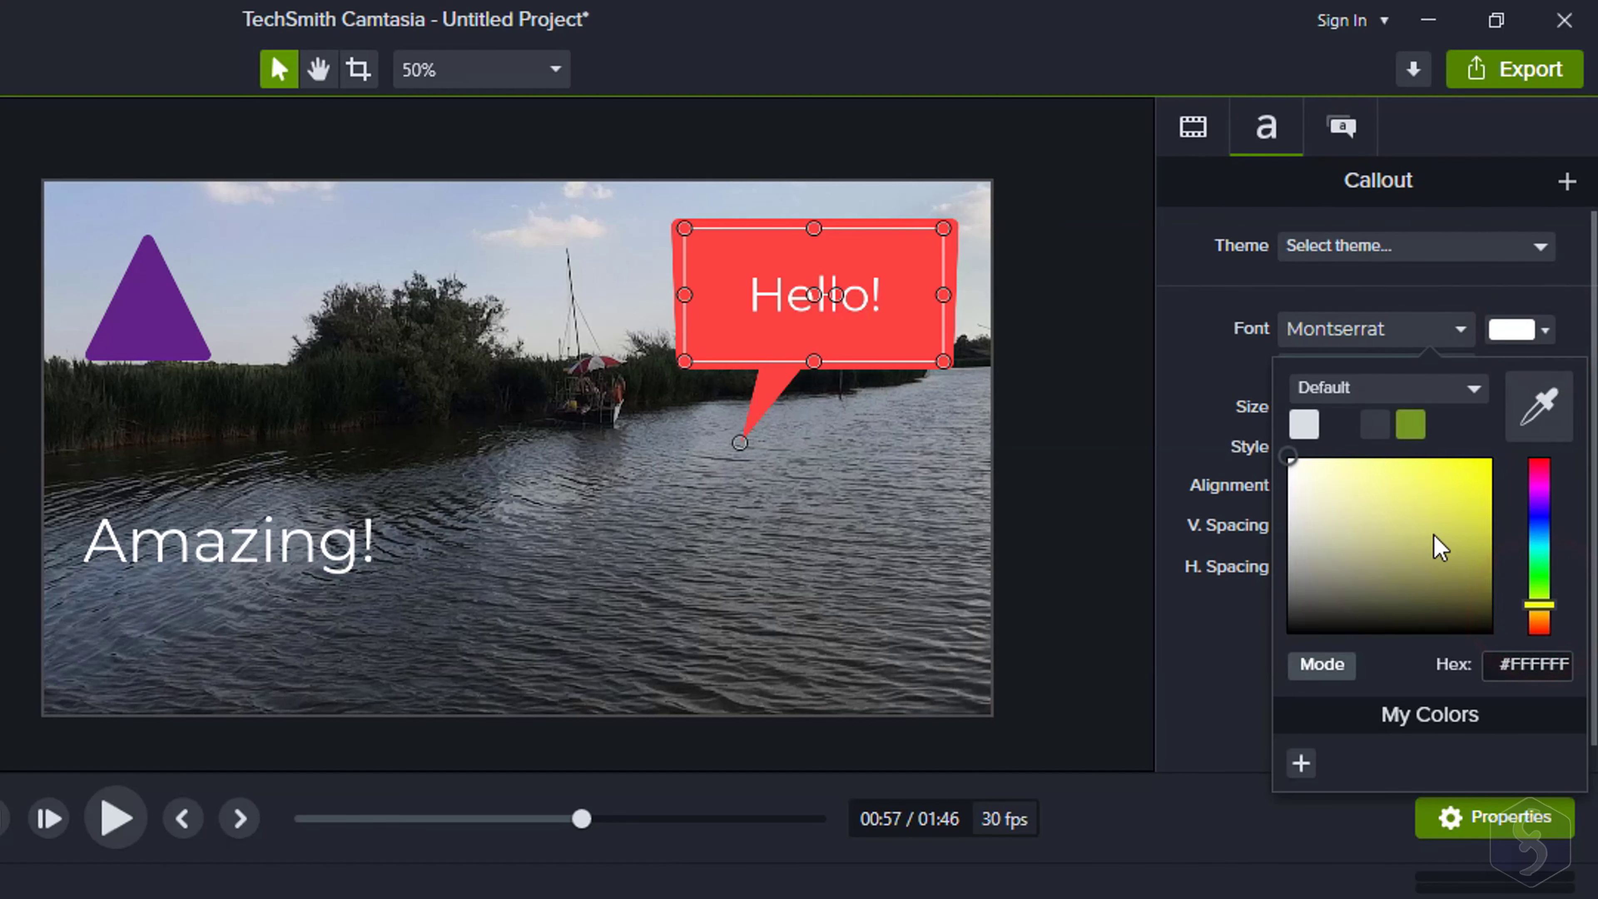
{"action": "left_click_drag", "start_coordinate": [1432, 535], "coordinate": [1491, 442]}
Set the Hello! text to size 109, centered, with vertical spacing -0.09 and horizontal spacing 0.09
{"action": "left_click_drag", "start_coordinate": [1352, 408], "coordinate": [1357, 409]}
{"action": "left_click", "coordinate": [1352, 486]}
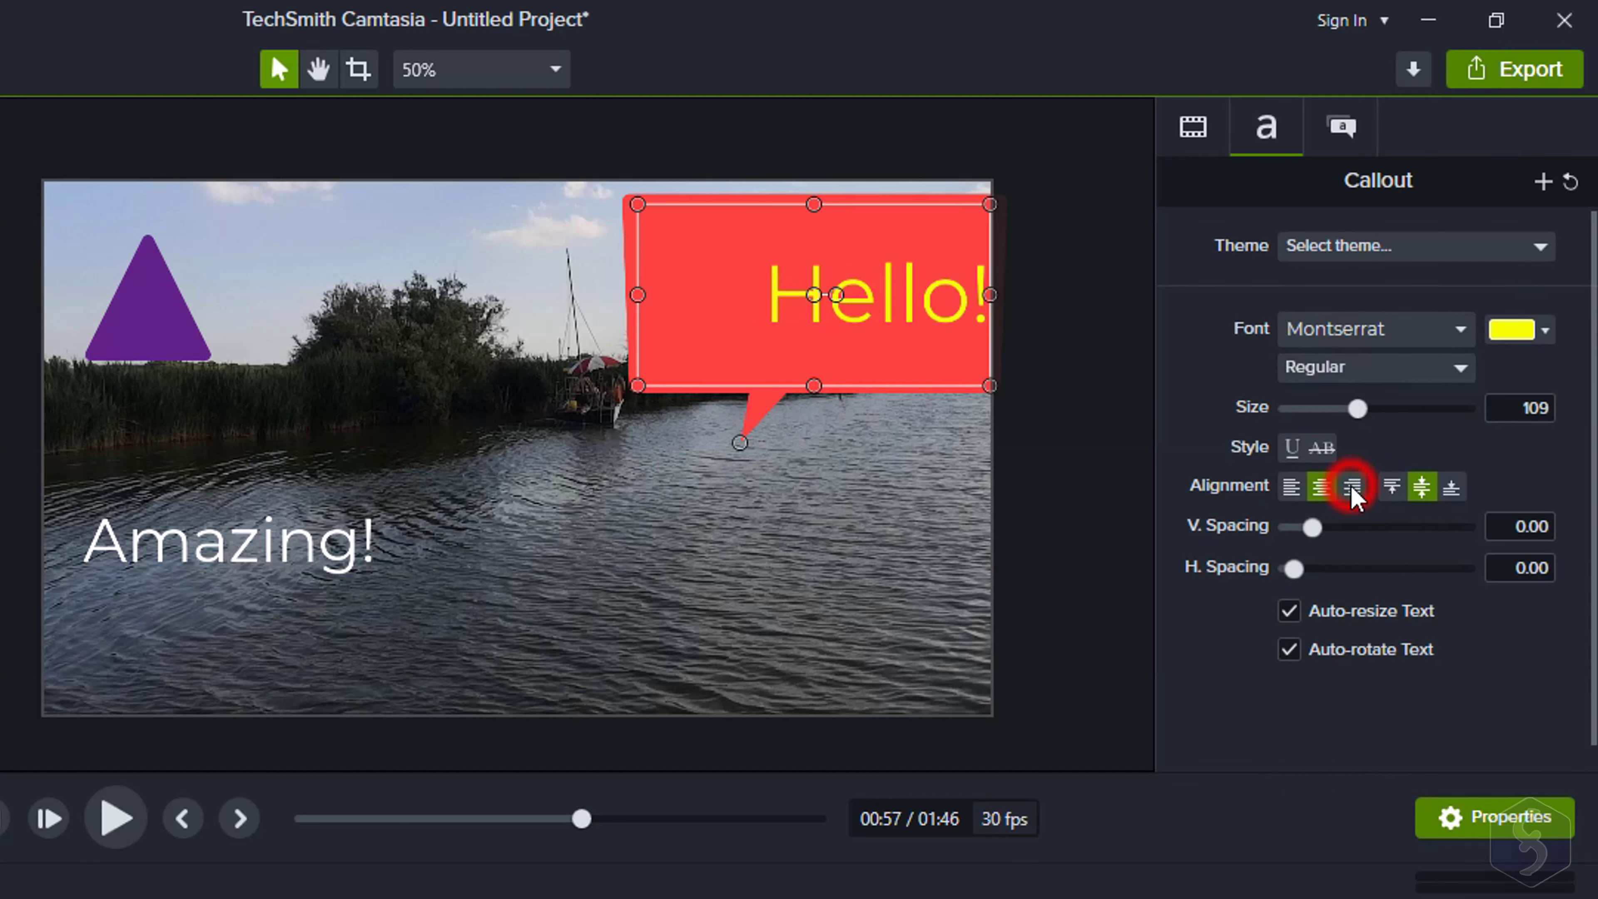
{"action": "left_click", "coordinate": [1291, 487]}
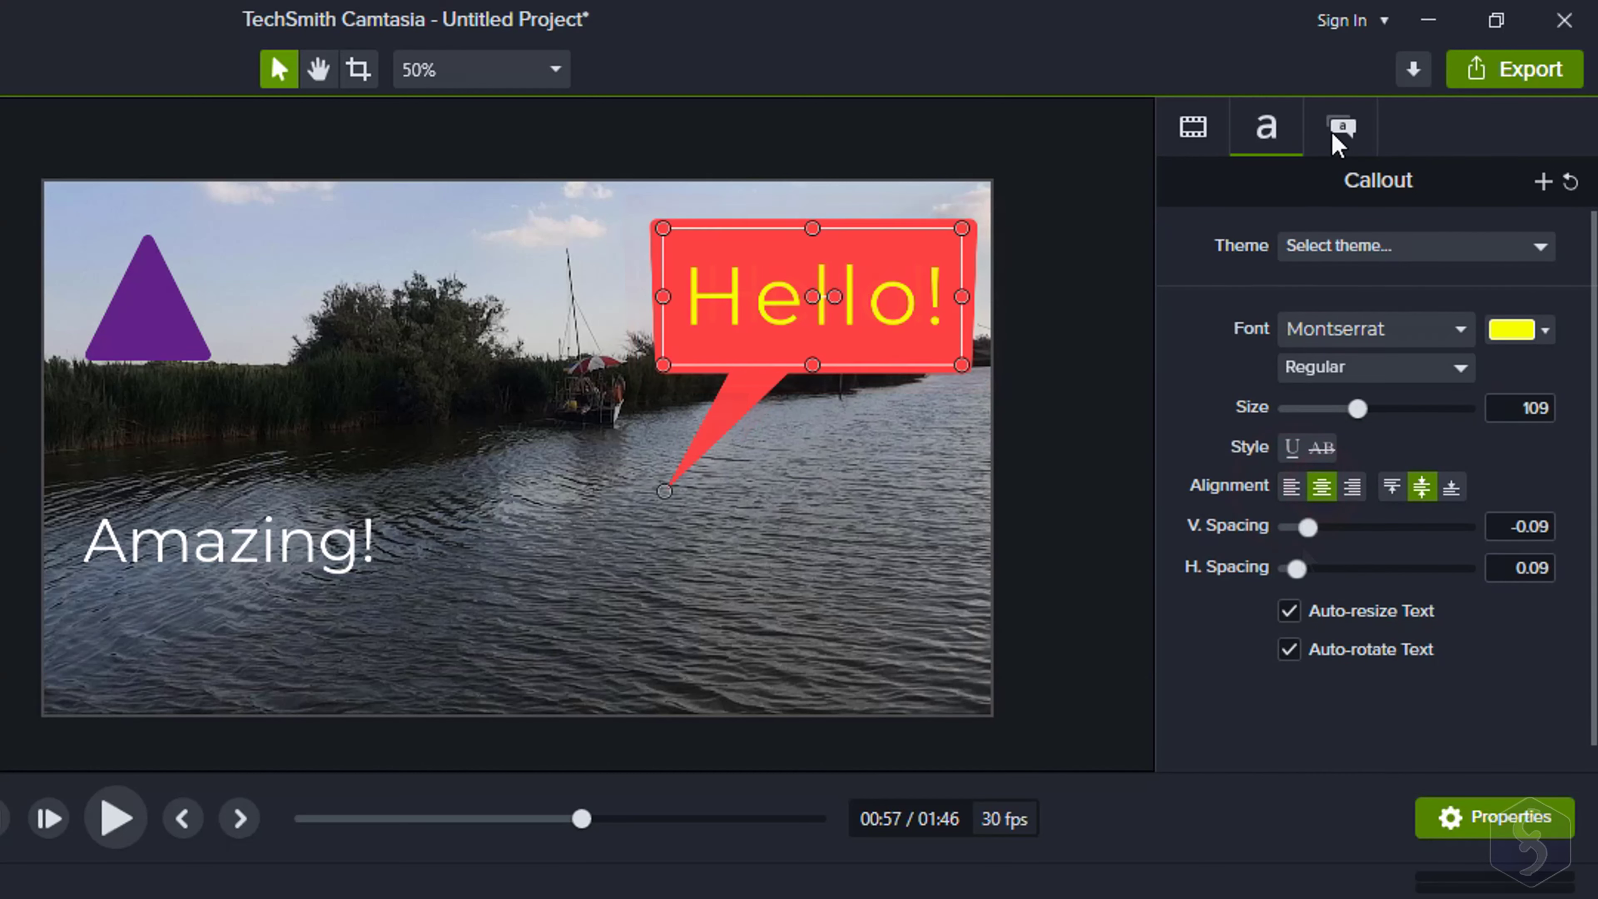
Try the Thought Bubble 1 shape on the Hello! callout, switch it to Speech Bubble 1, and move its tail tip upward
{"action": "left_click", "coordinate": [1342, 126]}
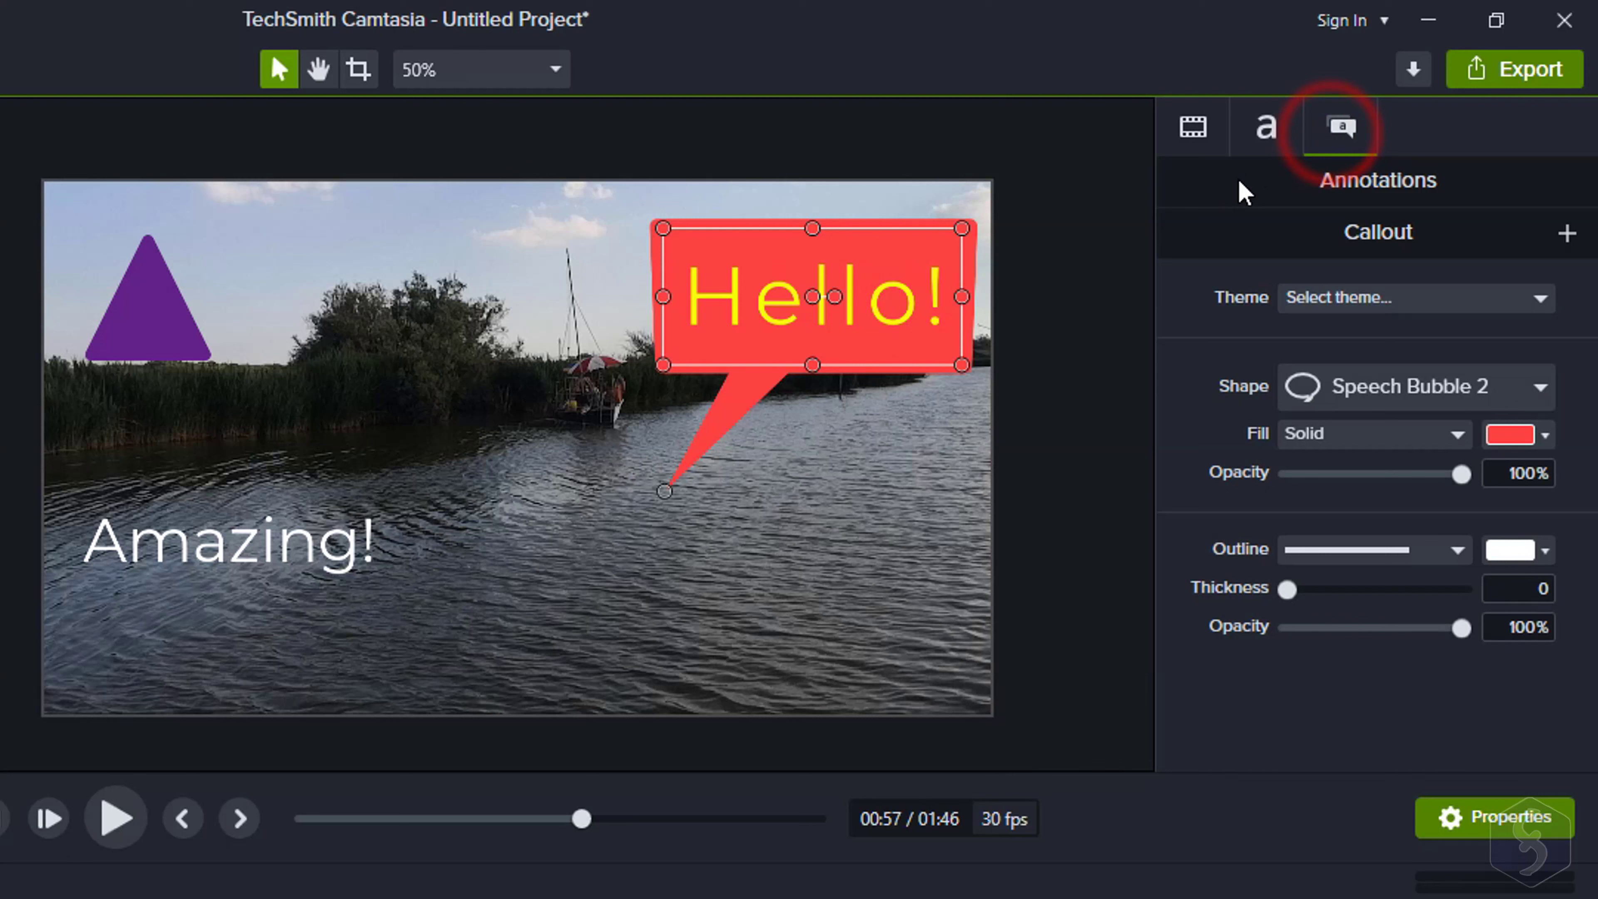
{"action": "left_click", "coordinate": [1440, 409]}
{"action": "left_click", "coordinate": [1390, 538]}
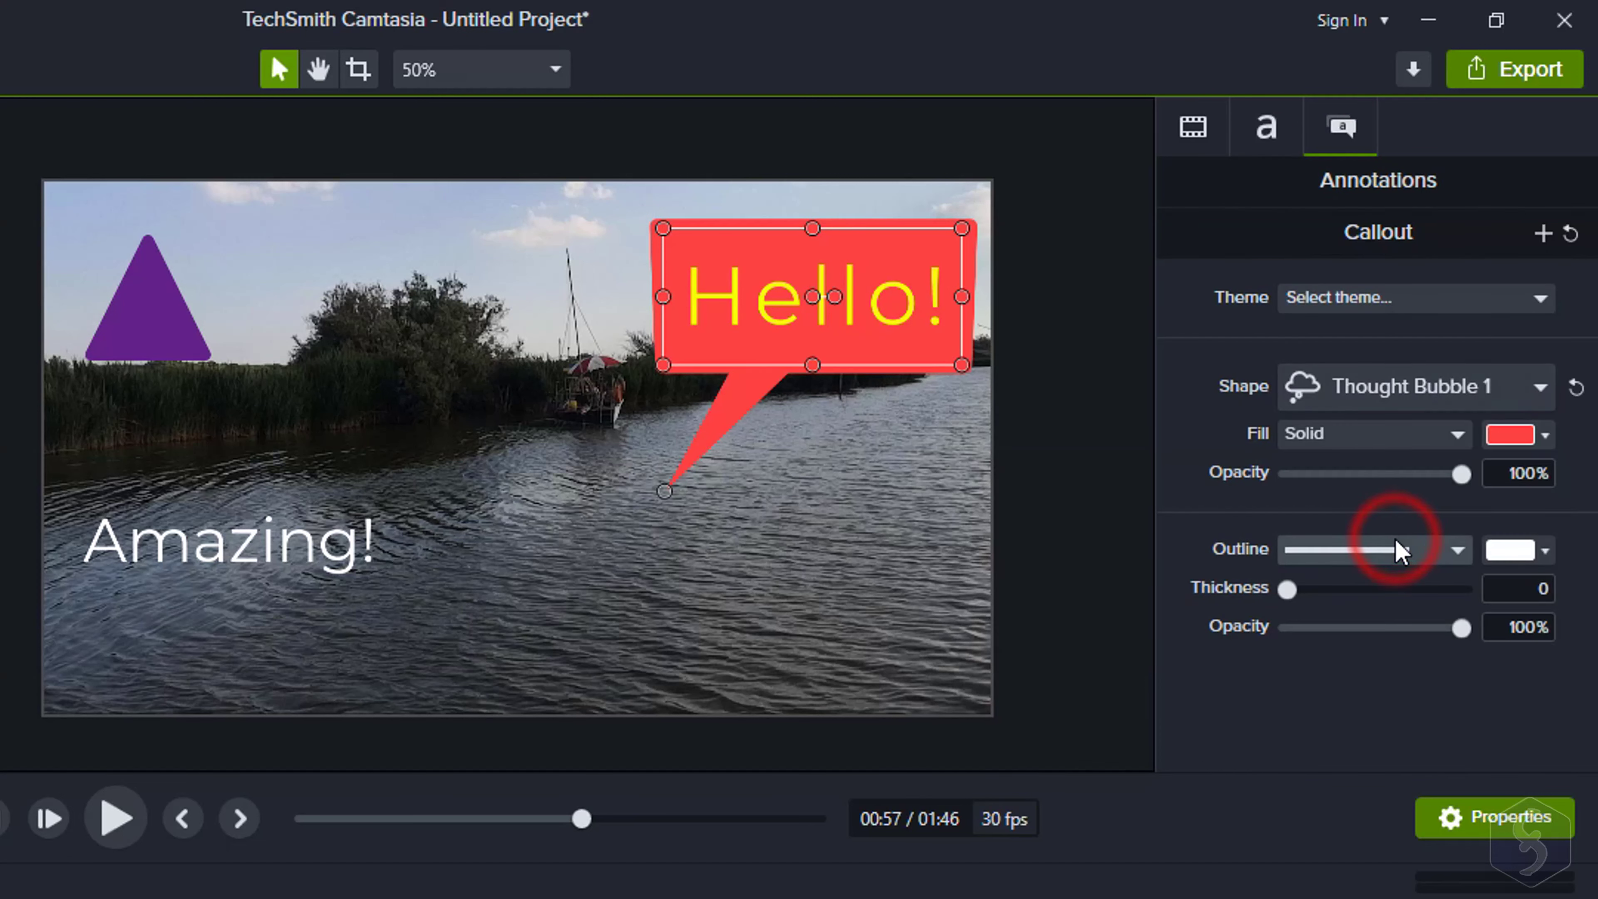
{"action": "left_click", "coordinate": [1535, 391]}
{"action": "left_click", "coordinate": [1448, 446]}
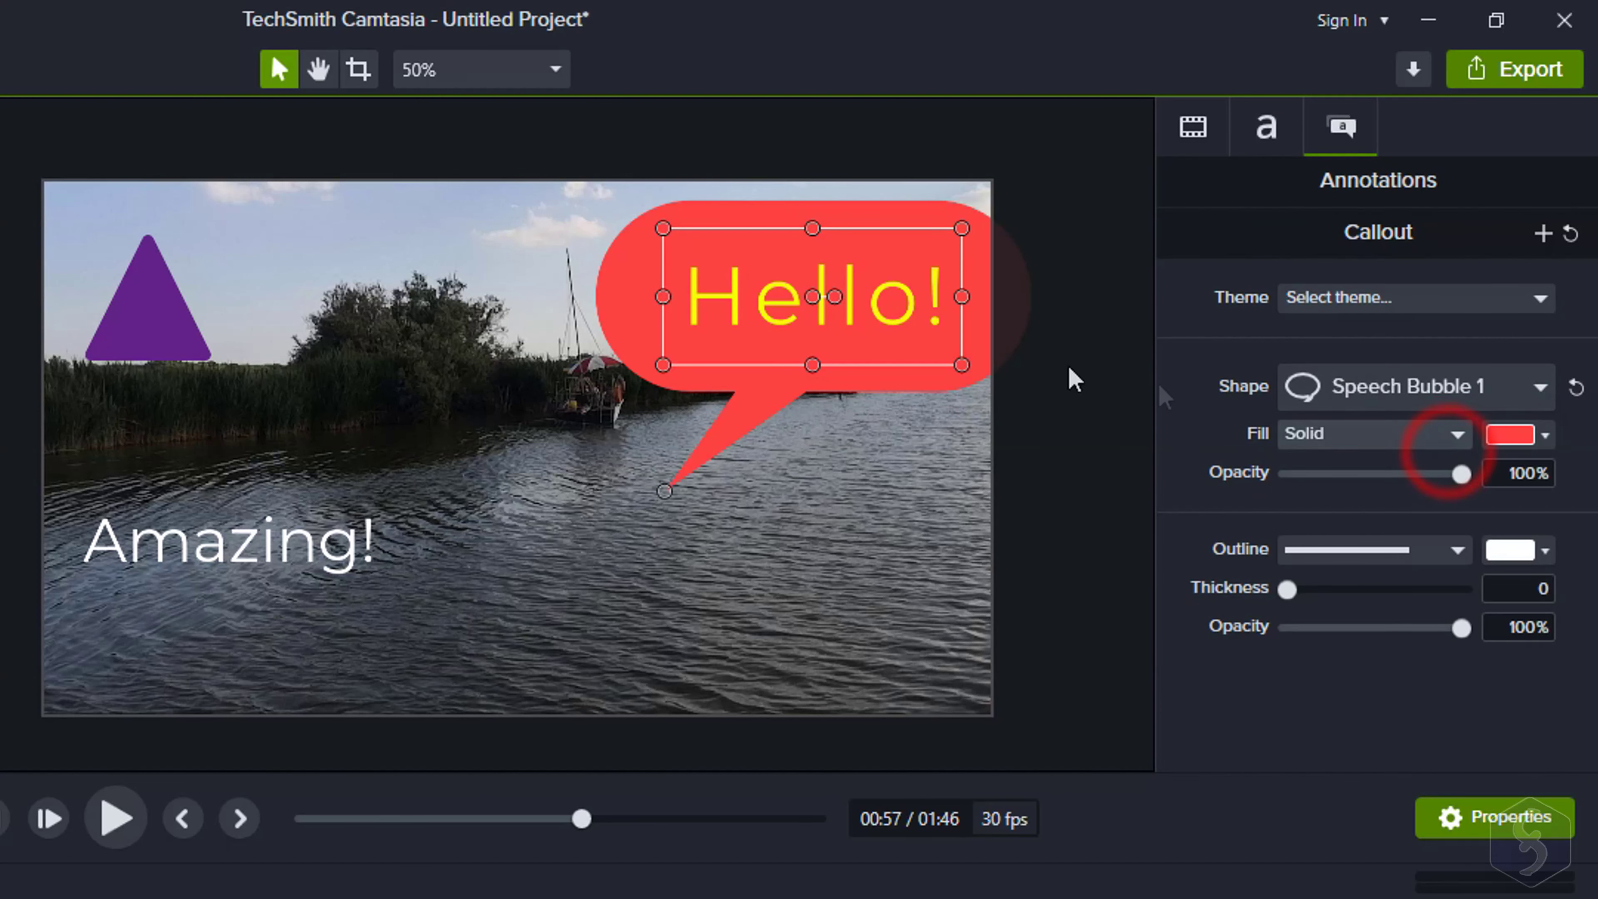
{"action": "left_click_drag", "start_coordinate": [664, 491], "coordinate": [660, 436]}
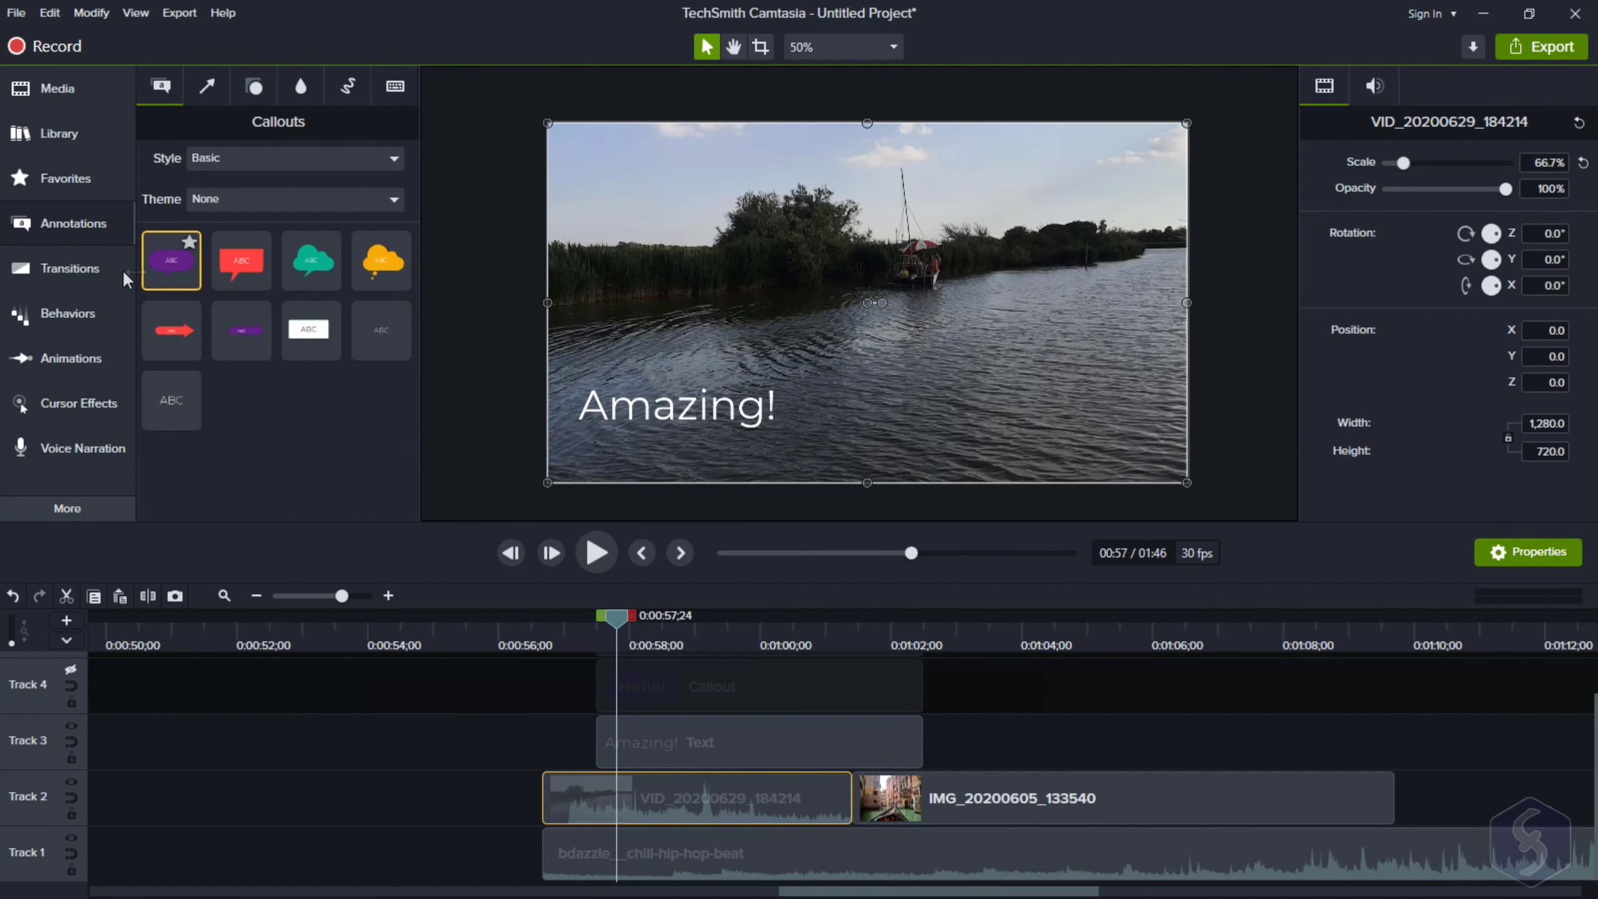
Apply the Spin Zoom transition between the lake clip and the Venice image on Track 2, and play it from 0:01:00
{"action": "left_click", "coordinate": [69, 269]}
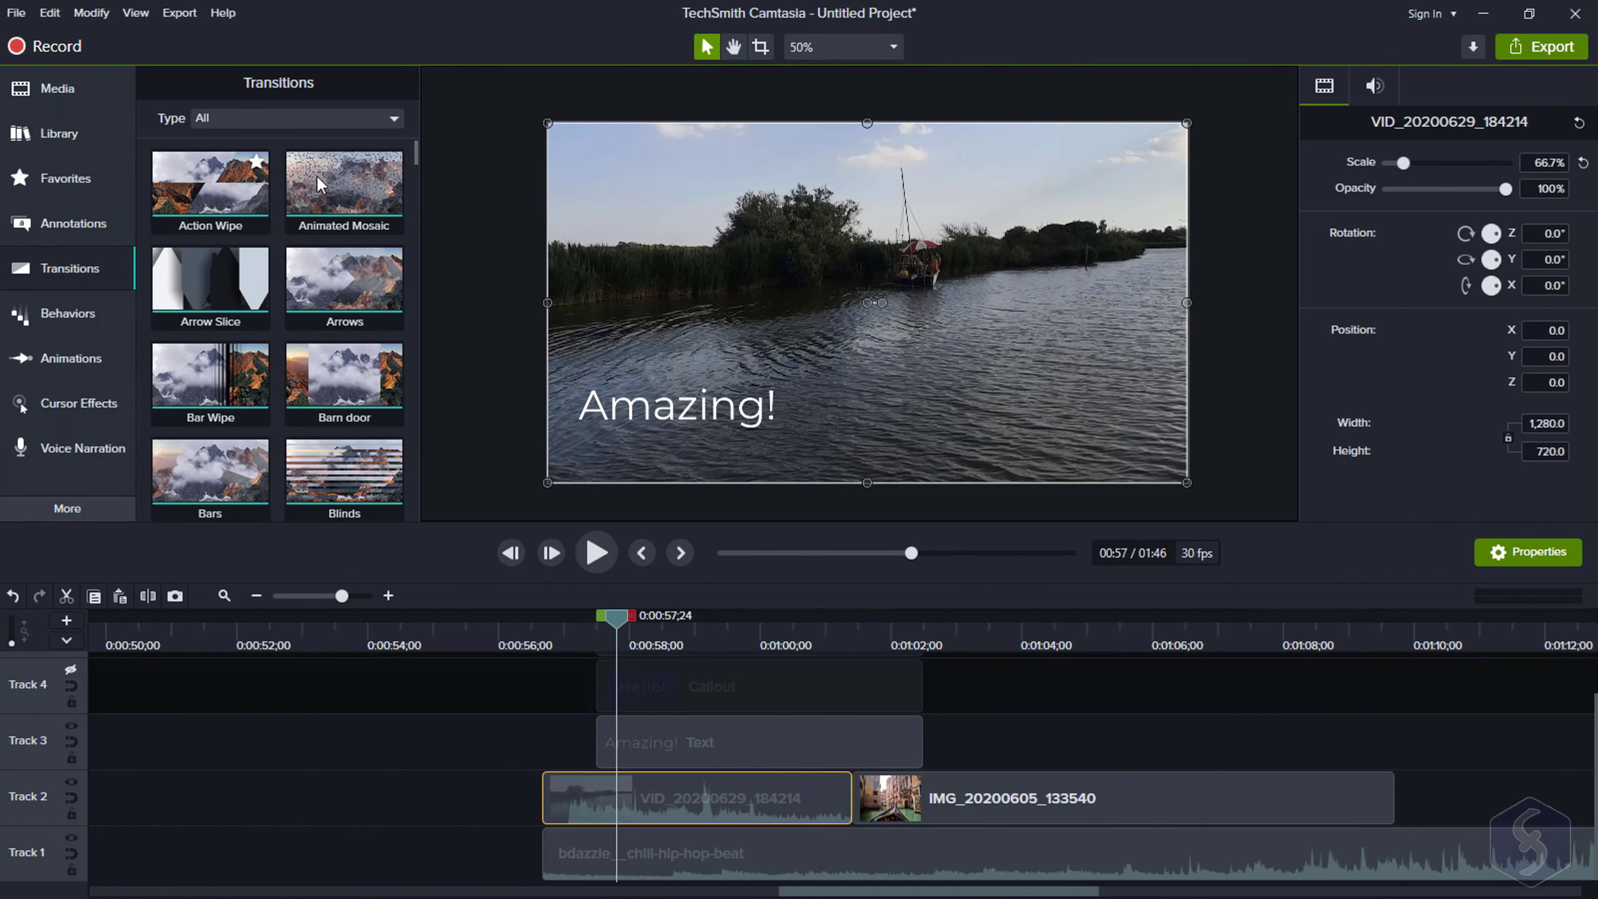
{"action": "scroll", "coordinate": [319, 185], "scroll_direction": "down", "scroll_amount": 20}
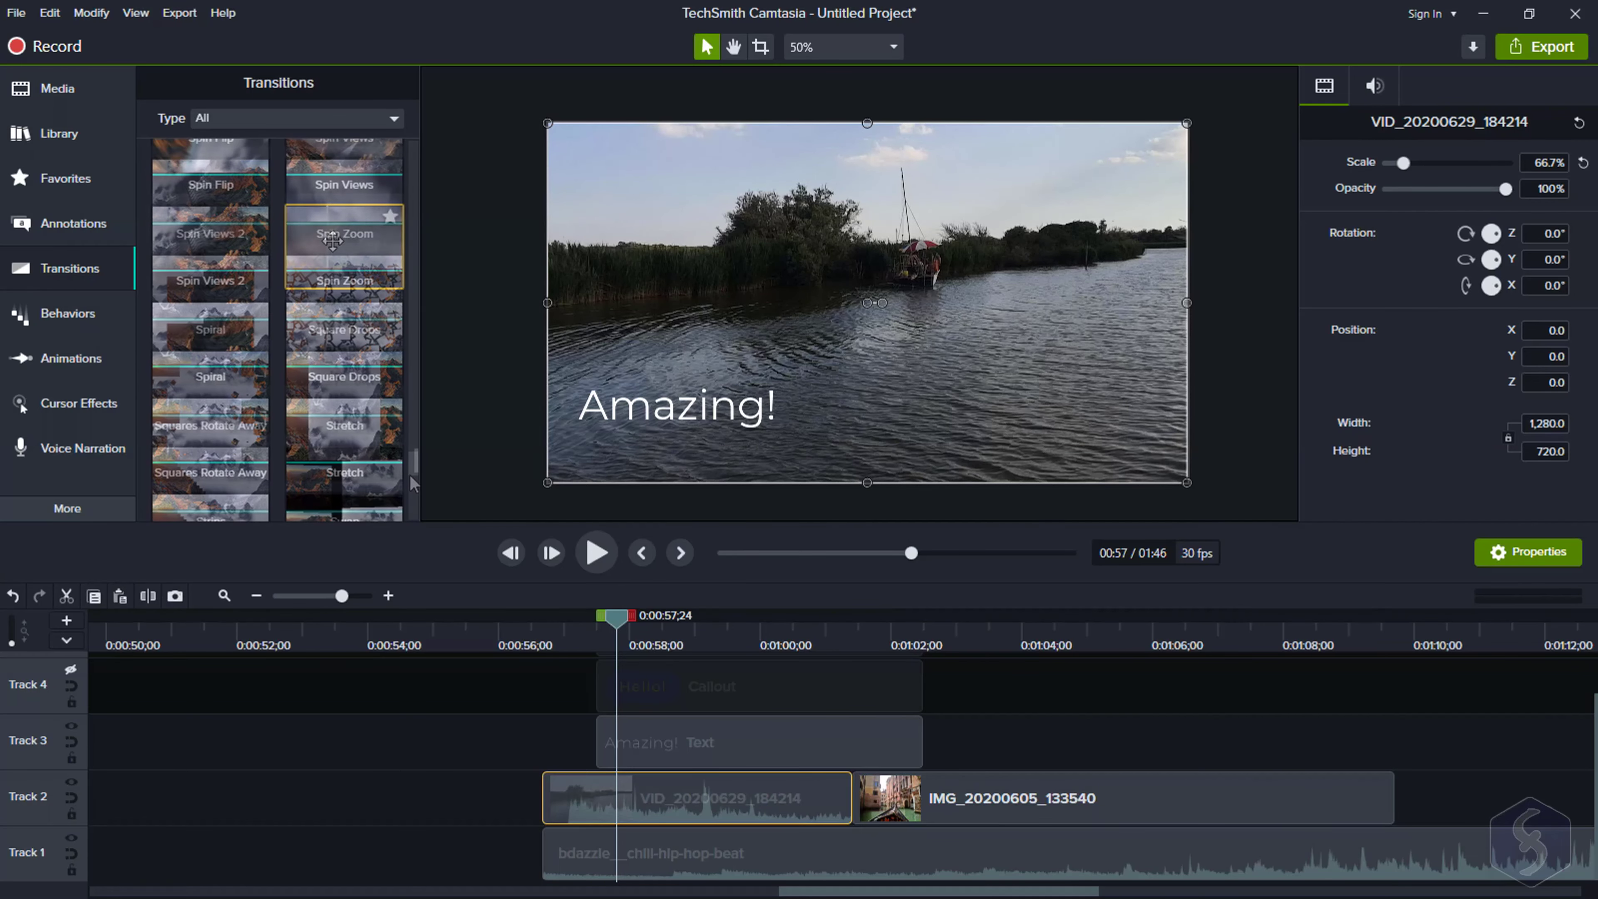
{"action": "left_click_drag", "start_coordinate": [354, 240], "coordinate": [560, 807]}
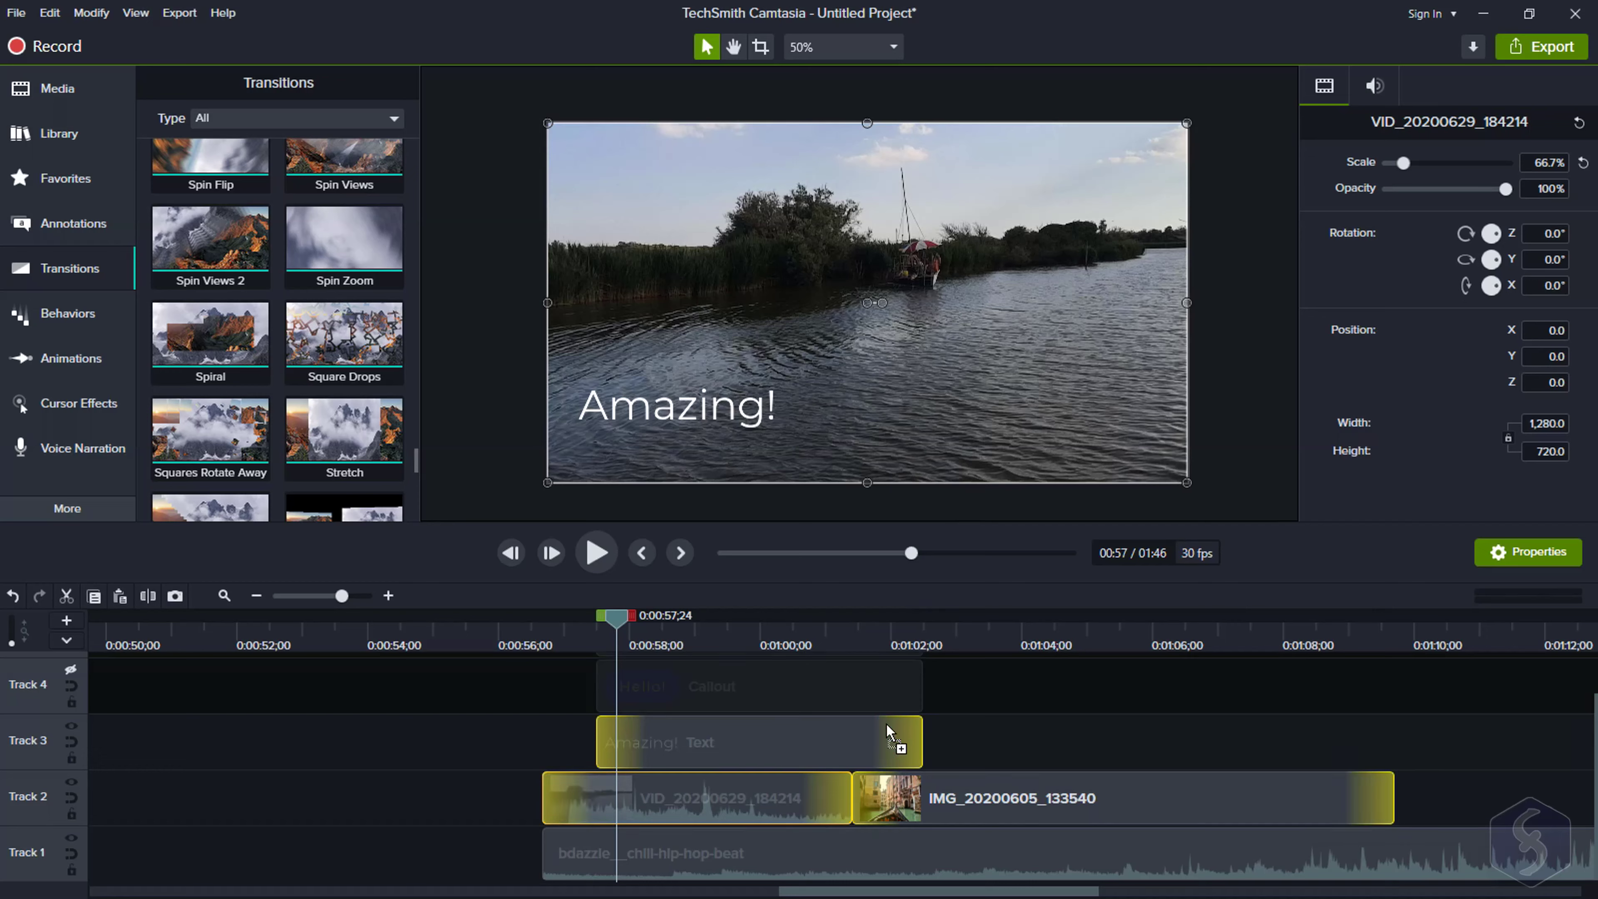
{"action": "left_click_drag", "start_coordinate": [891, 752], "coordinate": [859, 812]}
{"action": "left_click", "coordinate": [762, 633]}
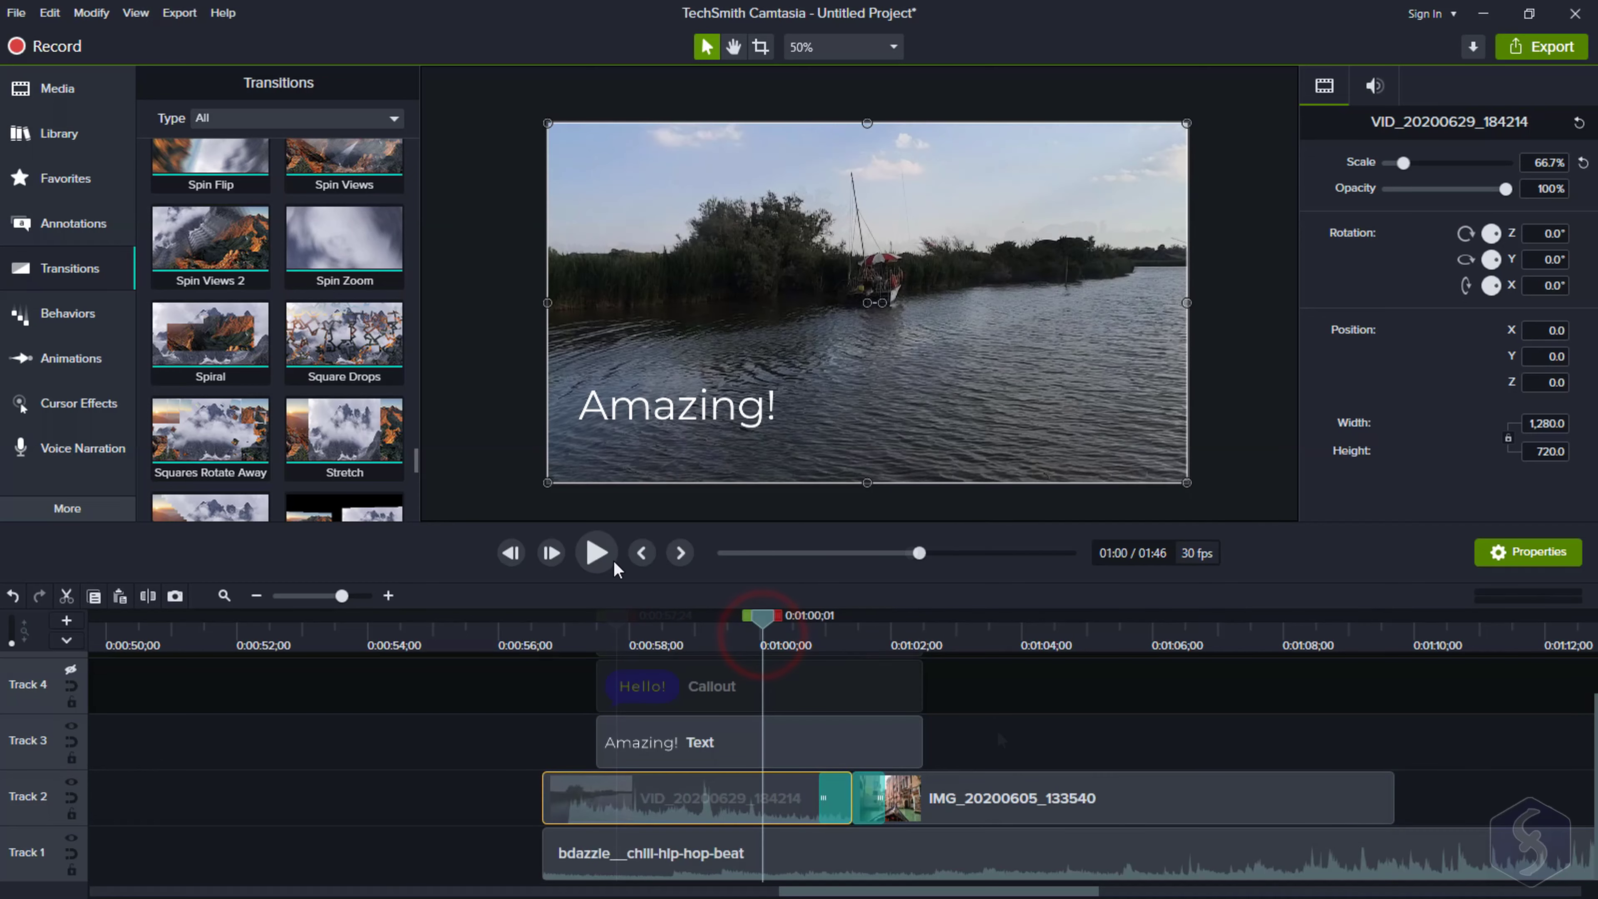
{"action": "left_click", "coordinate": [602, 555]}
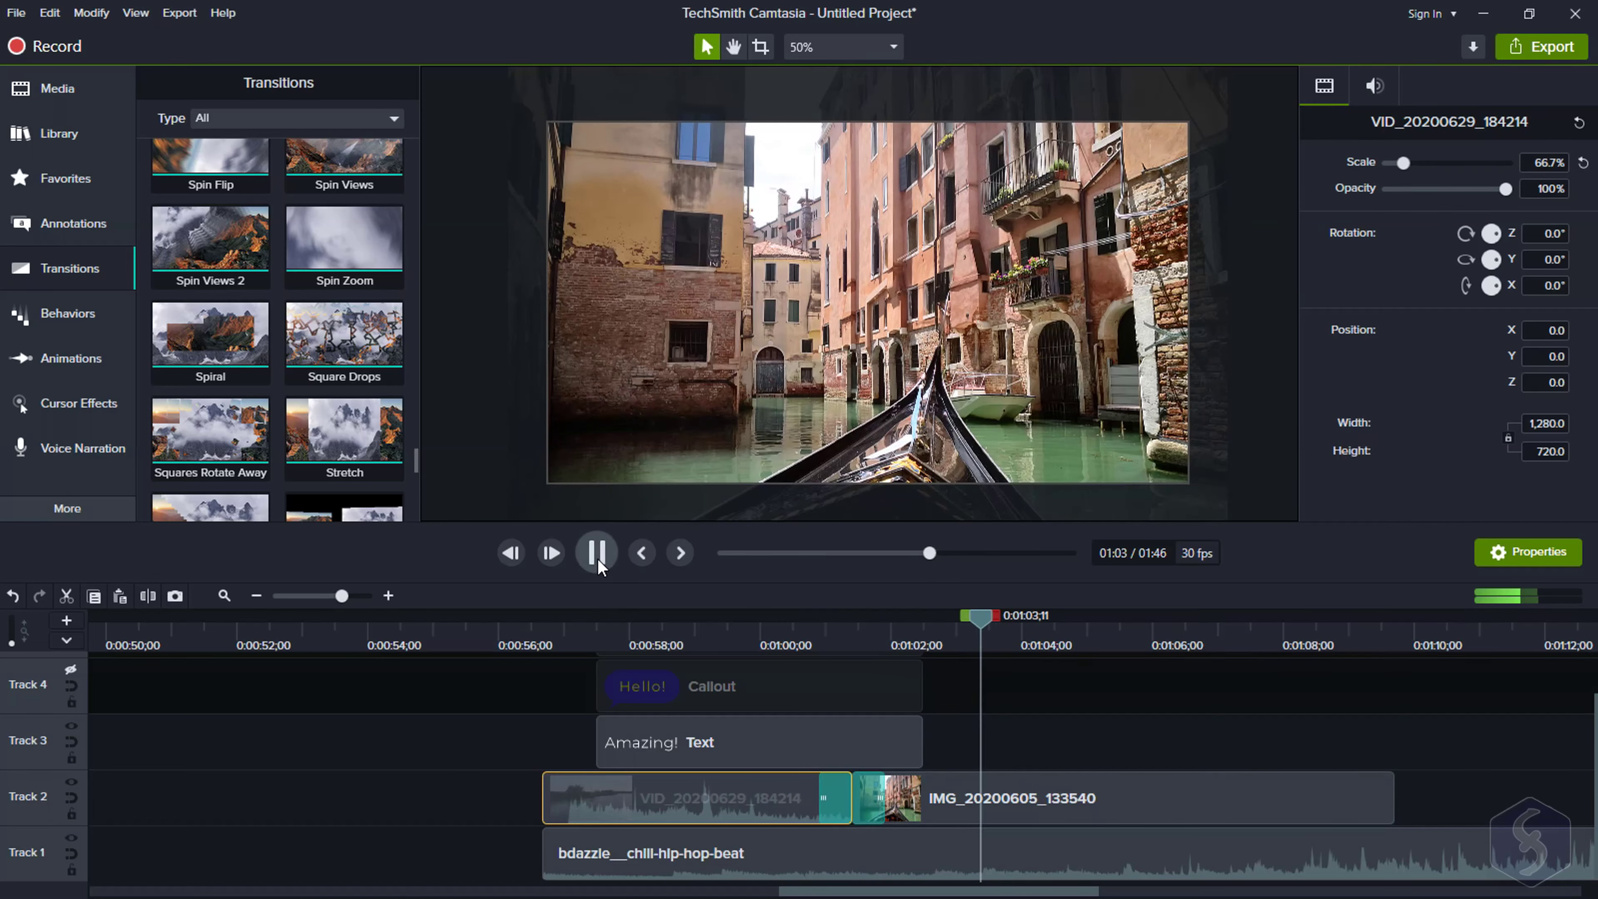
Lengthen the Spin Zoom transition on both sides of the cut on Track 2 and preview it
{"action": "left_click", "coordinate": [1202, 797]}
{"action": "left_click", "coordinate": [872, 810]}
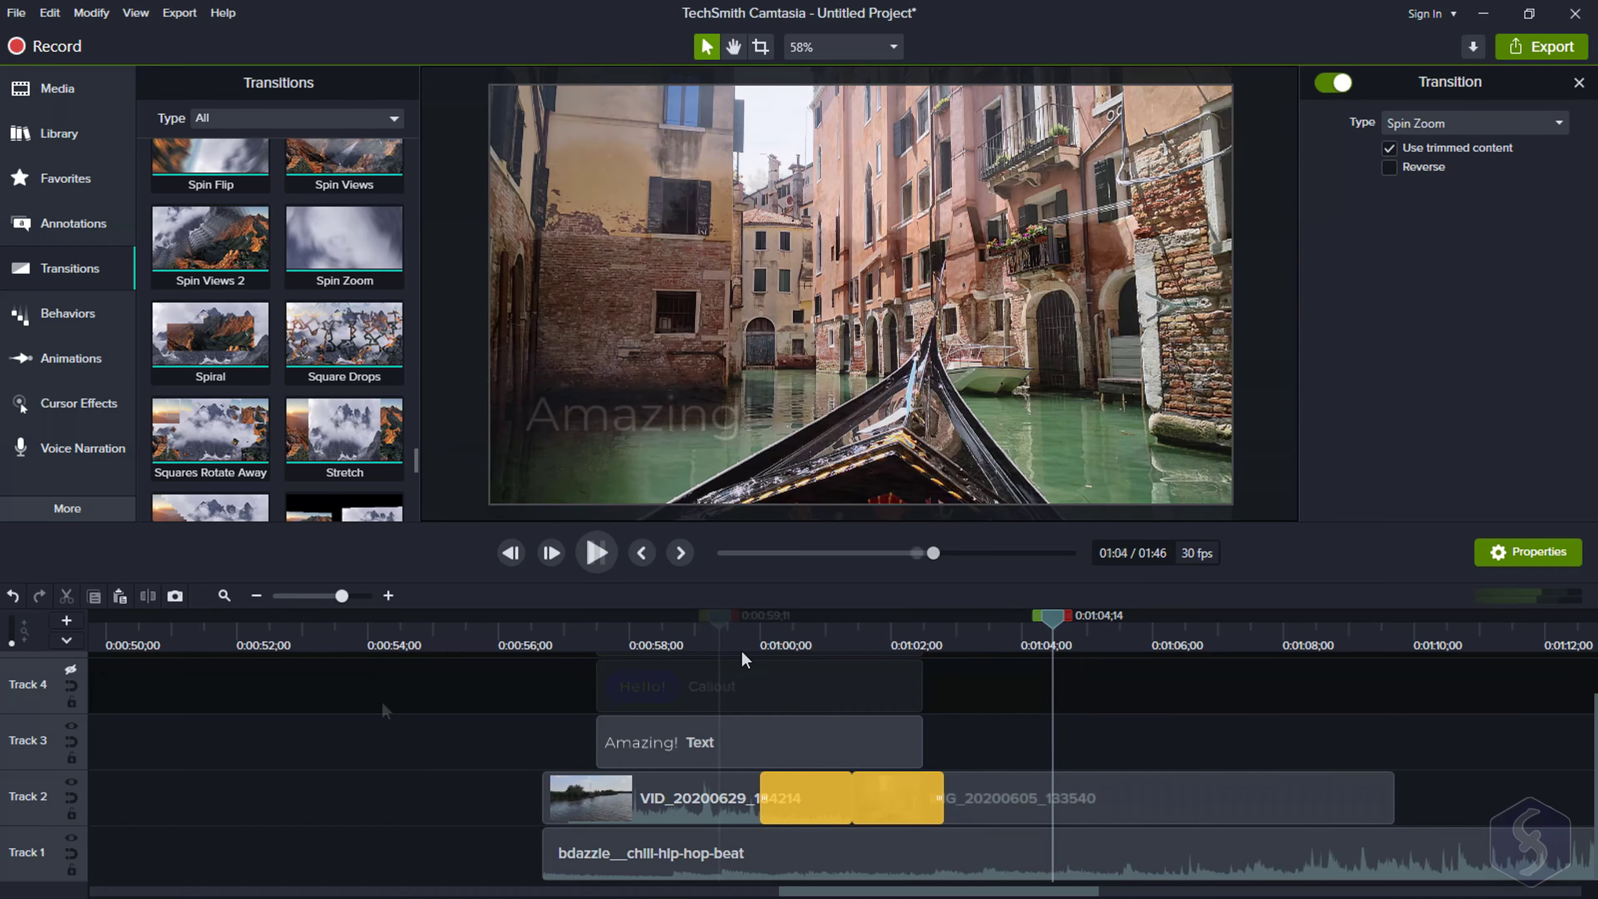
{"action": "key", "text": "space"}
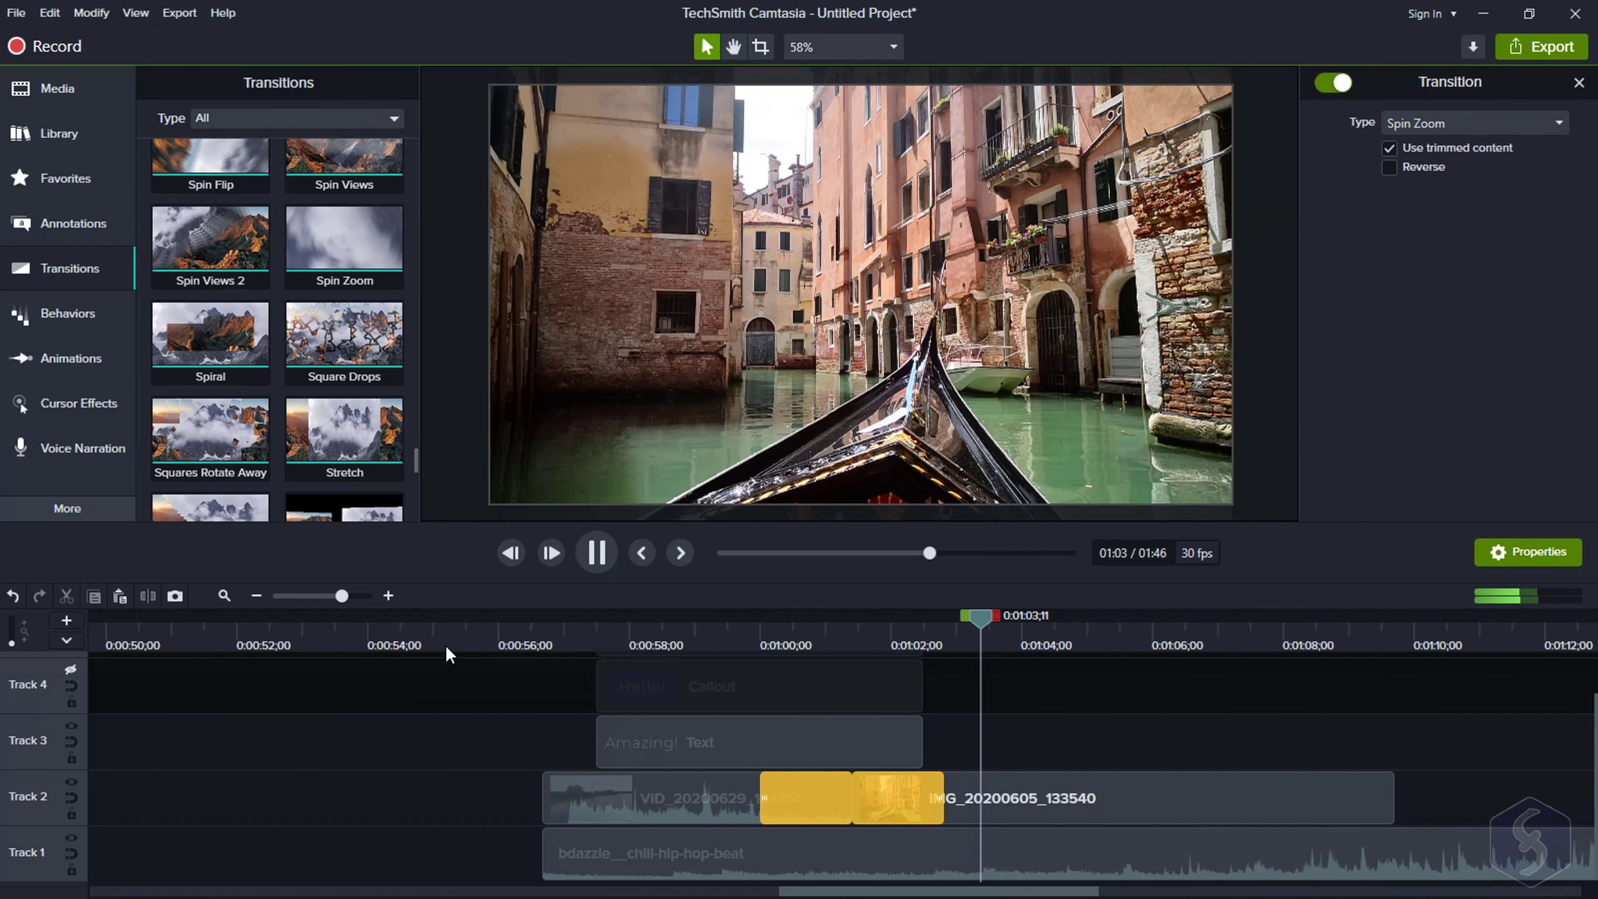
{"action": "left_click", "coordinate": [381, 701]}
Apply the Reveal behavior to the Amazing! text clip on Track 3
{"action": "left_click", "coordinate": [67, 314]}
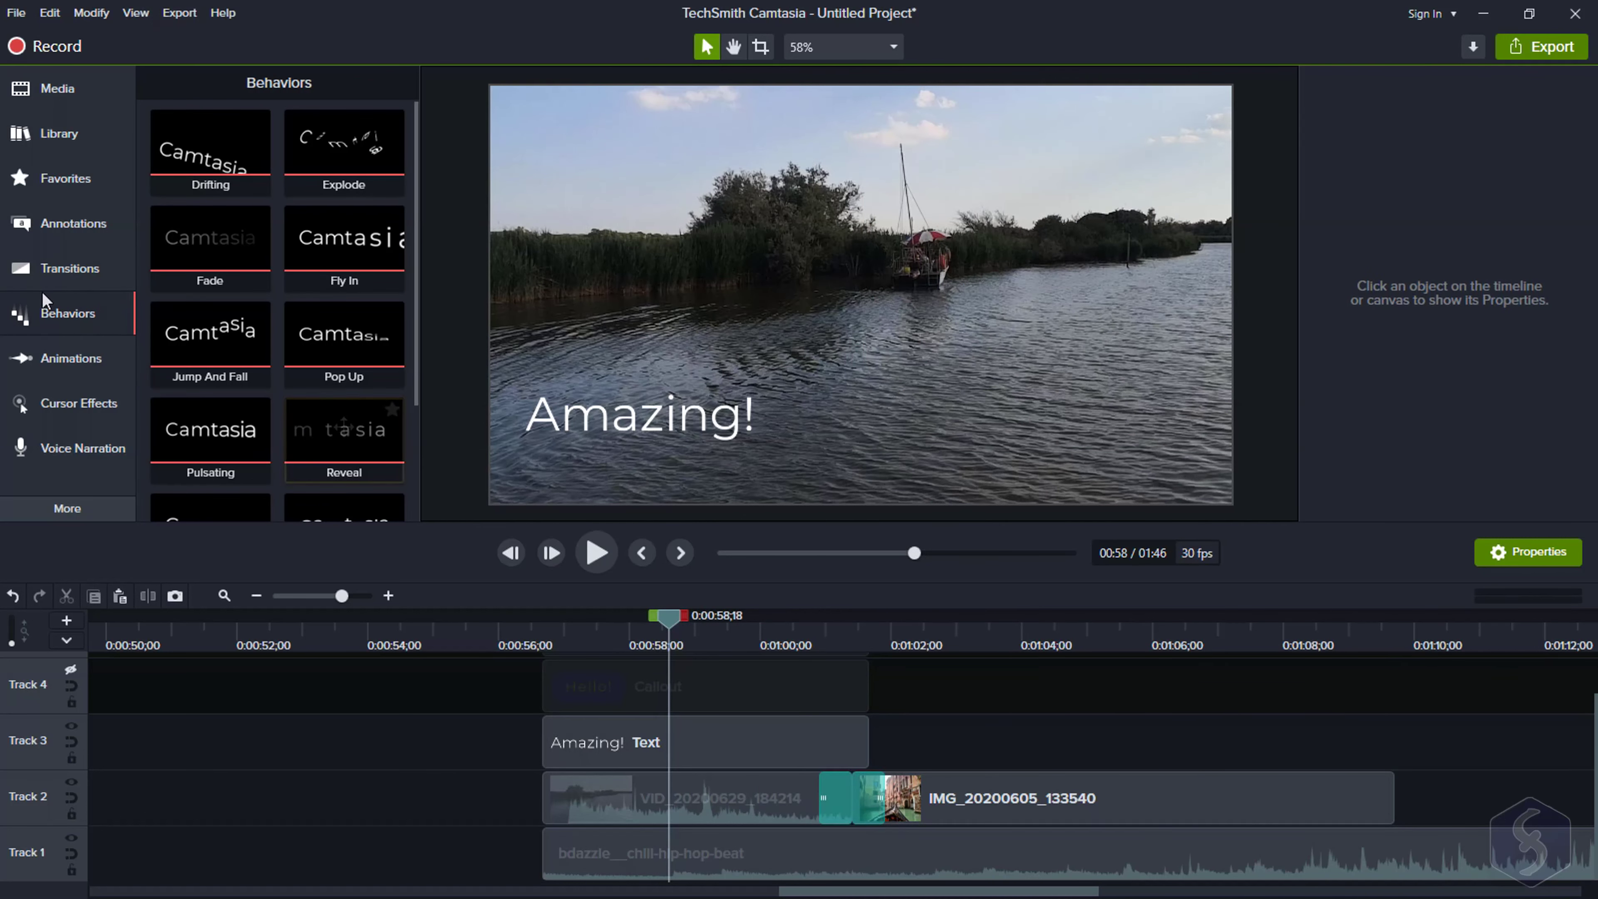
{"action": "left_click", "coordinate": [355, 431]}
{"action": "left_click_drag", "start_coordinate": [338, 434], "coordinate": [716, 736]}
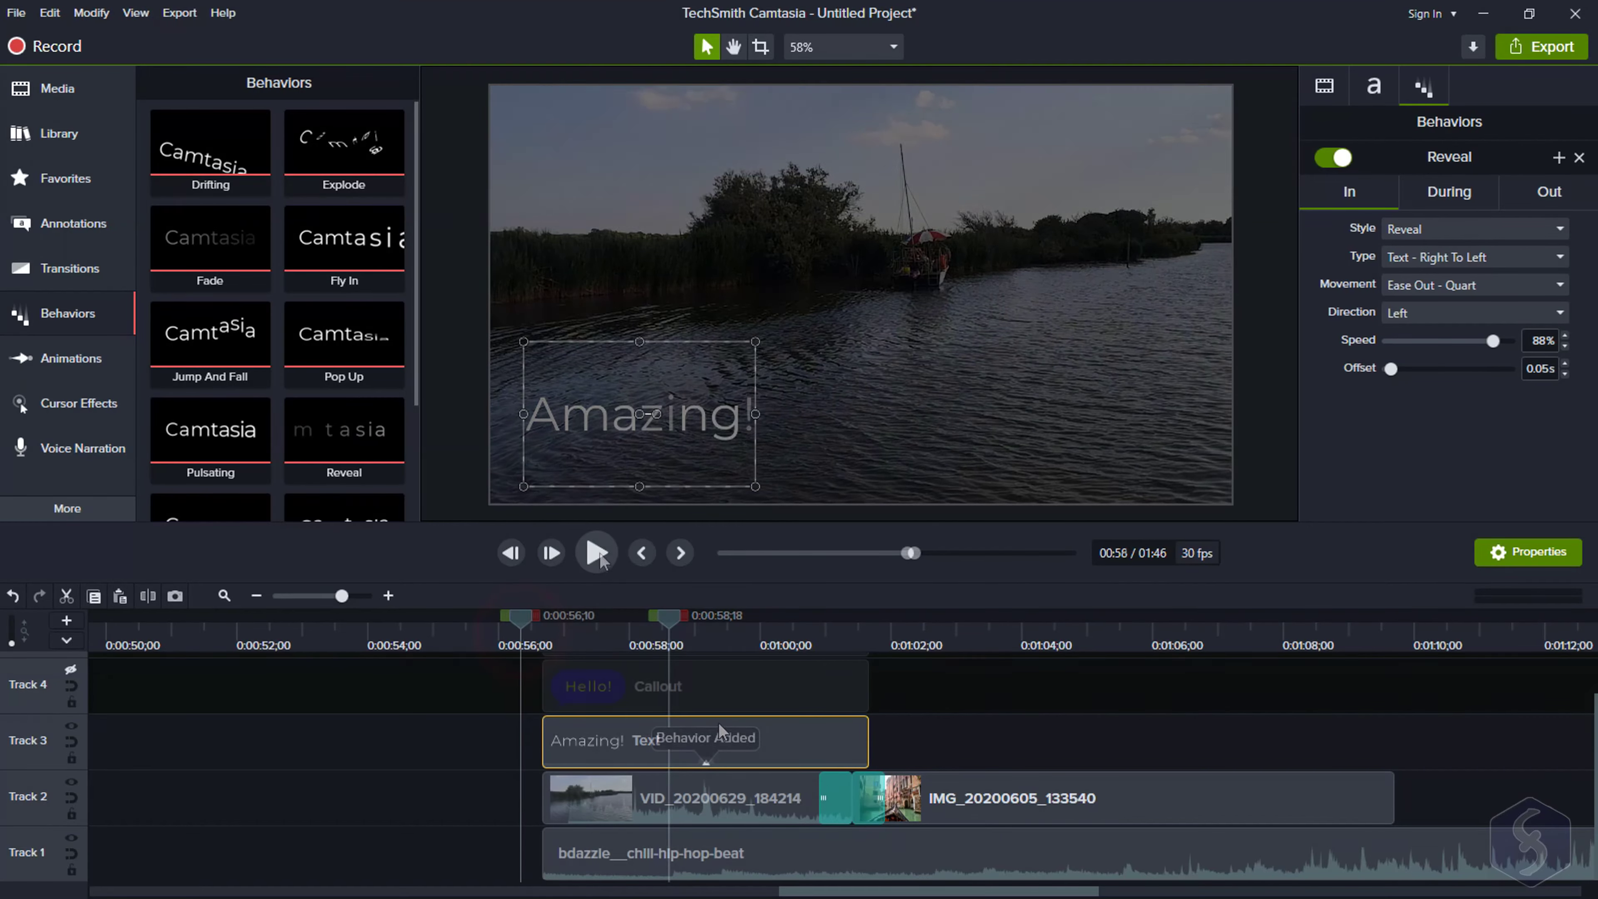
Preview the Reveal behavior on the Amazing! text clip and review its In, During and Out settings
{"action": "left_click", "coordinate": [597, 552]}
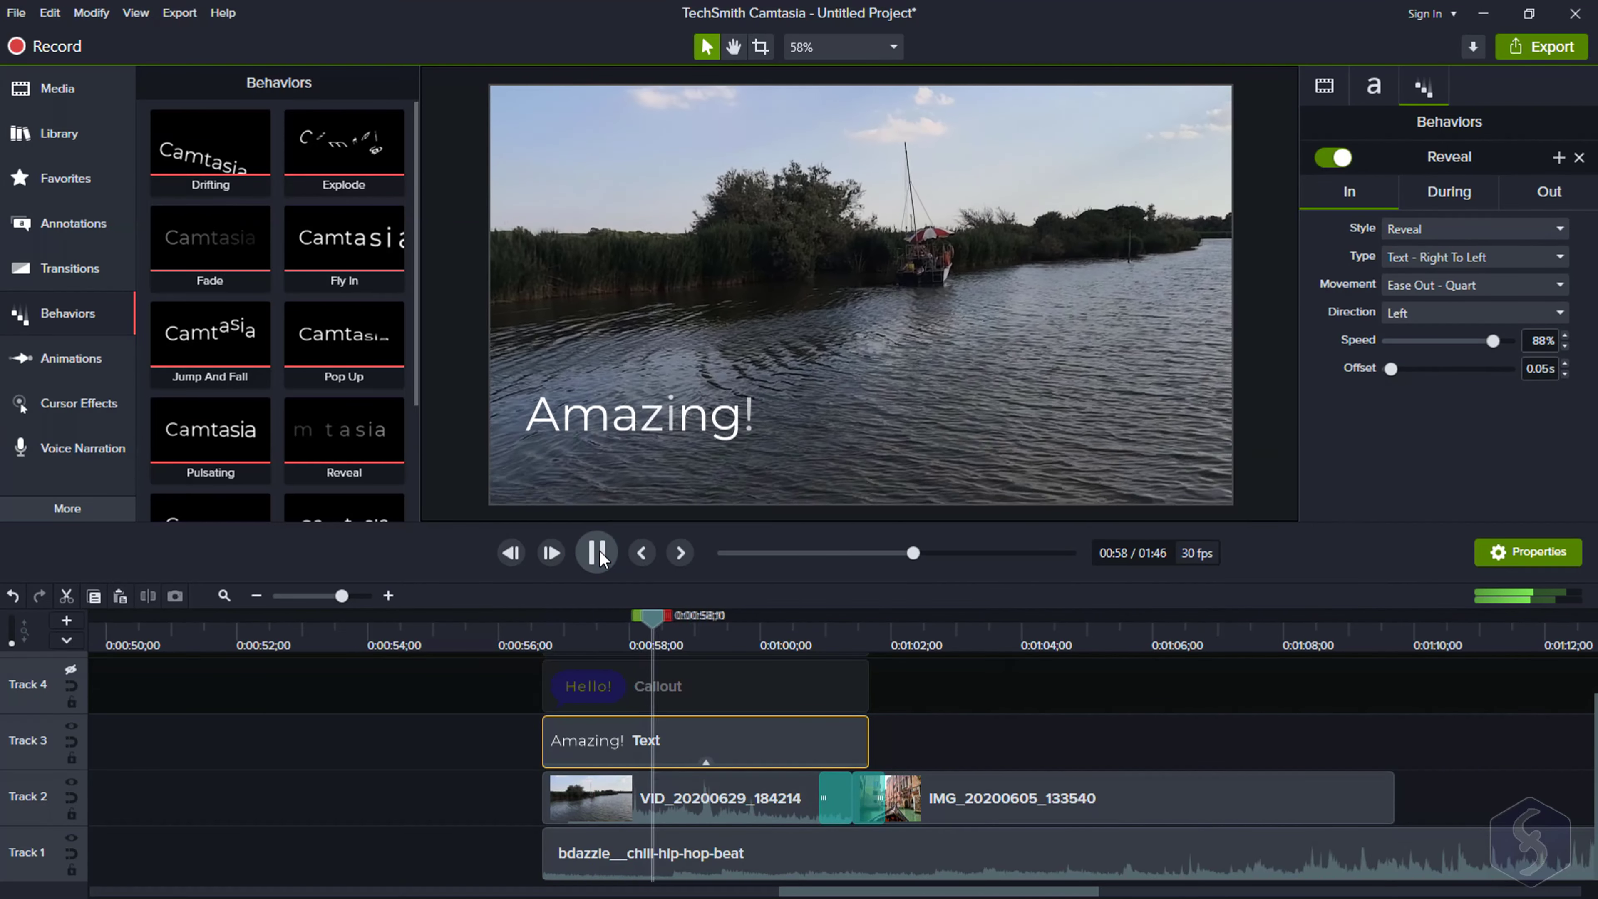
{"action": "left_click", "coordinate": [596, 553]}
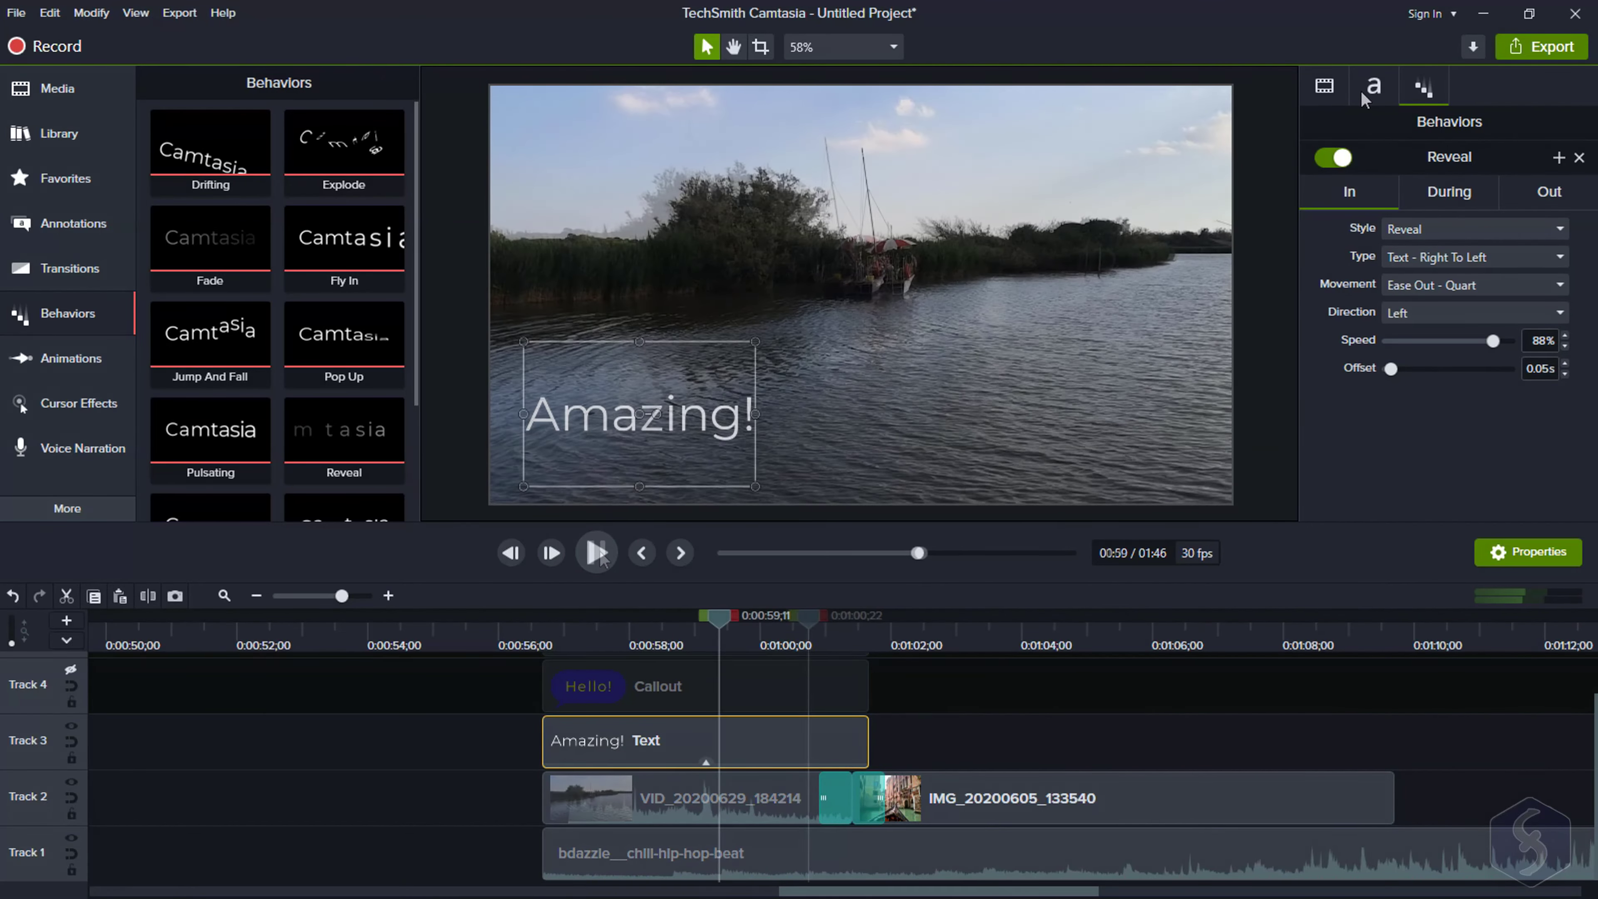
{"action": "left_click", "coordinate": [1373, 86]}
{"action": "left_click", "coordinate": [1423, 91]}
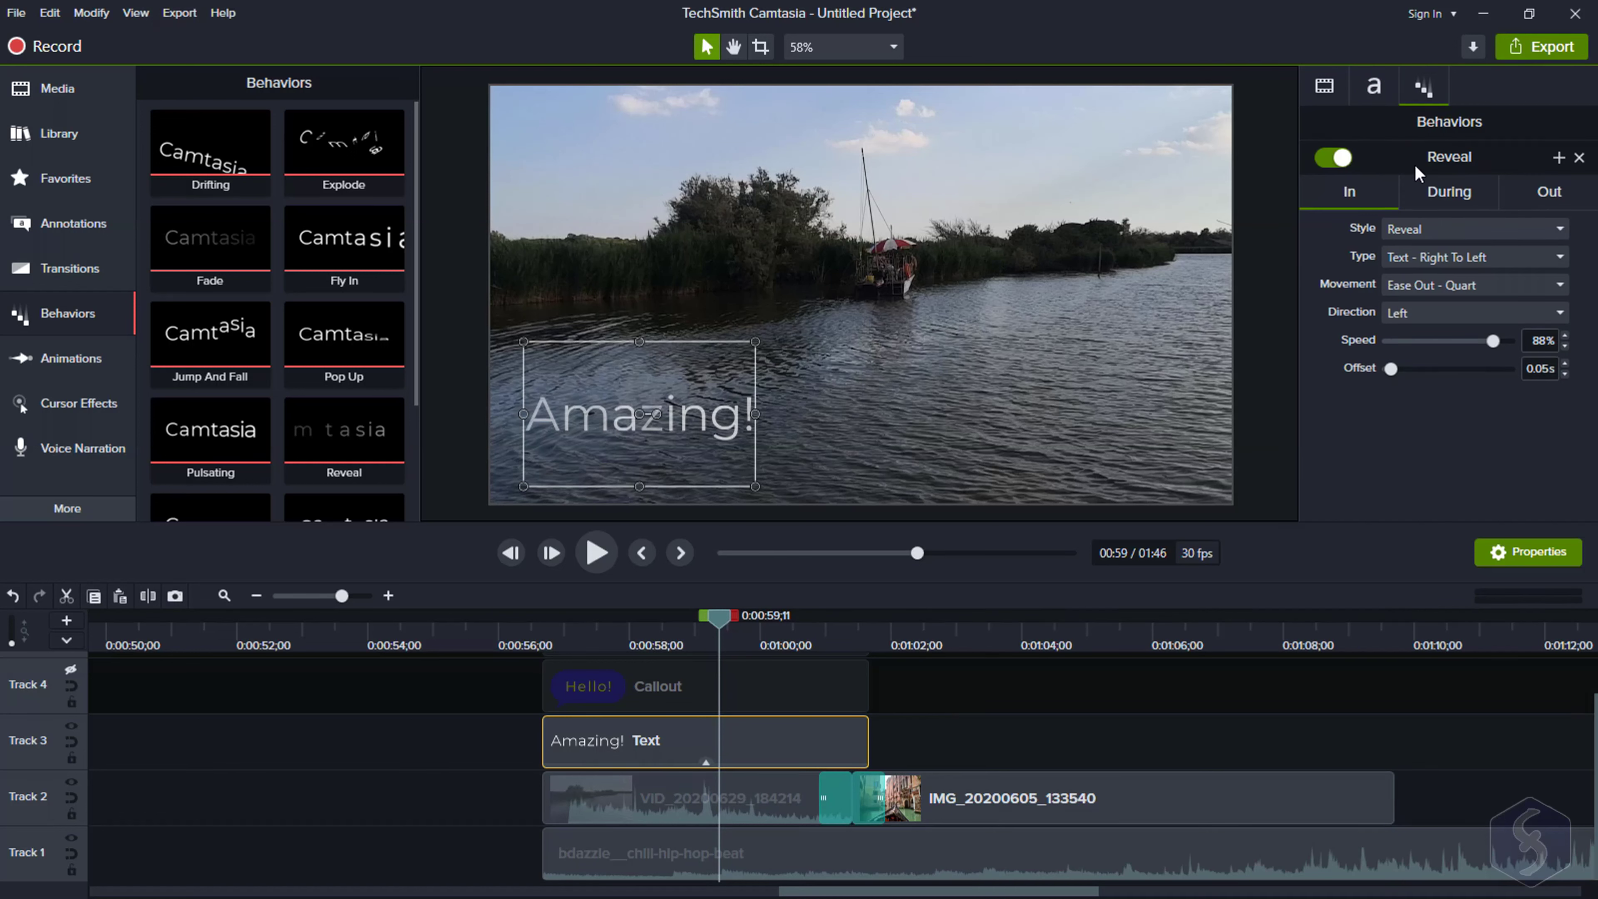
{"action": "left_click", "coordinate": [1444, 196]}
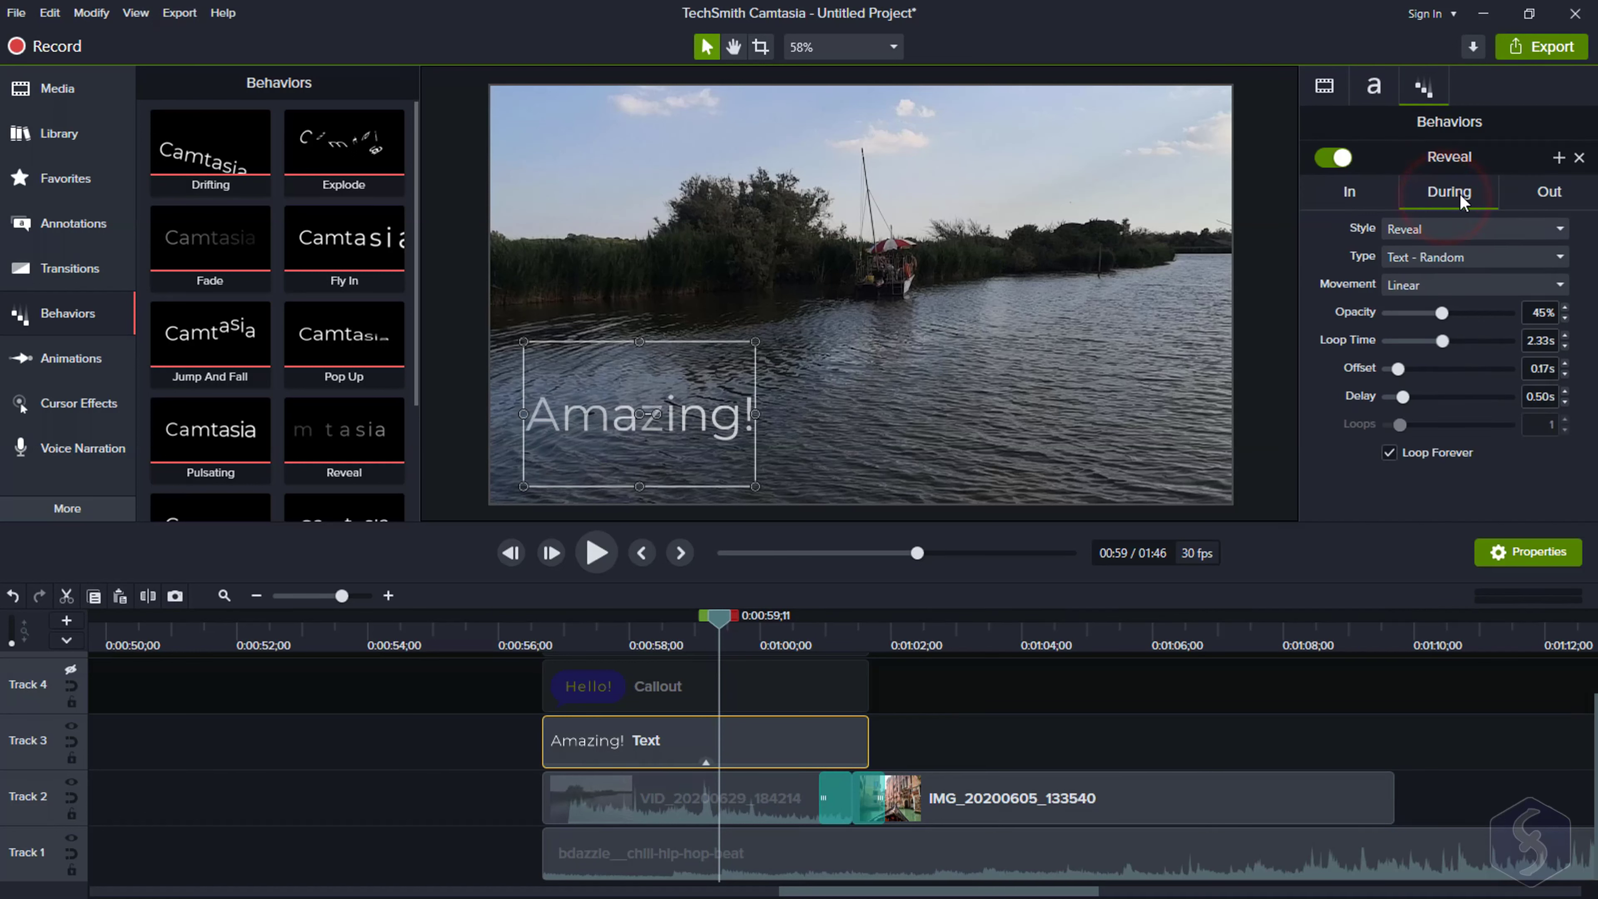
{"action": "left_click", "coordinate": [1542, 193]}
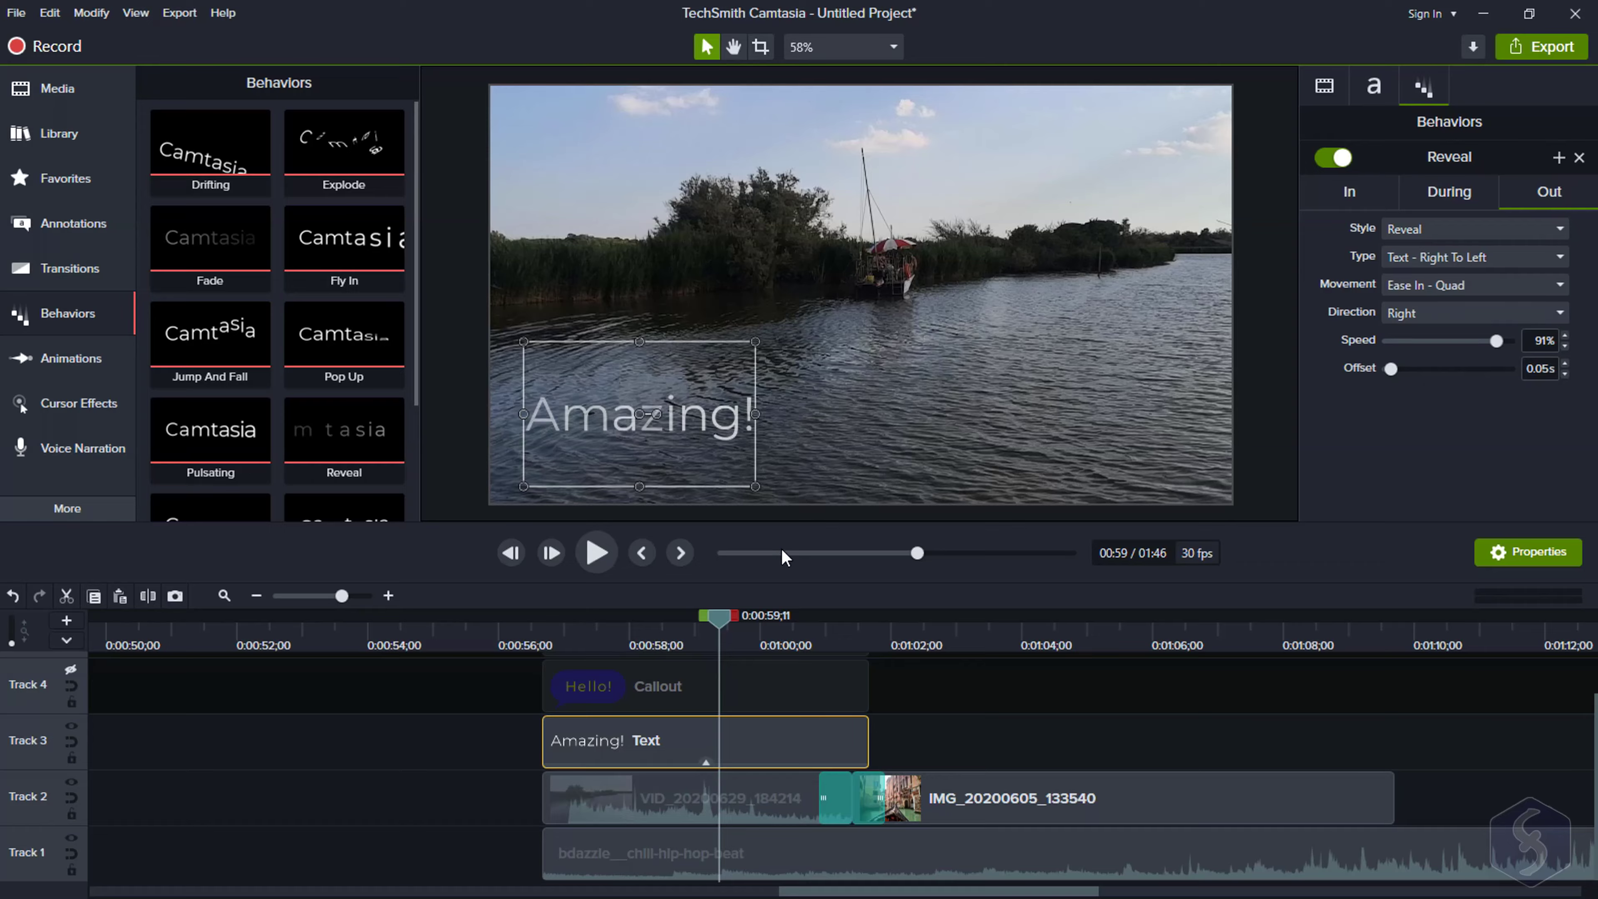
{"action": "left_click_drag", "start_coordinate": [541, 627], "coordinate": [910, 631]}
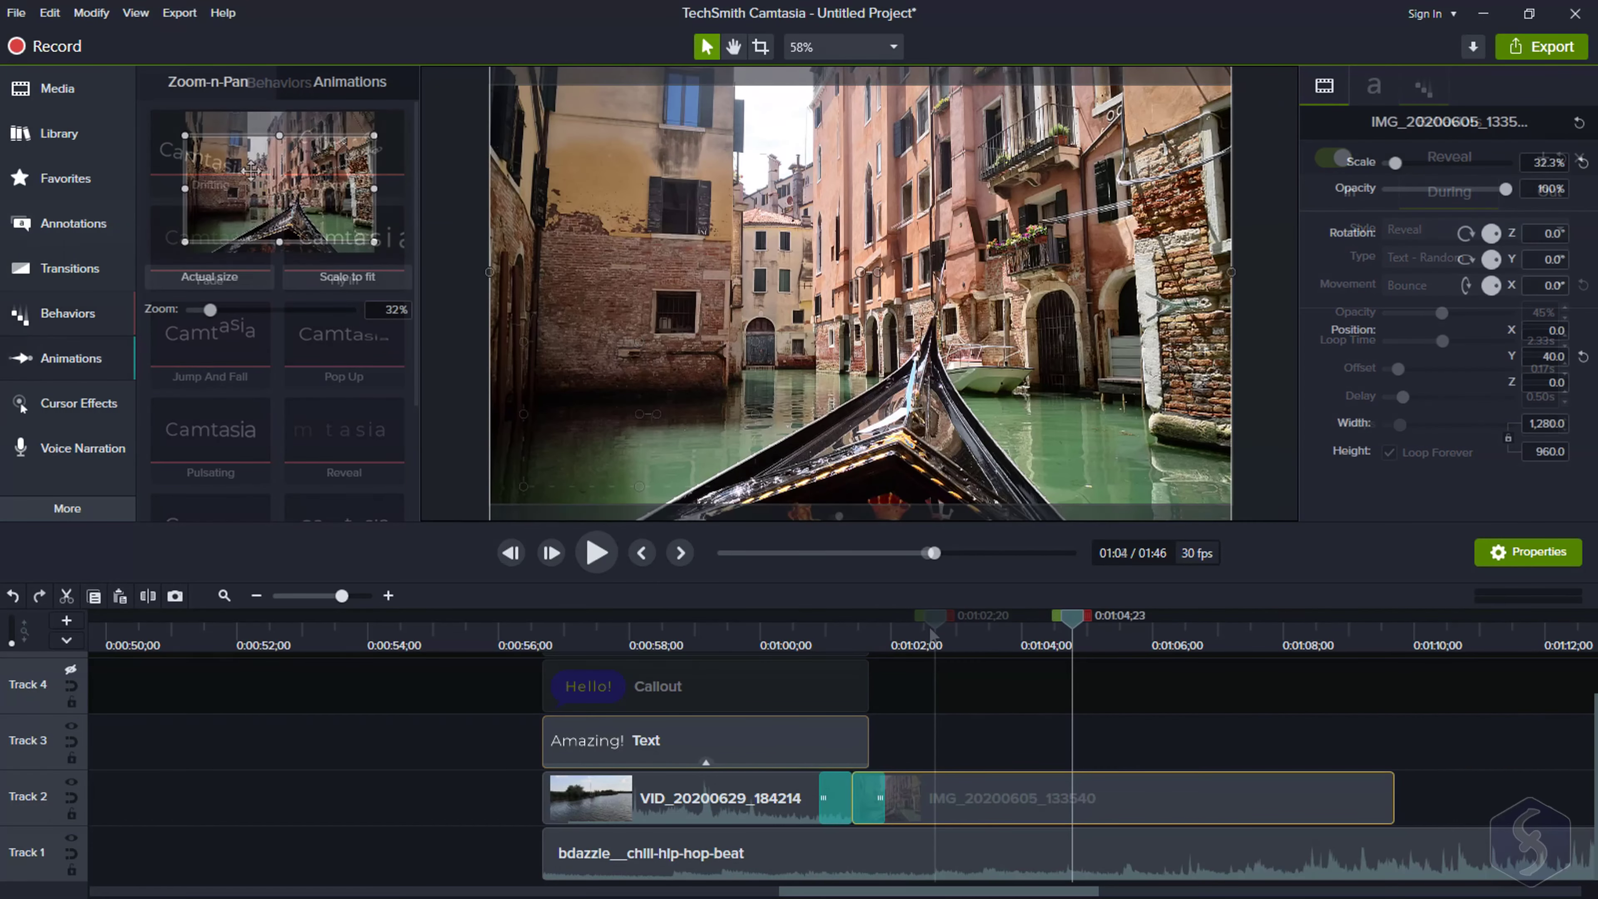
Apply the Scale Up animation to the Venice image on Track 2, ending at about 0:01:05;28, and preview it
{"action": "left_click", "coordinate": [375, 84]}
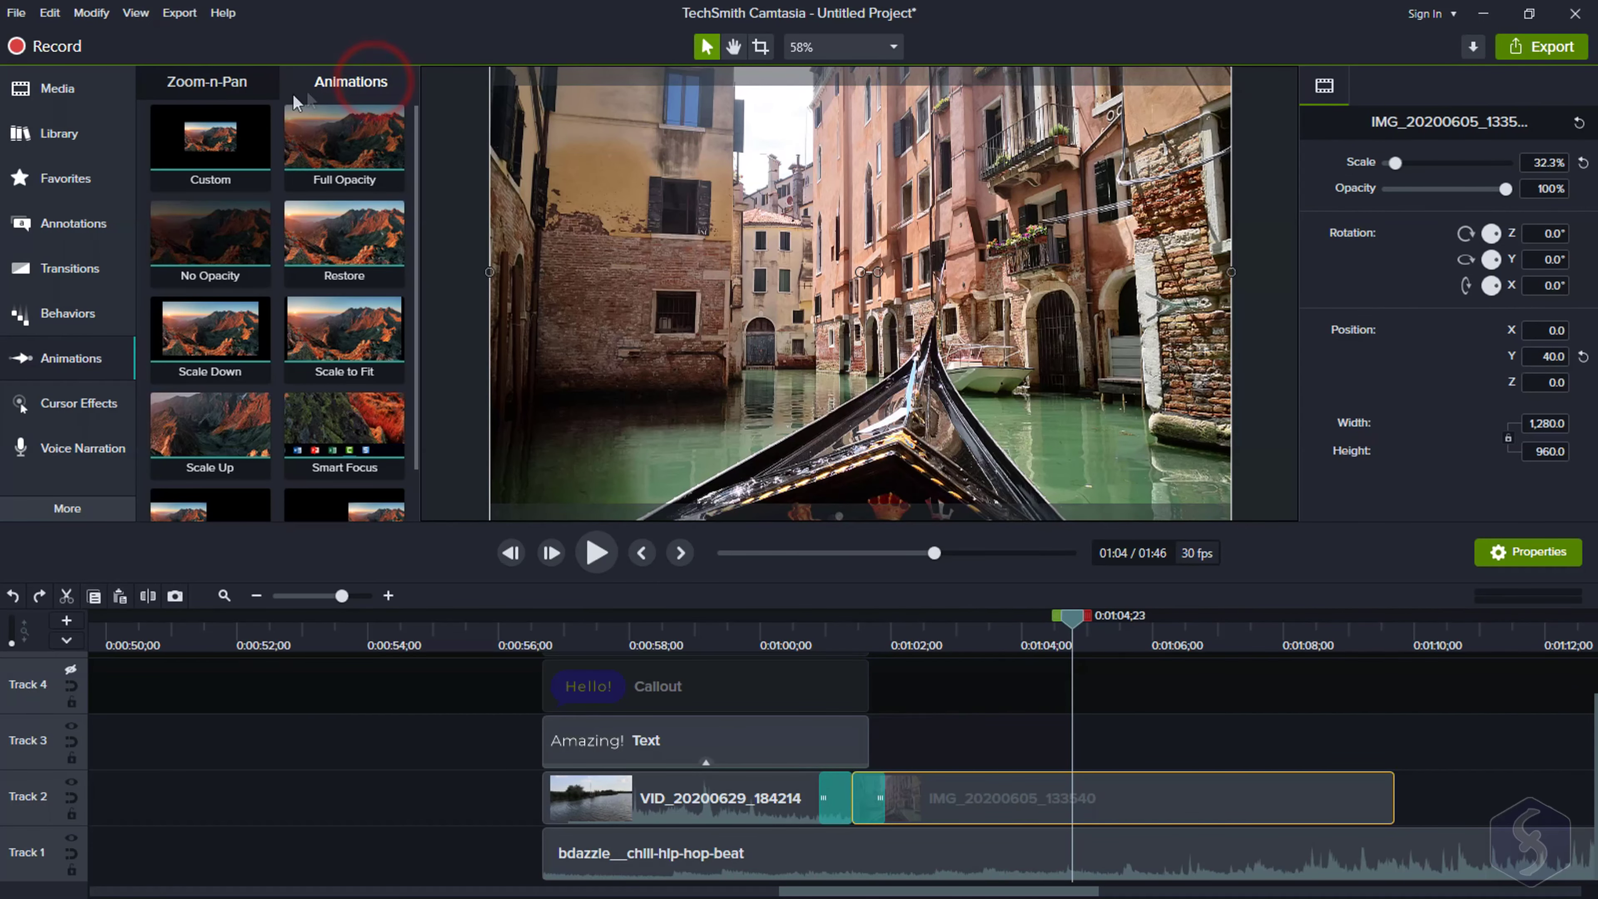
{"action": "scroll", "coordinate": [382, 243], "scroll_direction": "down", "scroll_amount": 1}
{"action": "left_click_drag", "start_coordinate": [195, 387], "coordinate": [1149, 808]}
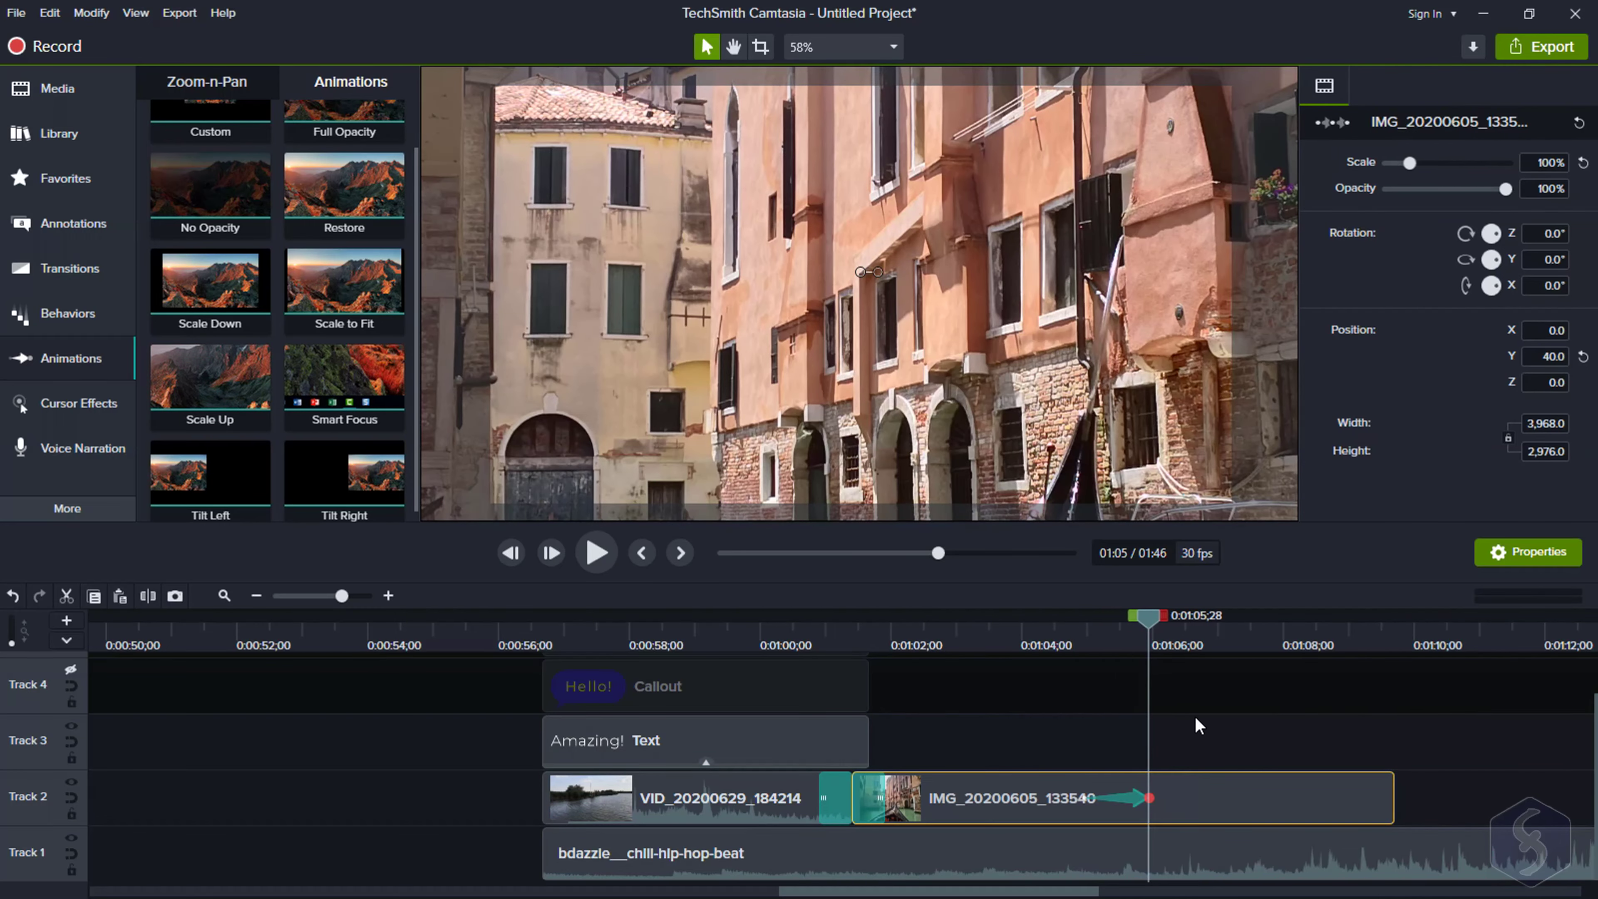
{"action": "left_click", "coordinate": [597, 553]}
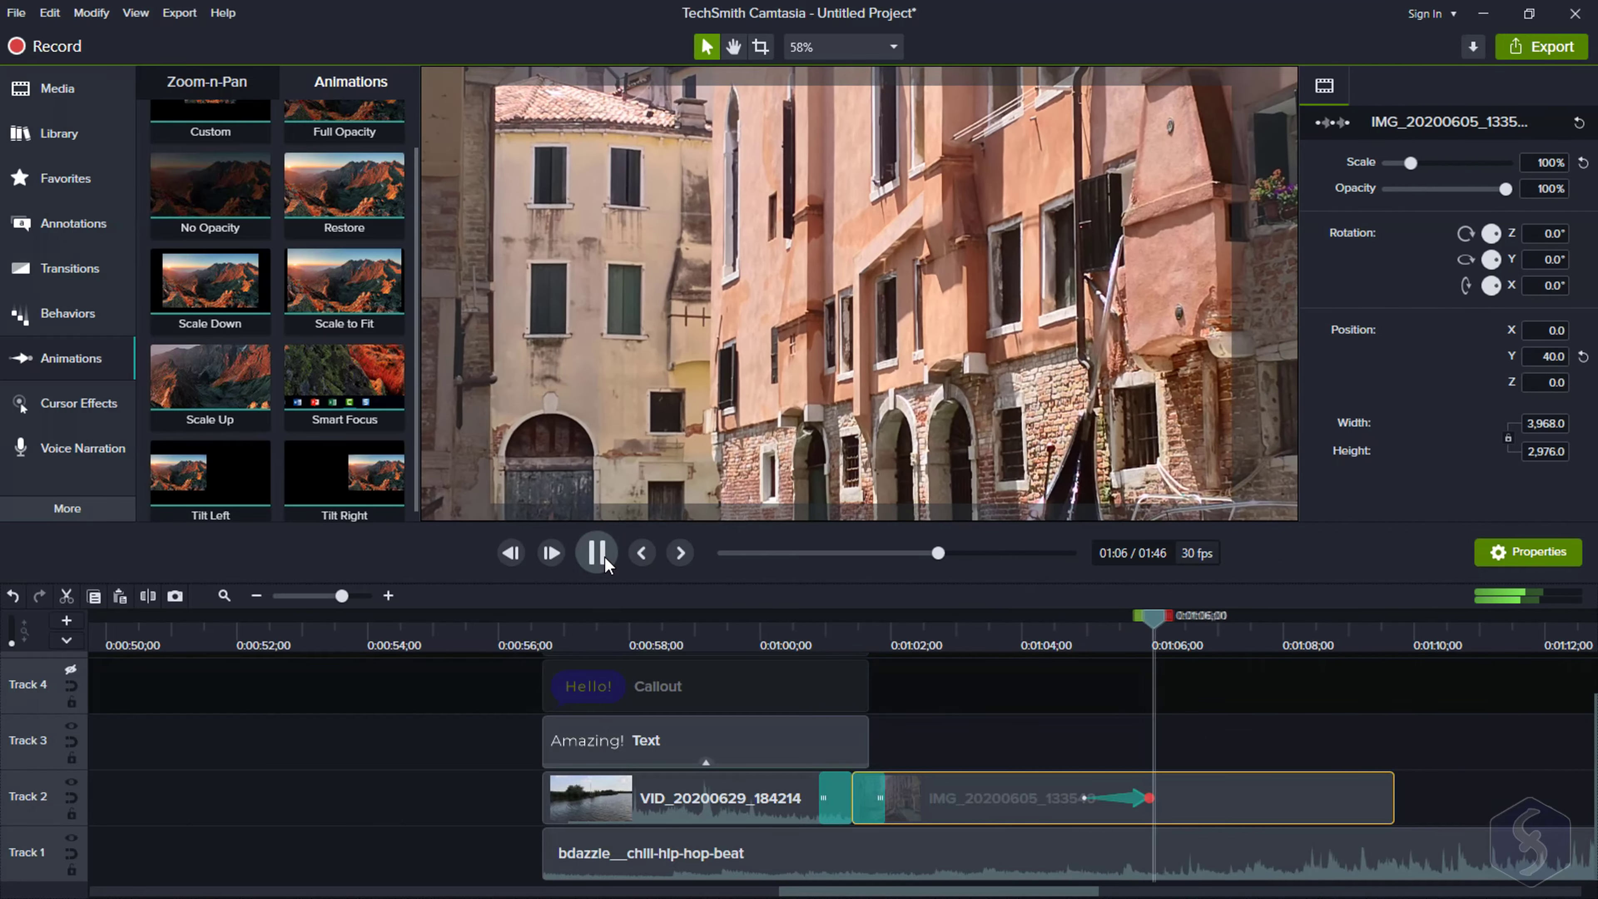
{"action": "left_click", "coordinate": [604, 557]}
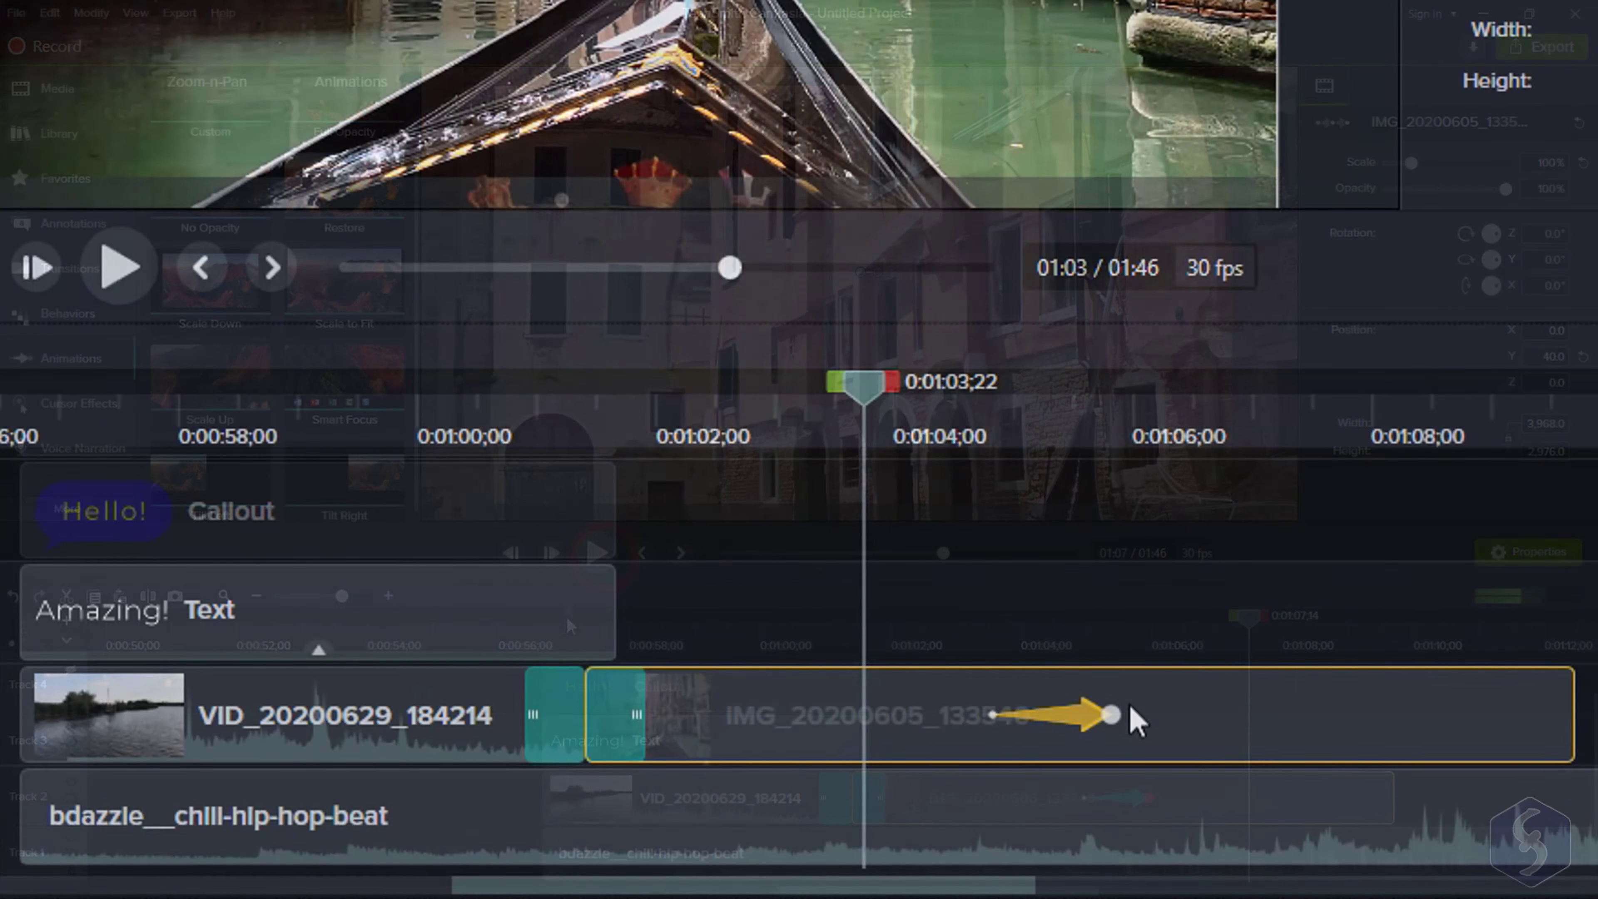
Reposition the Venice image at the animation's end point to about X -621, Y 297, and play the result
{"action": "left_click", "coordinate": [1143, 794]}
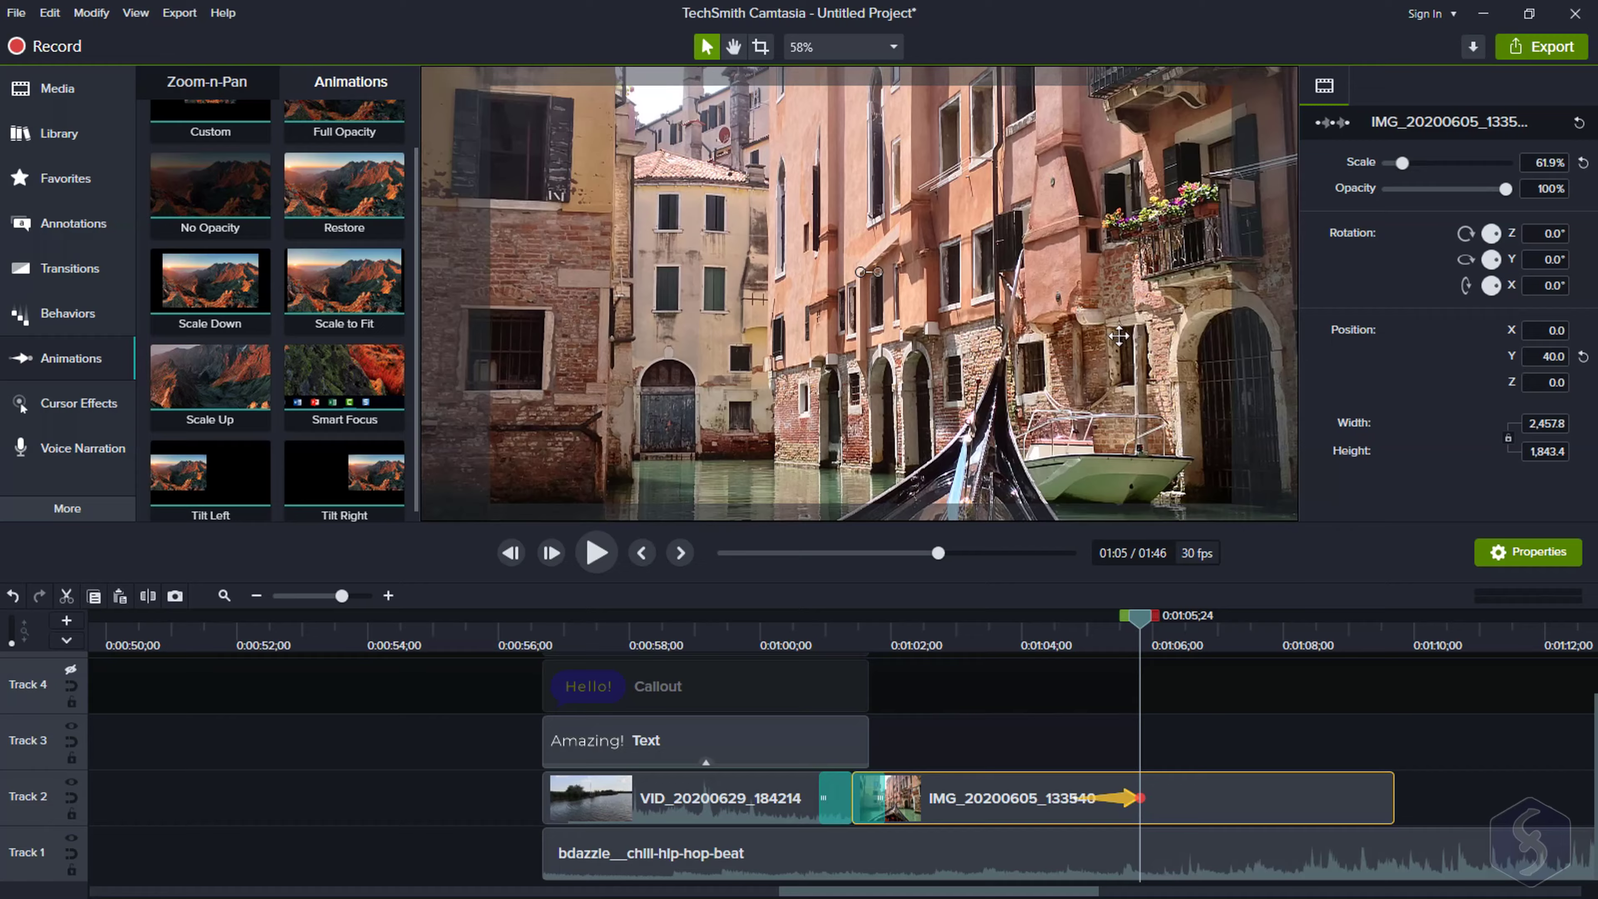
{"action": "left_click_drag", "start_coordinate": [1055, 328], "coordinate": [804, 403]}
{"action": "left_click", "coordinate": [611, 558]}
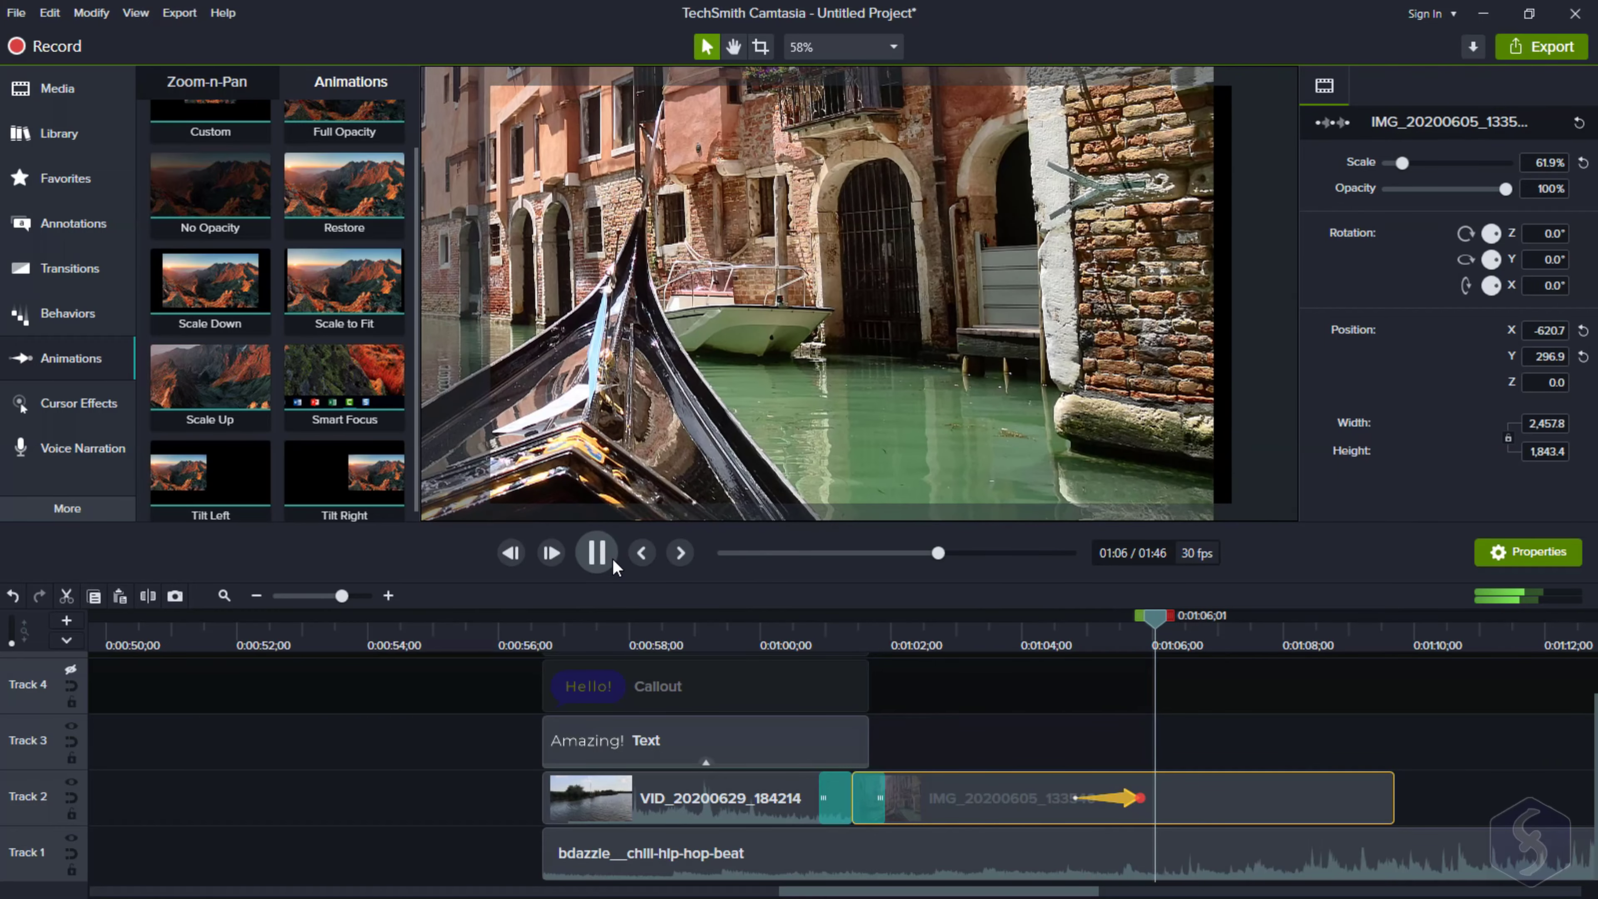
Delete the animation from the Venice image clip on Track 2
{"action": "right_click", "coordinate": [1123, 805]}
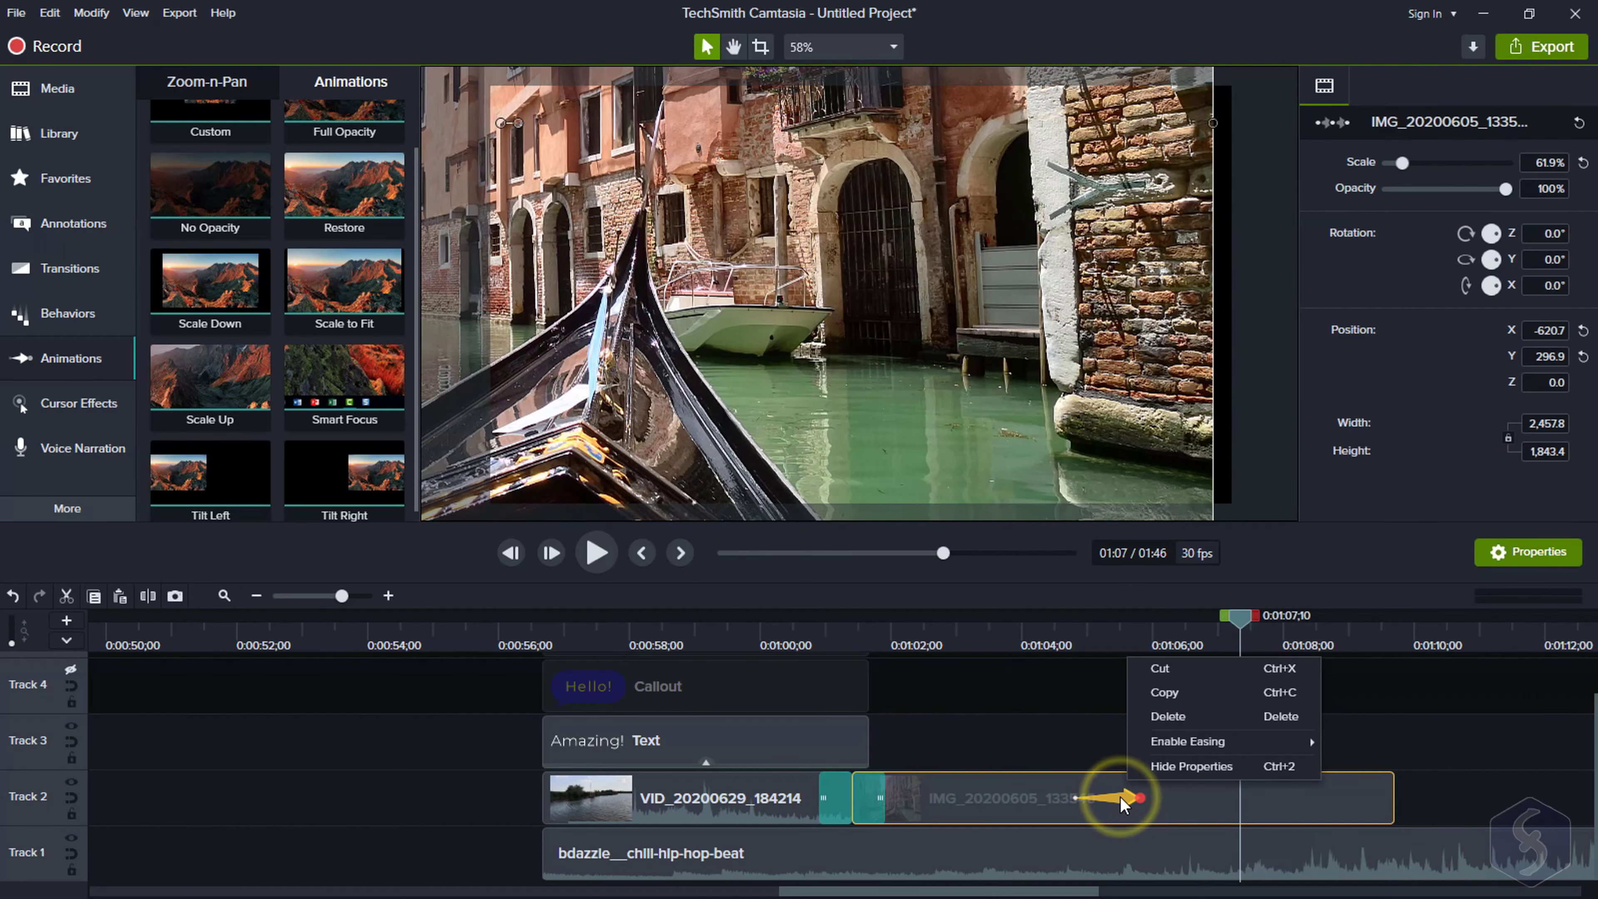
{"action": "left_click", "coordinate": [1168, 716]}
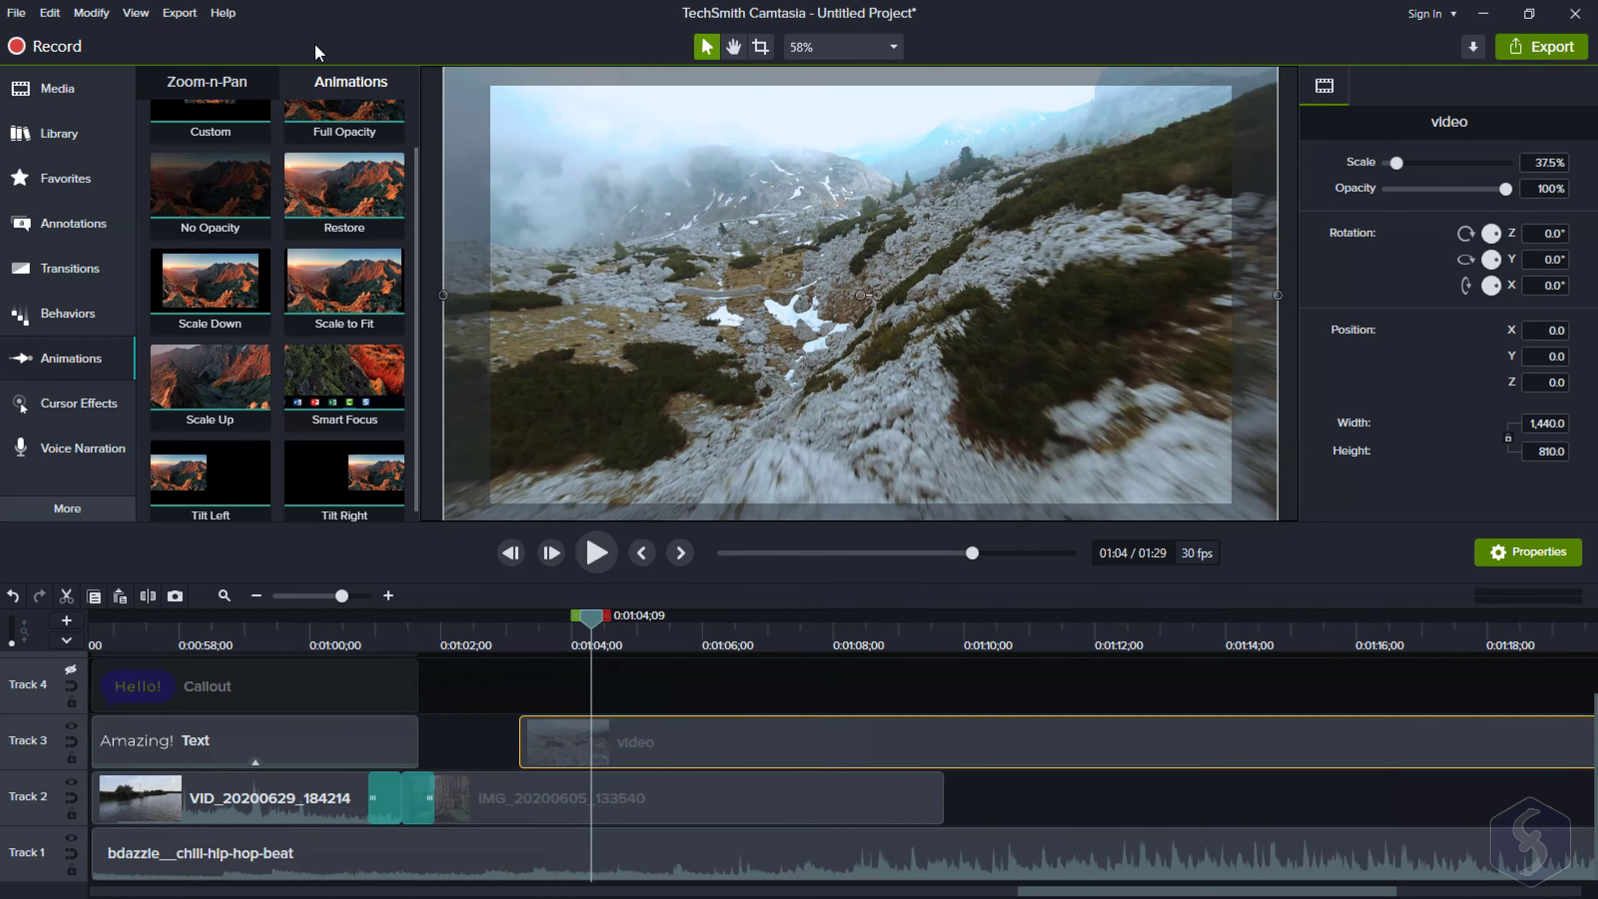
Animate the Track 3 video with Zoom-n-Pan: zoom to 66% on its upper area at 0:01:04;09, then pan to the lower part at 0:01:05;08
{"action": "left_click", "coordinate": [226, 83]}
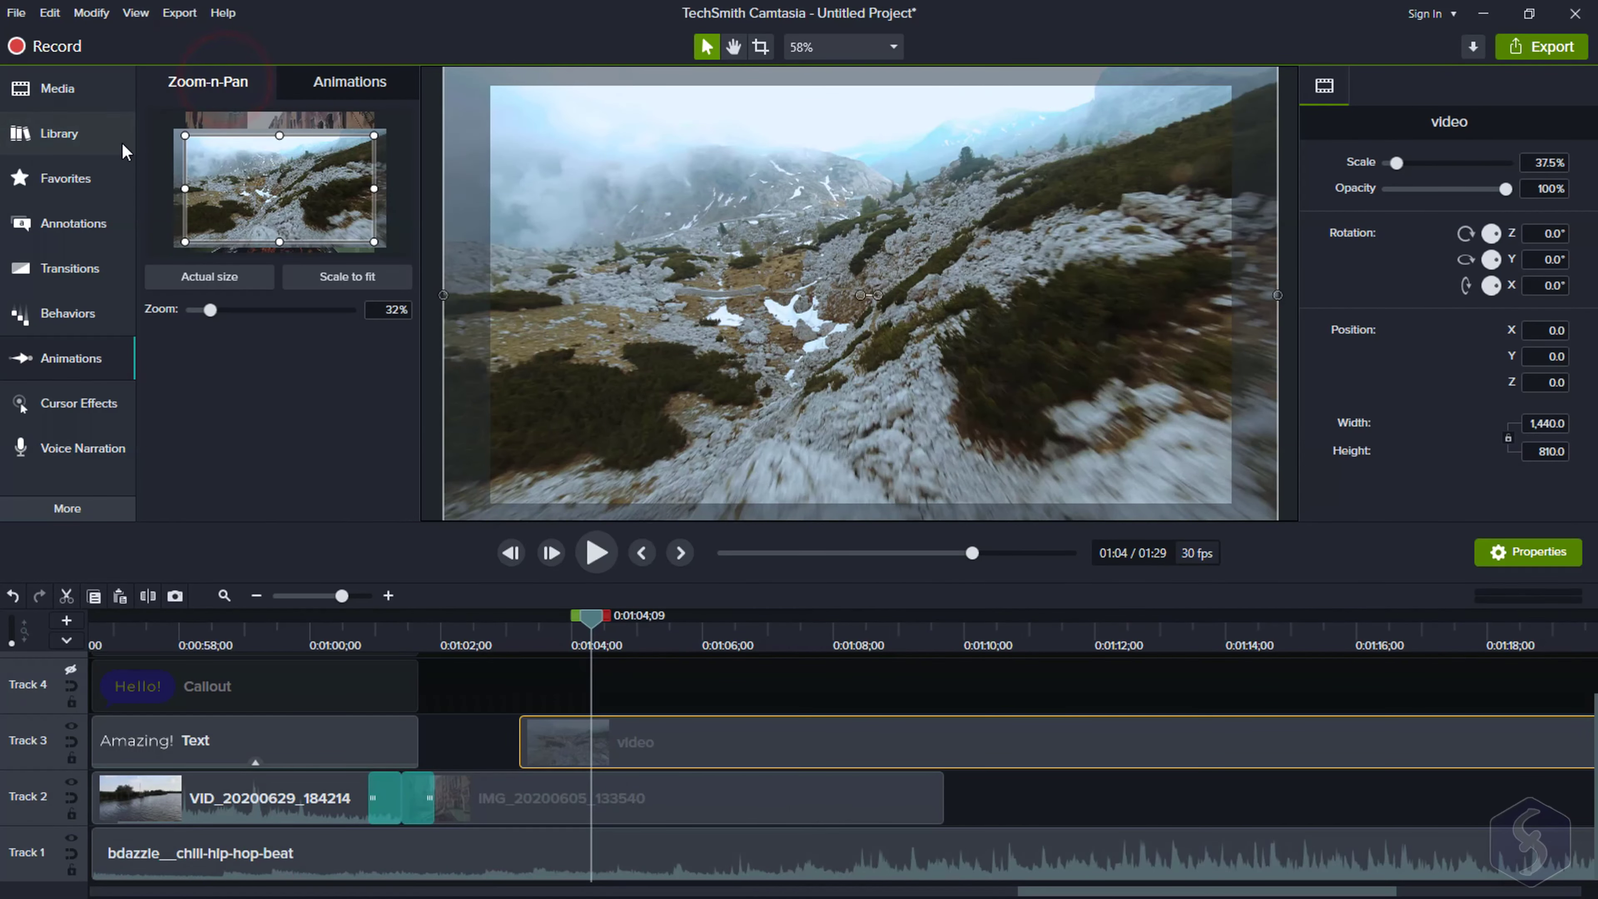
{"action": "left_click_drag", "start_coordinate": [183, 240], "coordinate": [270, 155]}
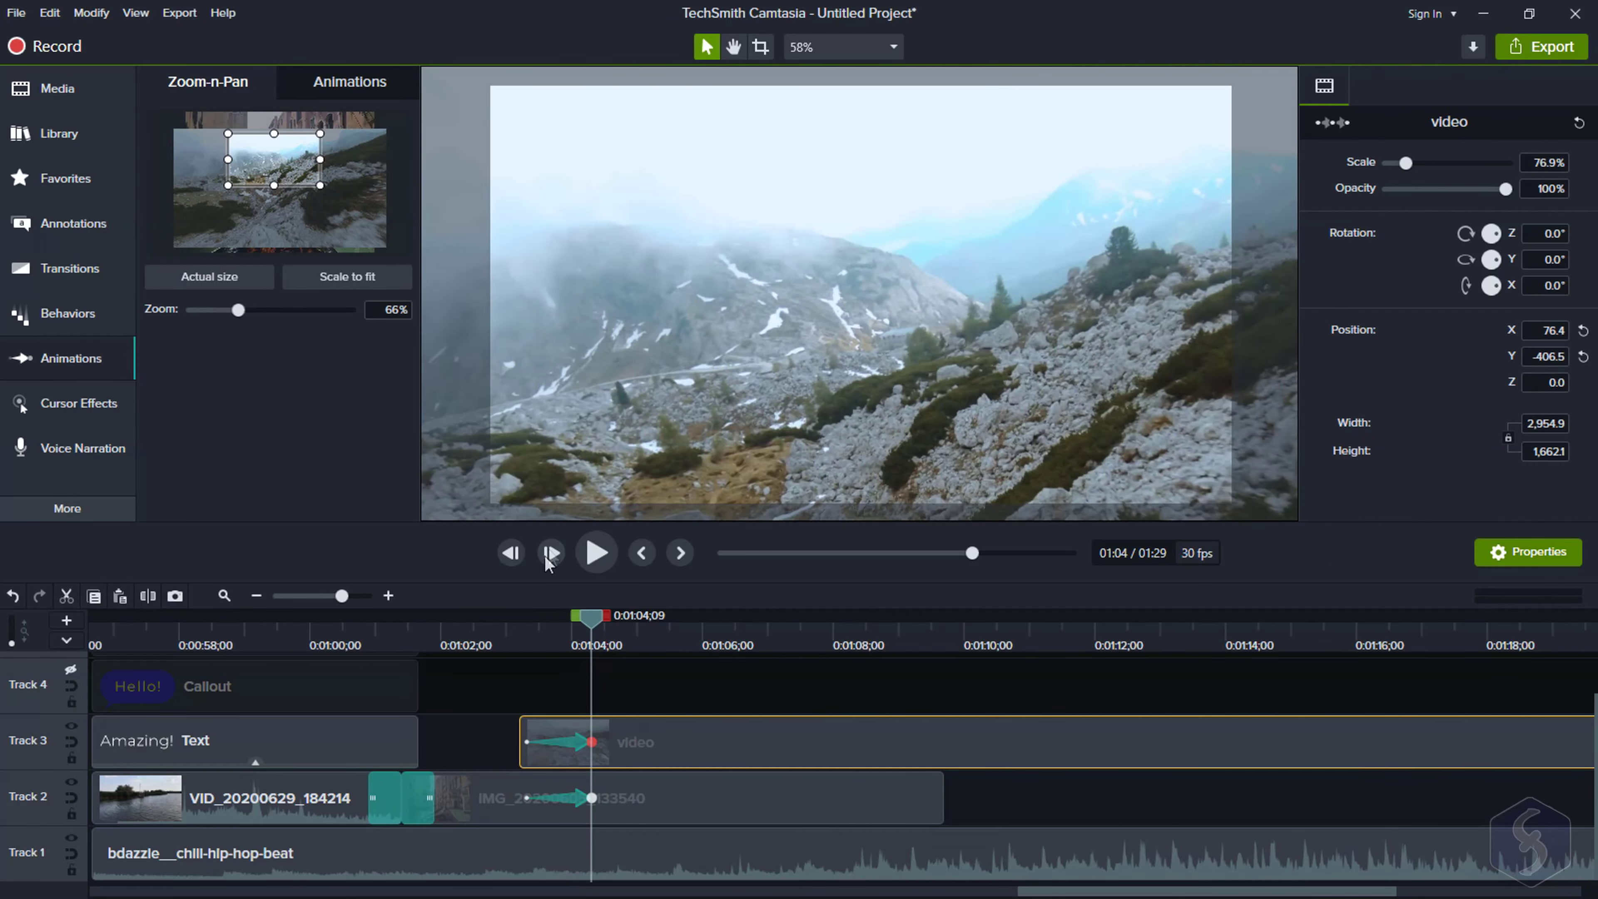
{"action": "left_click_drag", "start_coordinate": [592, 616], "coordinate": [653, 621]}
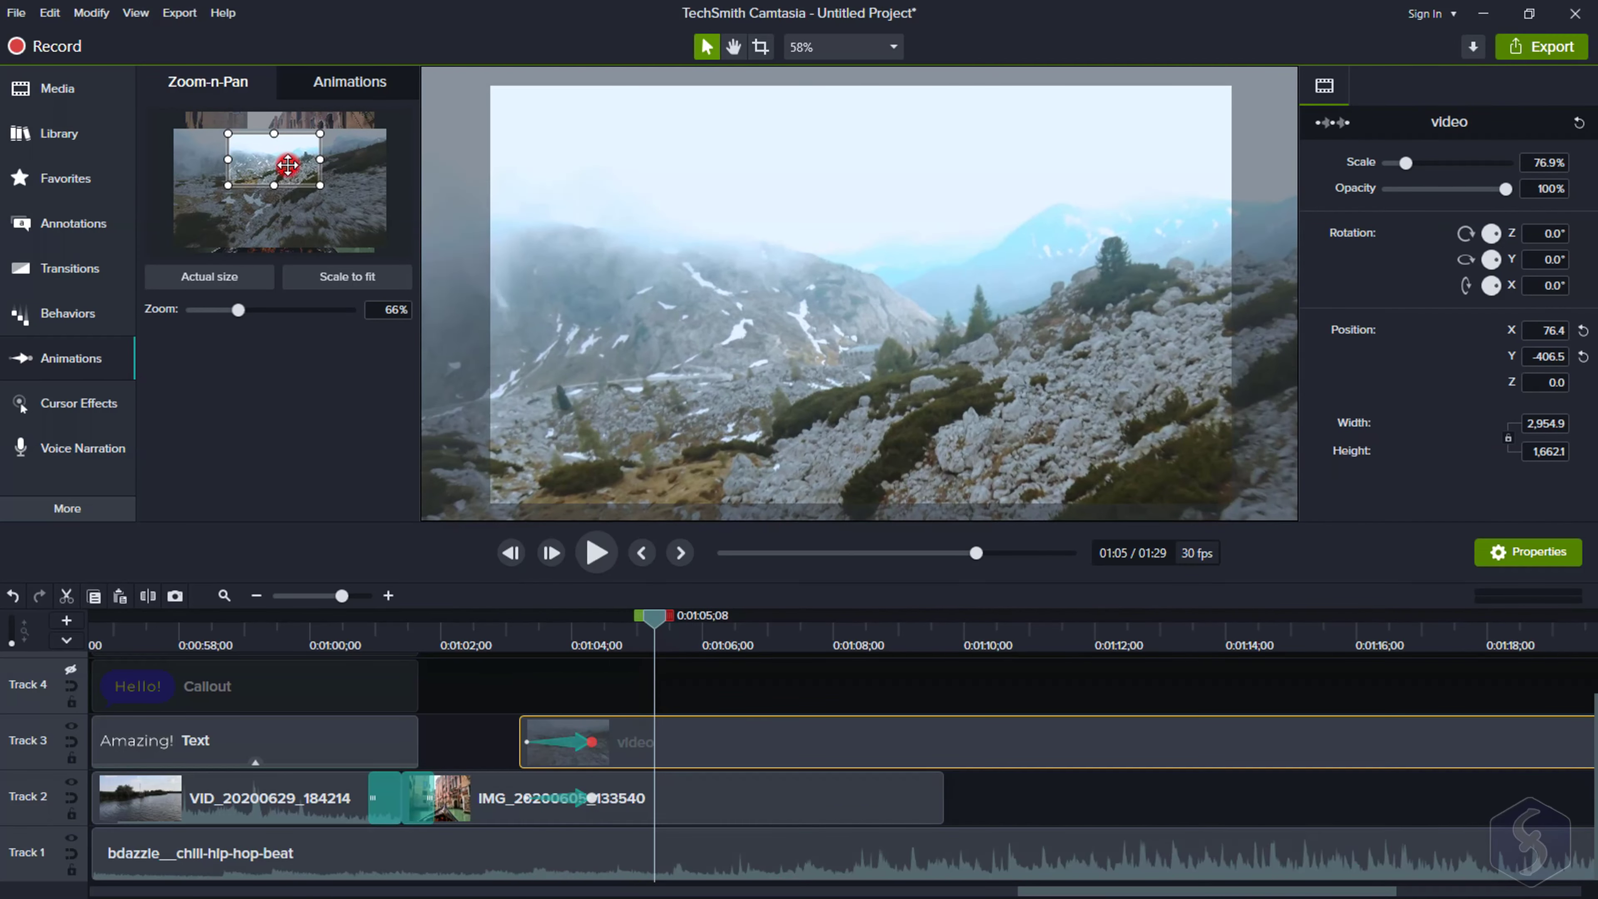
{"action": "left_click_drag", "start_coordinate": [287, 166], "coordinate": [256, 221]}
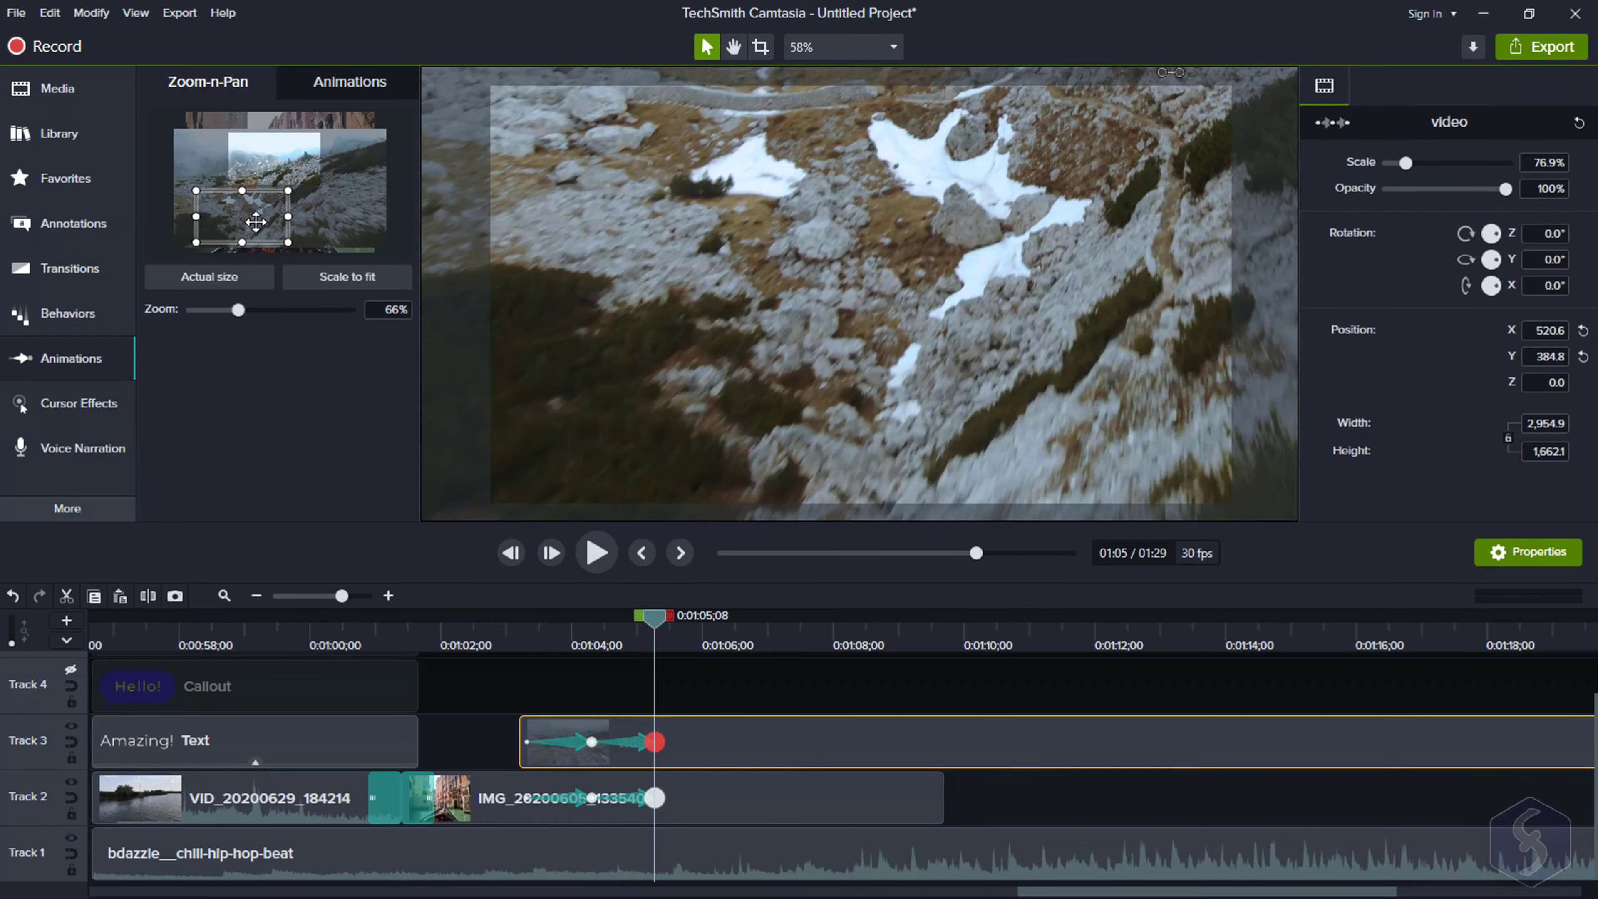
{"action": "mouse_move", "coordinate": [659, 623]}
{"action": "left_mouse_down"}
{"action": "mouse_move", "coordinate": [522, 620]}
{"action": "mouse_move", "coordinate": [664, 623]}
{"action": "left_mouse_up"}
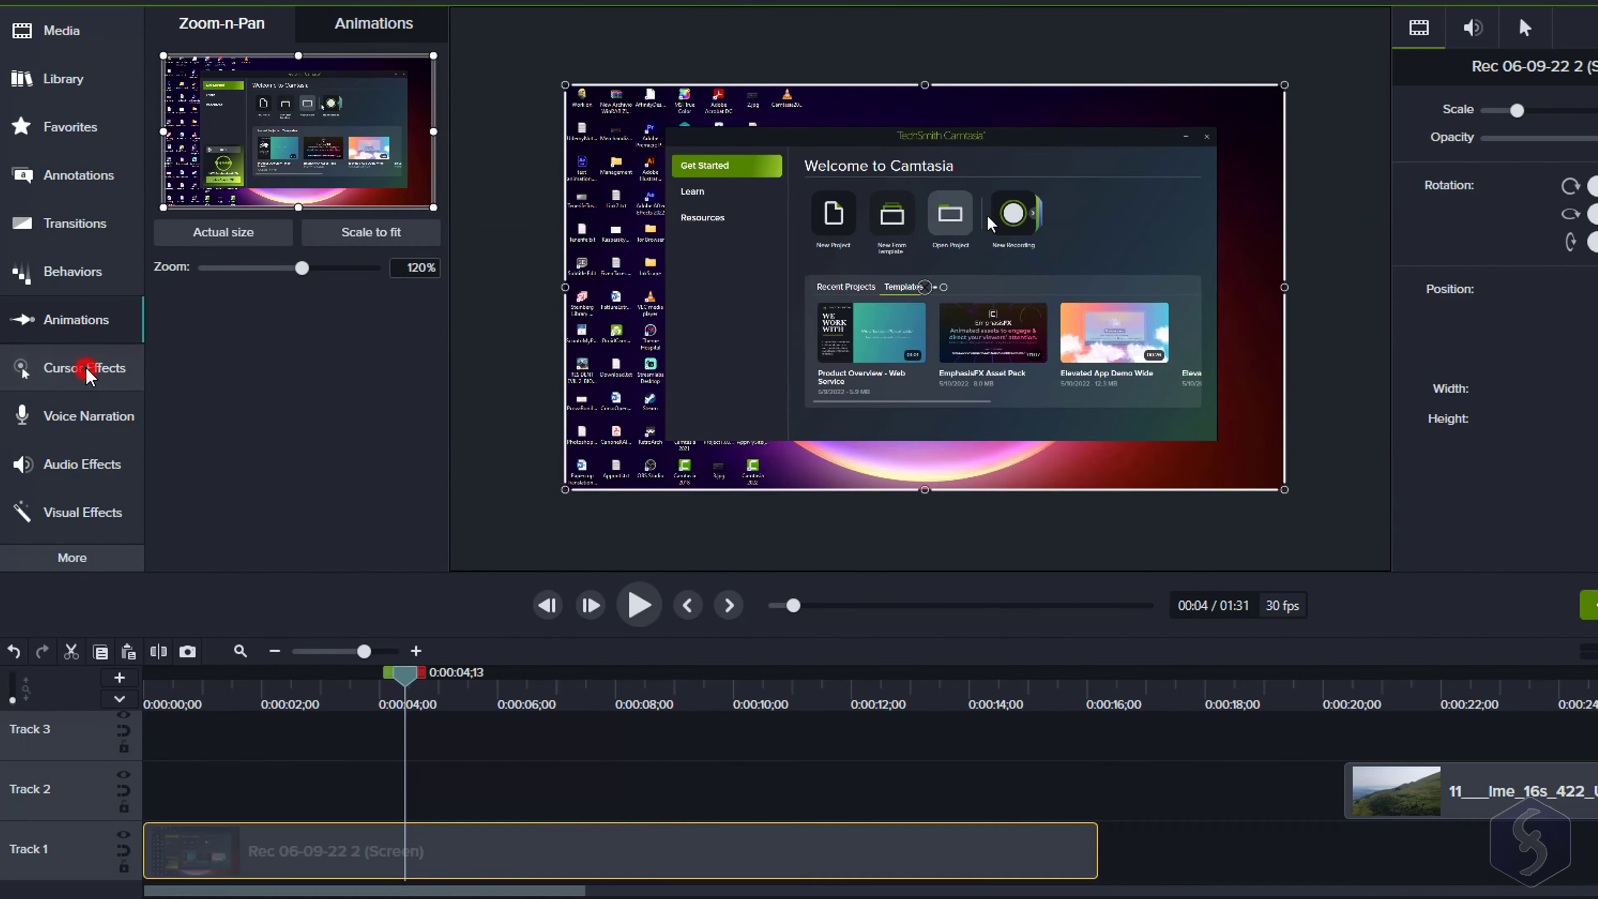
Apply the Cursor Spotlight effect to the screen recording on Track 1 and preview it
{"action": "left_click", "coordinate": [87, 371]}
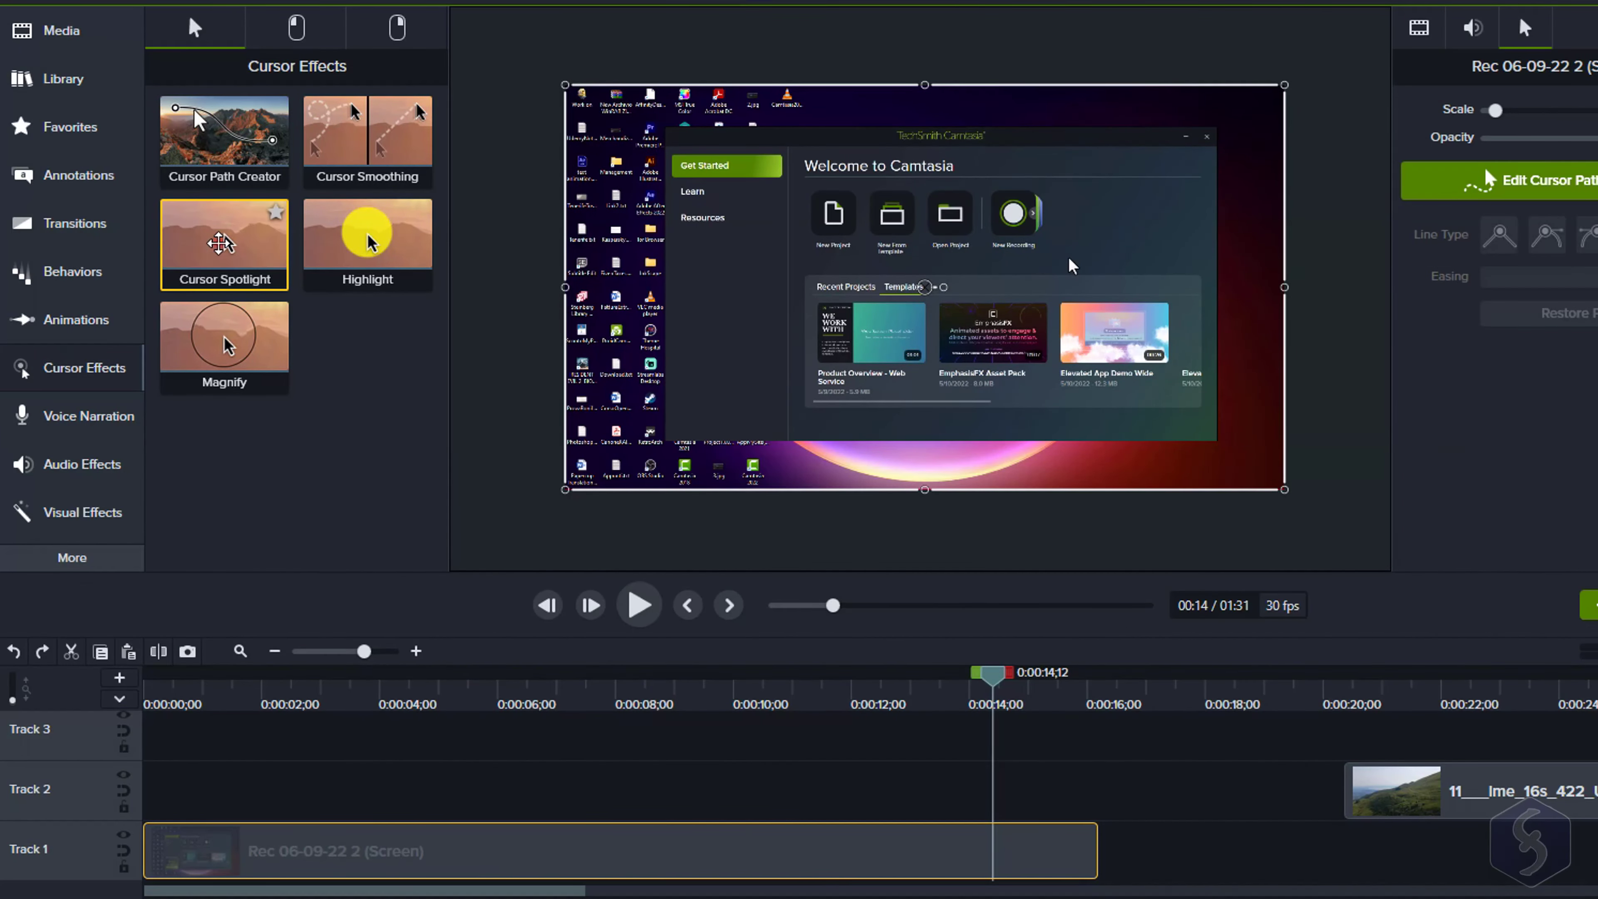
{"action": "left_click_drag", "start_coordinate": [225, 234], "coordinate": [541, 824]}
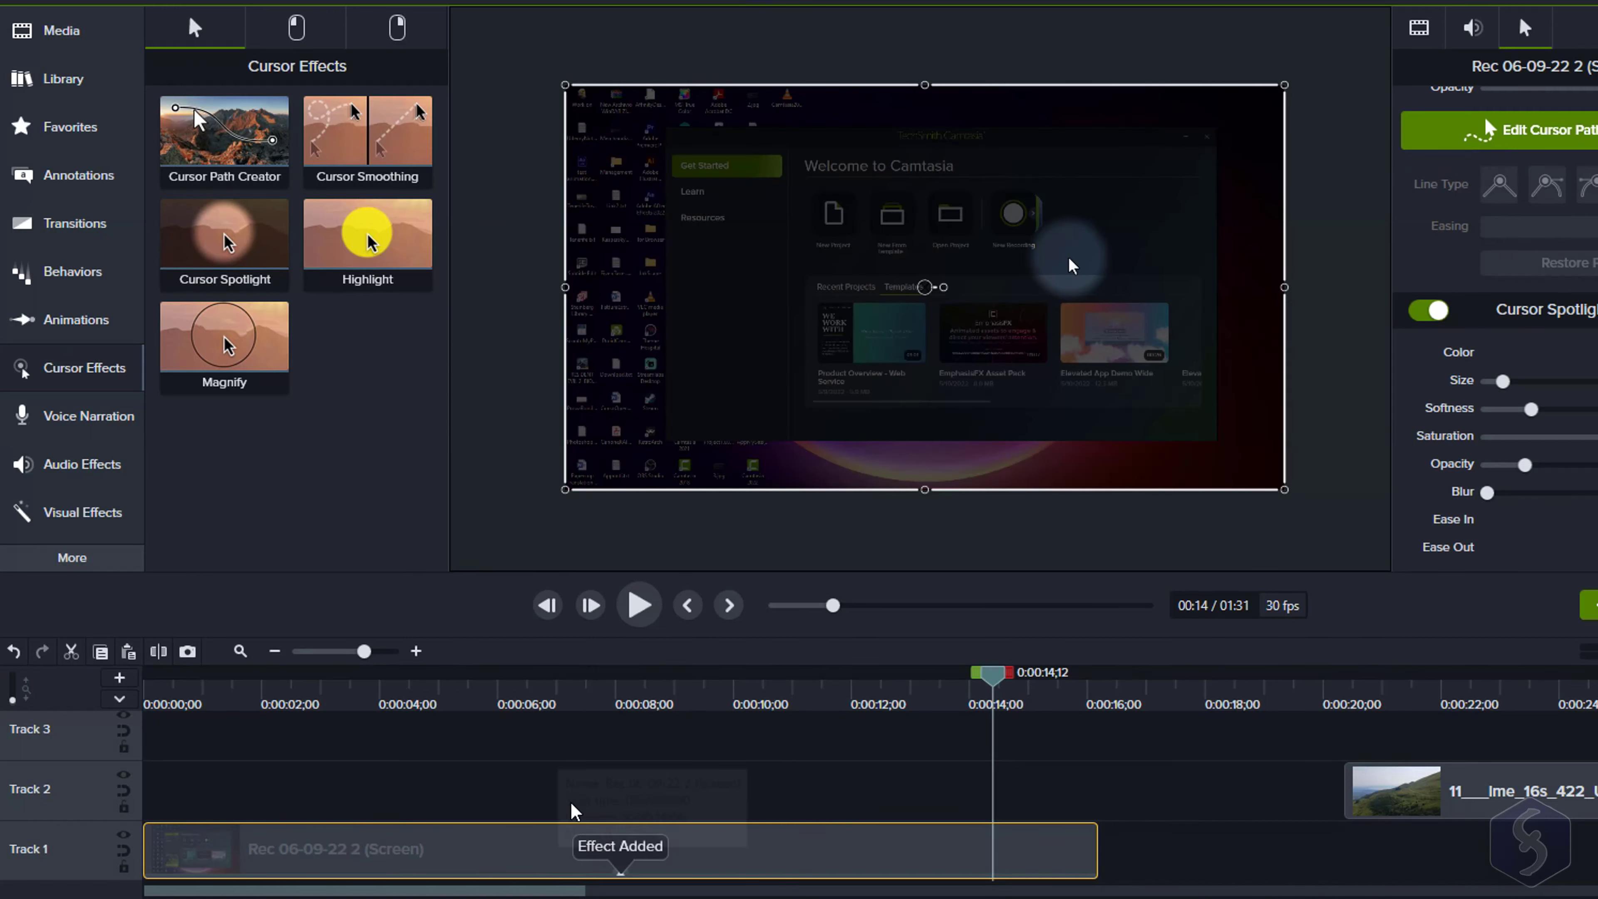
{"action": "left_click", "coordinate": [339, 678]}
{"action": "left_click_drag", "start_coordinate": [337, 681], "coordinate": [421, 681]}
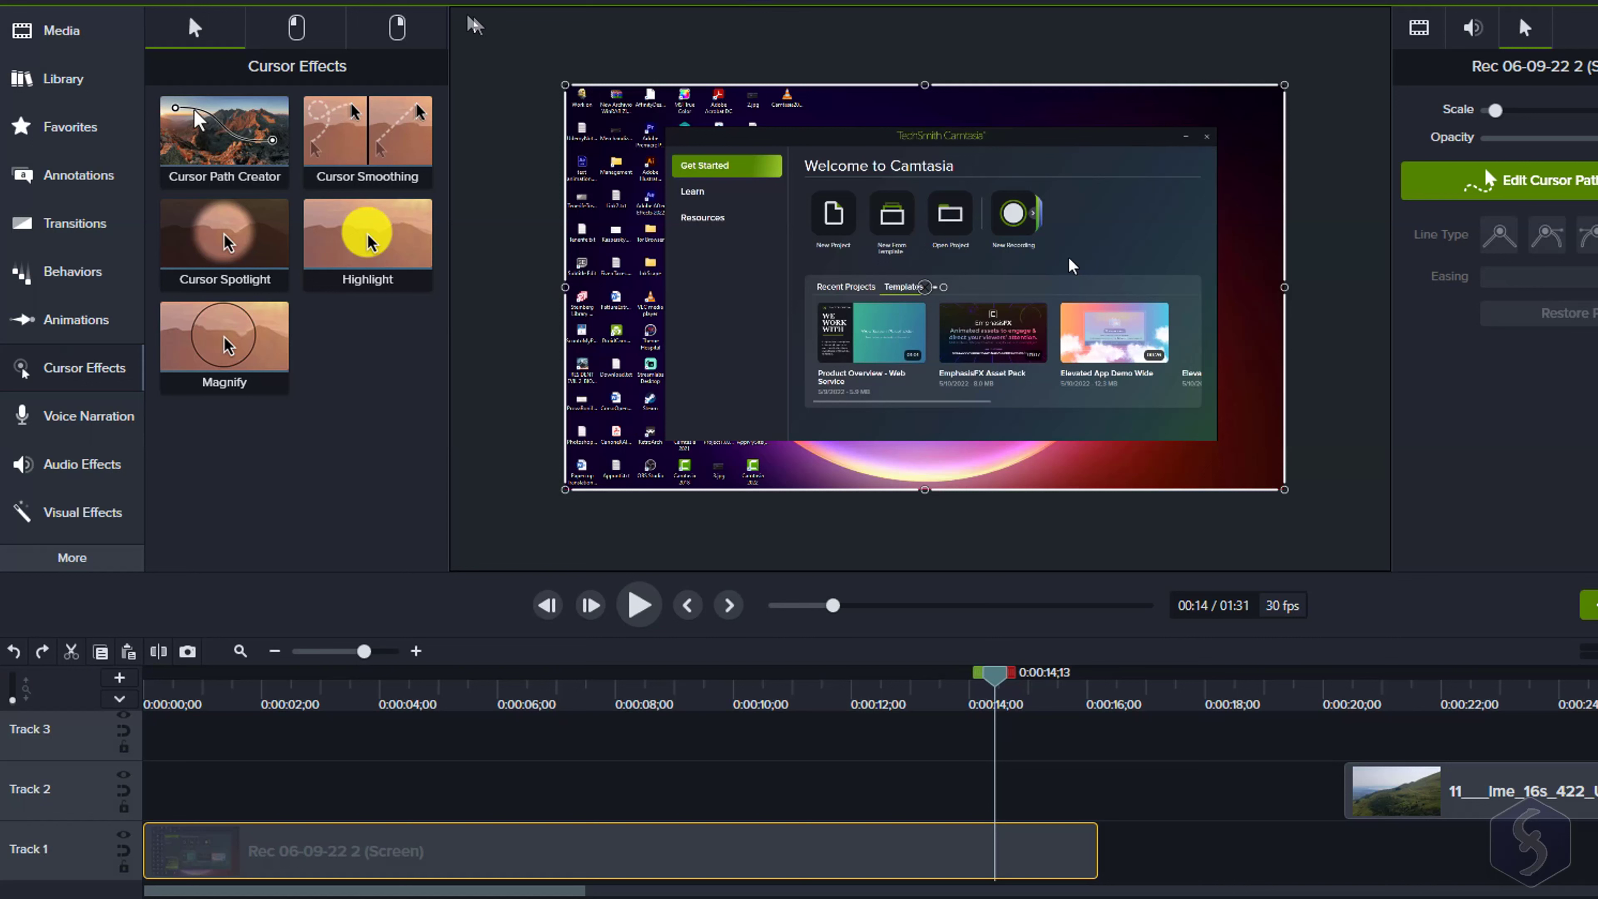
Apply the Rings left-click effect to the screen recording on Track 1 and scrub through the clip to preview it
{"action": "left_click", "coordinate": [308, 35]}
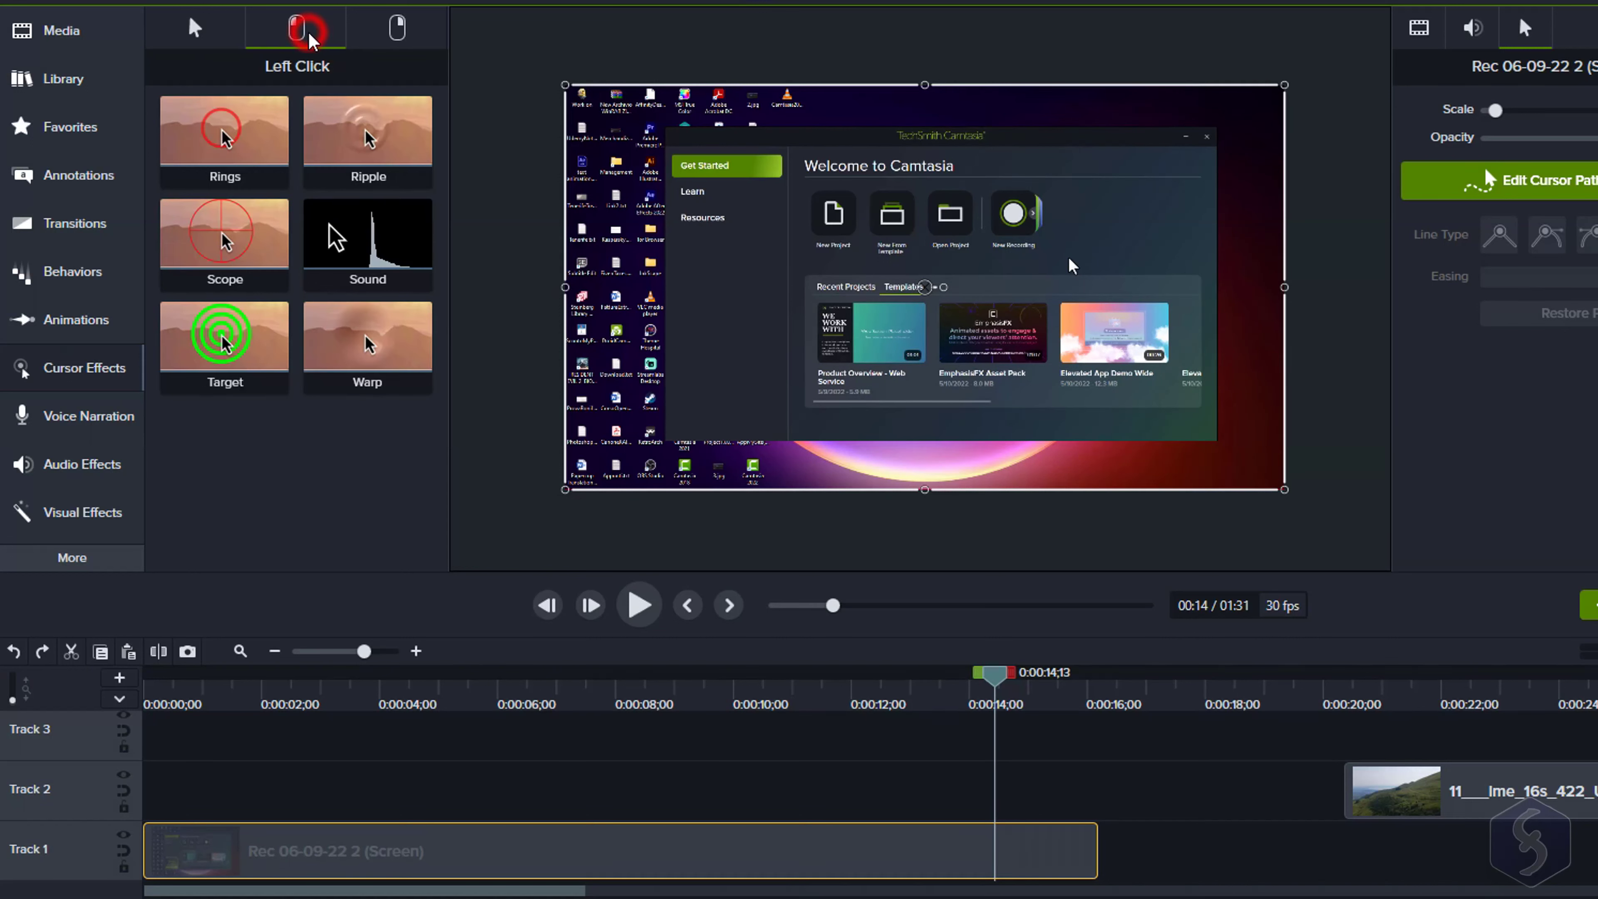
{"action": "left_click_drag", "start_coordinate": [234, 140], "coordinate": [620, 862]}
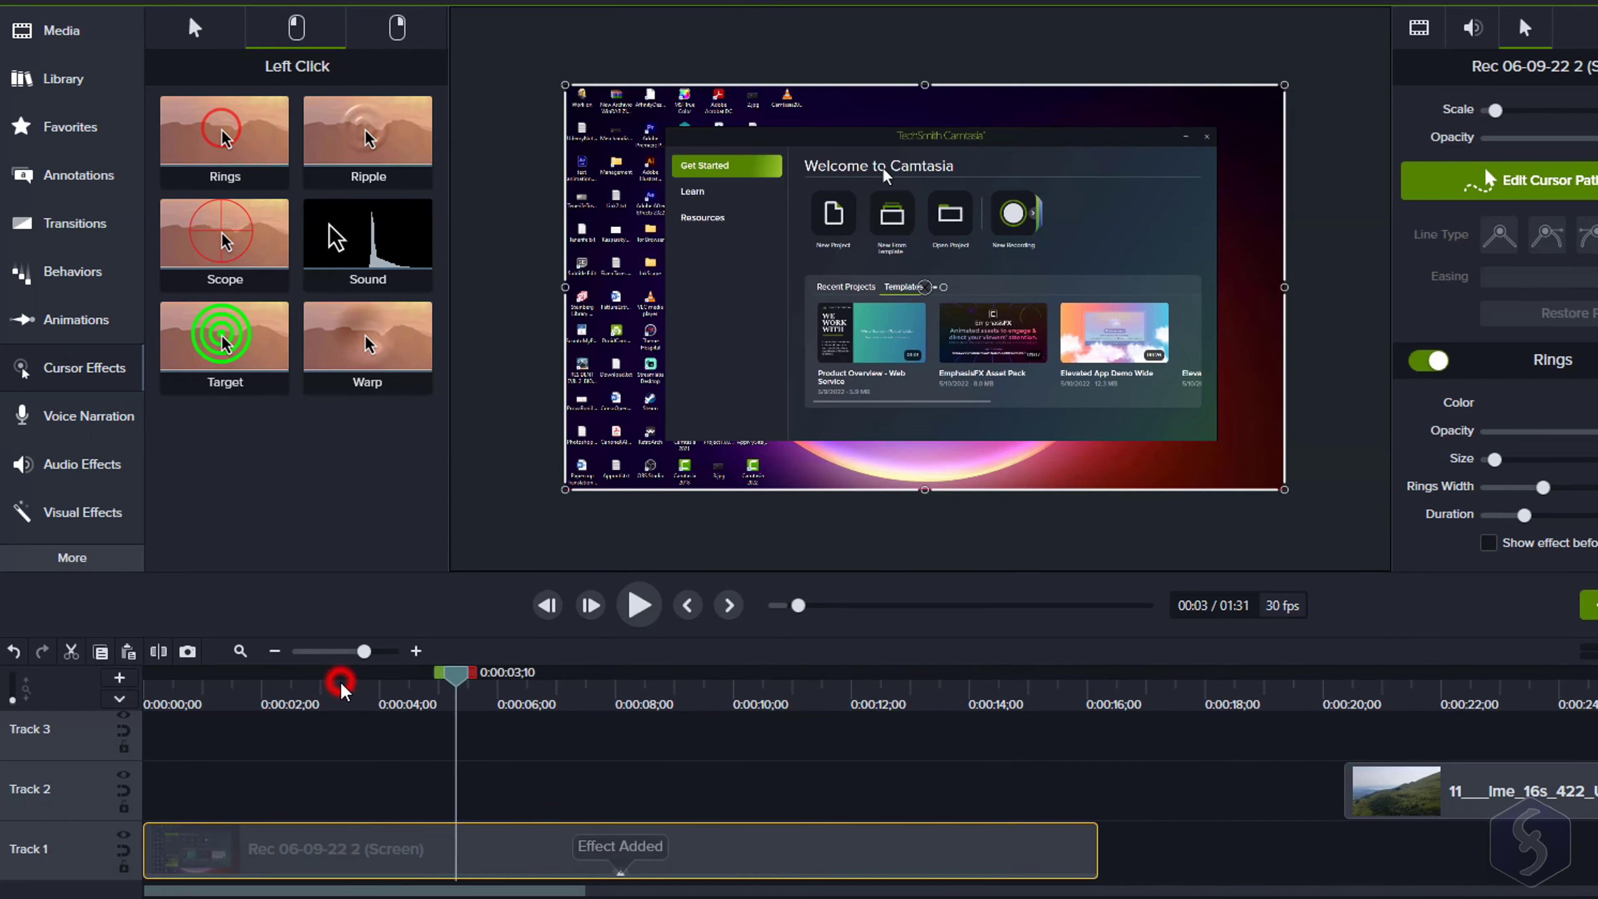
{"action": "left_click_drag", "start_coordinate": [339, 689], "coordinate": [788, 711]}
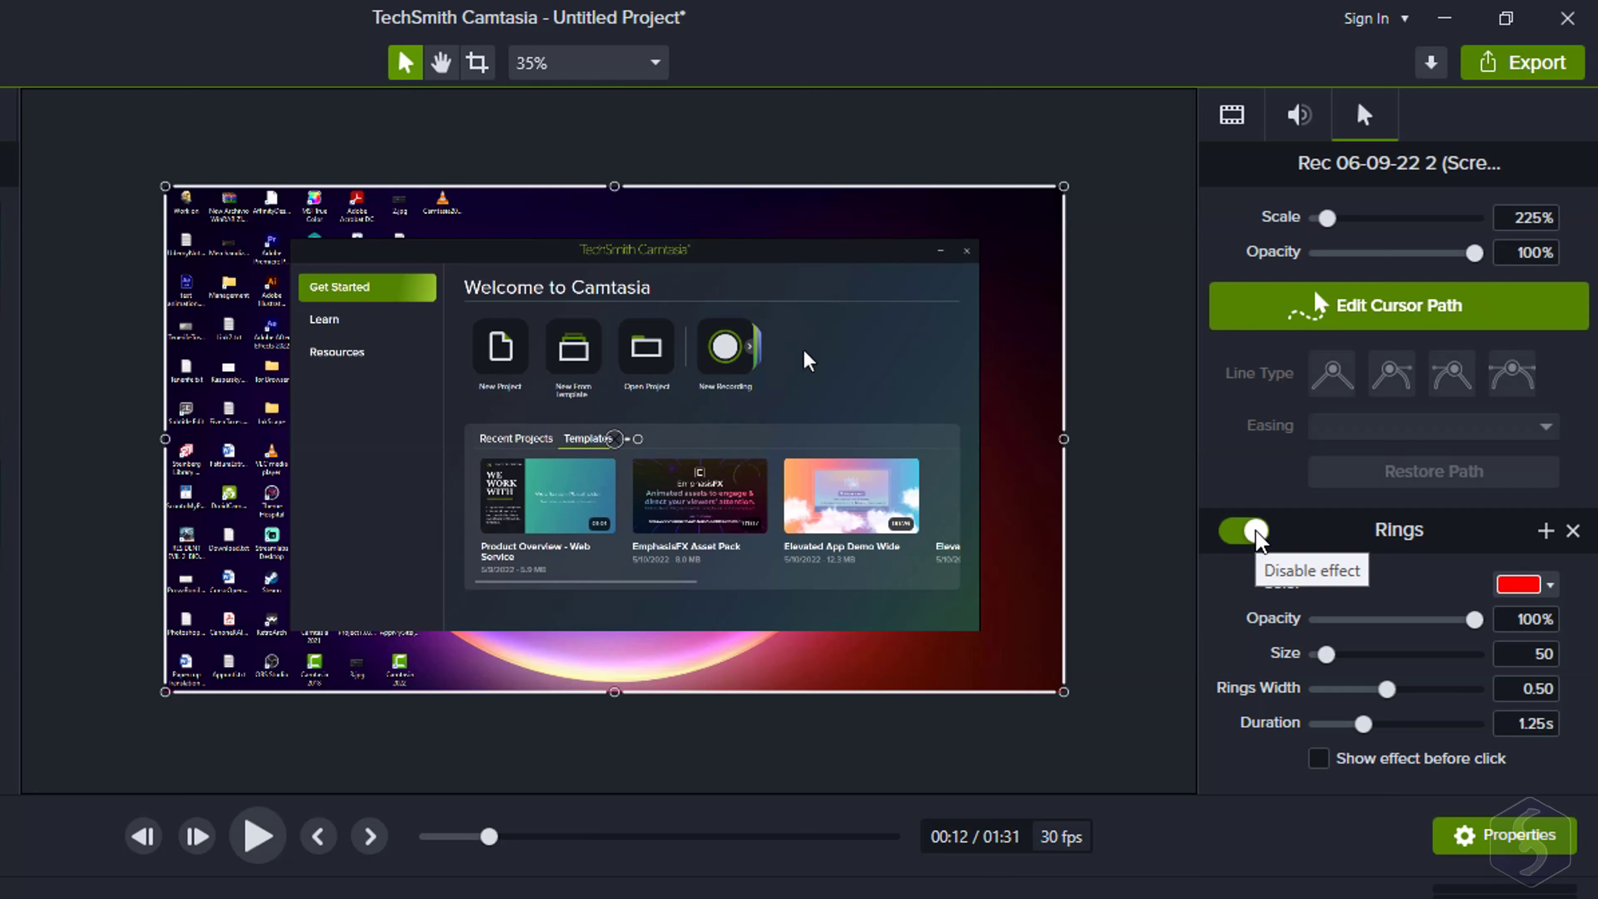
Disable the Rings effect and start editing the recording's cursor path with the Simplify Existing Path option
{"action": "left_click", "coordinate": [1255, 530]}
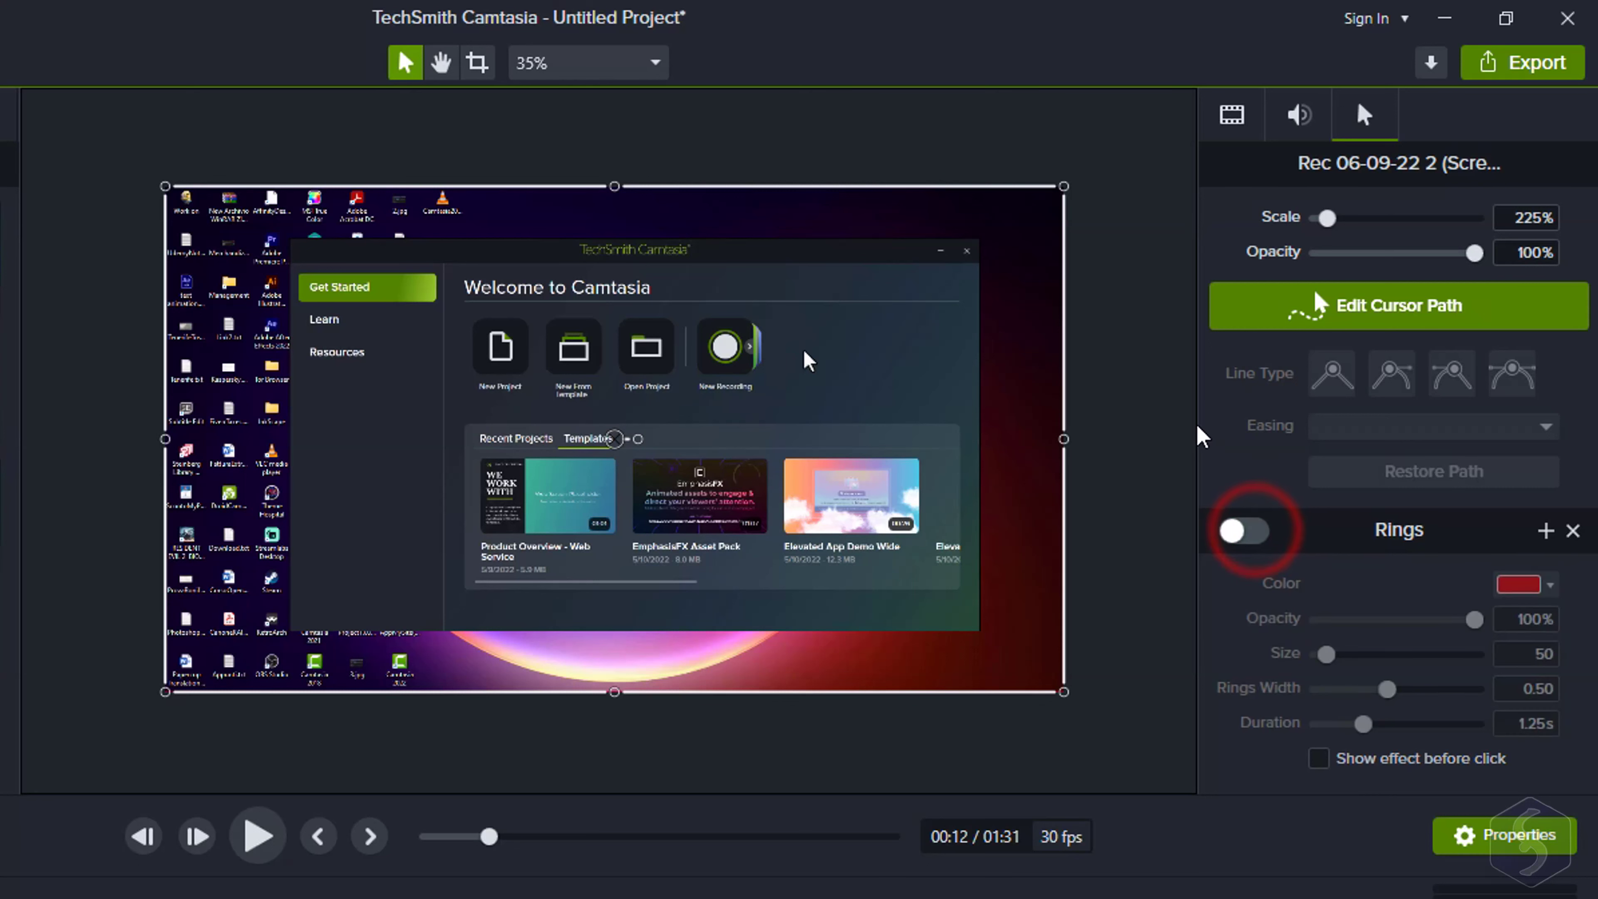
{"action": "left_click", "coordinate": [1483, 320]}
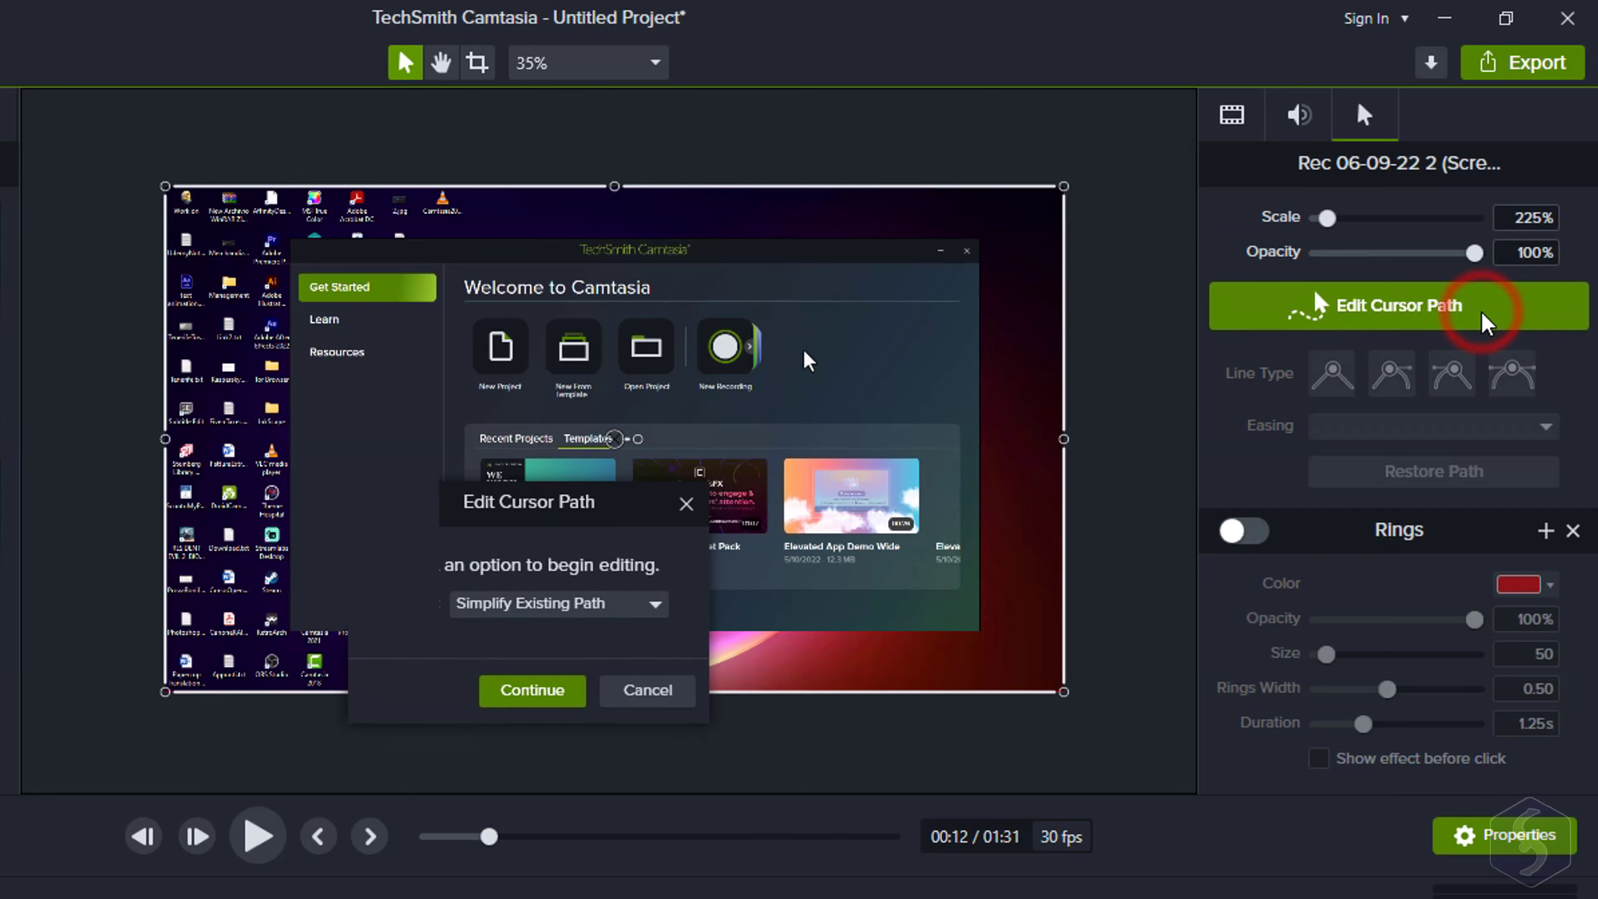
{"action": "left_click", "coordinate": [632, 613]}
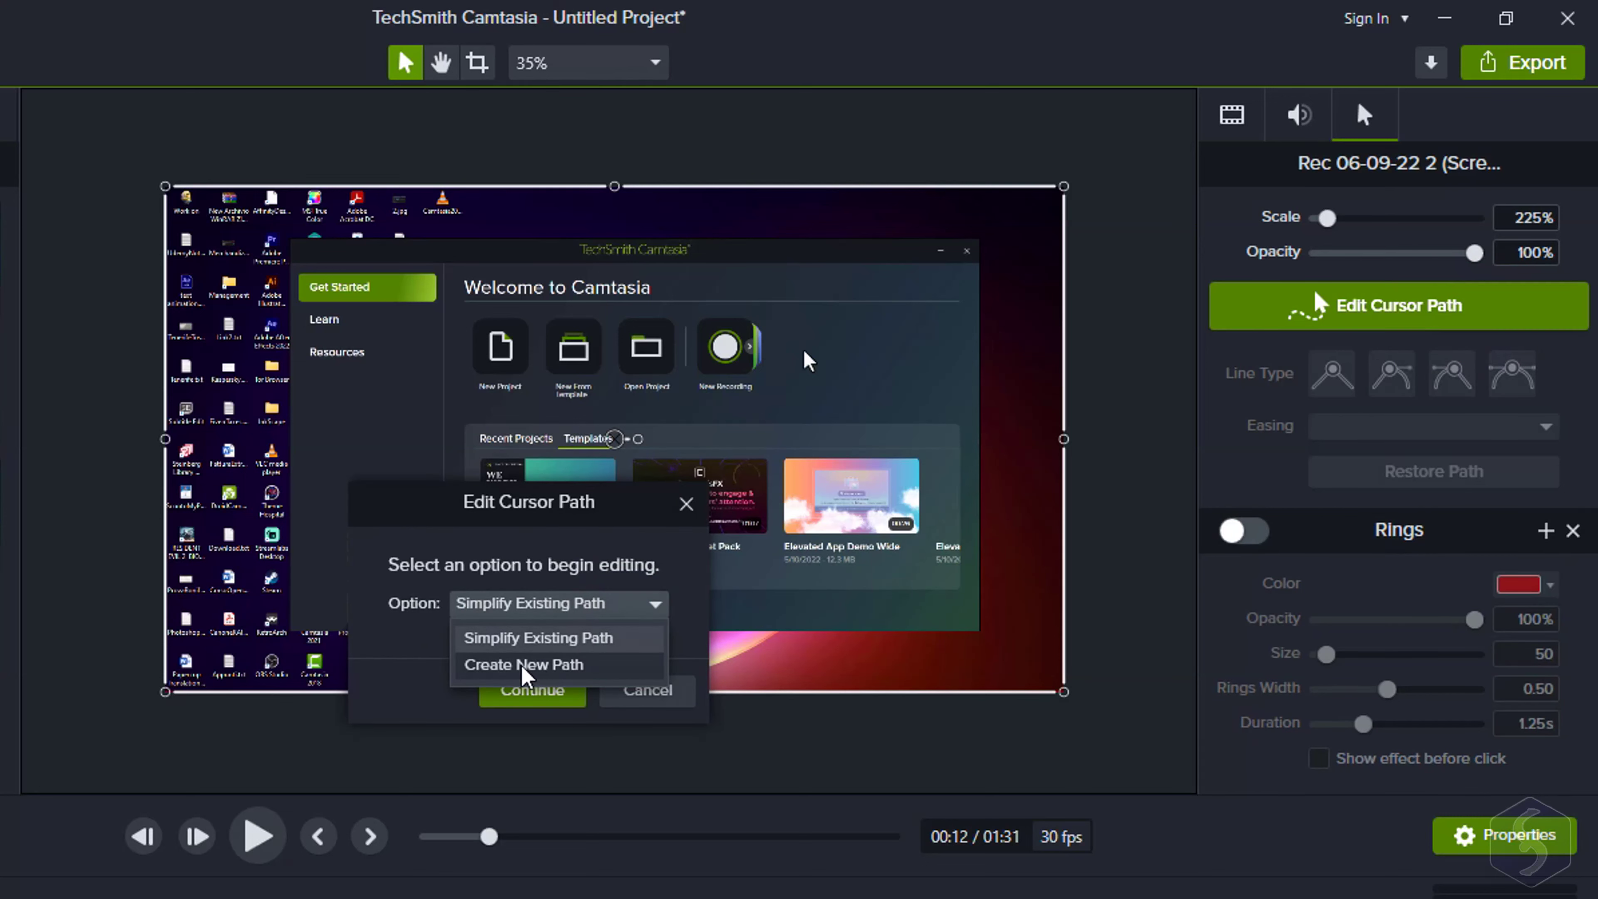
{"action": "left_click", "coordinate": [603, 638]}
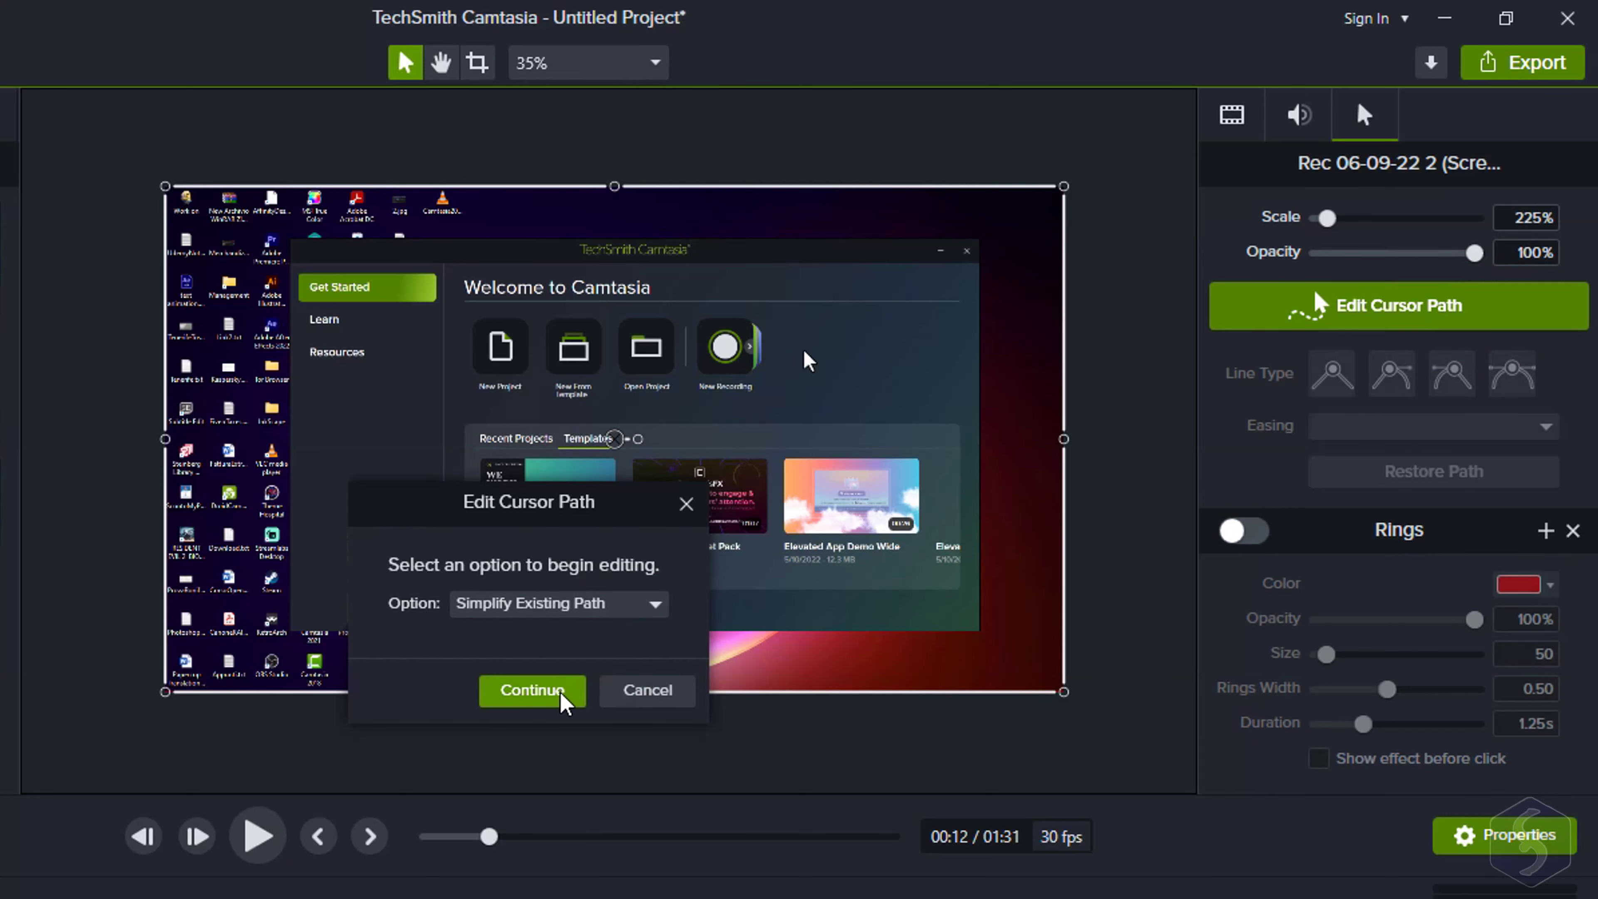
{"action": "left_click", "coordinate": [531, 690]}
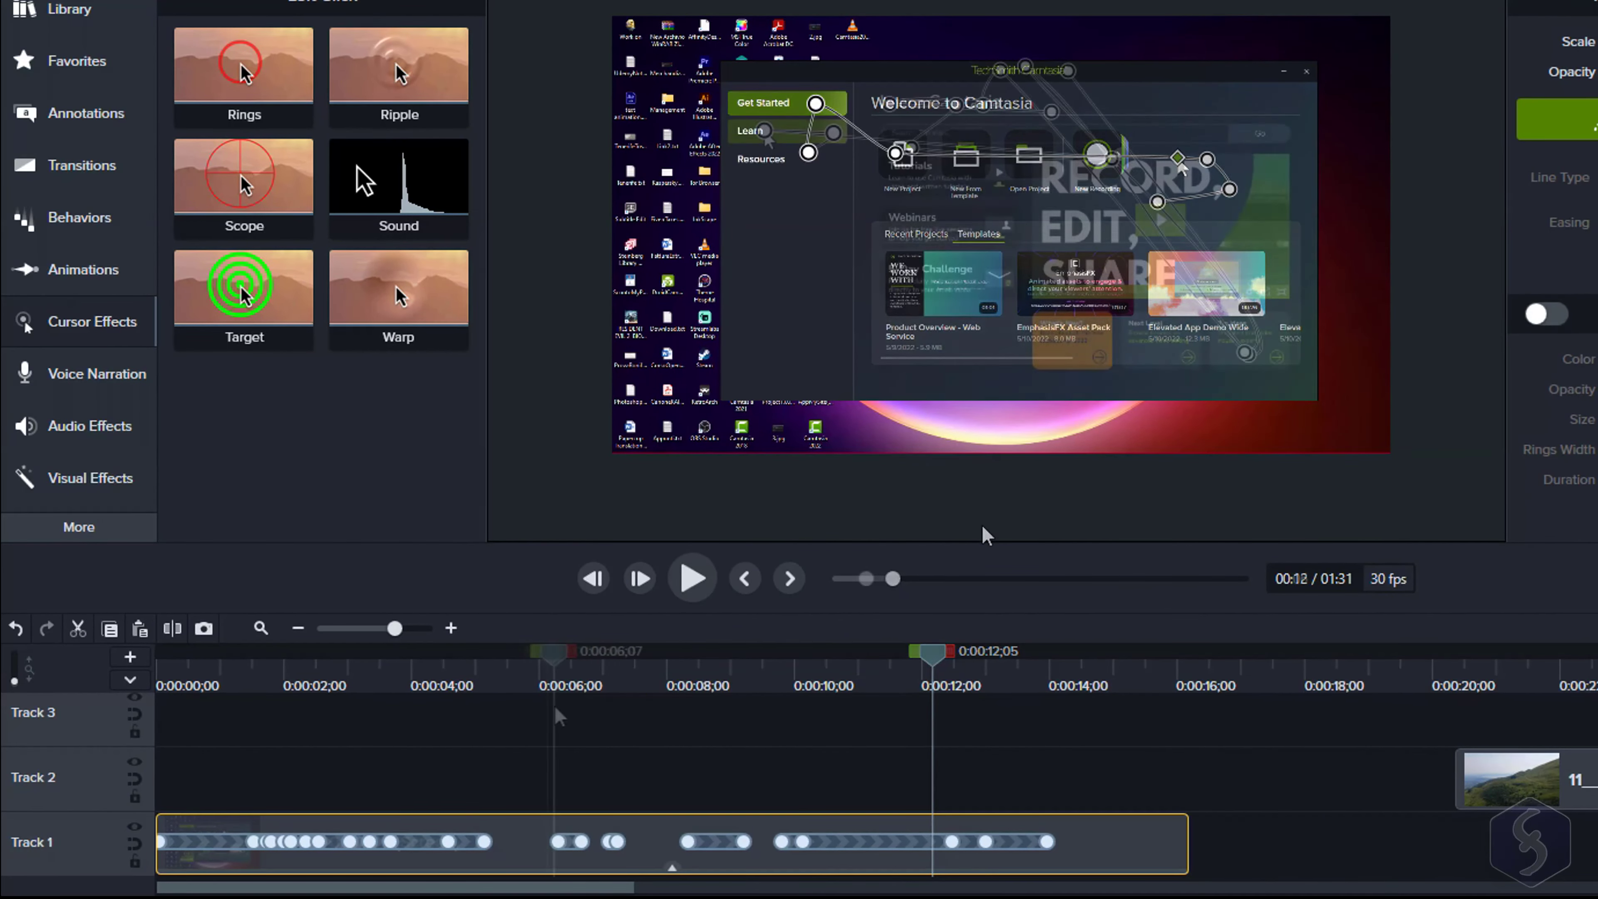
Reposition the last three cursor path points around 0:00:14, placing the final one on the top edge of the middle template thumbnail
{"action": "left_click", "coordinate": [639, 709]}
{"action": "left_click", "coordinate": [781, 711]}
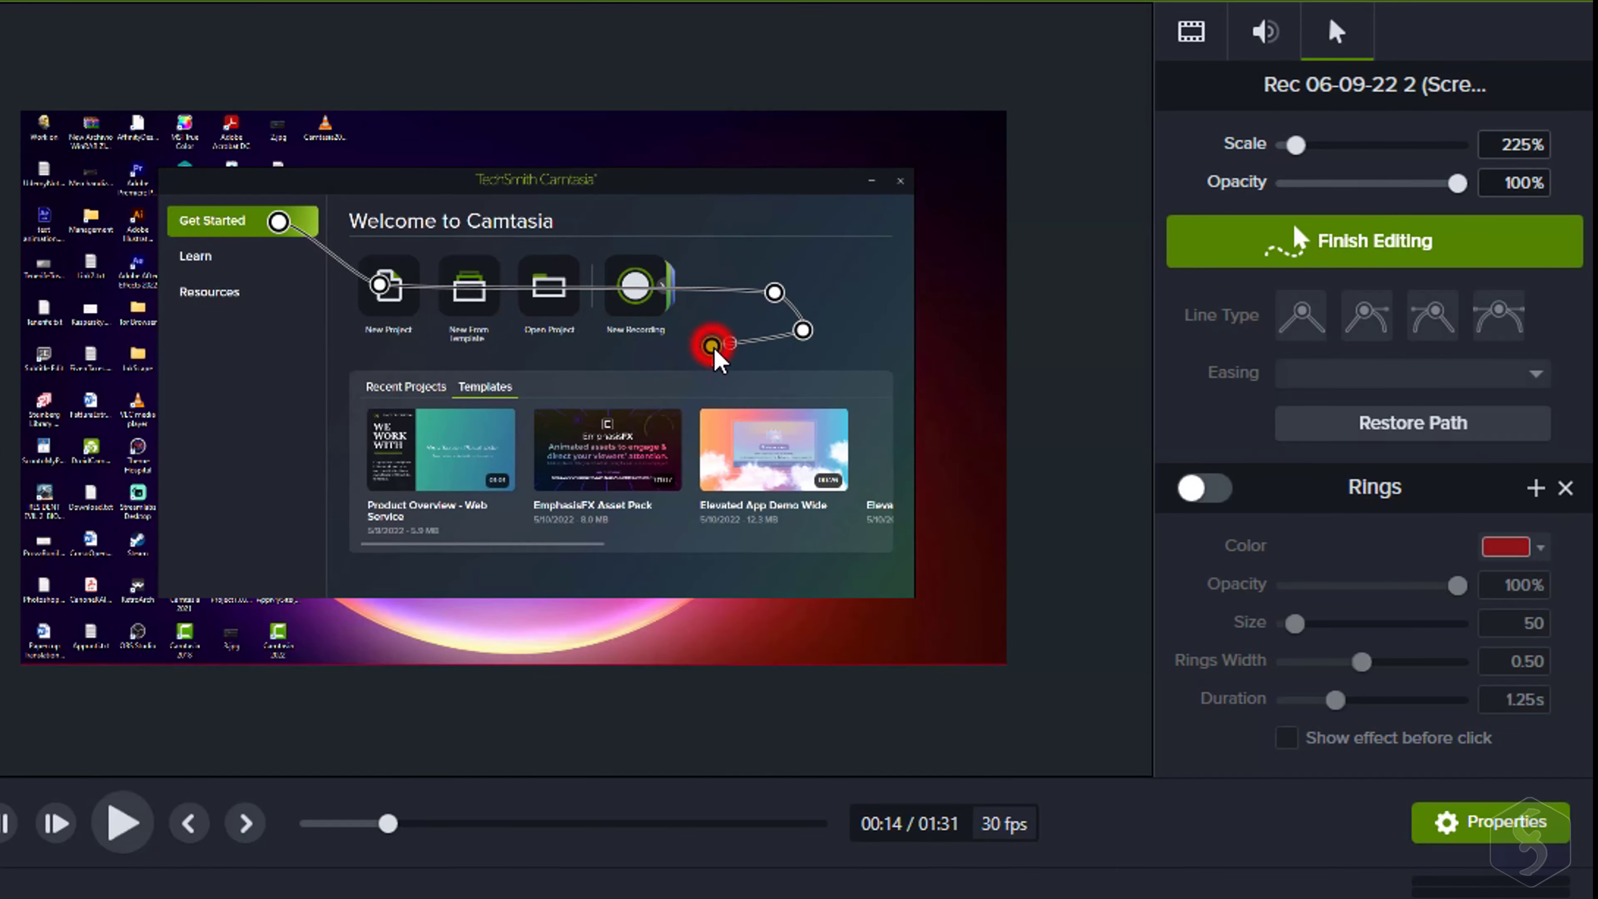
{"action": "left_click_drag", "start_coordinate": [712, 345], "coordinate": [739, 394]}
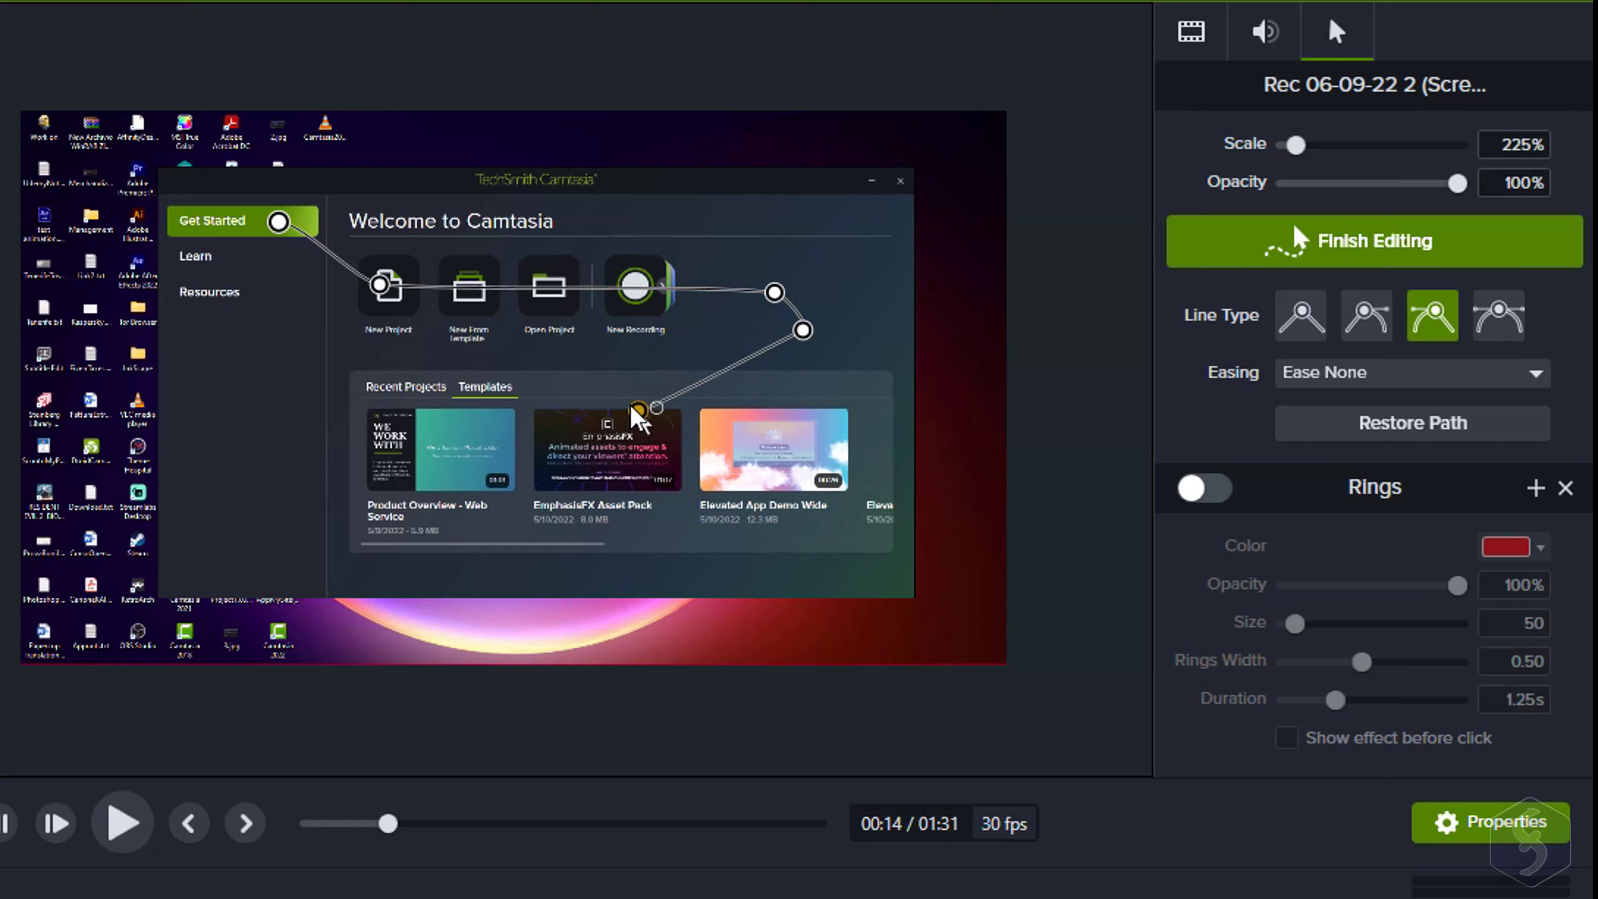
{"action": "left_click_drag", "start_coordinate": [538, 387], "coordinate": [665, 403]}
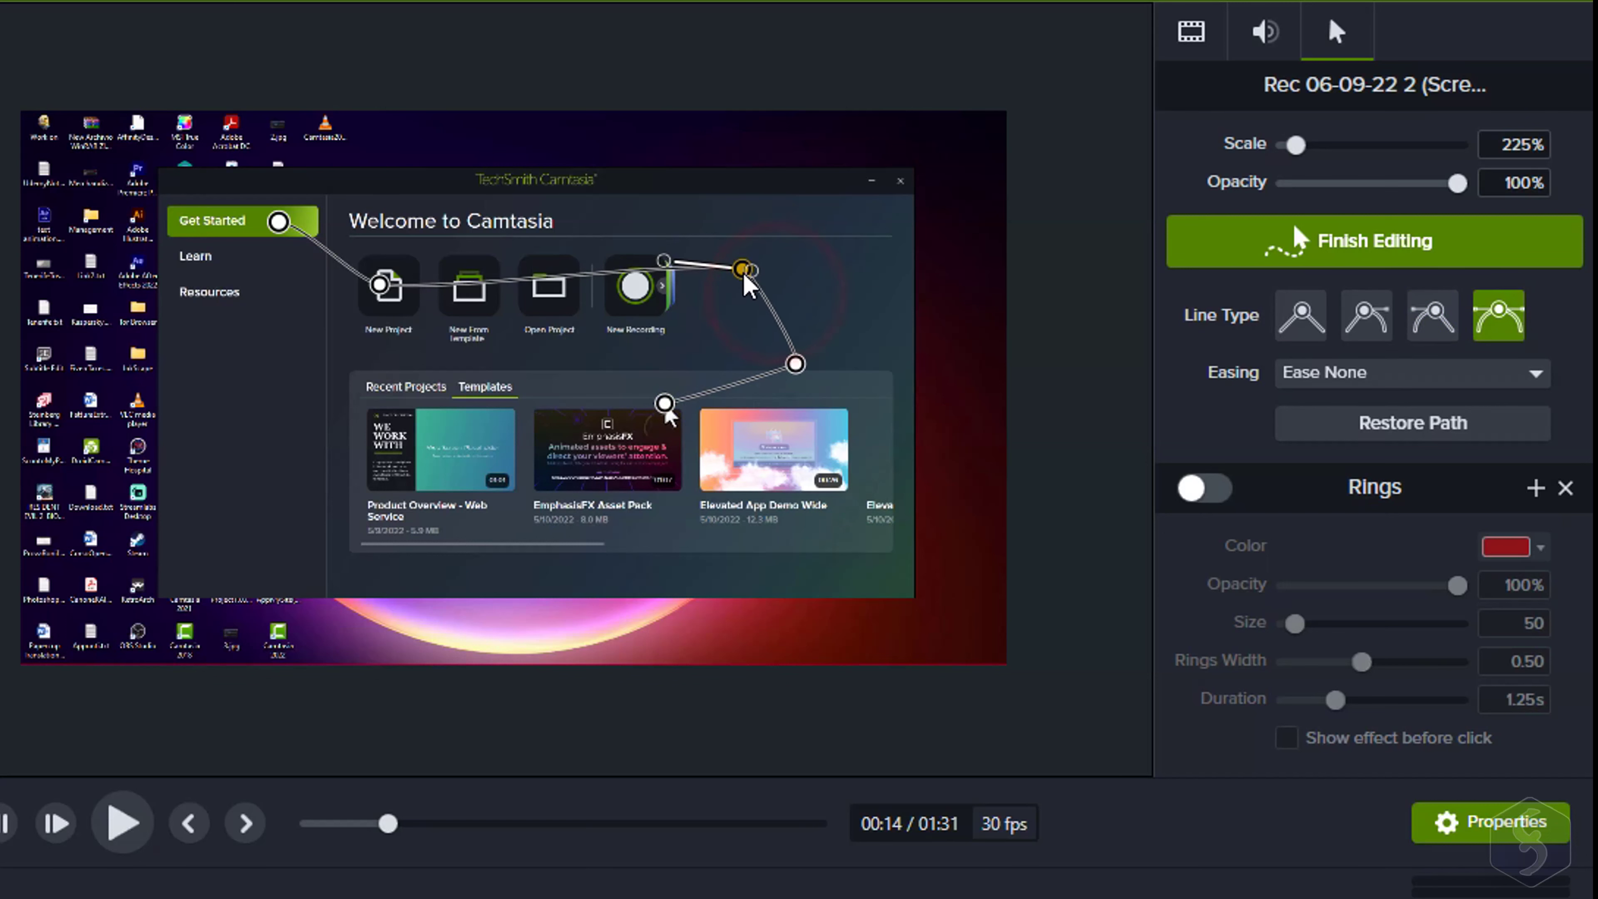
Bend the cursor path downward after the New Project point, and try a straight line type on the next-to-last point before making it curved on both sides
{"action": "left_click_drag", "start_coordinate": [629, 248], "coordinate": [533, 513]}
{"action": "left_click", "coordinate": [796, 364]}
{"action": "left_click", "coordinate": [1300, 314]}
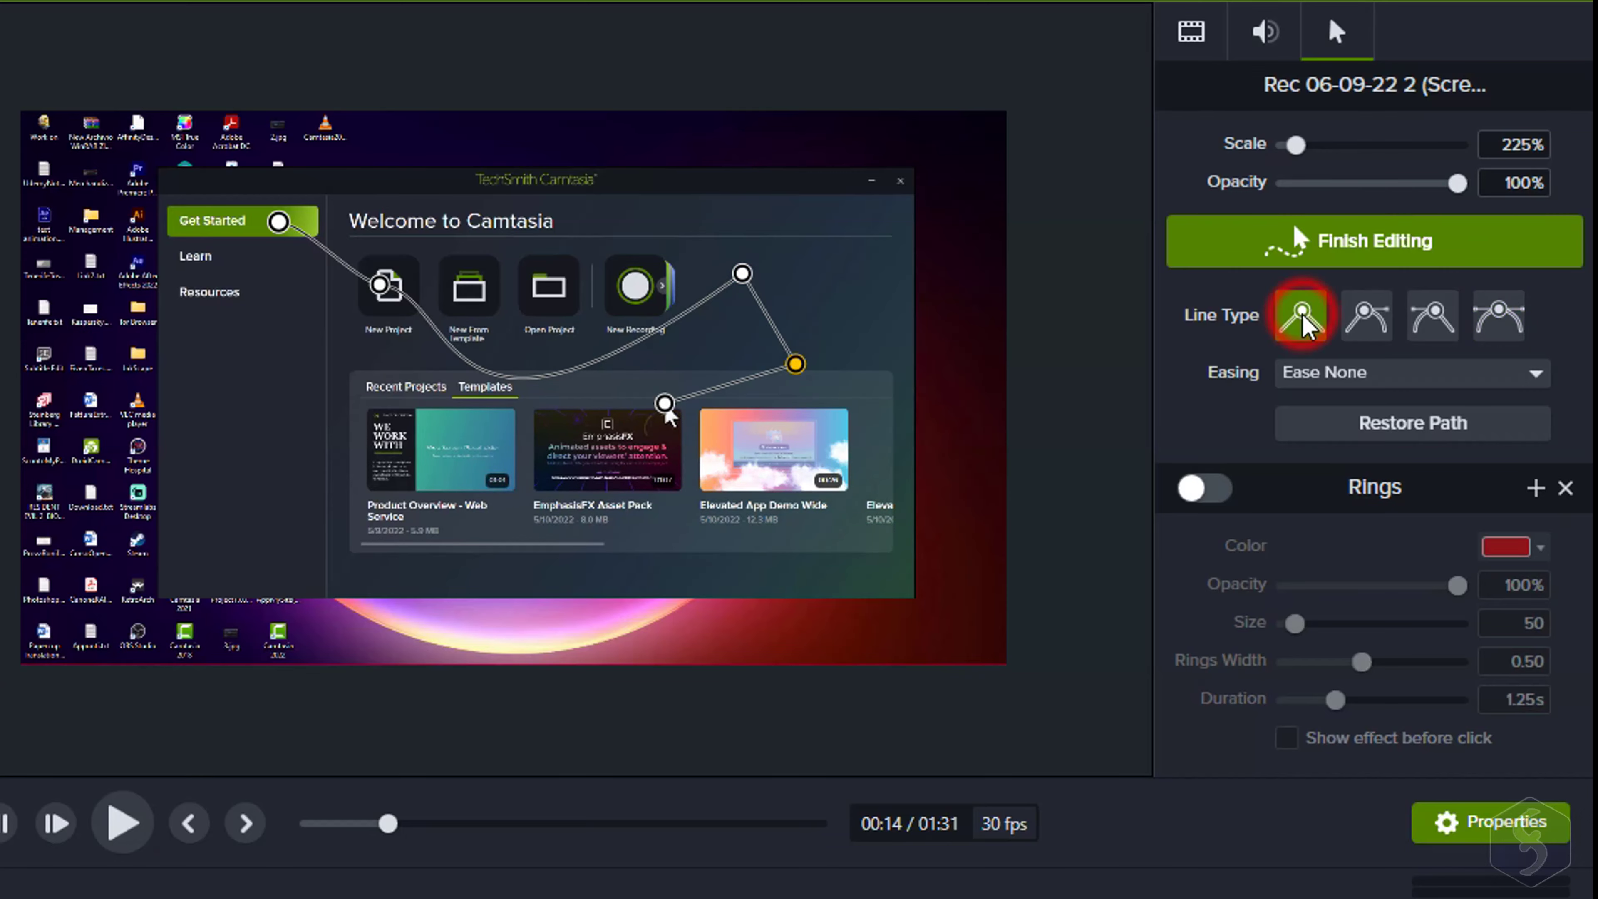
{"action": "left_click", "coordinate": [1498, 314]}
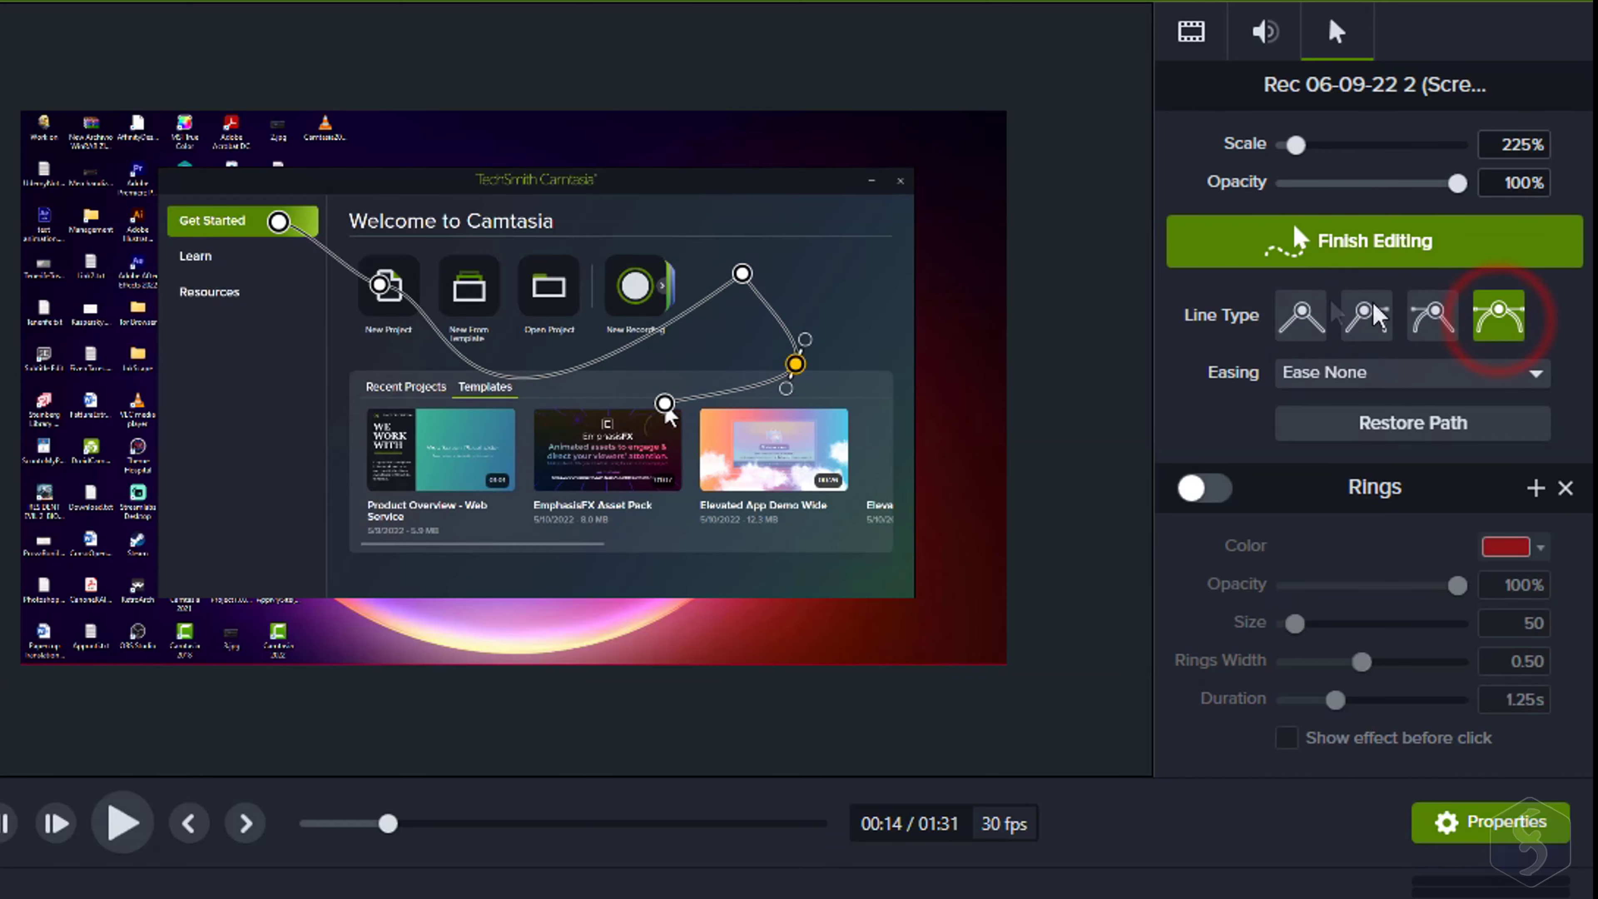
Scrub the timeline around 0:00:14 to preview the reshaped cursor path, and finish editing the path
{"action": "left_click", "coordinate": [759, 655]}
{"action": "left_click_drag", "start_coordinate": [758, 659], "coordinate": [855, 672]}
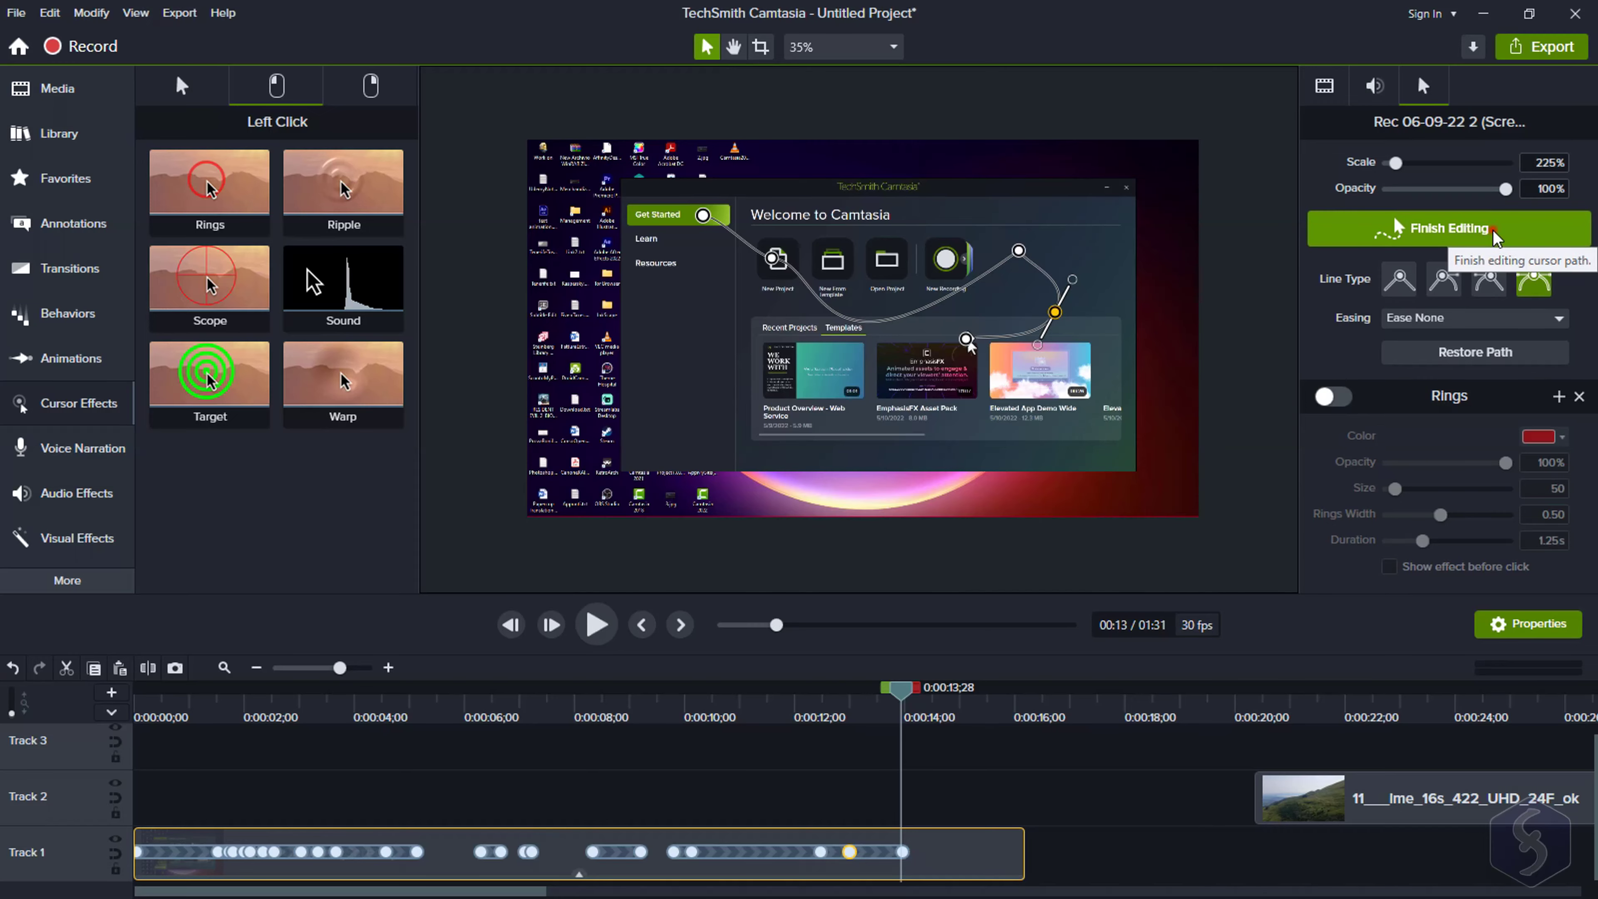
{"action": "left_click", "coordinate": [1494, 236]}
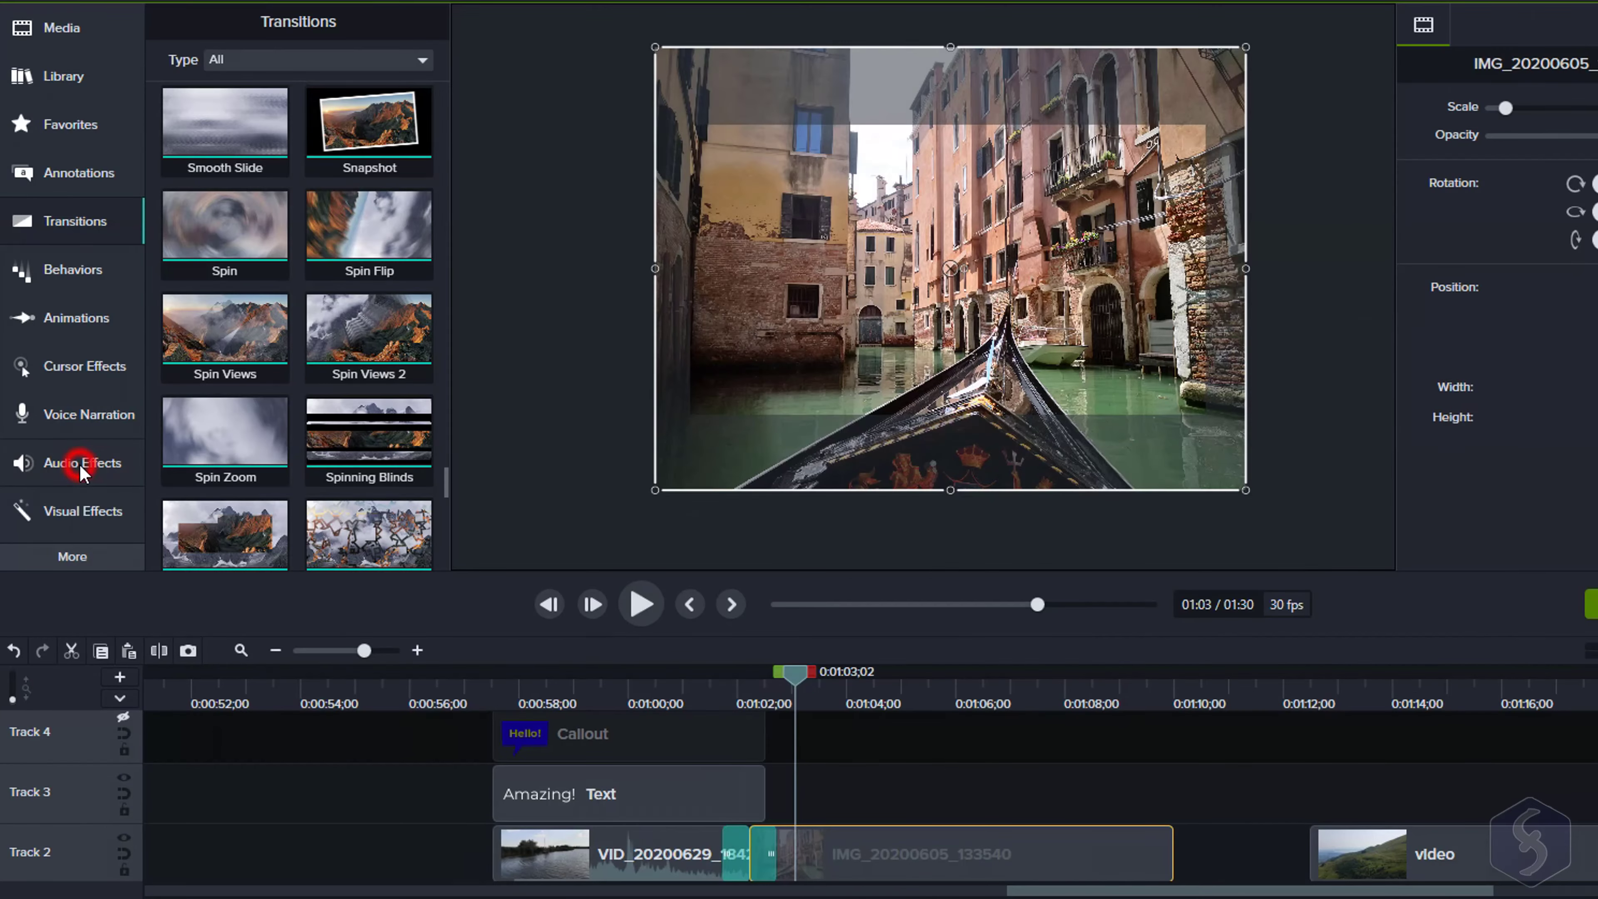
Browse the audio and visual effects, apply Remove a Color to the Hearts_byVideezy clip on Track 3, and scrub through it
{"action": "left_click", "coordinate": [79, 464]}
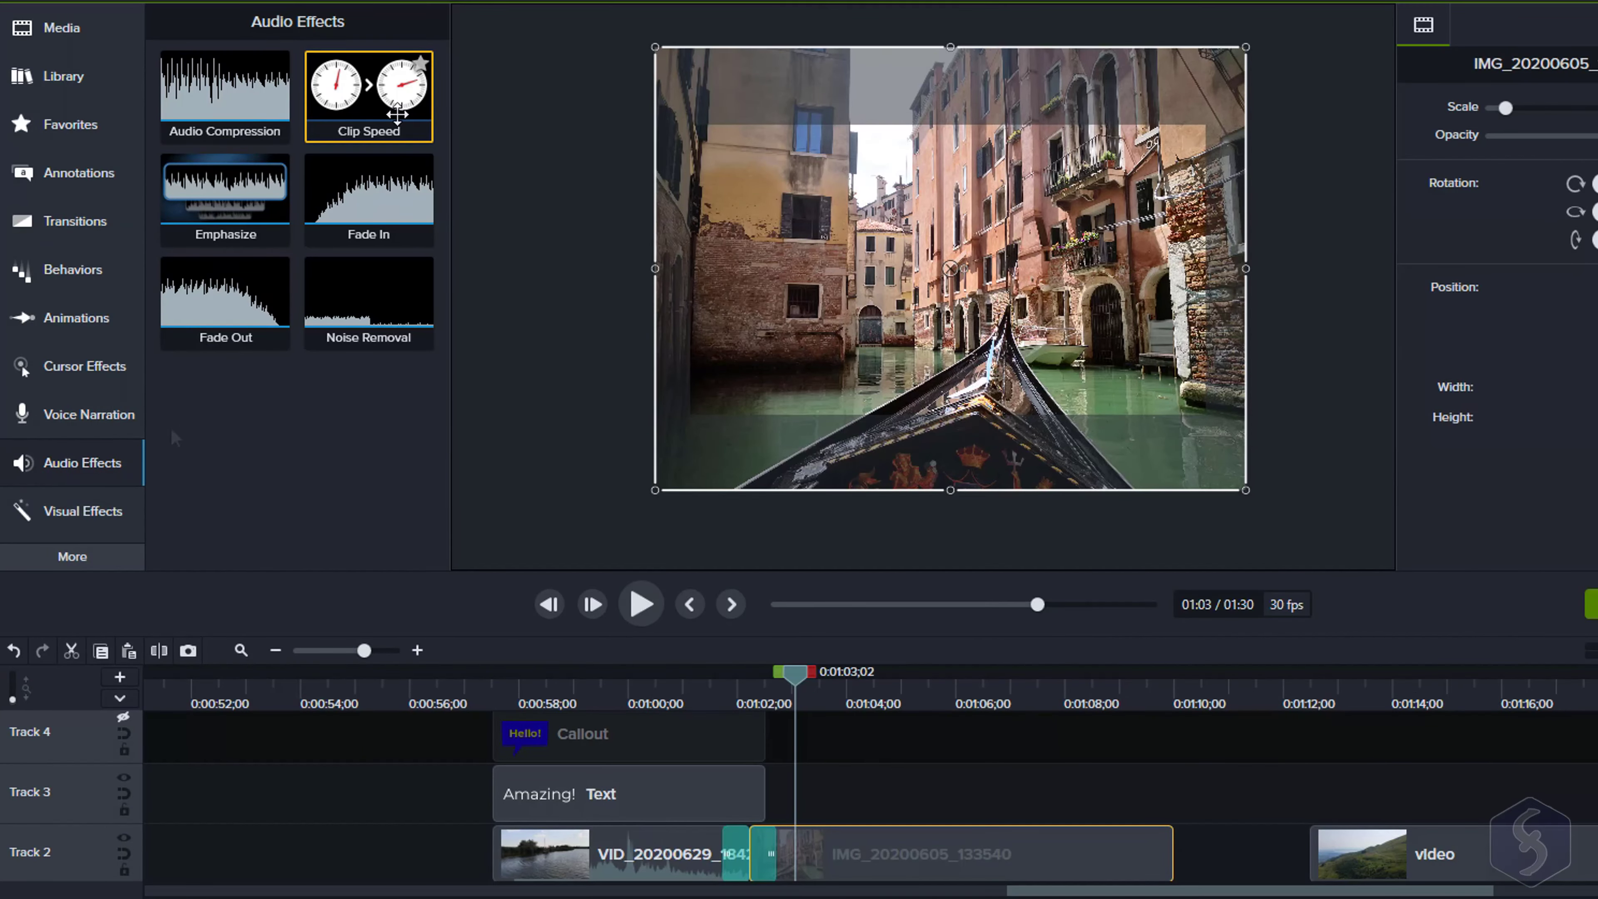
{"action": "left_click", "coordinate": [108, 517]}
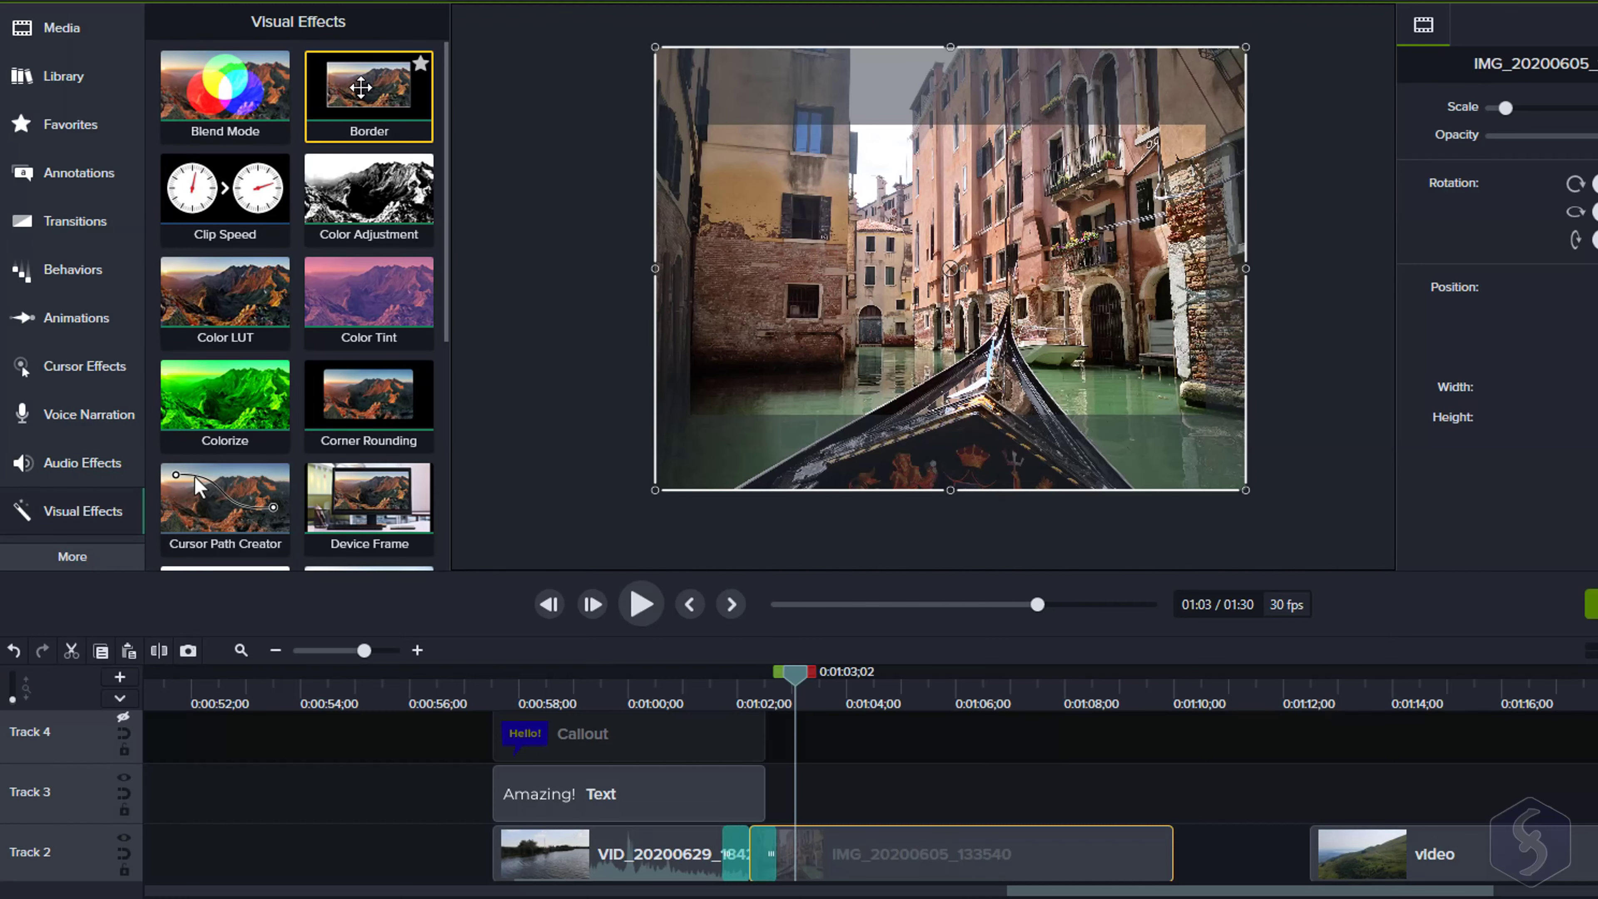
{"action": "left_click_drag", "start_coordinate": [446, 250], "coordinate": [449, 464]}
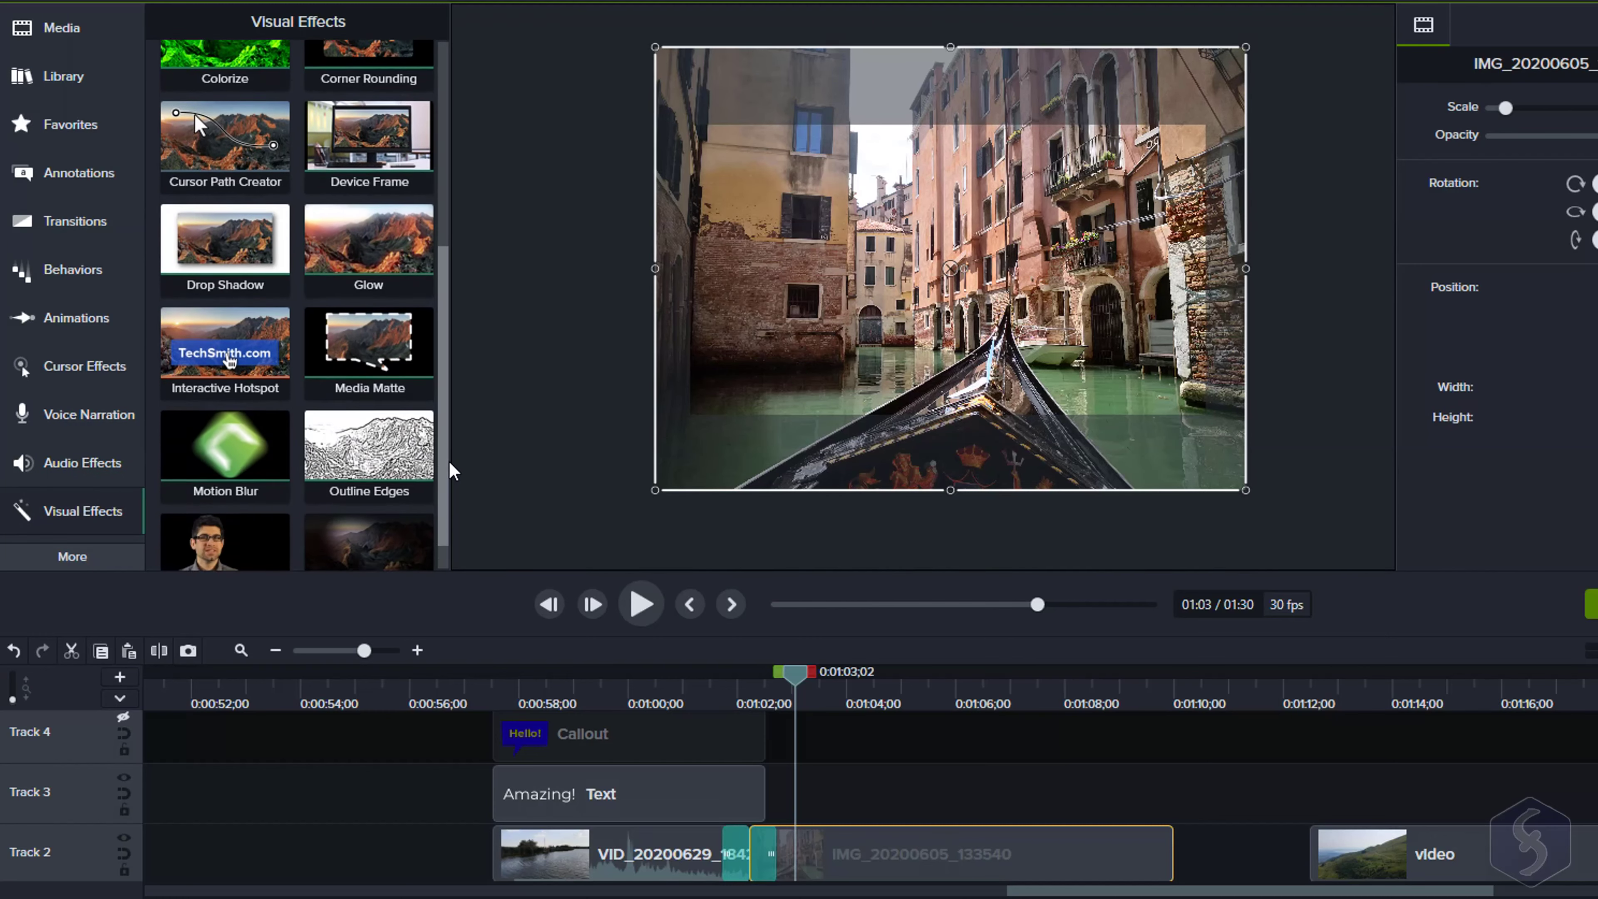
{"action": "left_click_drag", "start_coordinate": [921, 692], "coordinate": [1060, 705]}
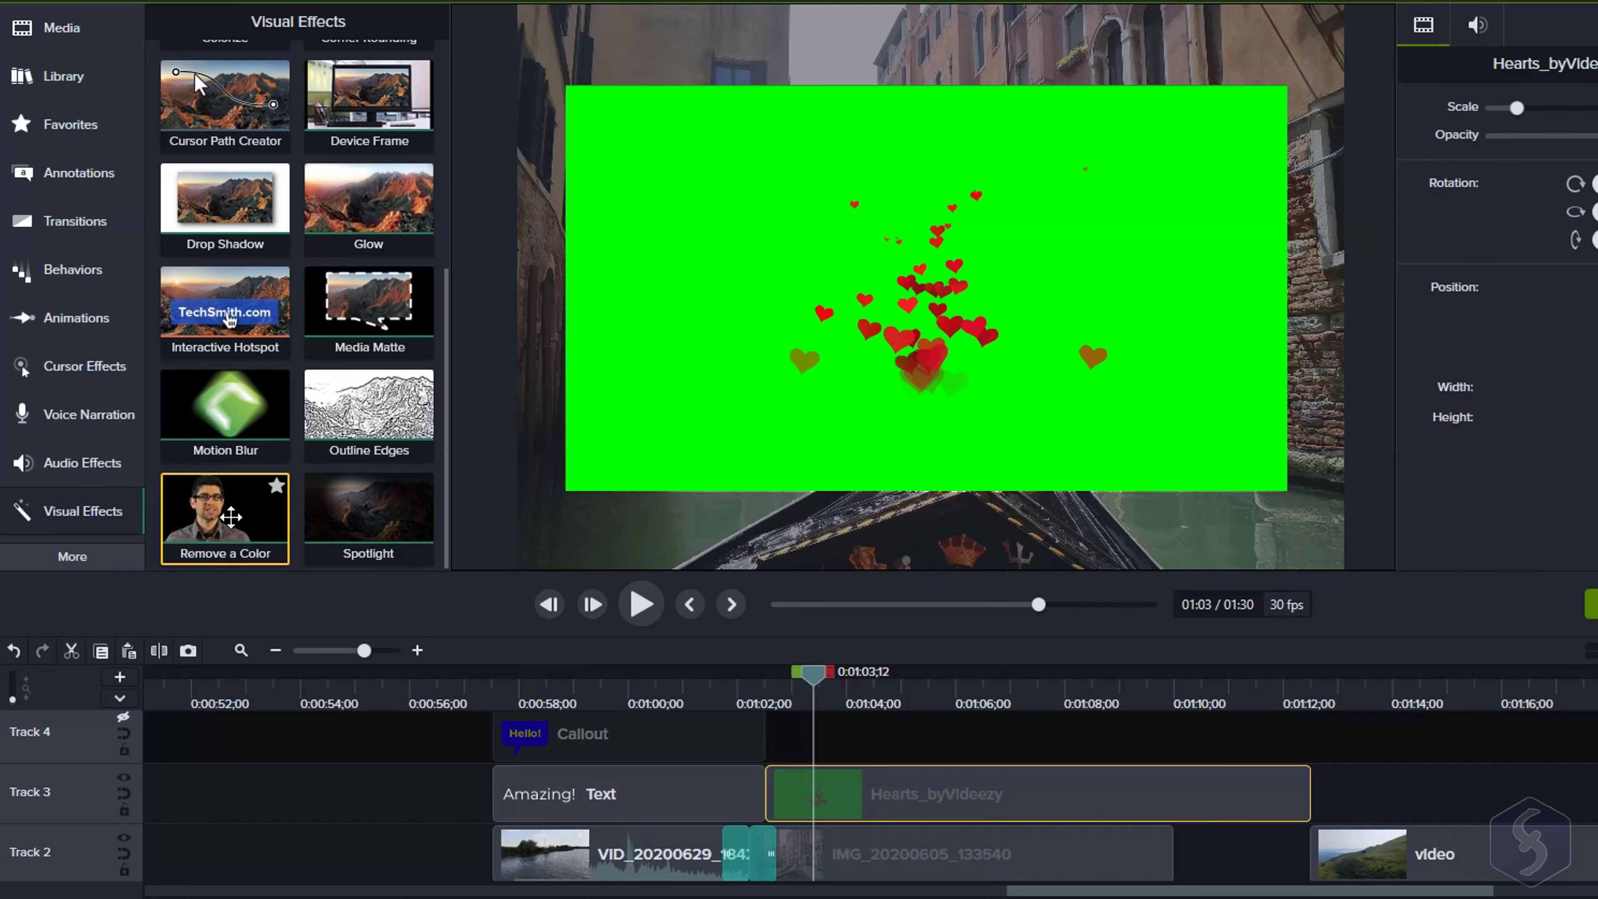
{"action": "left_click_drag", "start_coordinate": [231, 516], "coordinate": [997, 804]}
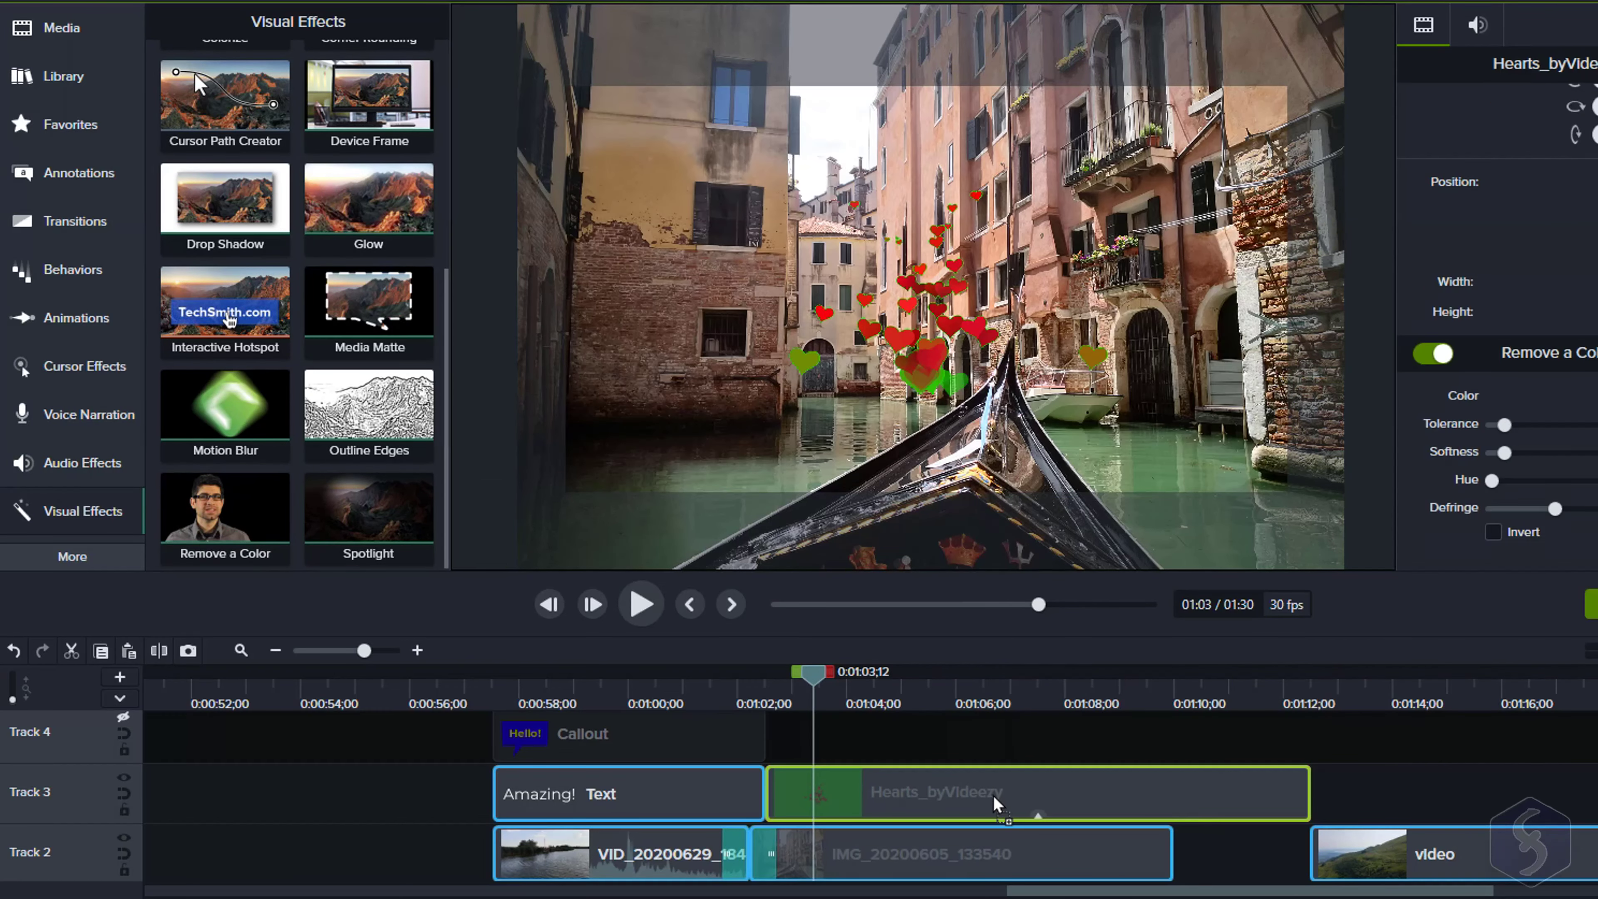
{"action": "left_click_drag", "start_coordinate": [823, 708], "coordinate": [976, 709]}
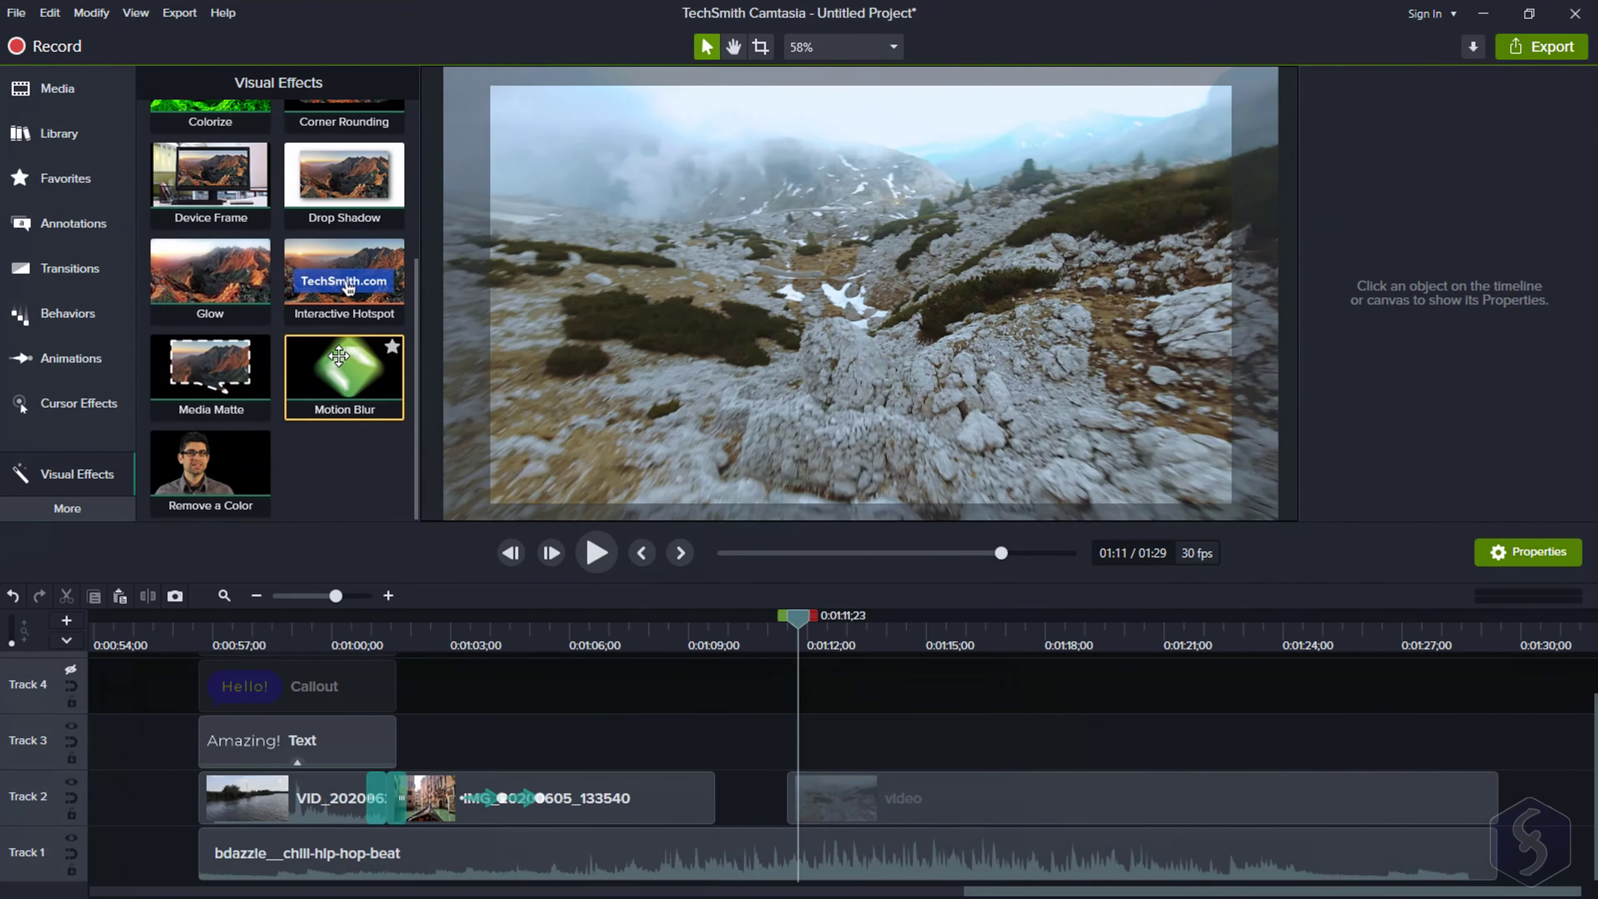
Apply the Motion Blur effect at 163% intensity to the video clip on Track 2 and scrub through the clip to preview it
{"action": "left_click_drag", "start_coordinate": [345, 371], "coordinate": [920, 816]}
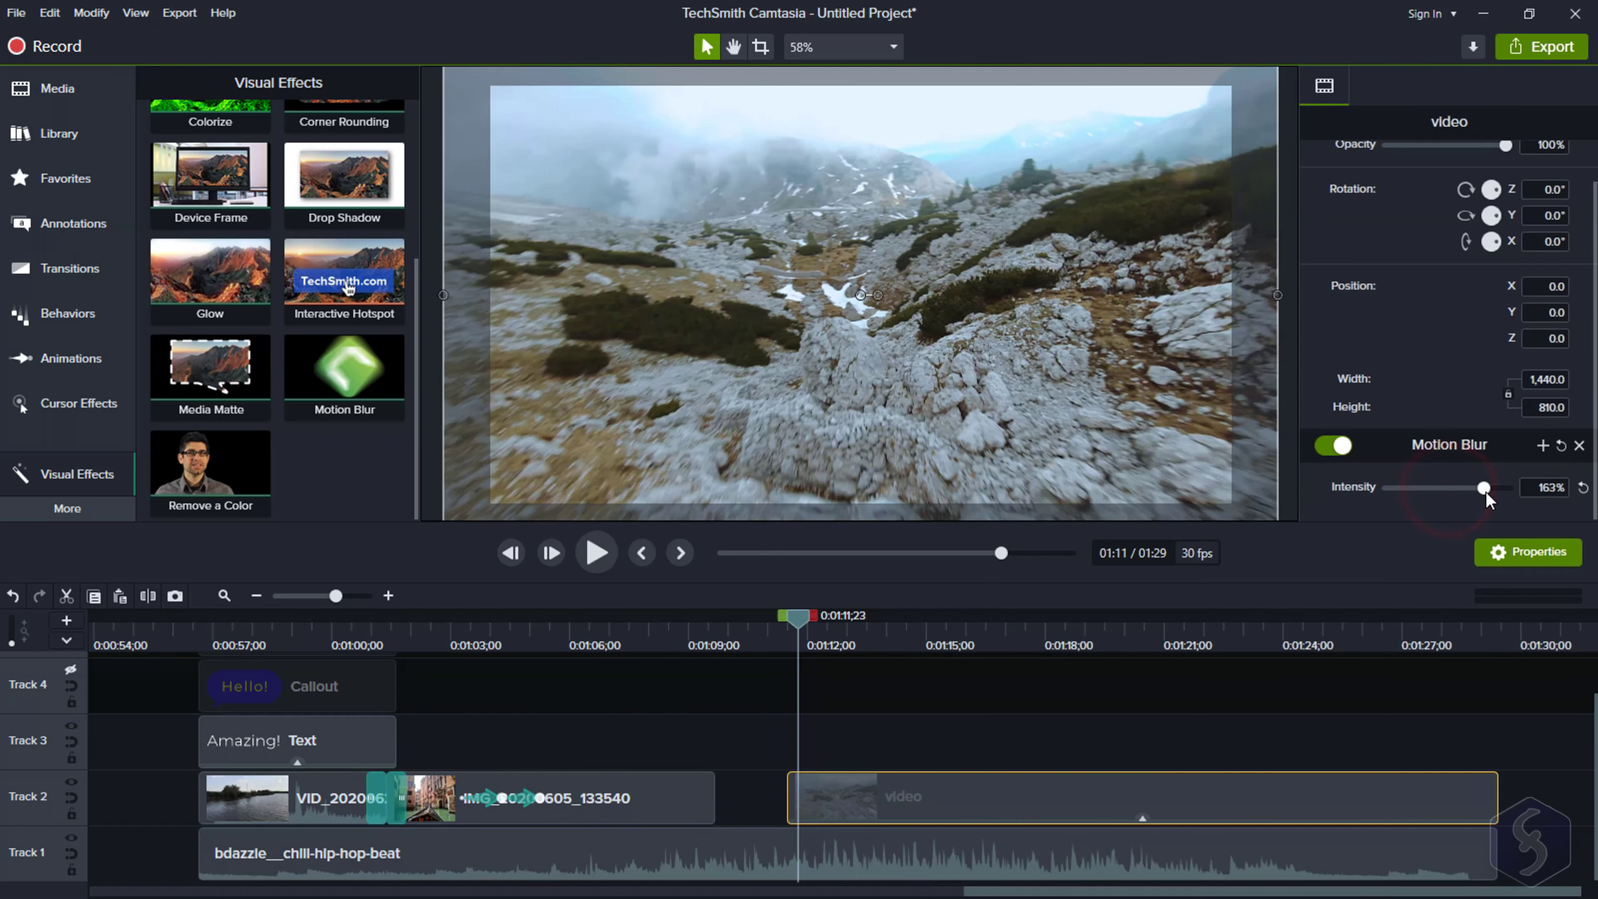
{"action": "left_click_drag", "start_coordinate": [814, 622], "coordinate": [1107, 629]}
{"action": "left_click_drag", "start_coordinate": [1107, 628], "coordinate": [1209, 631]}
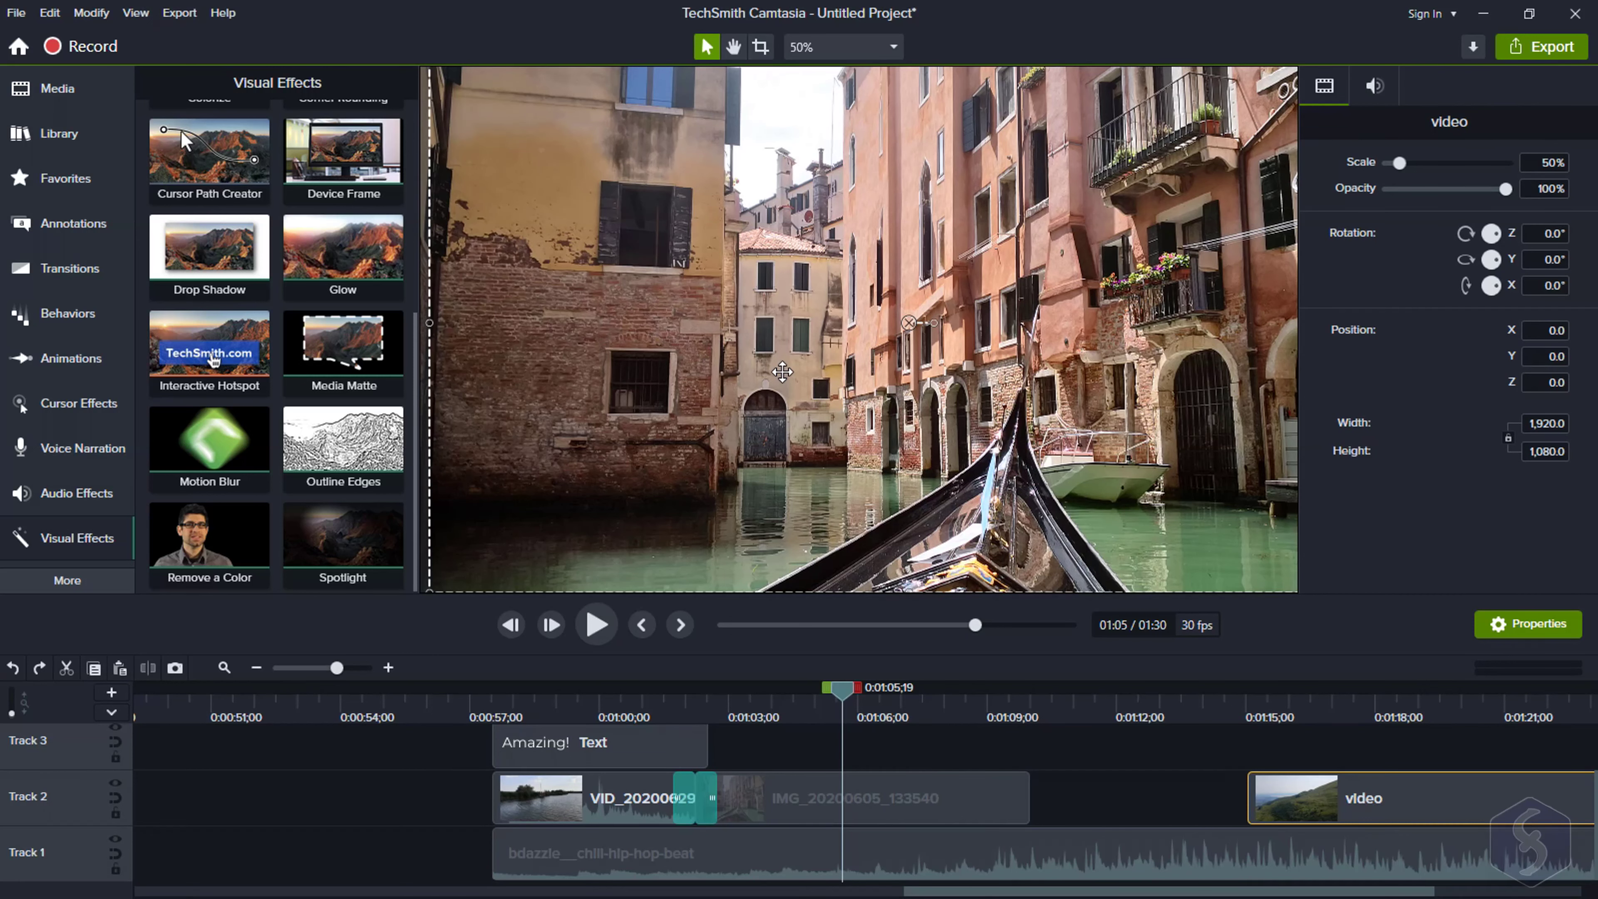
Open the project's save dialog, check its file name and Camtasia Project (*.tscproj) type, and close it
{"action": "key", "text": "ctrl+s"}
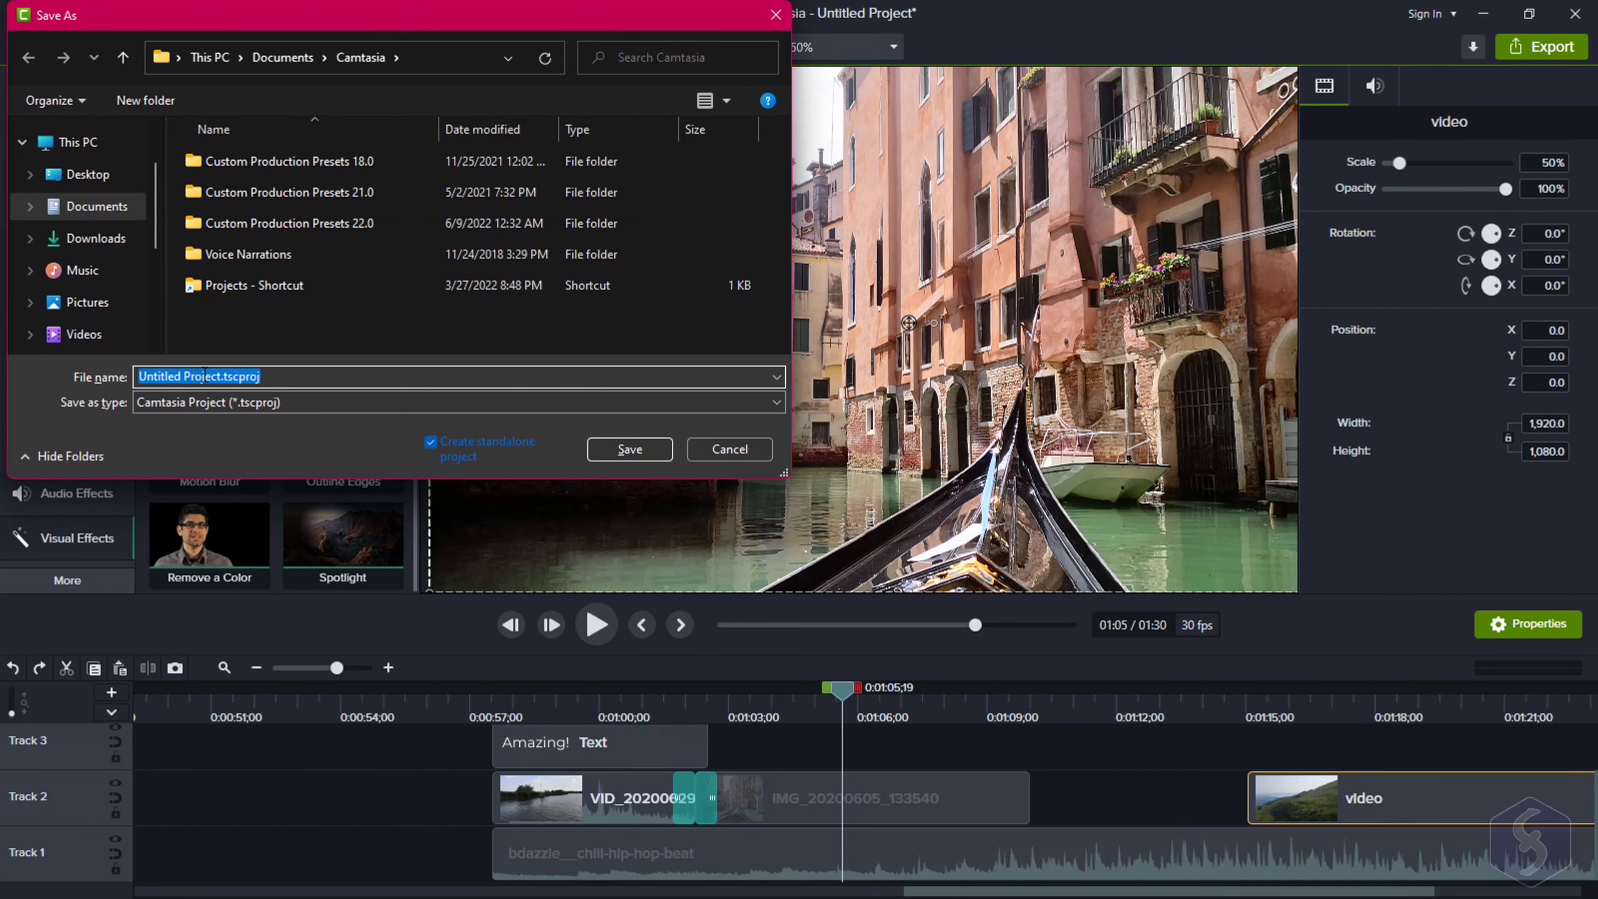
{"action": "left_click", "coordinate": [289, 406]}
{"action": "left_click", "coordinate": [288, 402]}
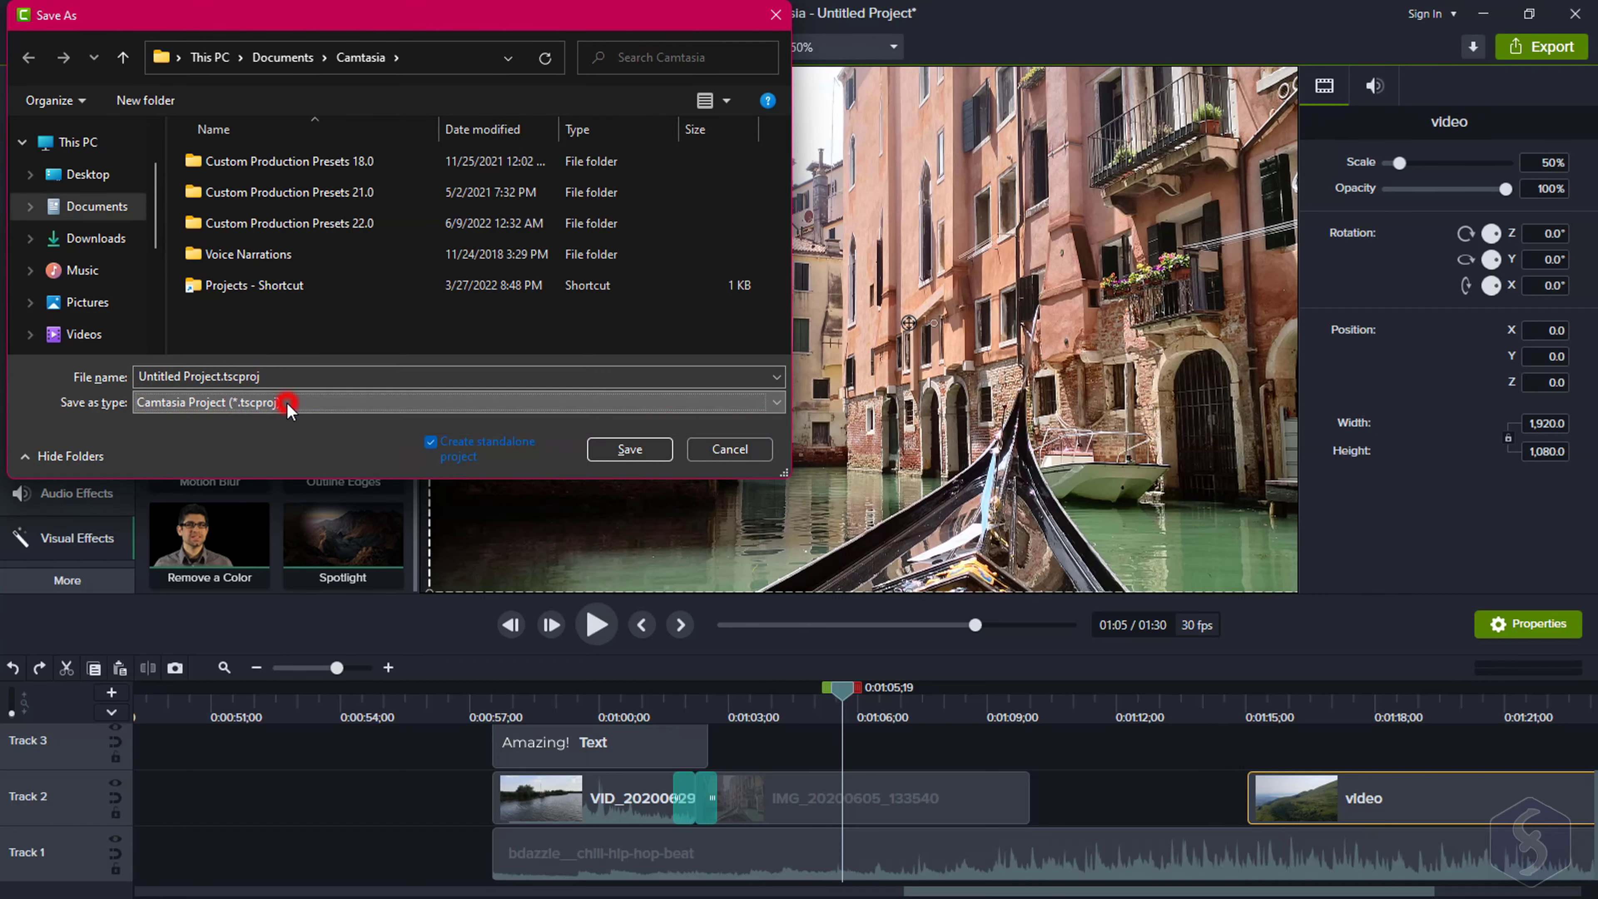
{"action": "left_click", "coordinate": [289, 371]}
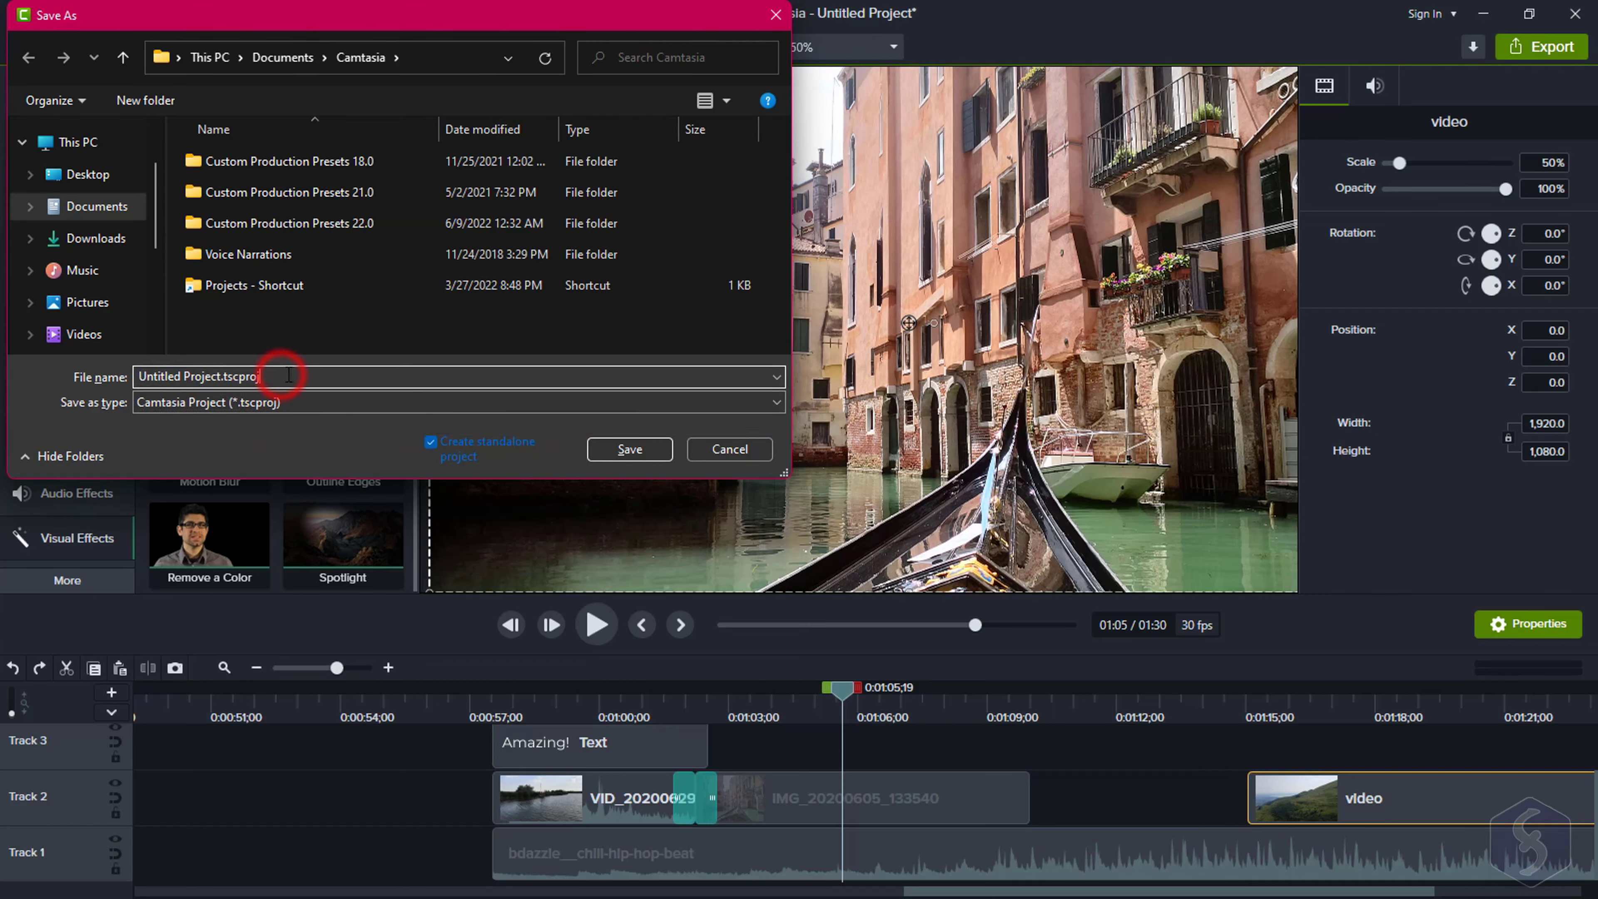
{"action": "key", "text": "Return"}
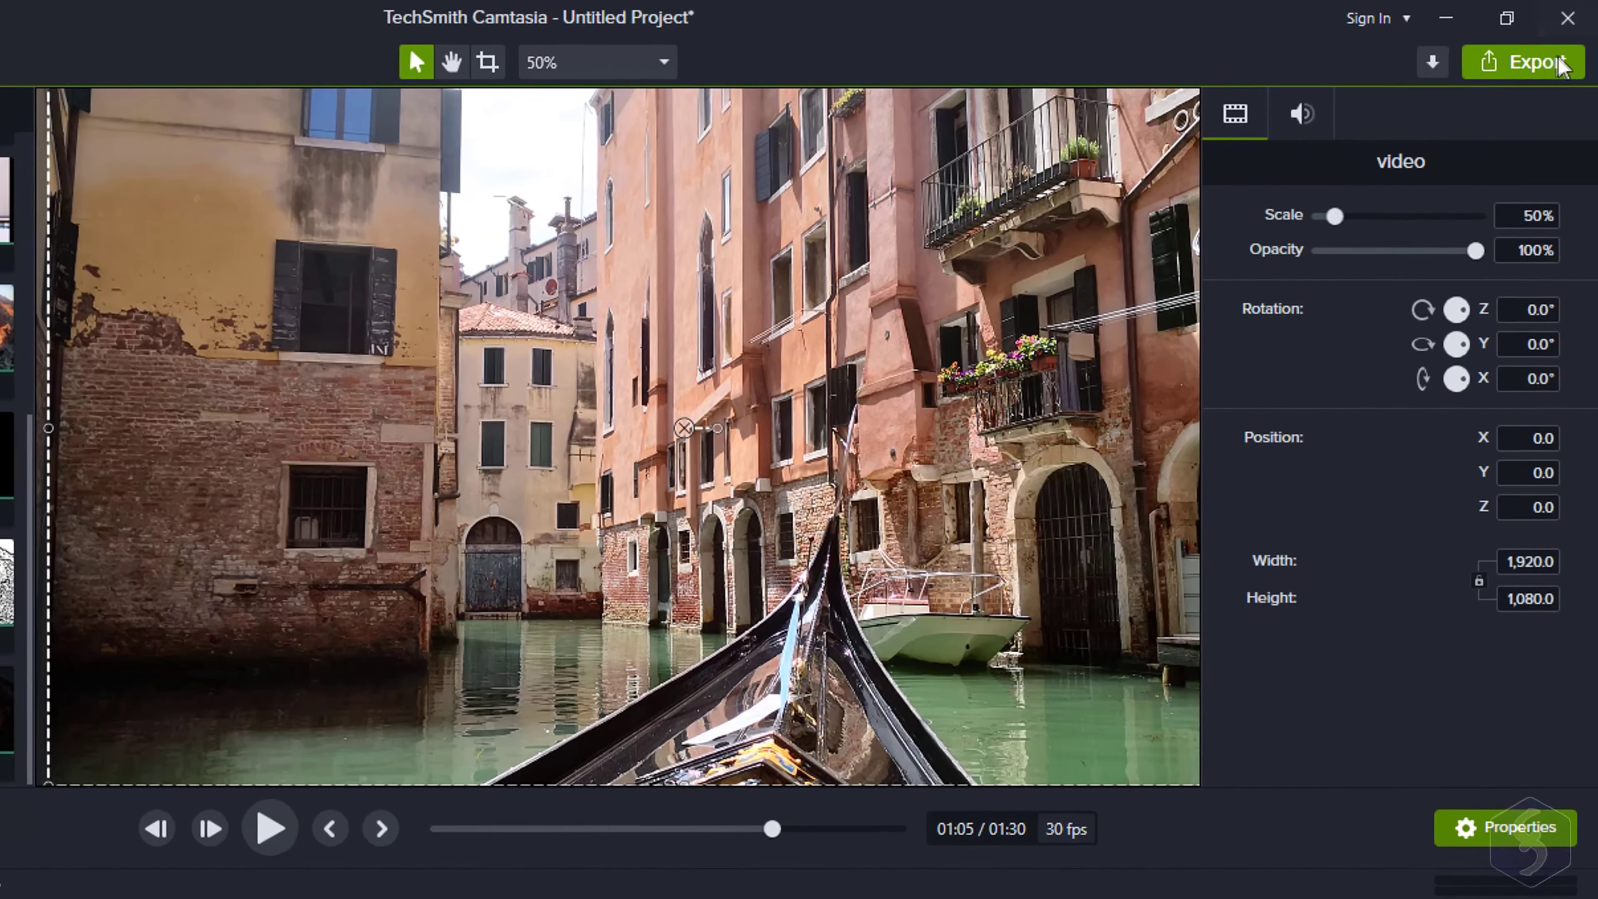
Set up a local file export of the project and name the file MyProject
{"action": "left_click", "coordinate": [1522, 42]}
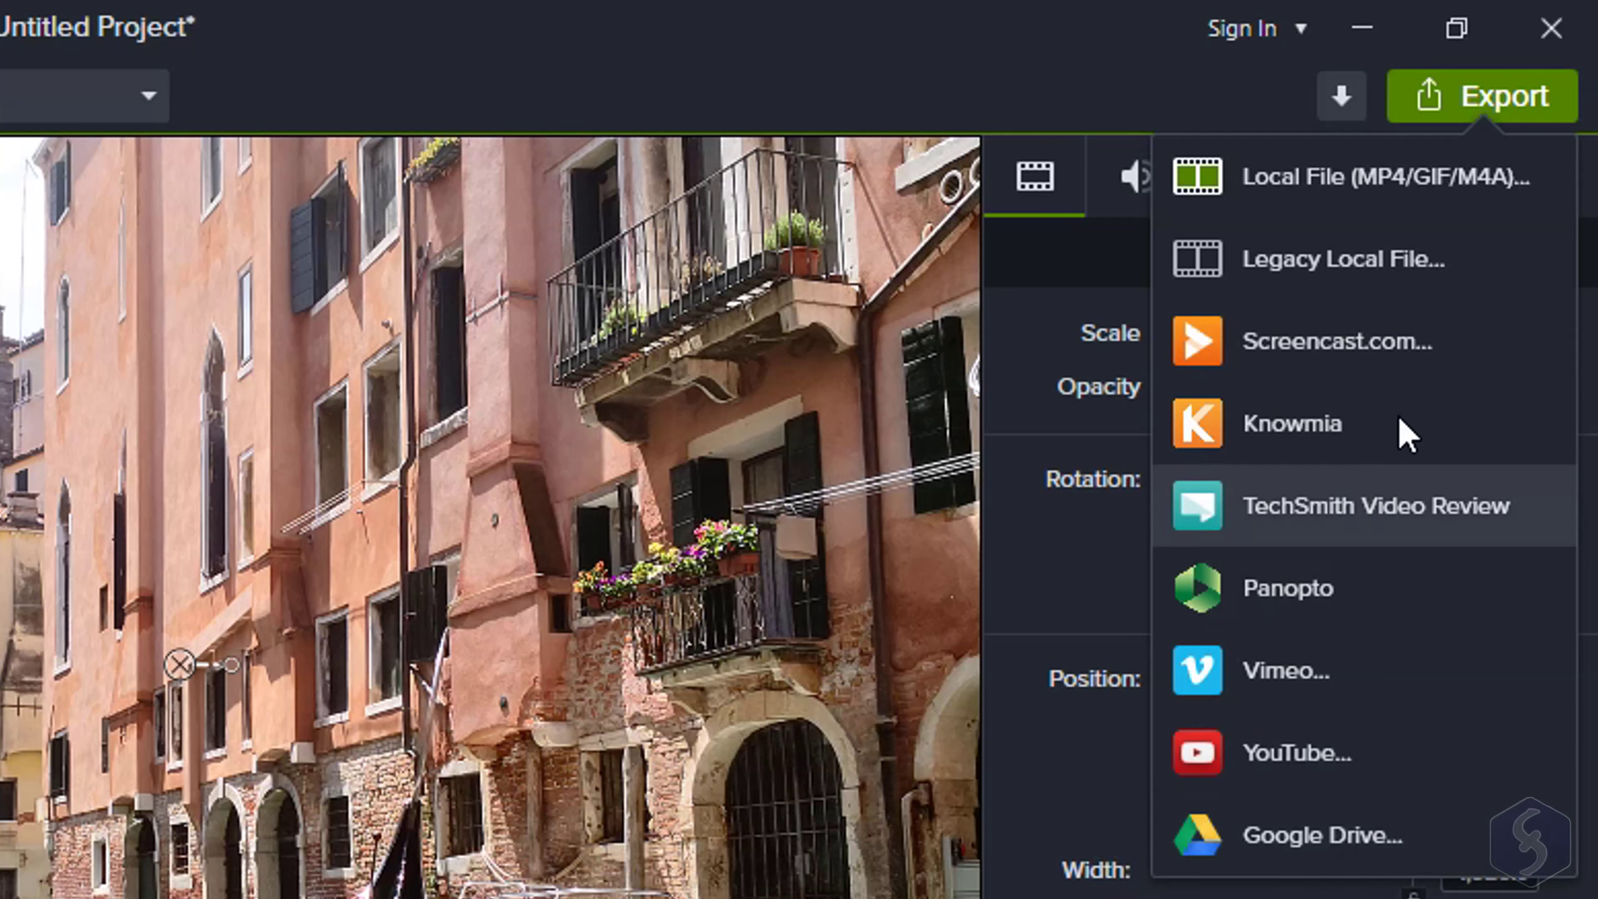
{"action": "left_click", "coordinate": [1458, 182]}
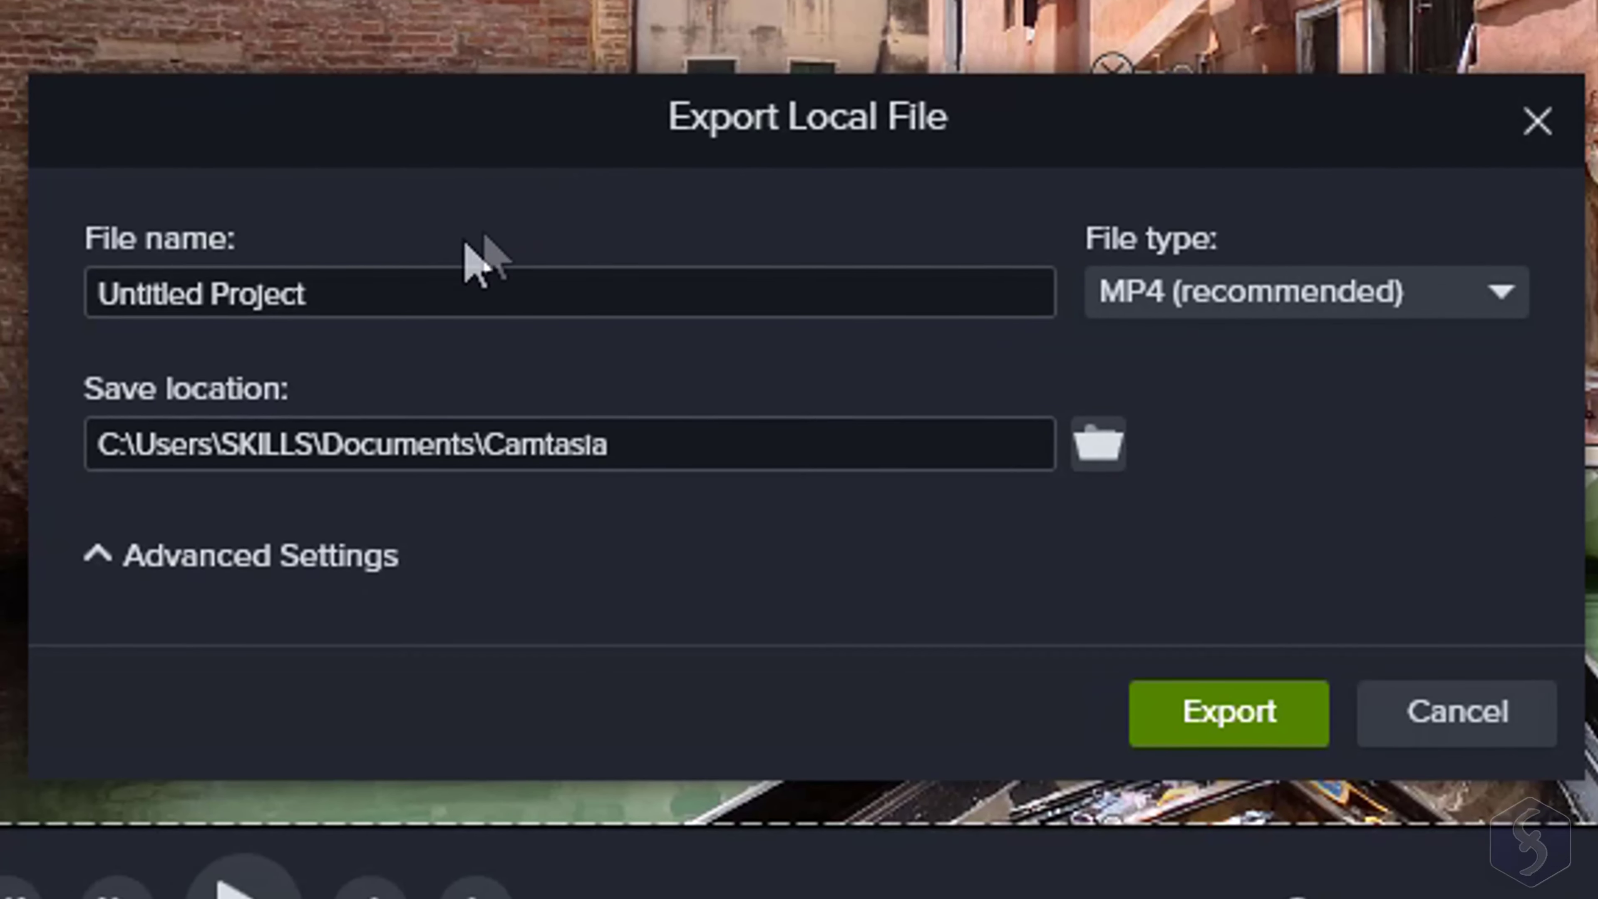
{"action": "left_click", "coordinate": [0, 827]}
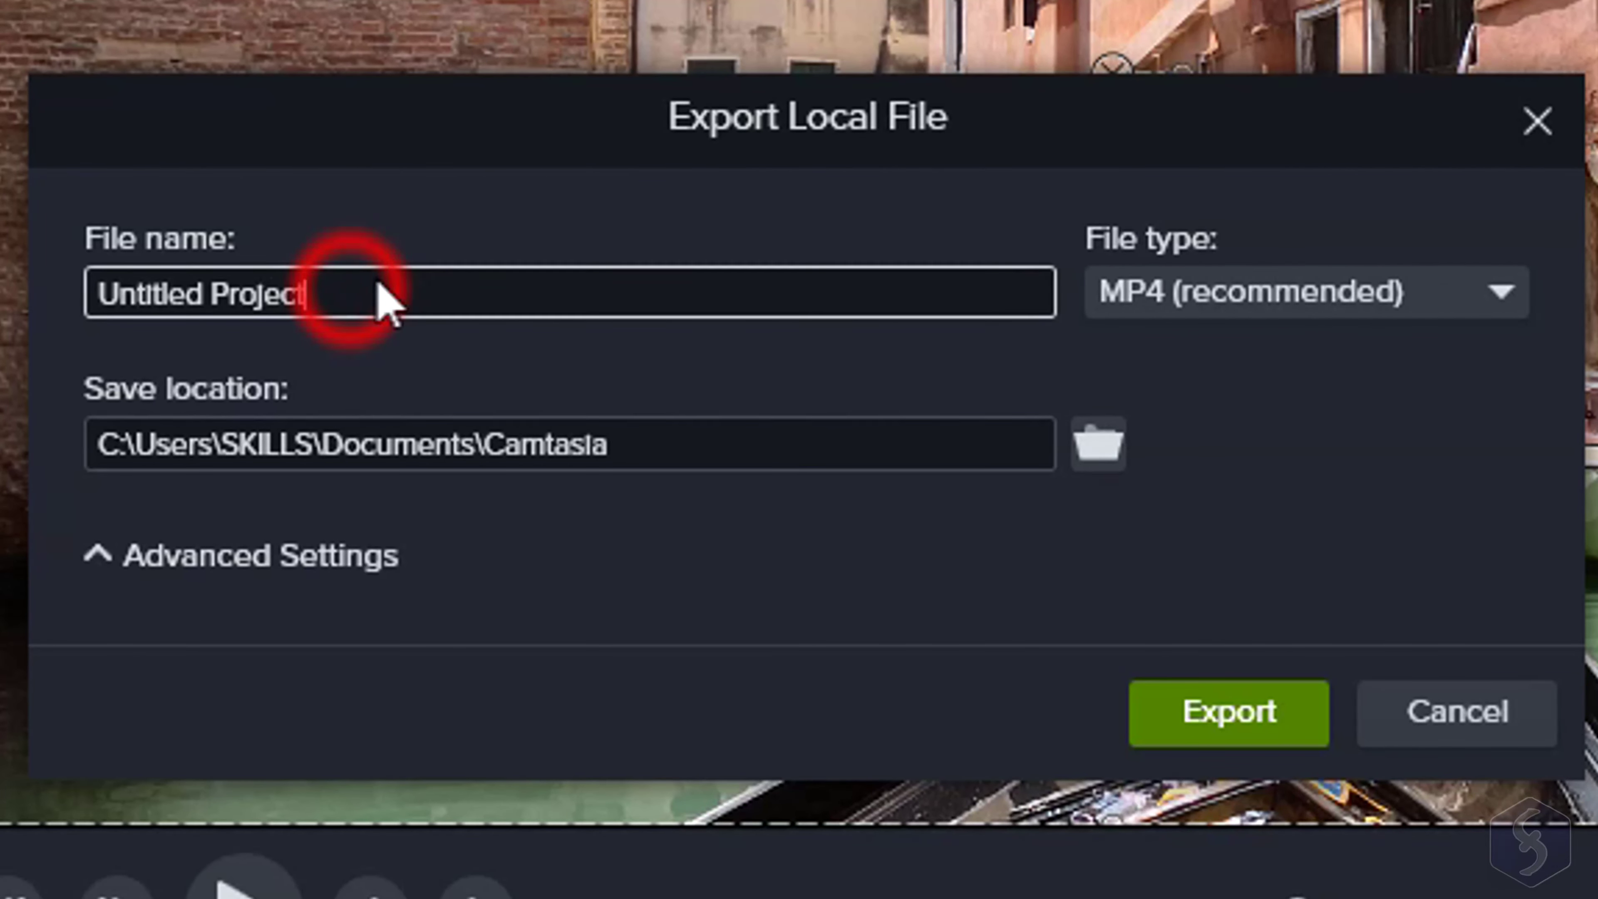
{"action": "left_click_drag", "start_coordinate": [385, 301], "coordinate": [25, 310]}
{"action": "type", "text": "My"}
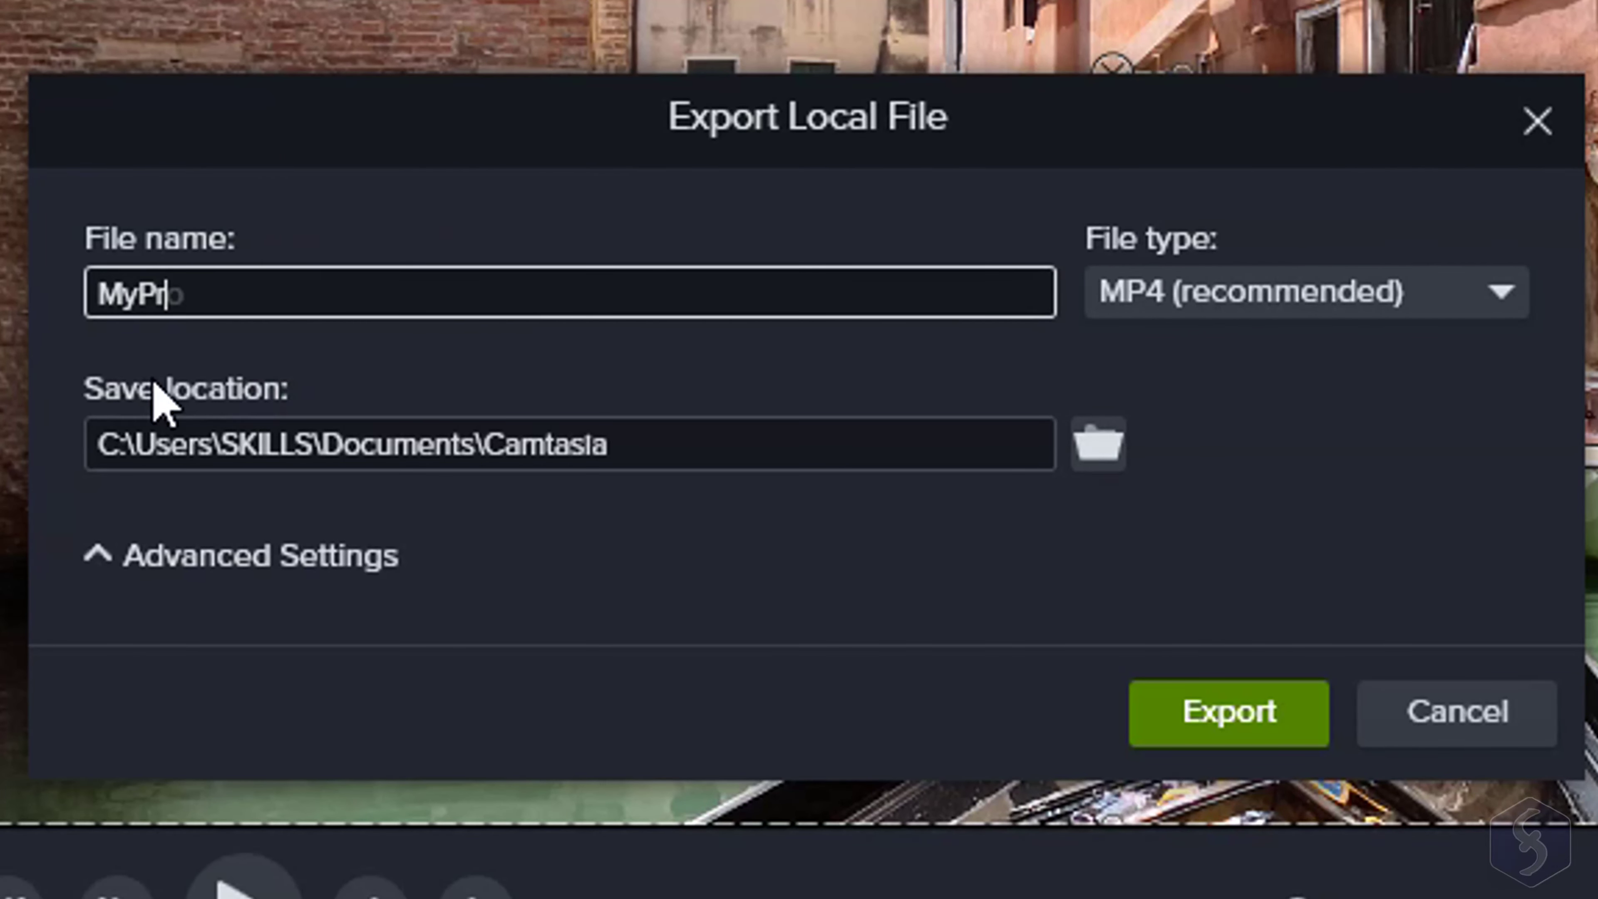
Review the export's save location, file types, and advanced settings for dimensions, encoding and audio bit rate
{"action": "left_click", "coordinate": [451, 461]}
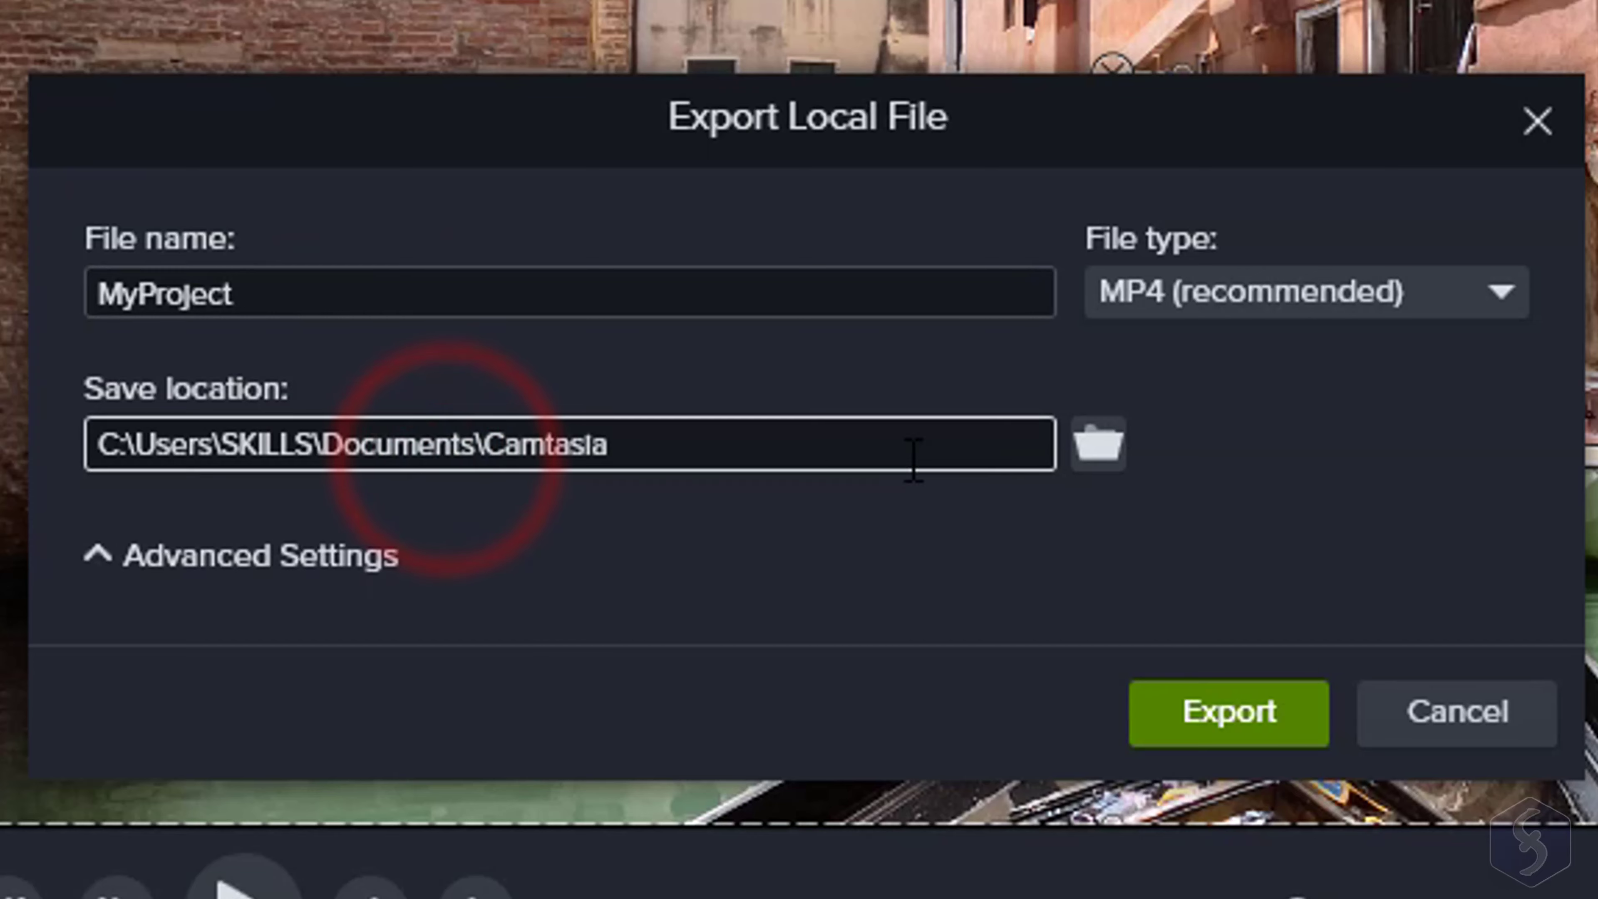
{"action": "double_click", "coordinate": [698, 444]}
{"action": "left_click", "coordinate": [671, 452]}
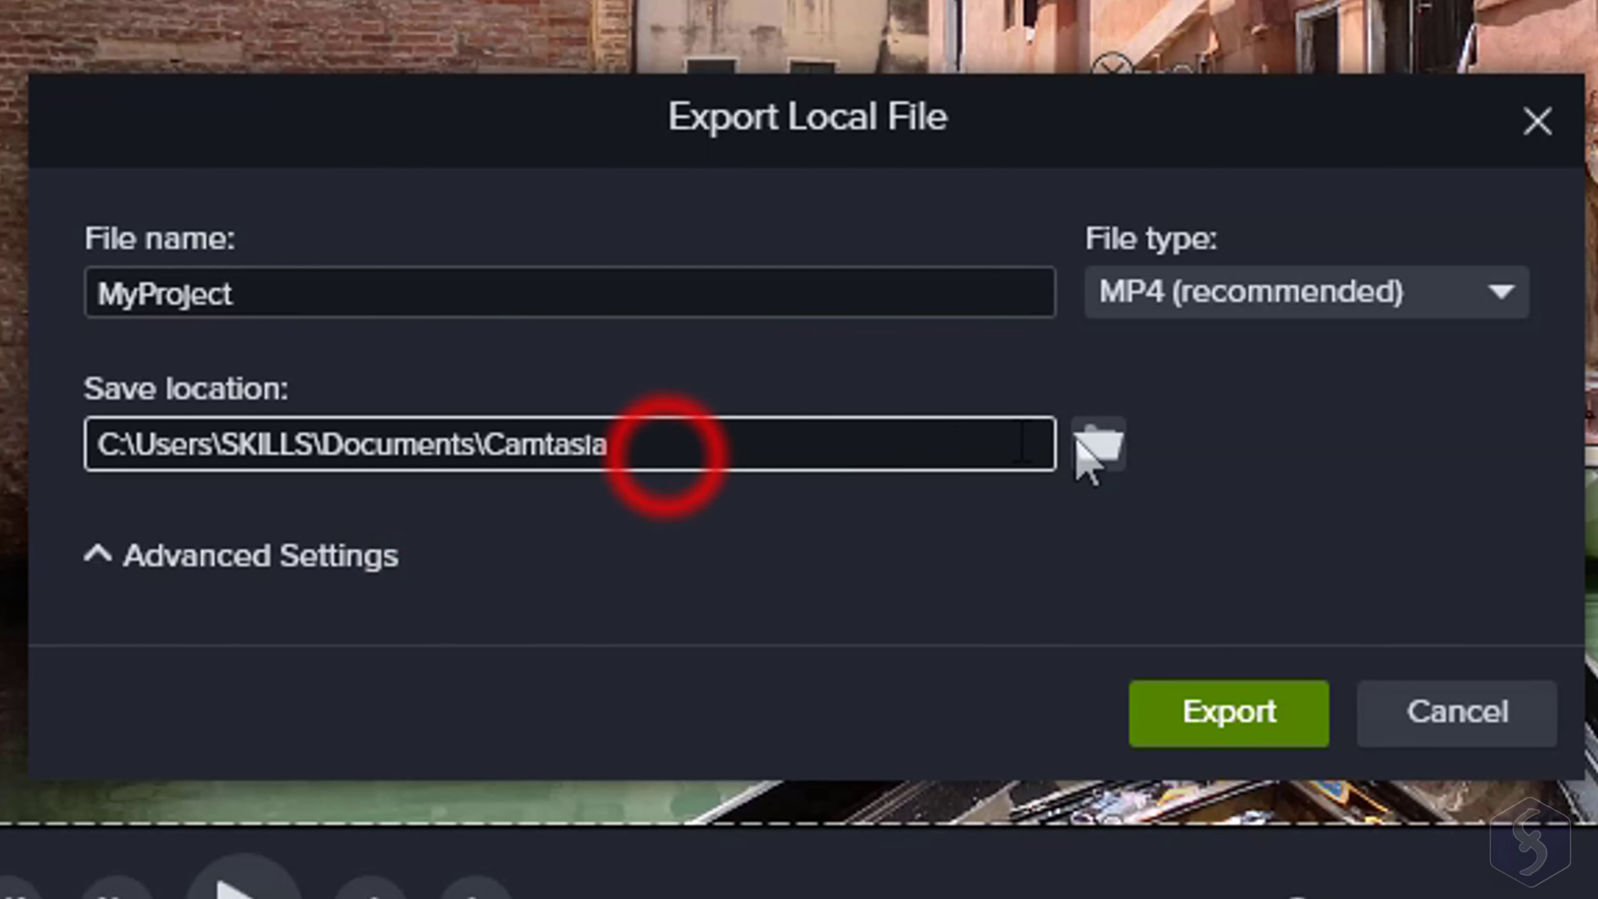
{"action": "left_click", "coordinate": [1315, 292]}
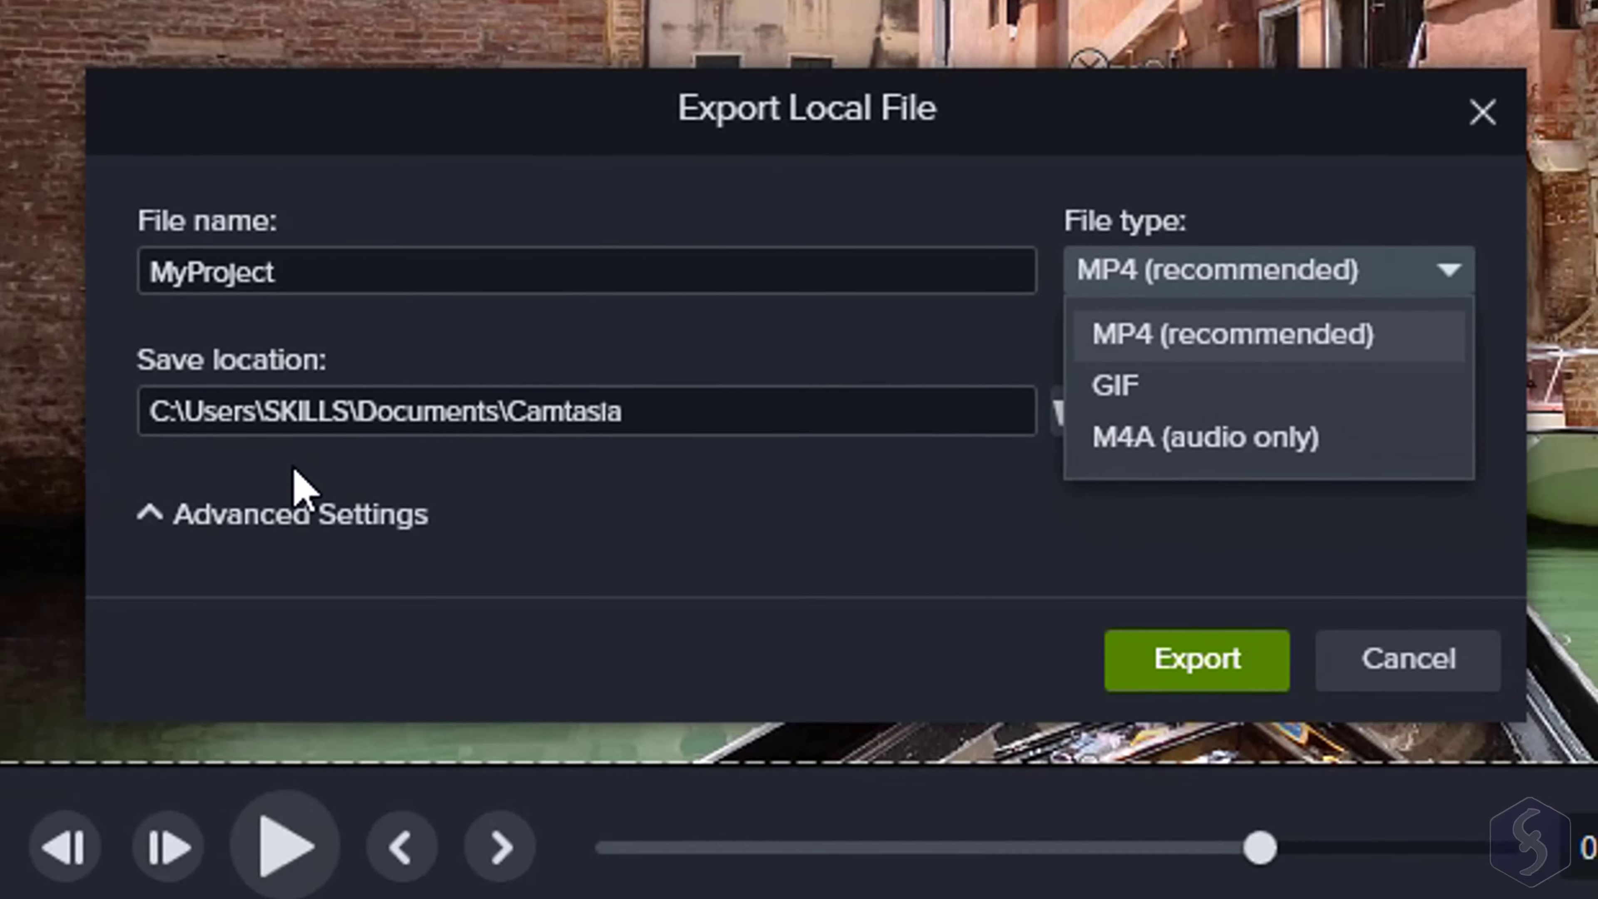
{"action": "left_click", "coordinate": [164, 555]}
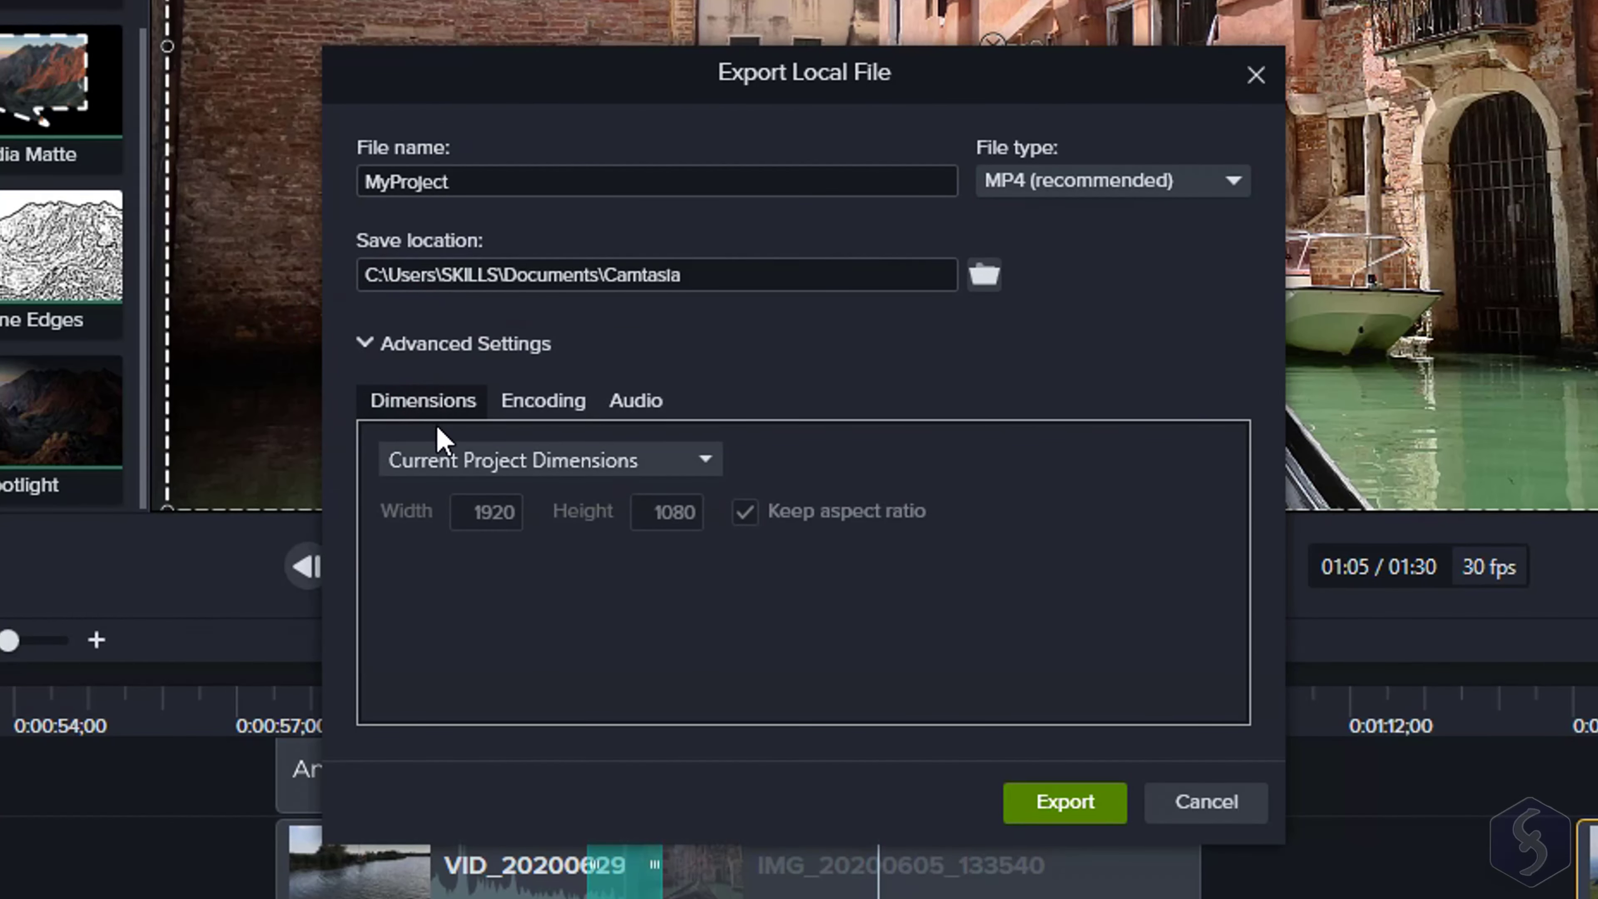
{"action": "left_click", "coordinate": [606, 465]}
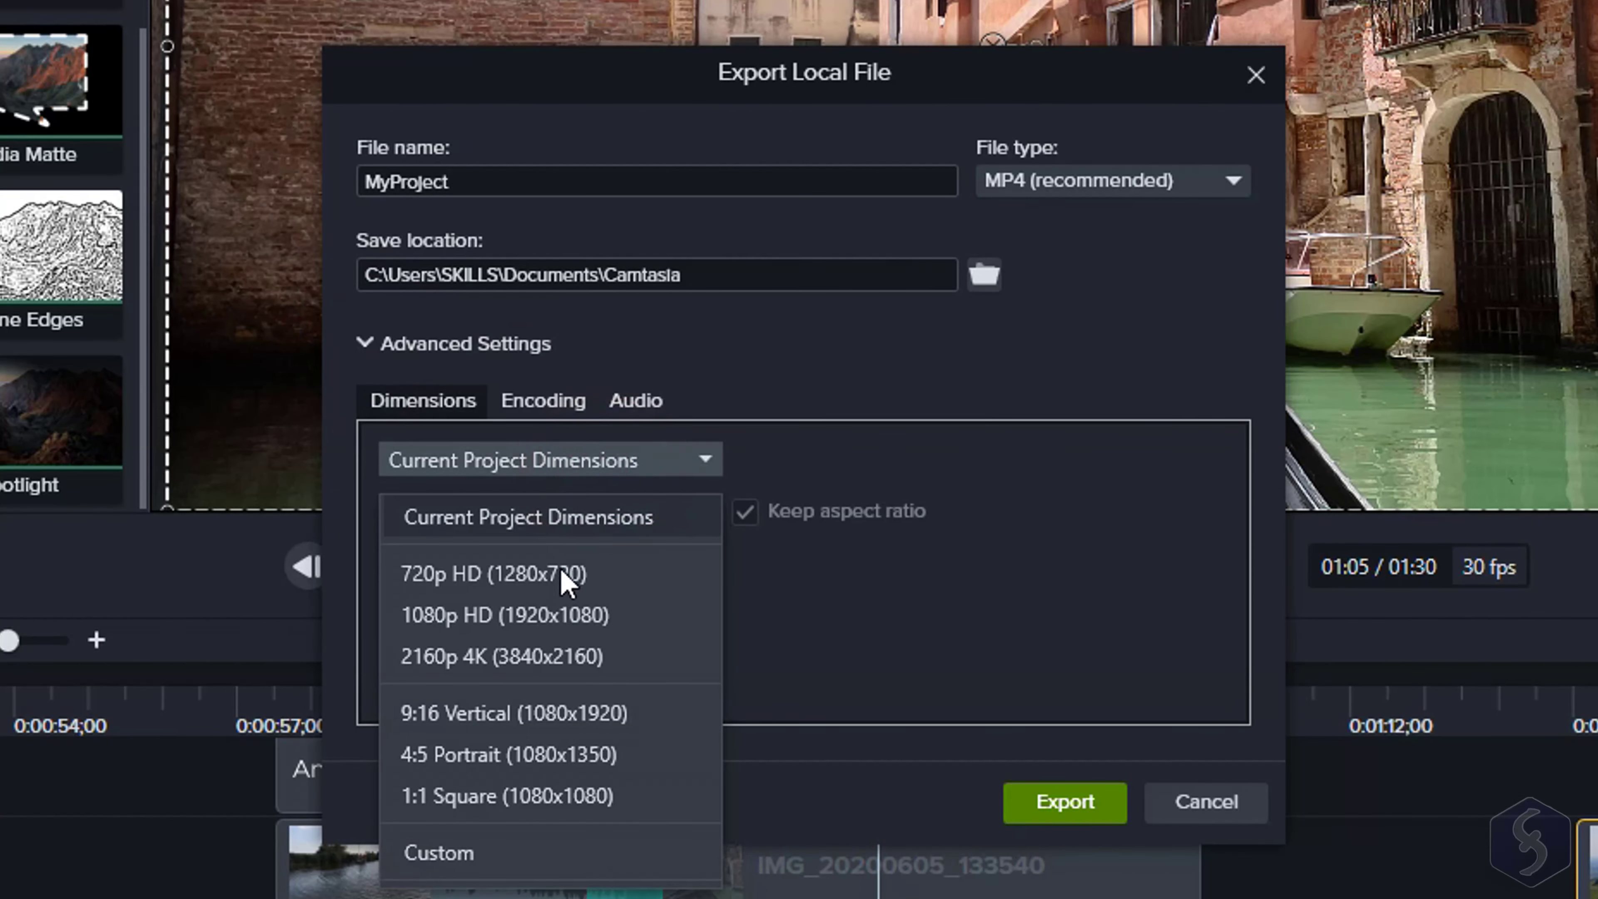
{"action": "left_click", "coordinate": [545, 402]}
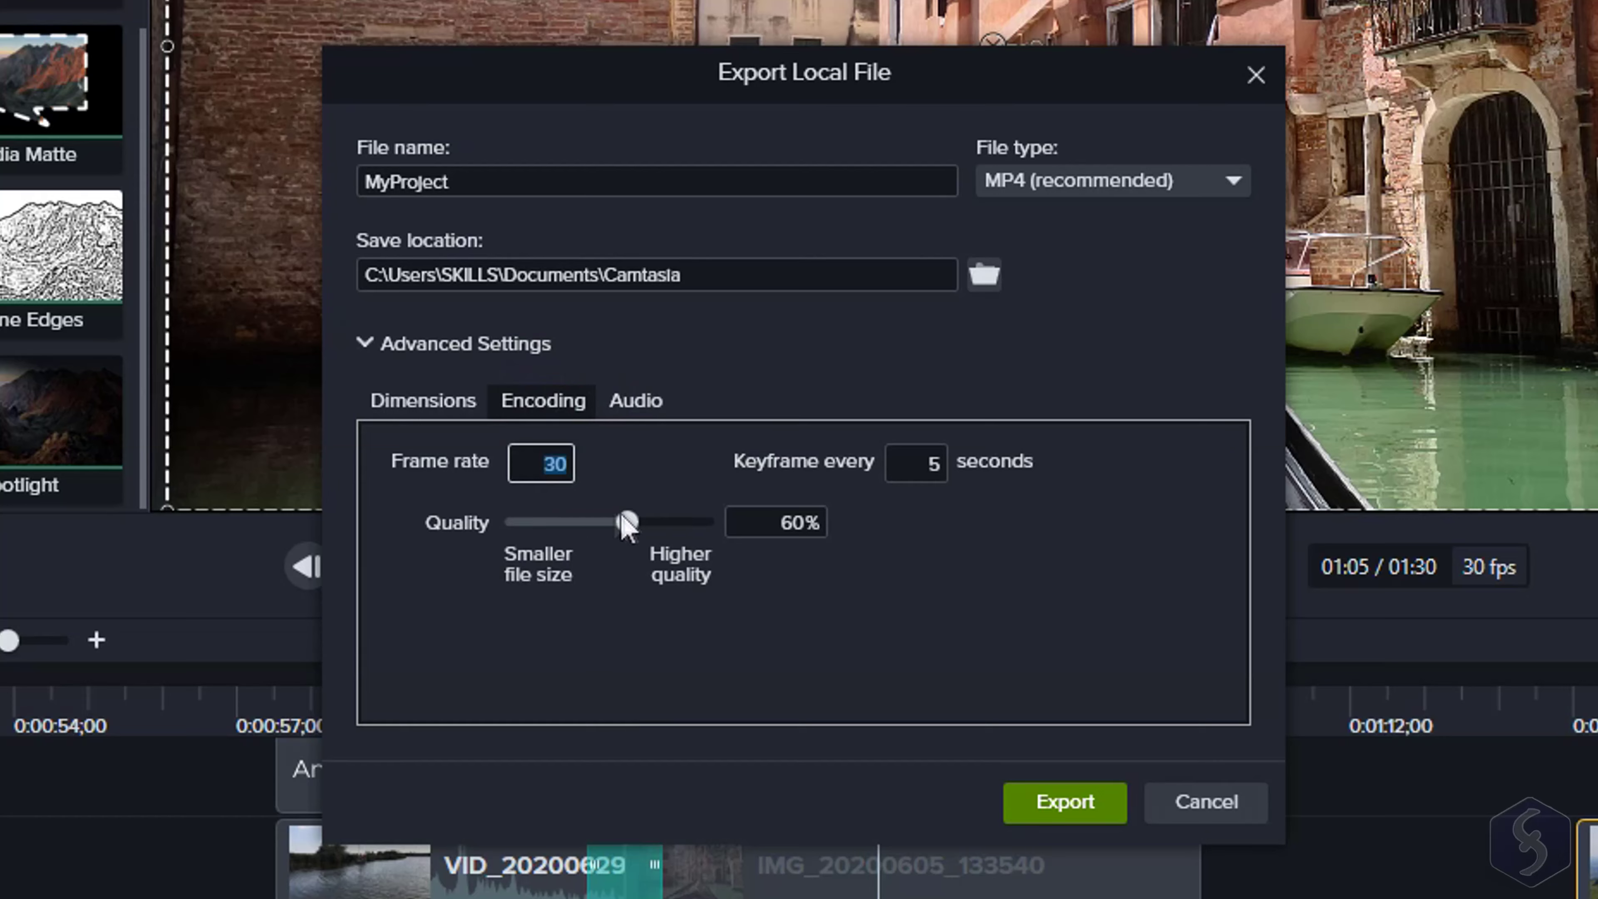
{"action": "left_click", "coordinate": [667, 395]}
{"action": "left_click", "coordinate": [634, 459]}
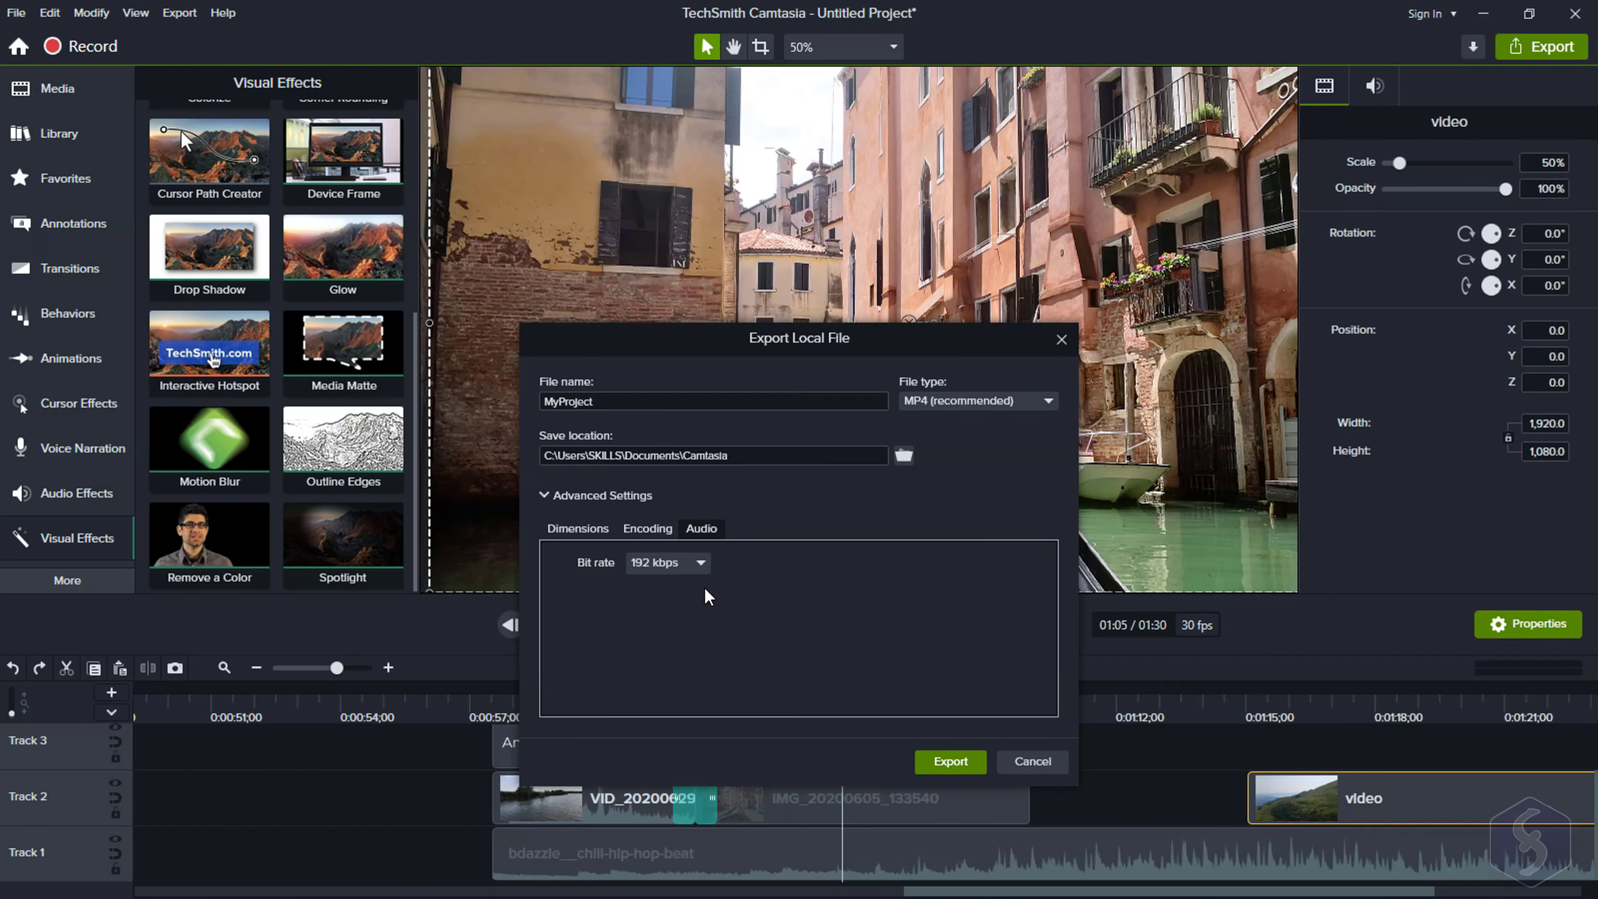
Start rendering MyProject as an MP4 file and cancel the rendering
{"action": "left_click", "coordinate": [946, 761]}
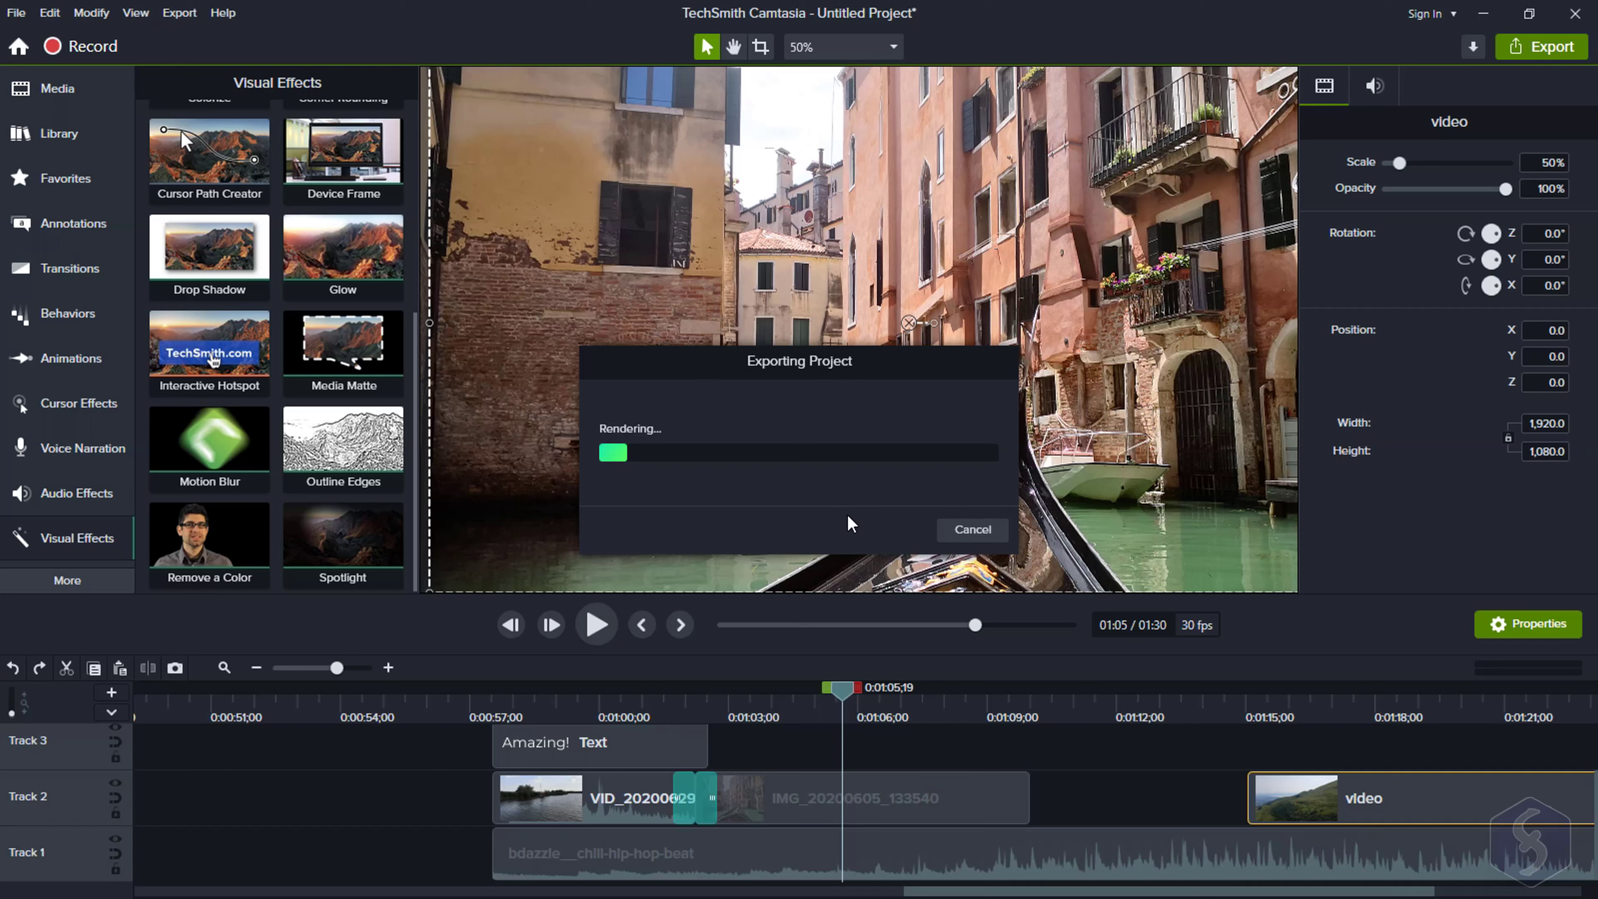
{"action": "left_click", "coordinate": [973, 532]}
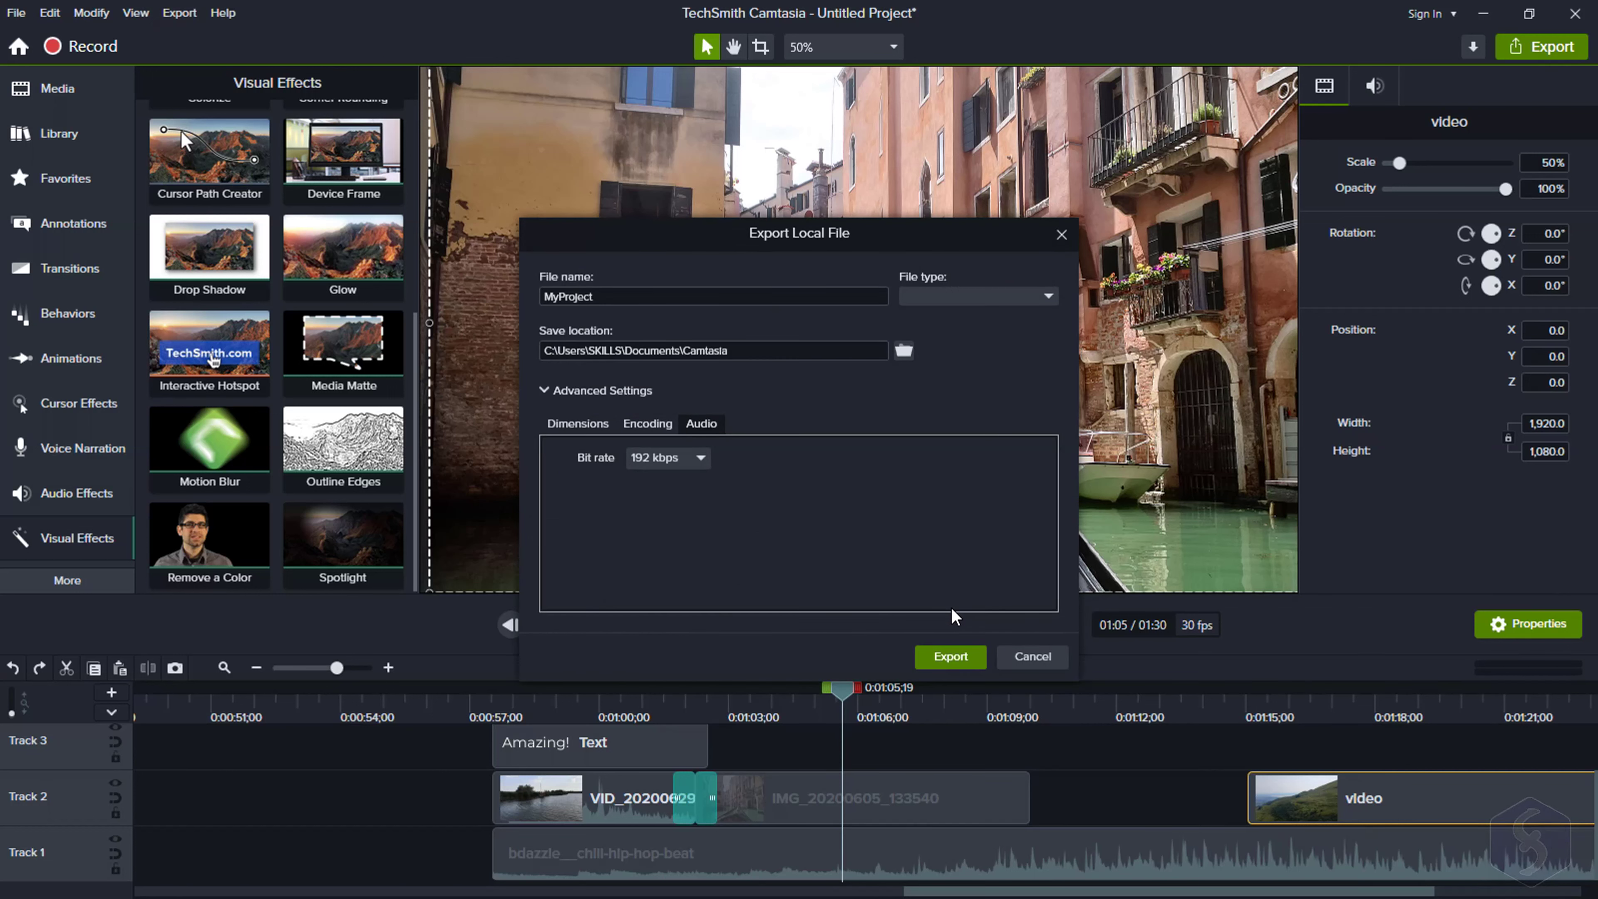